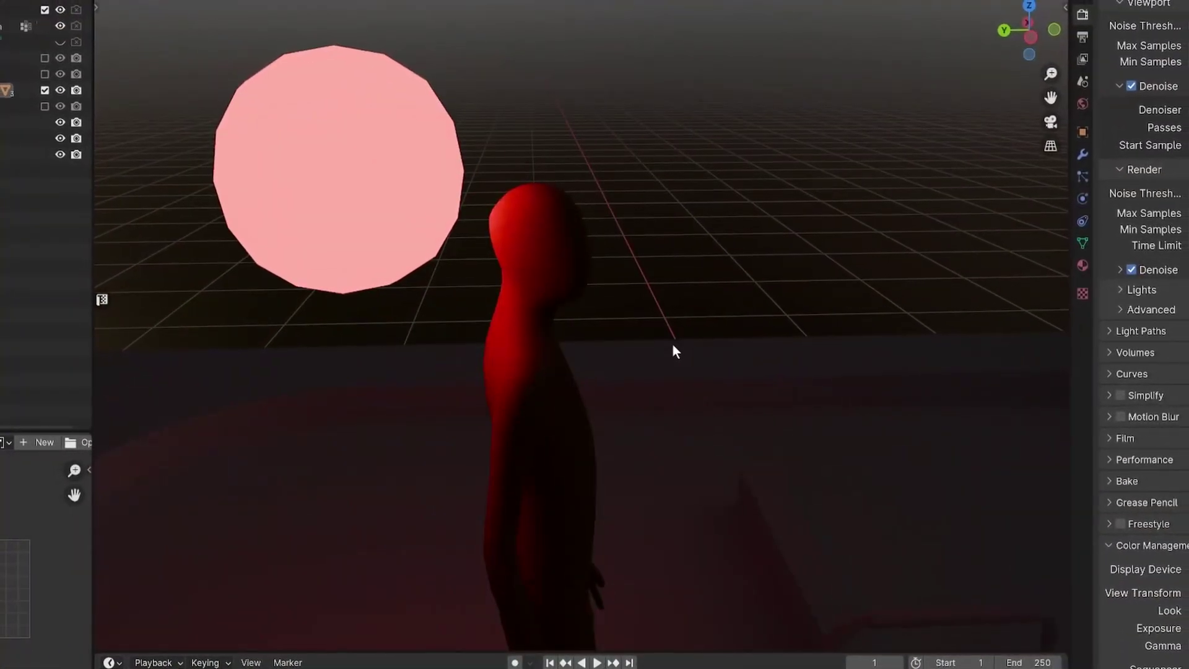
# Step: Reveal all hidden objects in the scene around the mannequin
pyautogui.scroll(-3, 672, 344)
pyautogui.moveTo(672, 344); pyautogui.dragTo(671, 292, button='middle')
pyautogui.hotkey('alt', 'h')
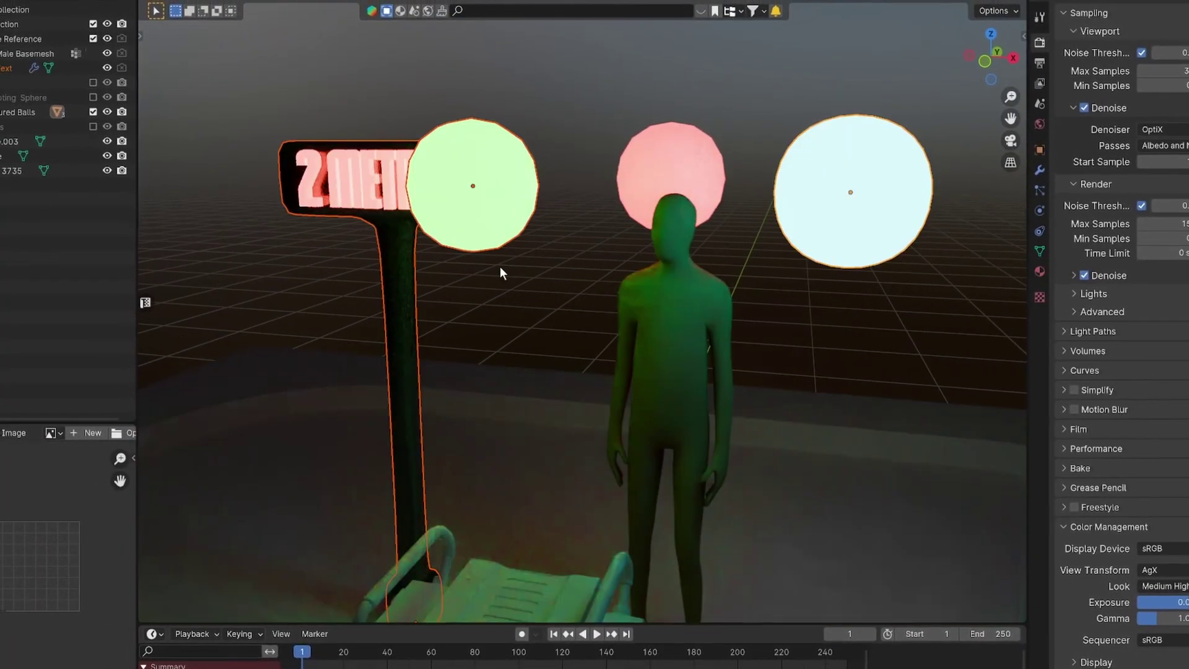
# Step: Delete the 2 metres text sign standing beside the mannequin
pyautogui.click(370, 285)
pyautogui.press('x')
pyautogui.click(372, 287)
pyautogui.scroll(-3, 509, 291)
pyautogui.moveTo(527, 273); pyautogui.dragTo(608, 242, button='middle')
pyautogui.moveTo(688, 279); pyautogui.dragTo(669, 281, button='middle')
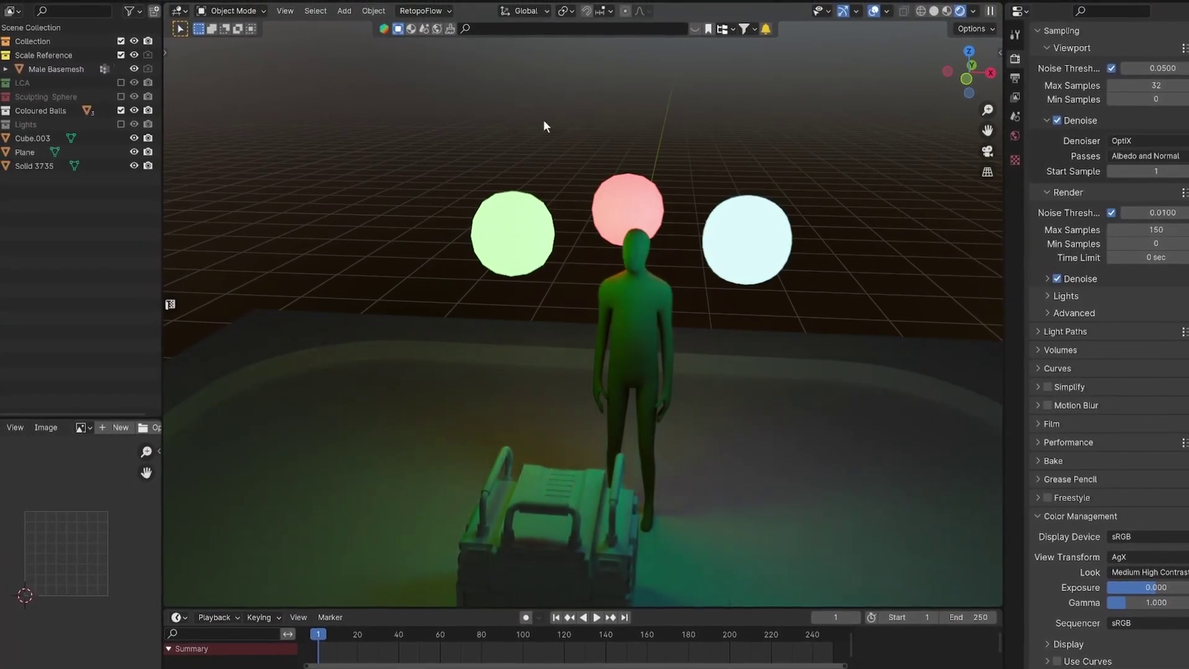
# Step: Select the green, red and pale blue glowing spheres together
pyautogui.click(515, 208)
pyautogui.keyDown('shift'); pyautogui.click(624, 209); pyautogui.keyUp('shift')
pyautogui.keyDown('shift'); pyautogui.click(756, 238); pyautogui.keyUp('shift')
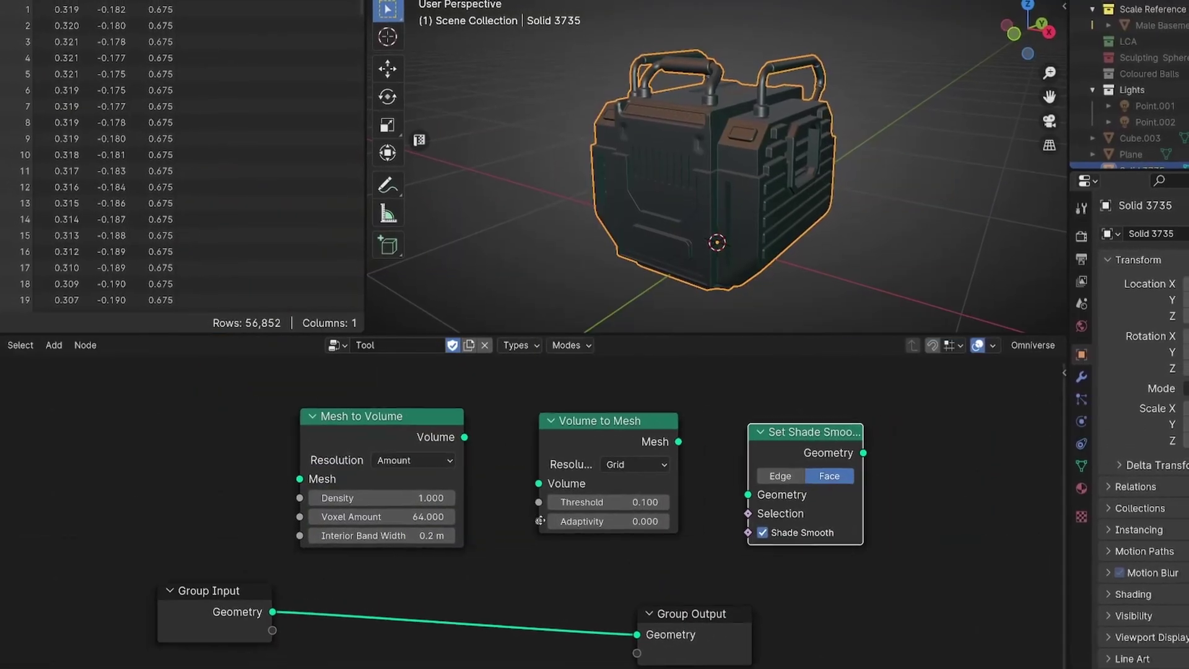
# Step: Rename the Tool node group, entering Rem as its name
pyautogui.scroll(-2, 579, 511)
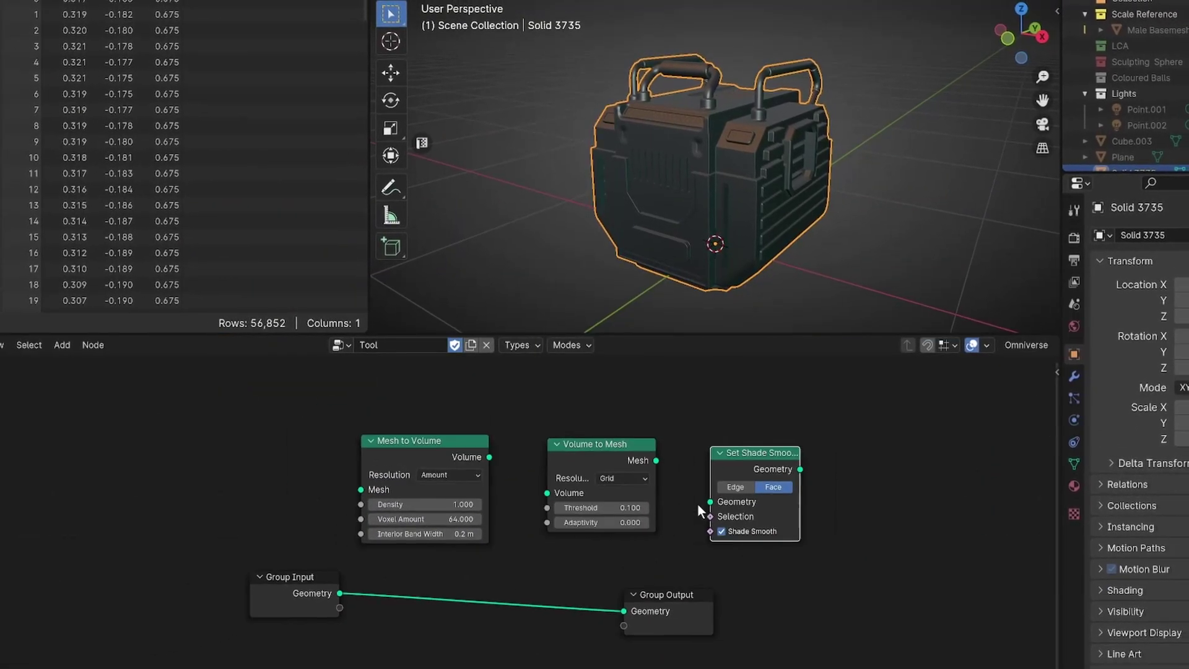
pyautogui.click(405, 347)
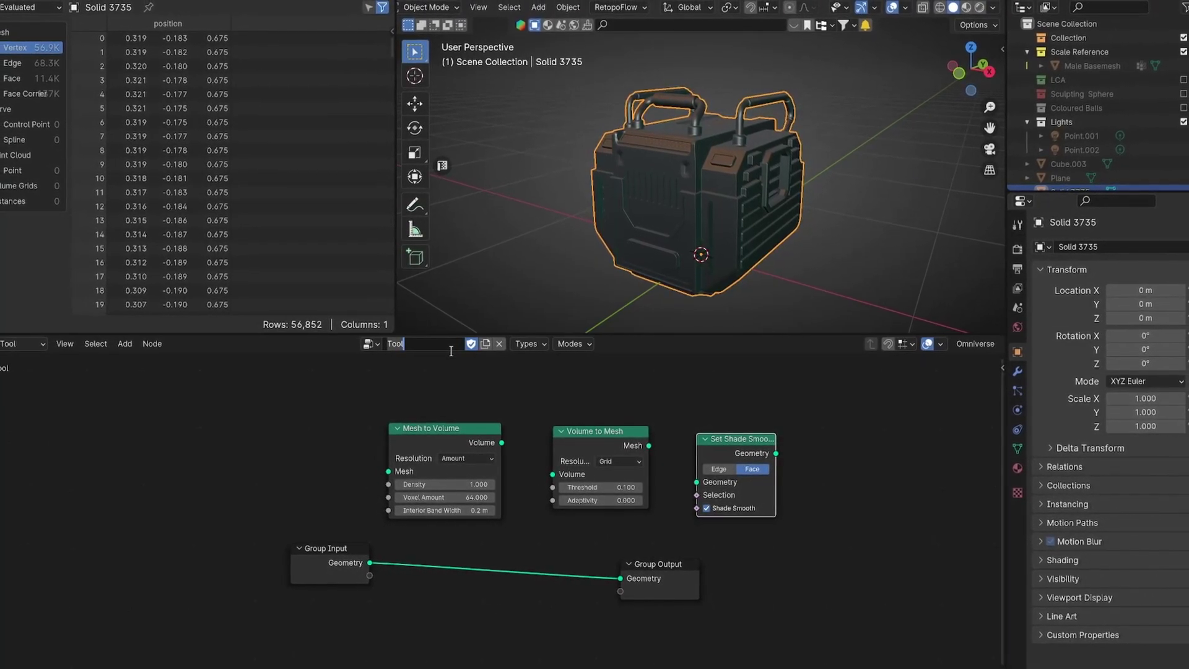
pyautogui.write('Rem')
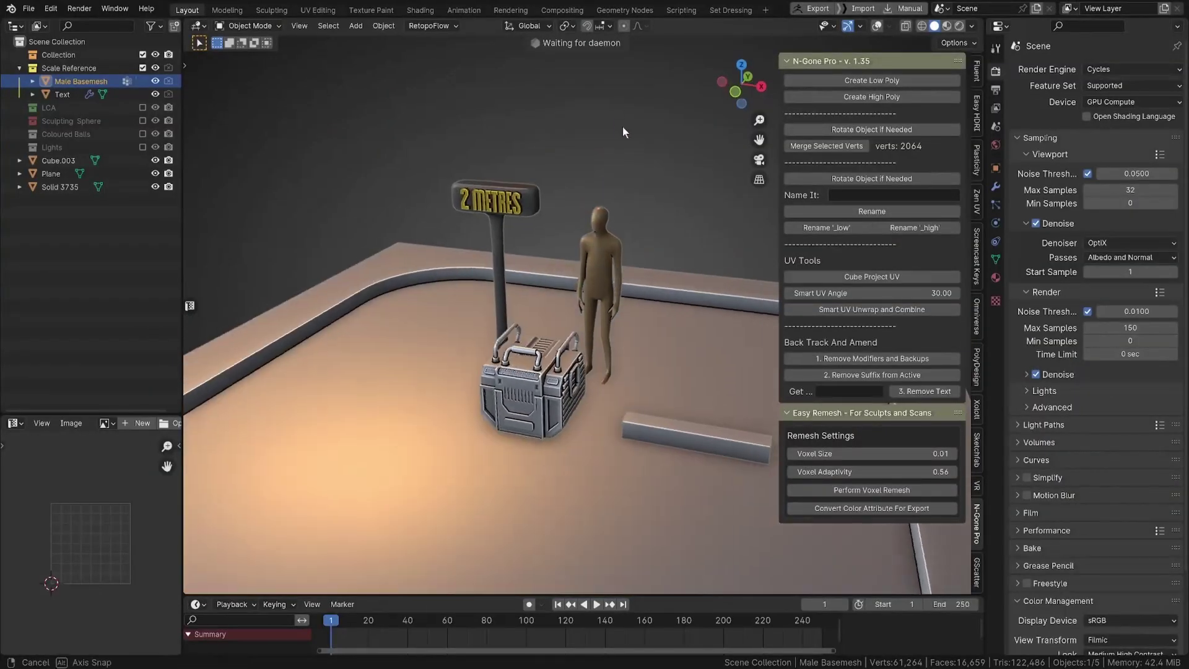
# Step: Hide the viewport sidebar and inspect the crate, mannequin and beam from several angles
pyautogui.moveTo(622, 126); pyautogui.dragTo(644, 148, button='middle')
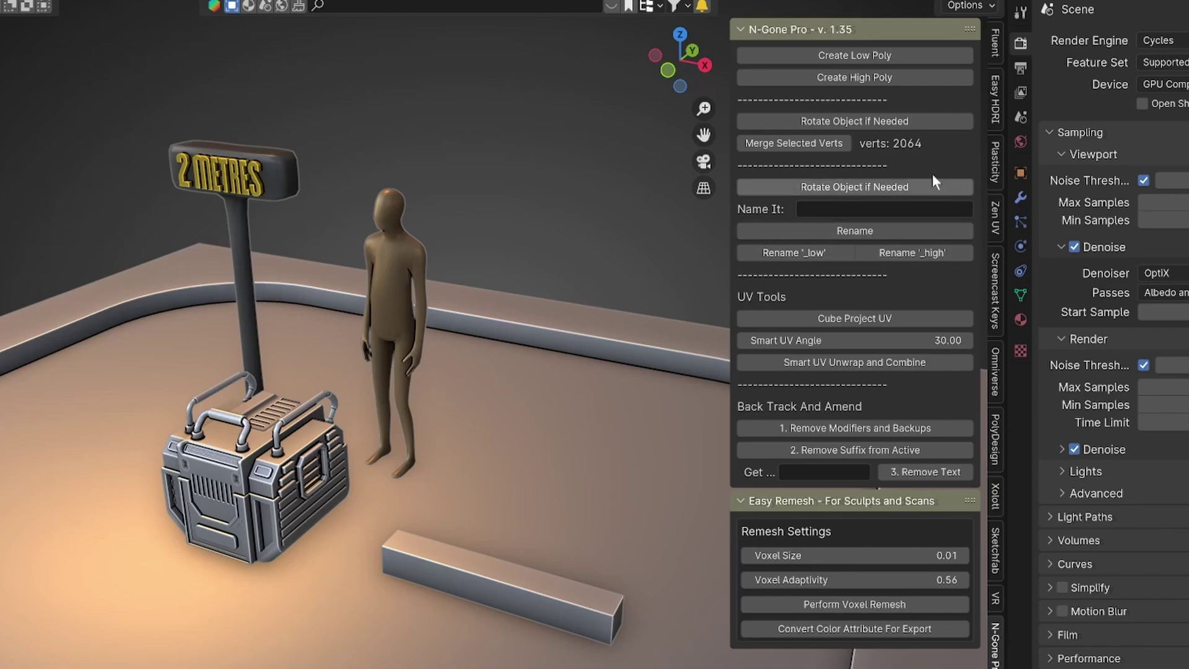
pyautogui.moveTo(547, 205); pyautogui.dragTo(549, 207, button='middle')
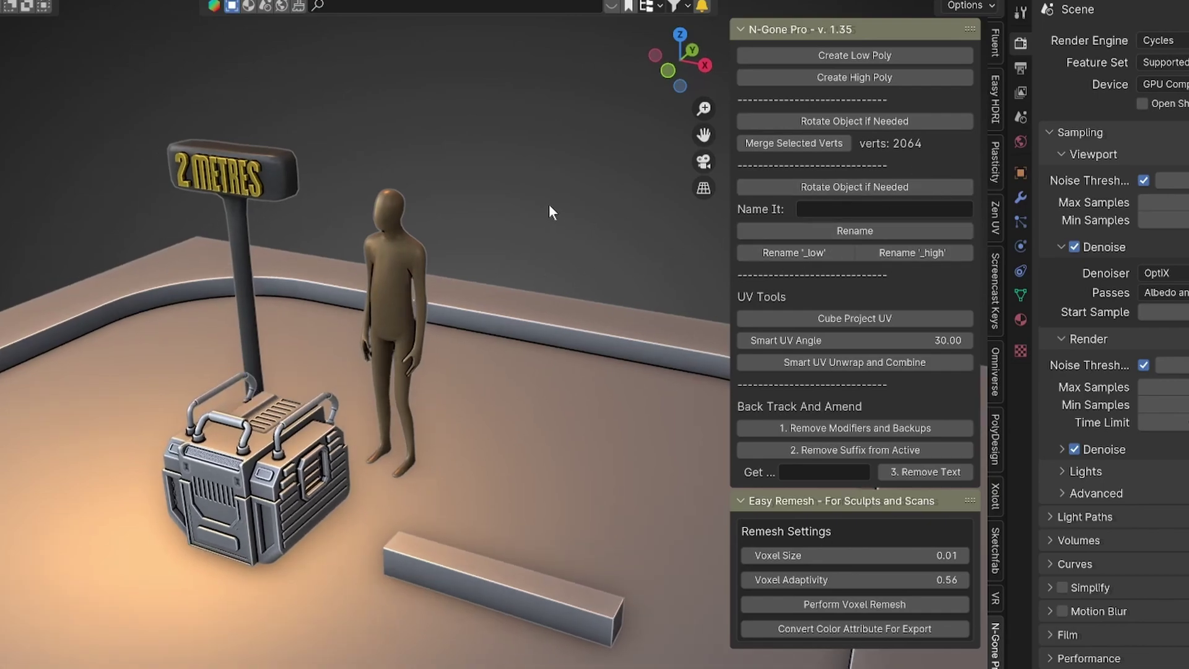
pyautogui.press('n')
pyautogui.moveTo(480, 253); pyautogui.dragTo(559, 319, button='middle')
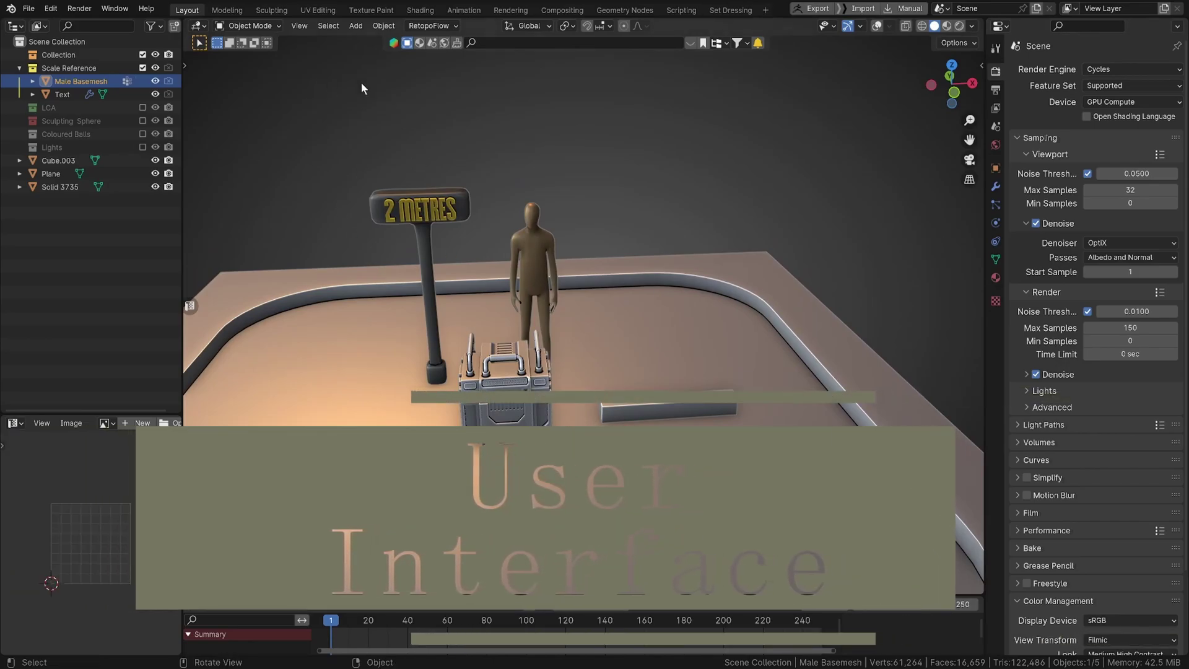
pyautogui.moveTo(412, 82); pyautogui.dragTo(671, 190, button='middle')
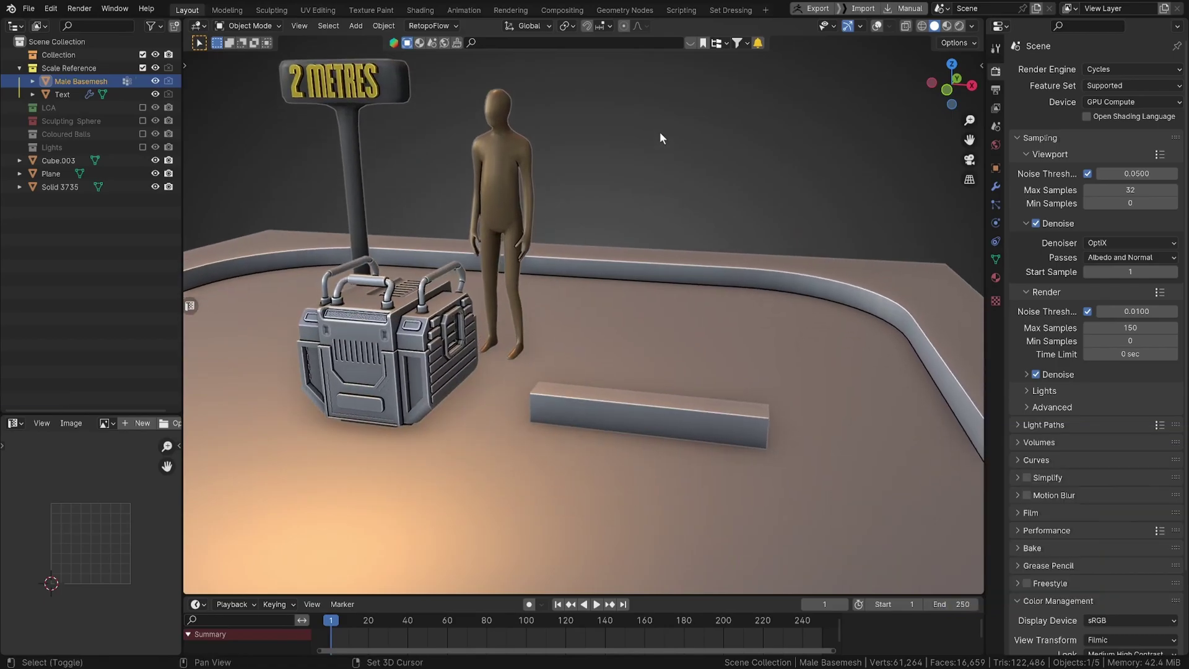
pyautogui.moveTo(659, 137); pyautogui.dragTo(412, 41, button='middle')
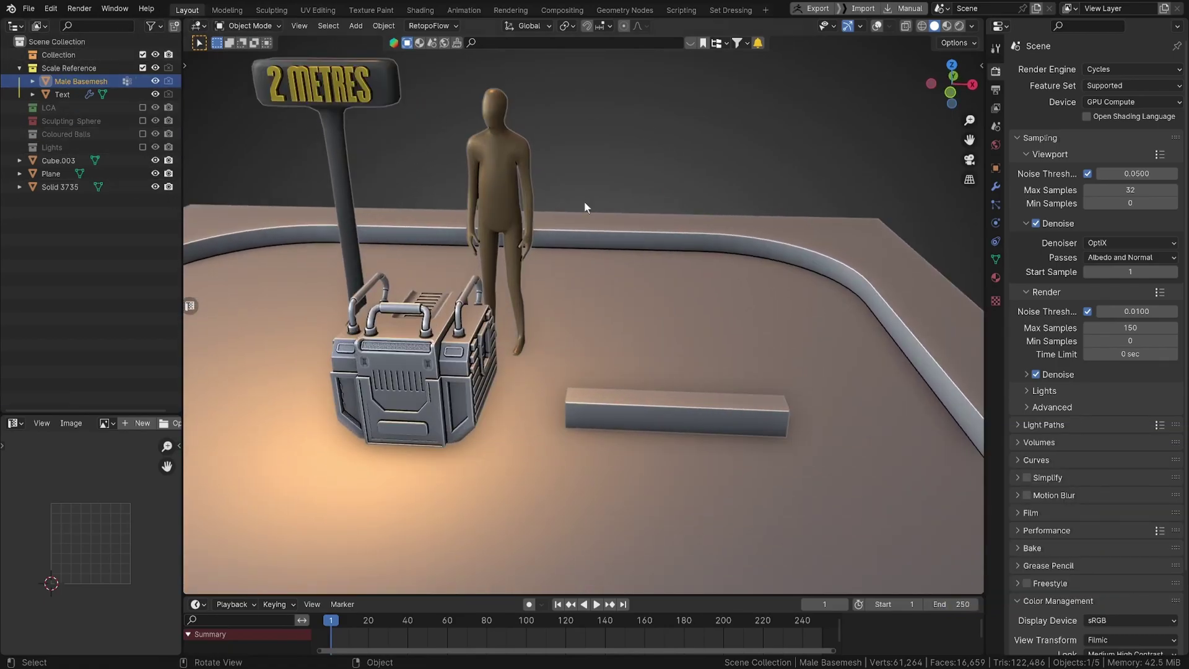
pyautogui.moveTo(826, 201); pyautogui.dragTo(747, 199, button='middle')
pyautogui.rightClick(745, 197)
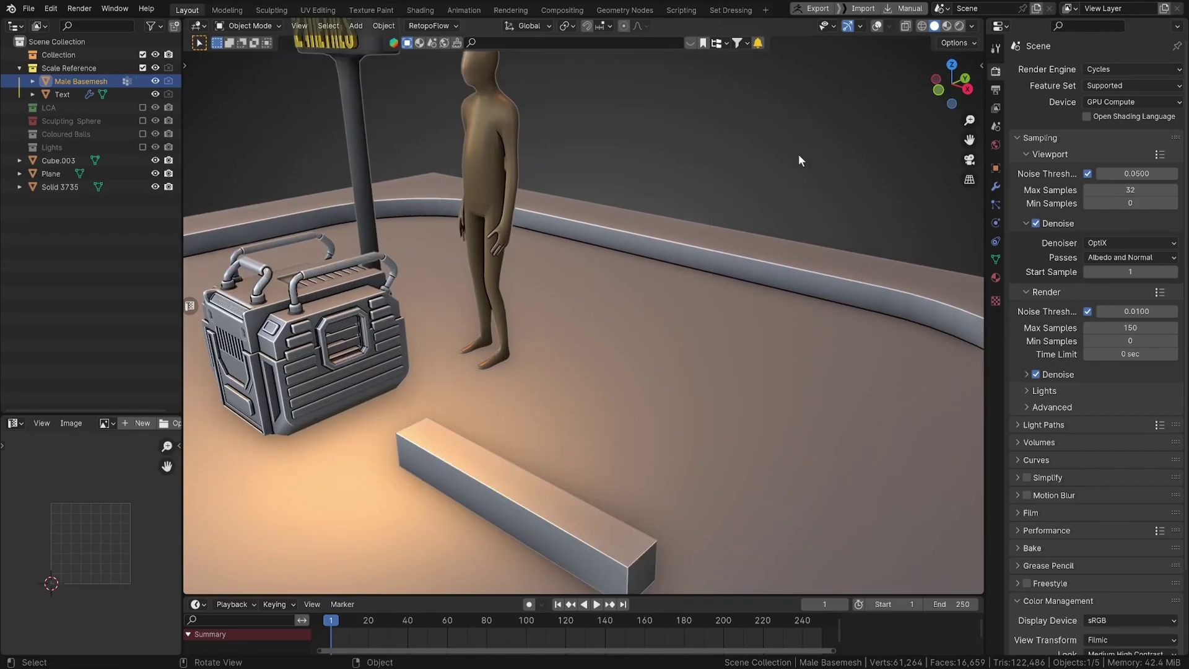
pyautogui.moveTo(790, 157)
pyautogui.mouseDown(button='middle')
pyautogui.moveTo(779, 162)
pyautogui.moveTo(796, 161)
pyautogui.mouseUp(button='middle')
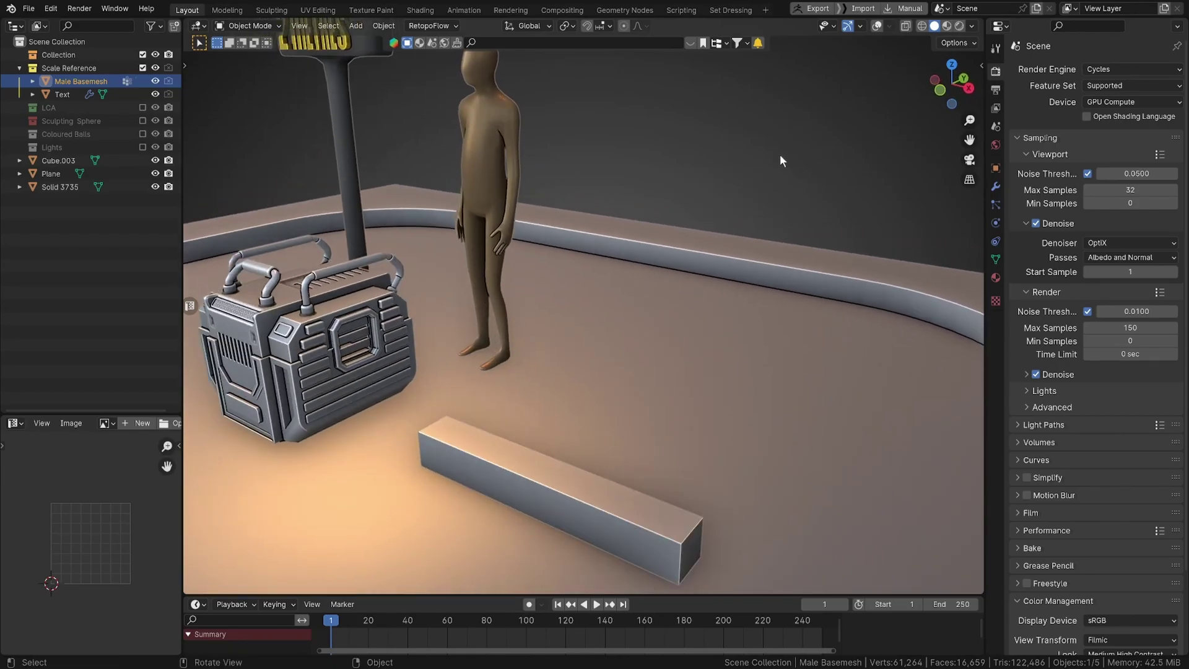
# Step: Show the sidebar with the N-Gone Pro and Easy Remesh tools and view the whole scene beside it
pyautogui.press('n')
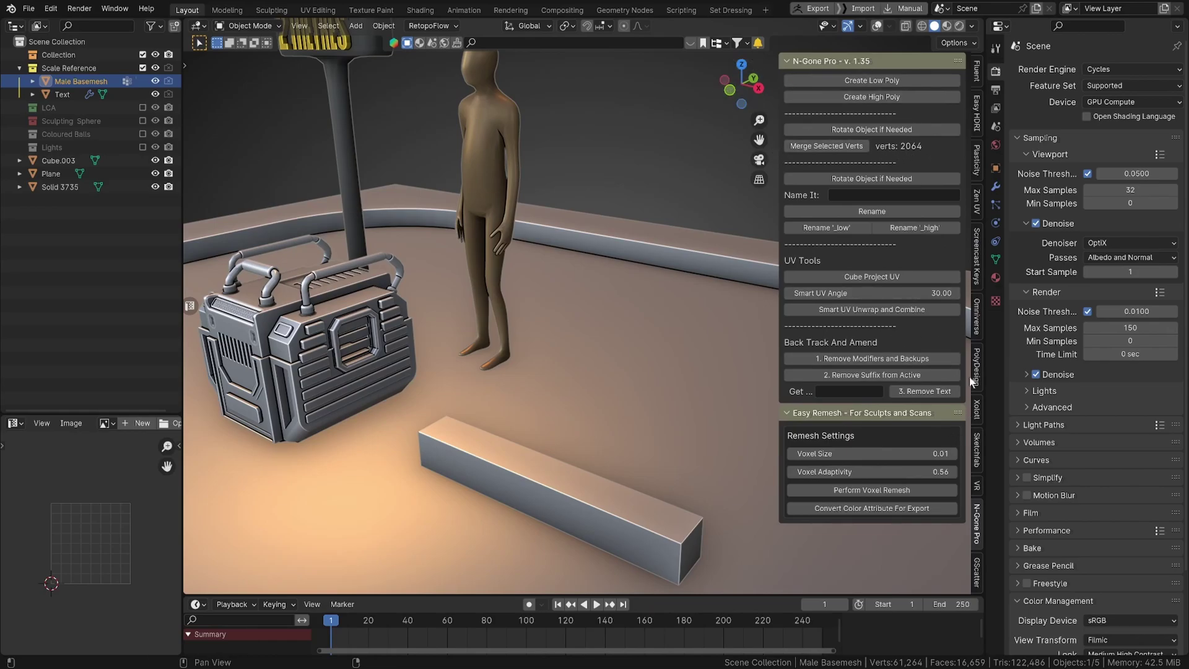
pyautogui.scroll(-5, 576, 223)
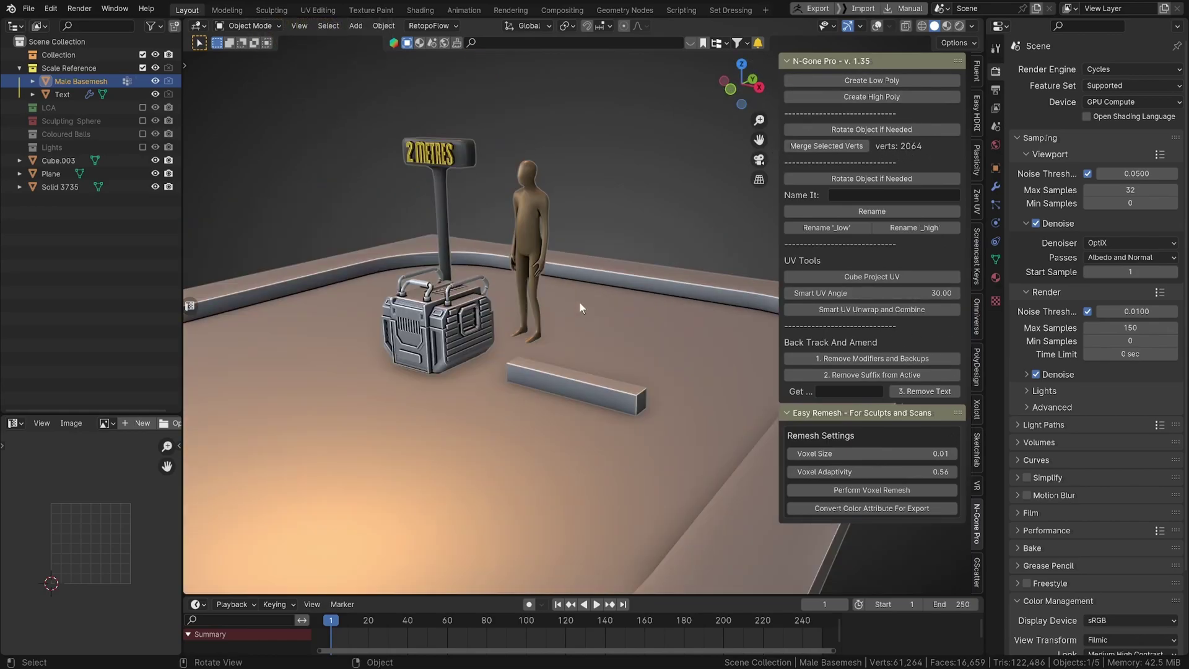
pyautogui.scroll(2, 618, 306)
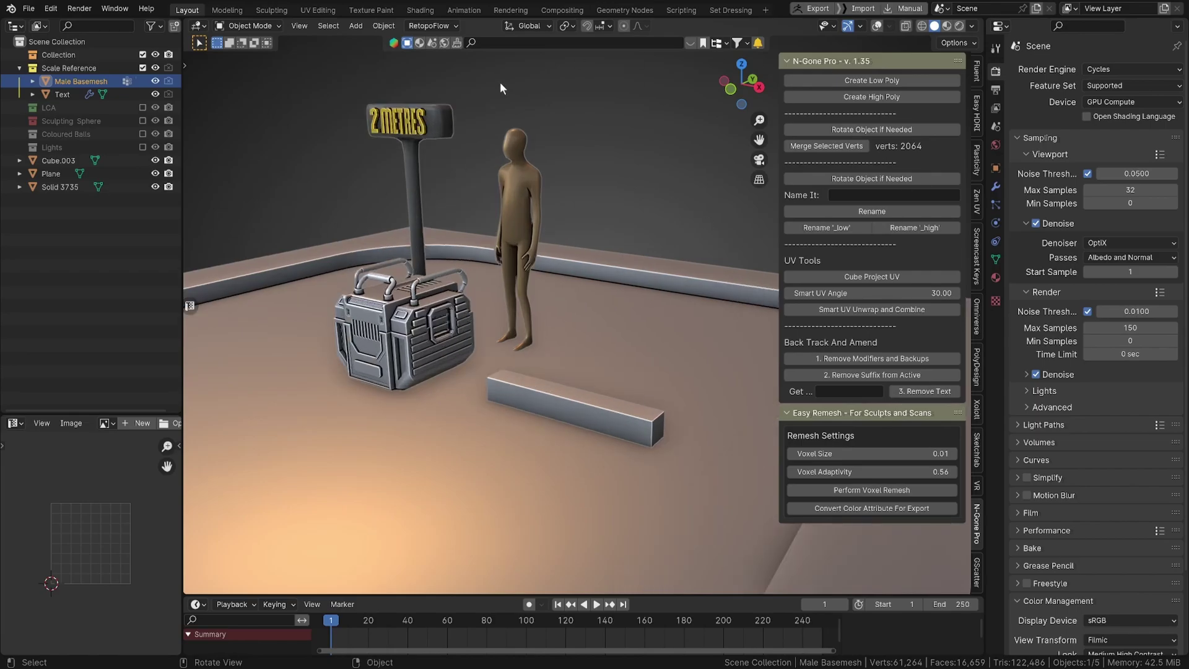
pyautogui.scroll(-3, 665, 391)
pyautogui.moveTo(565, 269)
pyautogui.mouseDown(button='middle')
pyautogui.moveTo(582, 273)
pyautogui.moveTo(553, 273)
pyautogui.mouseUp(button='middle')
pyautogui.press('n')
pyautogui.press('n')
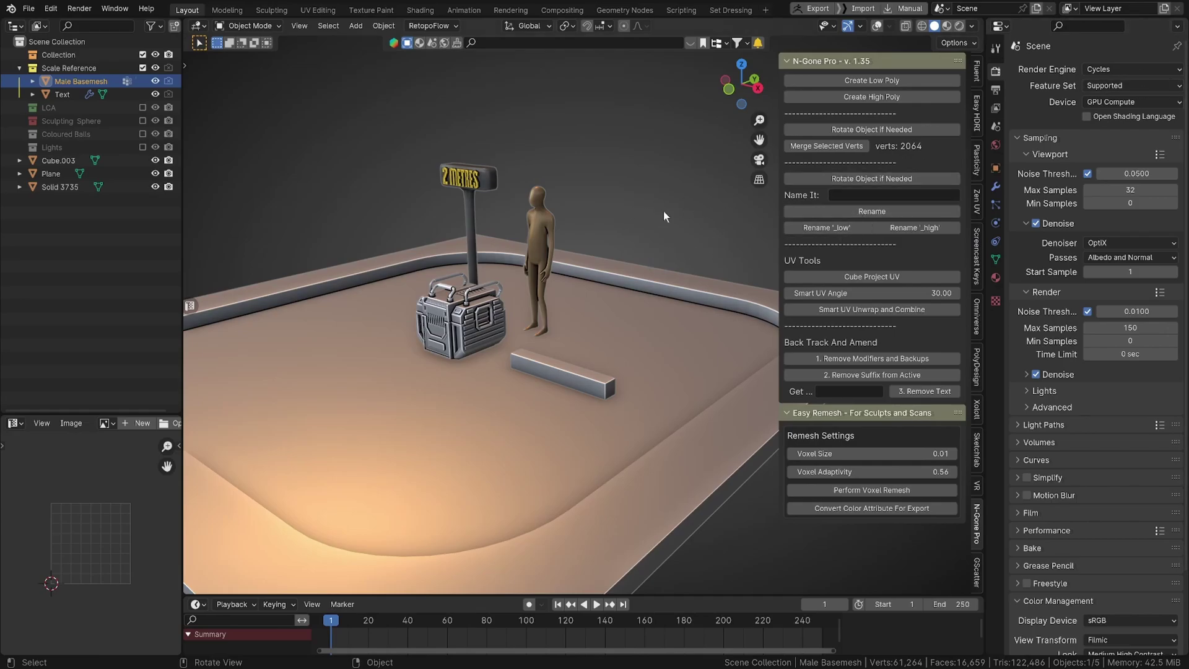
# Step: Examine the modifier categories available for the Male Basemesh, including Edit, Deform and Physics
pyautogui.click(997, 187)
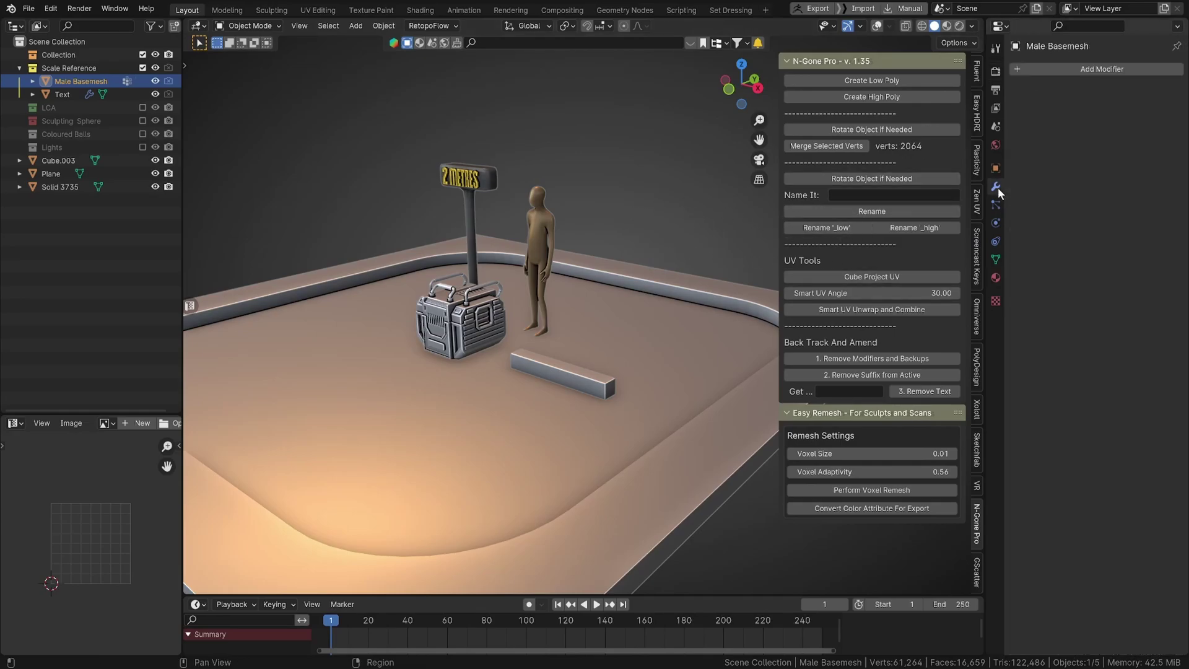
pyautogui.click(1050, 68)
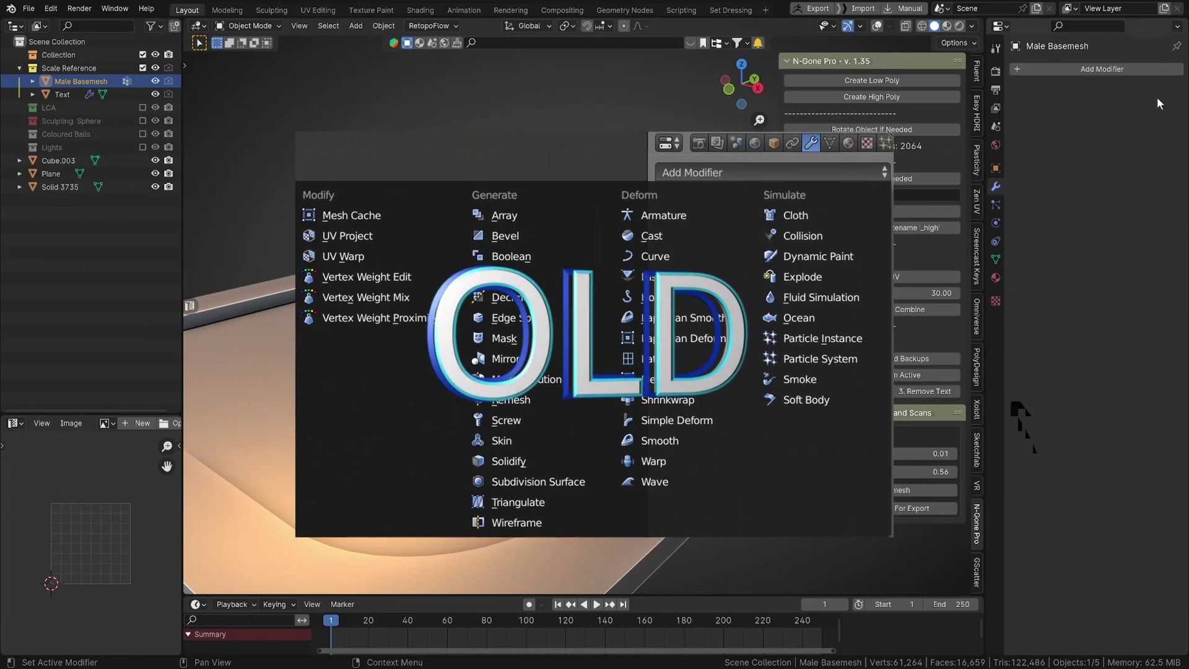
pyautogui.click(1087, 73)
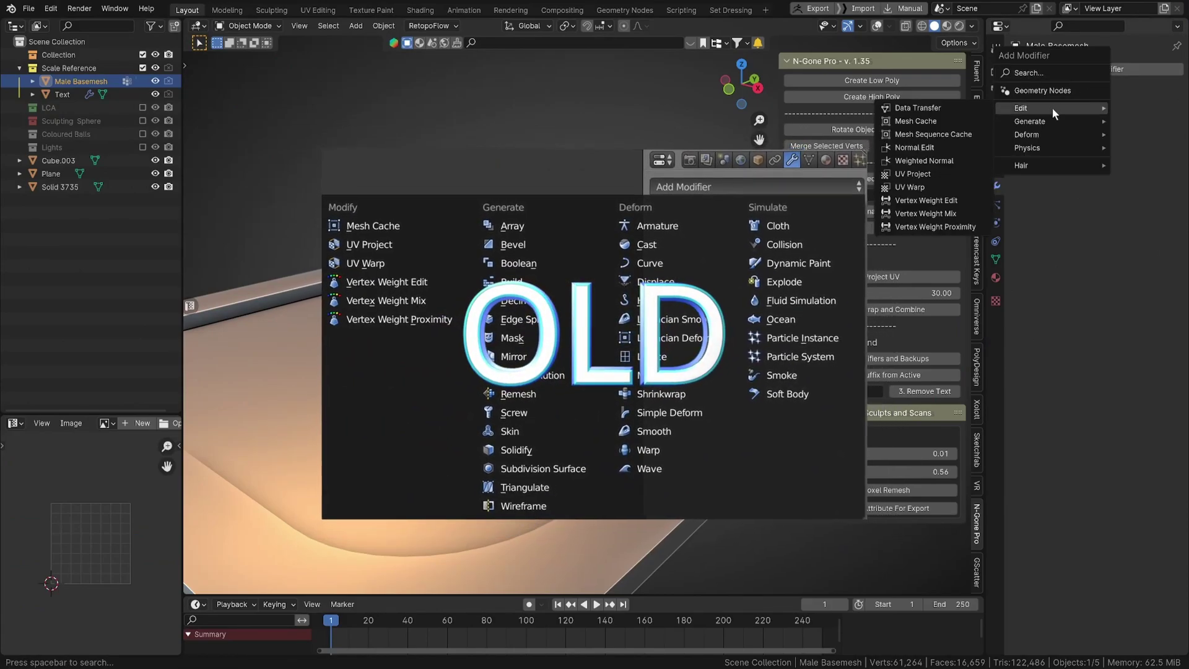
pyautogui.moveTo(1050, 117)
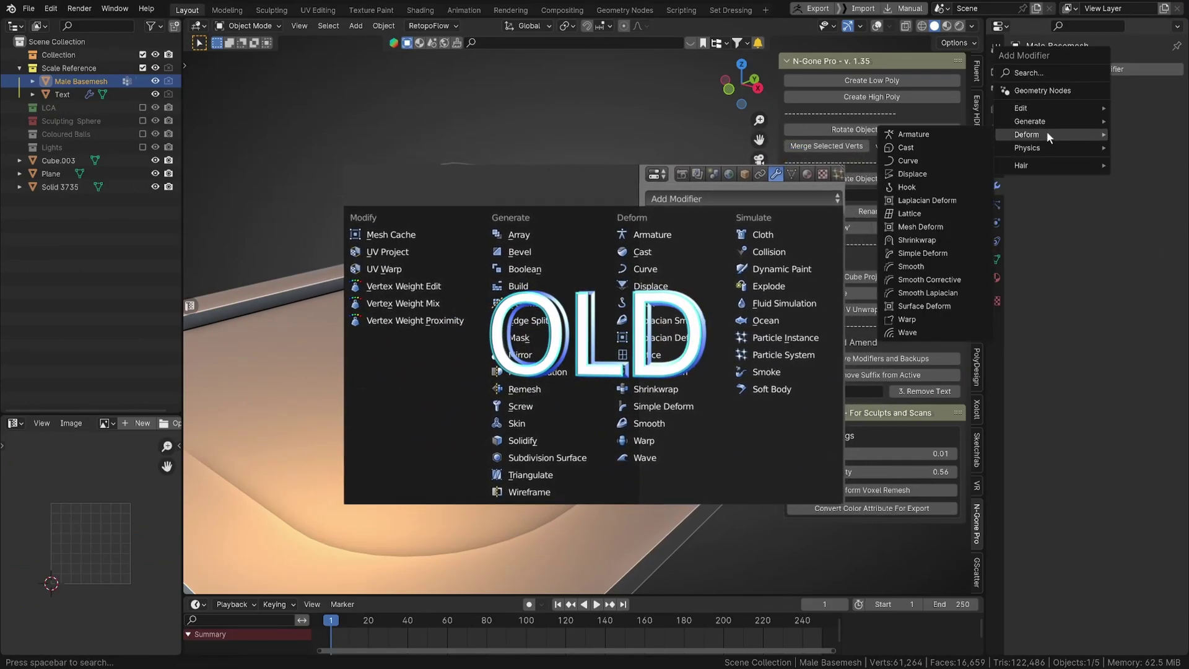
pyautogui.moveTo(1044, 150)
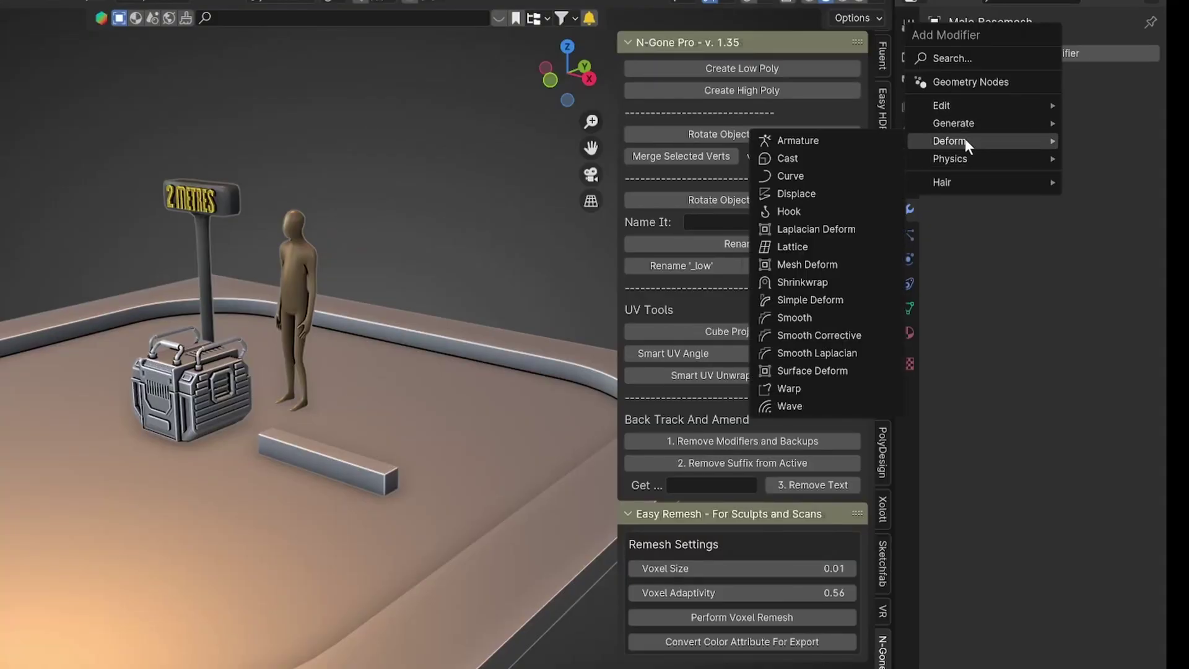
pyautogui.press('Escape')
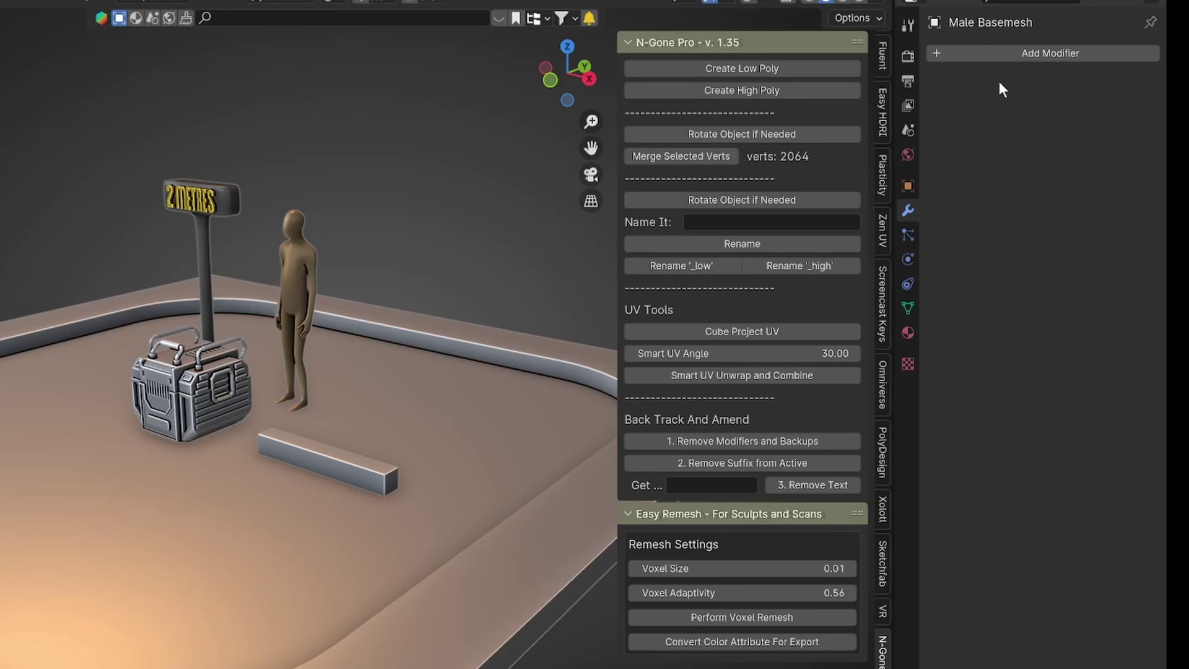
pyautogui.click(1062, 58)
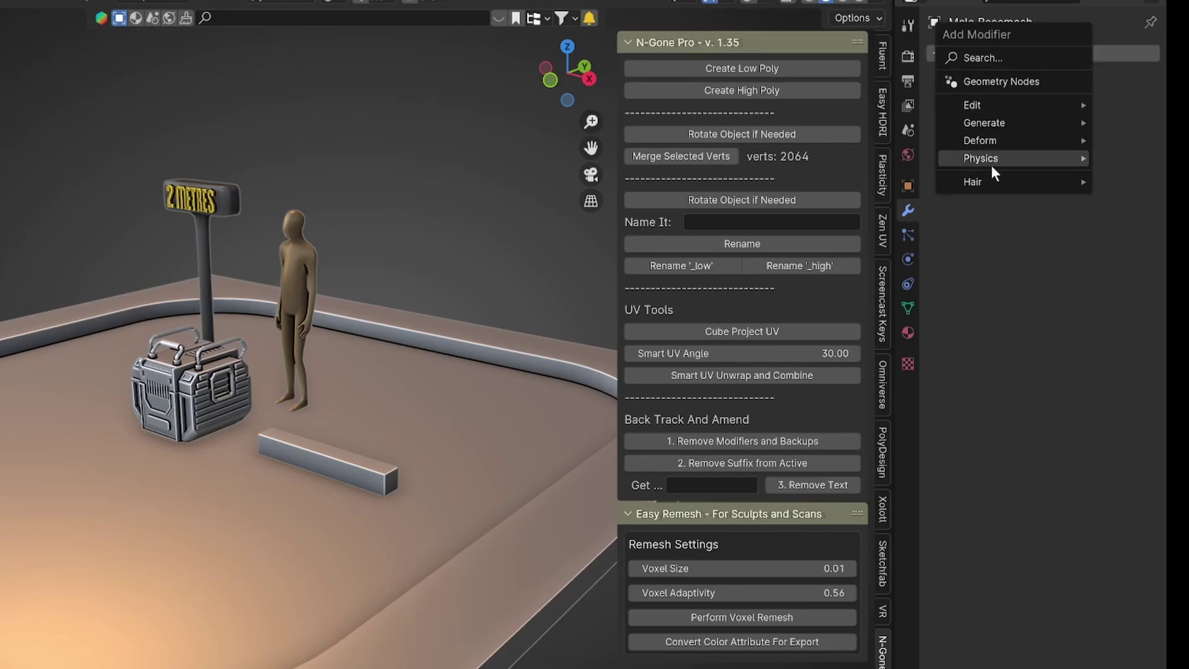
pyautogui.moveTo(1014, 144)
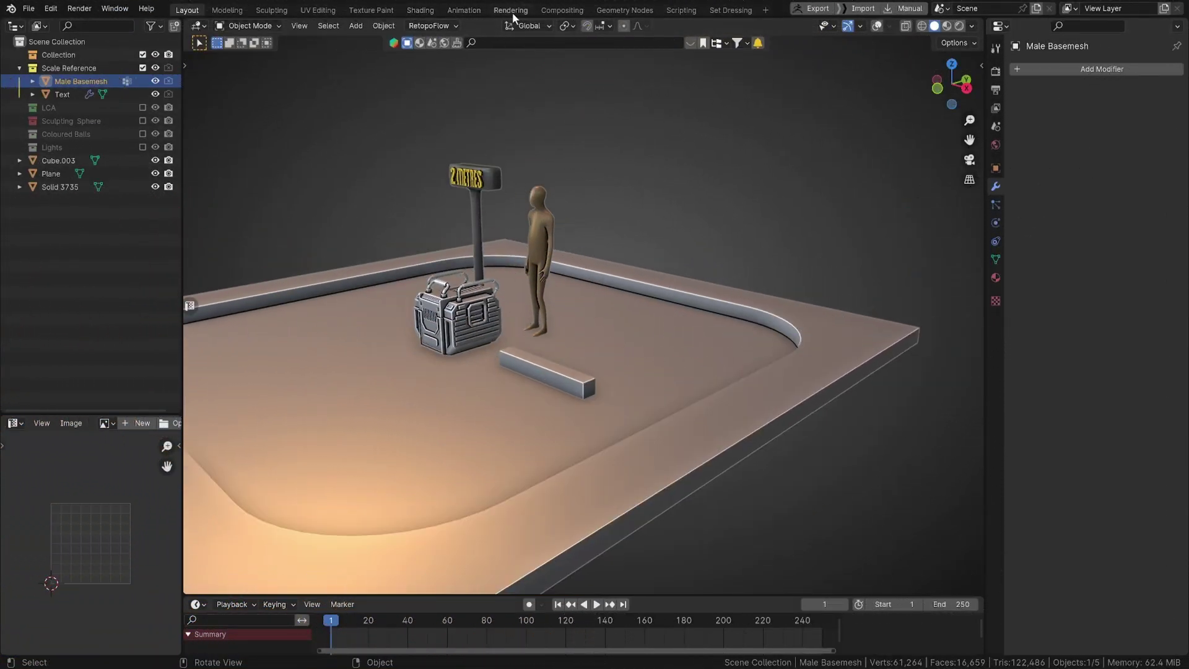
# Step: In the Shading workspace, examine the Subsurface and Specular groups of the Text object's Principled BSDF node
pyautogui.click(420, 10)
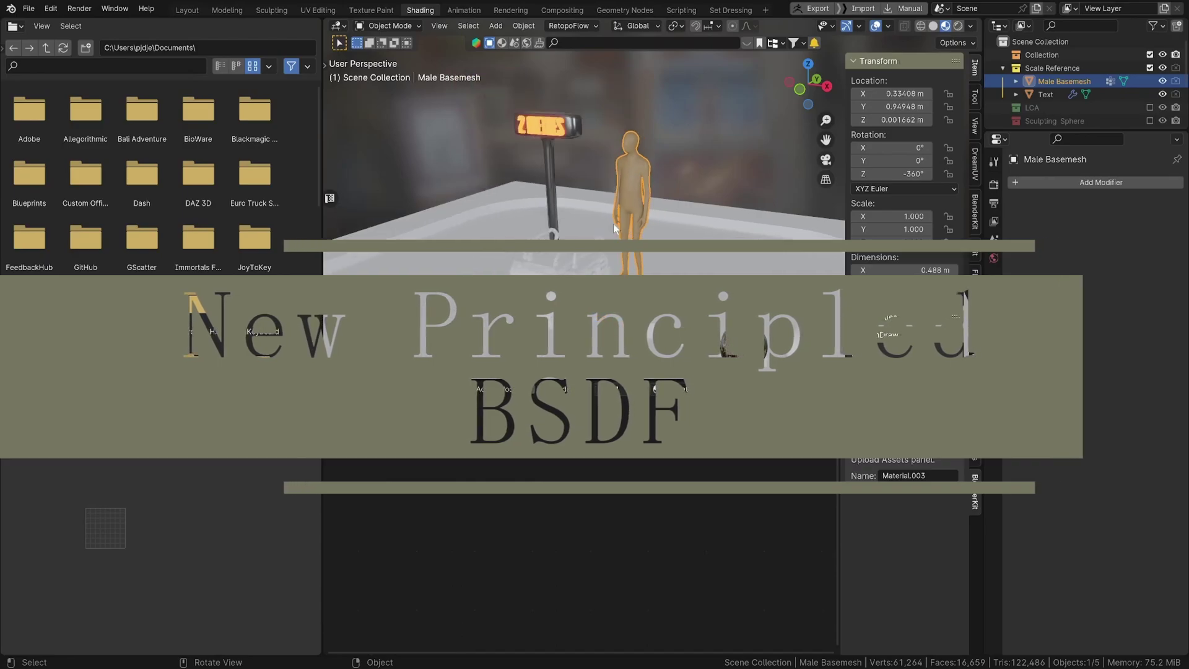
pyautogui.click(1045, 94)
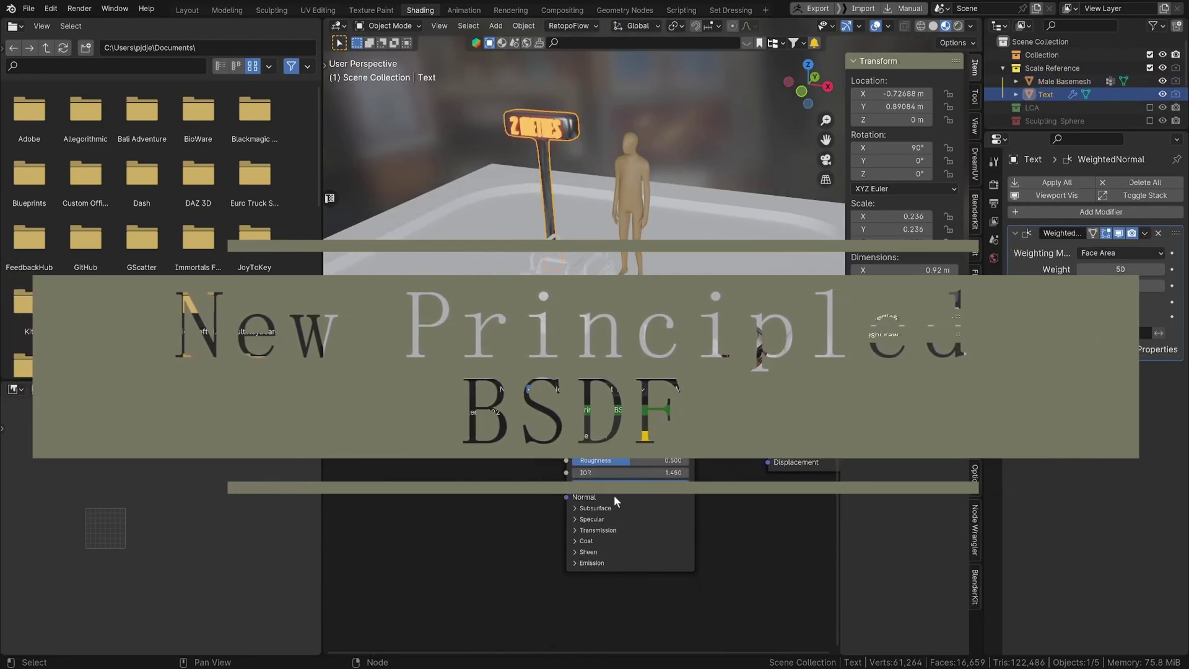
pyautogui.click(578, 508)
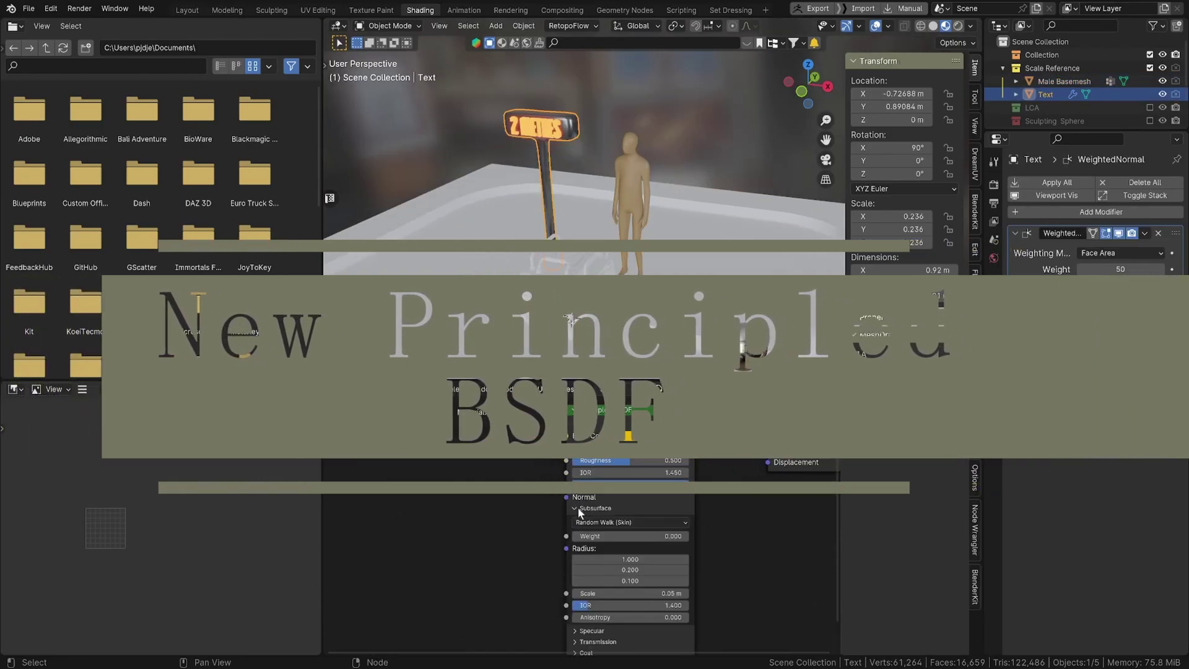
pyautogui.click(578, 509)
pyautogui.click(589, 522)
pyautogui.click(589, 522)
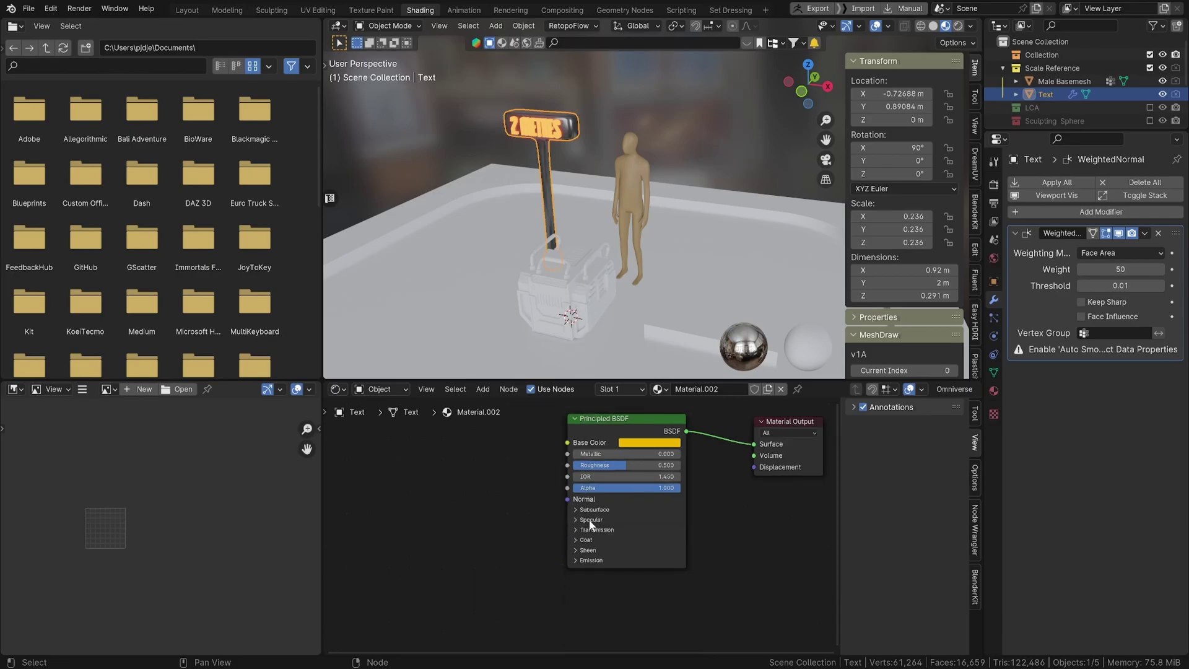
# Step: Narrow the Principled BSDF node of the Text object's material and shift it slightly in the node graph
pyautogui.scroll(-1, 590, 524)
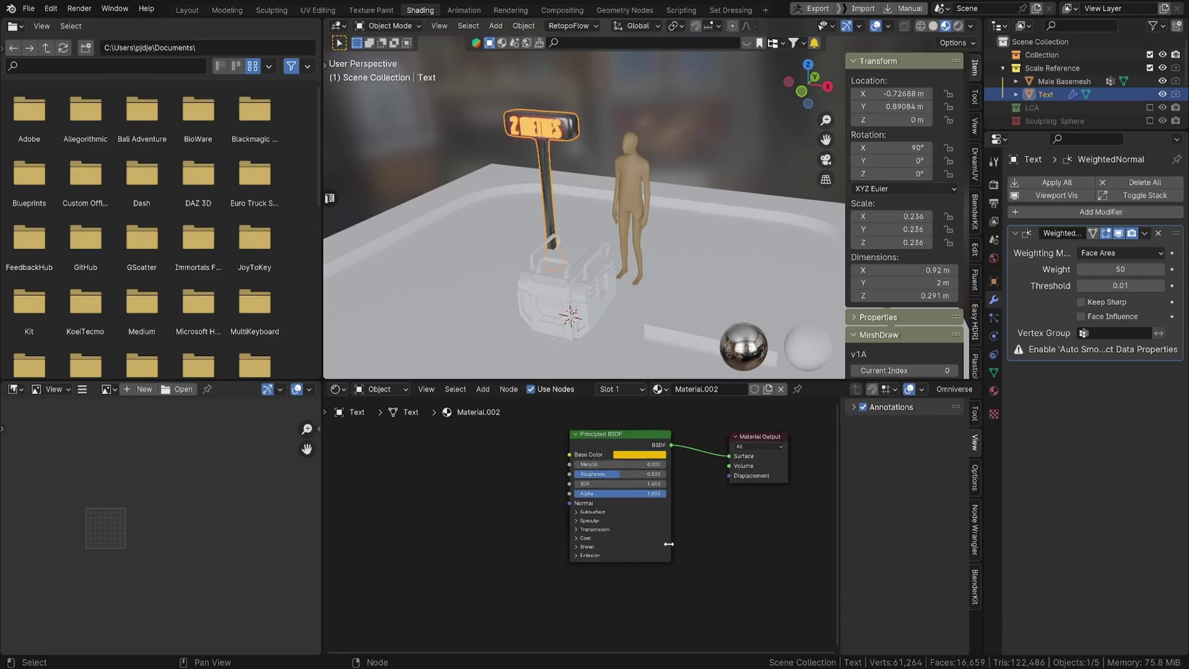
pyautogui.moveTo(671, 545); pyautogui.dragTo(664, 546)
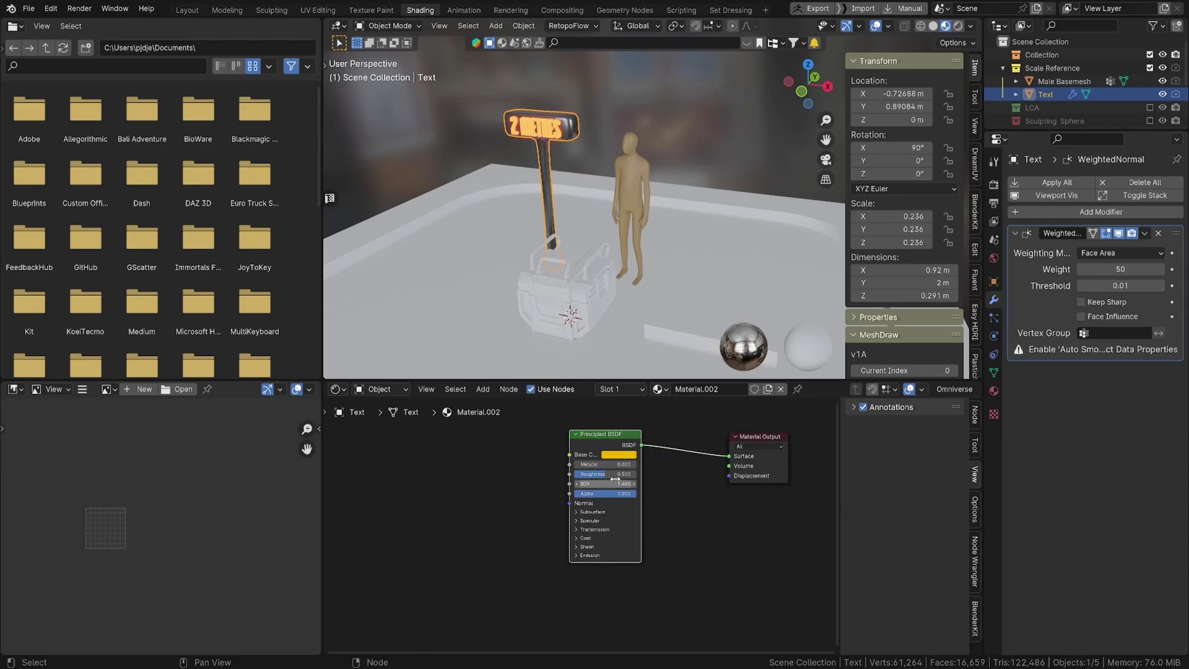
pyautogui.rightClick(604, 452)
pyautogui.scroll(2, 645, 467)
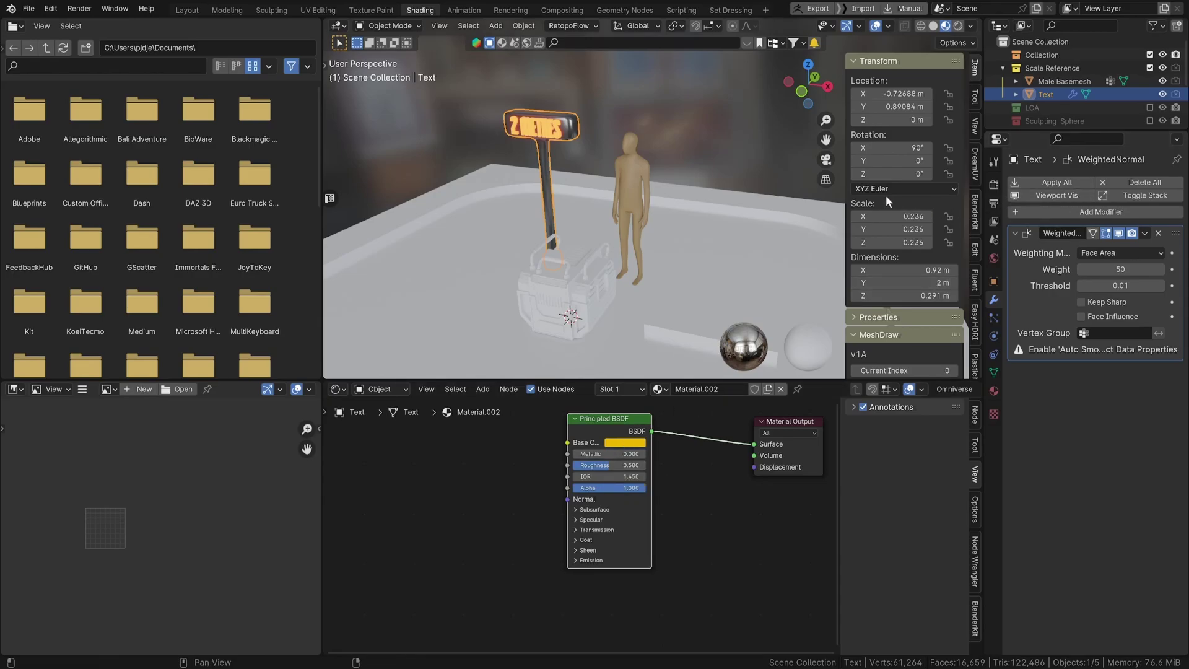
pyautogui.moveTo(640, 496); pyautogui.dragTo(645, 452, button='middle')
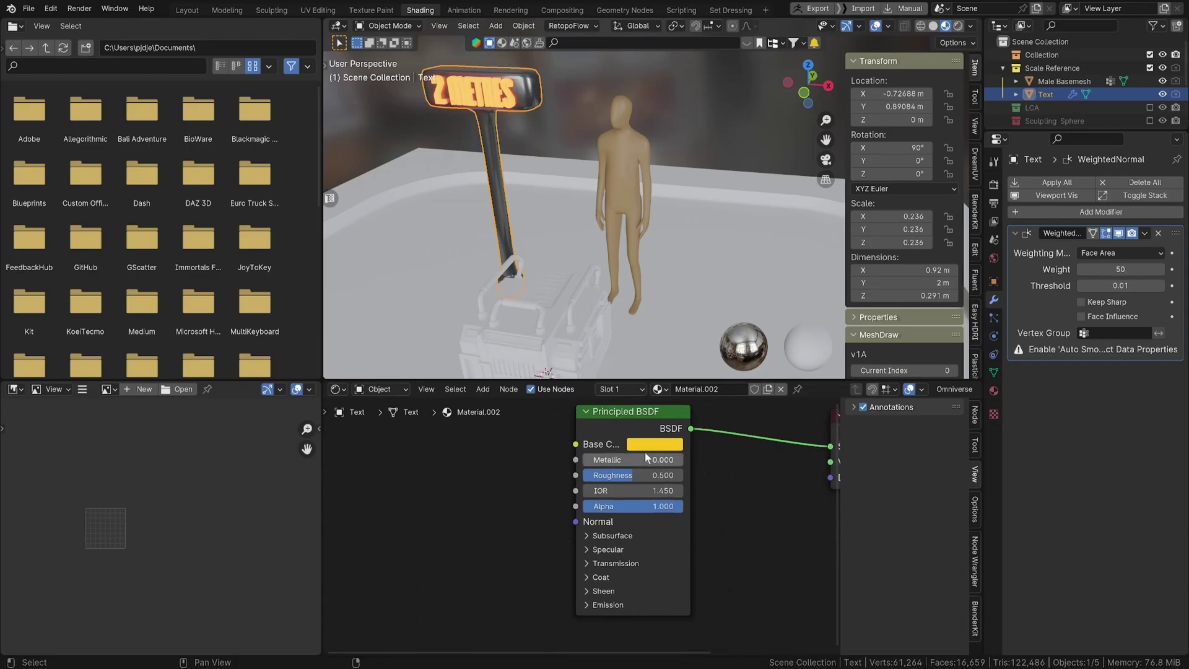
pyautogui.scroll(1, 645, 452)
pyautogui.moveTo(644, 404); pyautogui.dragTo(633, 423)
pyautogui.click(637, 416)
pyautogui.moveTo(582, 217)
pyautogui.mouseDown(button='middle')
pyautogui.moveTo(659, 226)
pyautogui.moveTo(556, 236)
pyautogui.moveTo(590, 219)
pyautogui.mouseUp(button='middle')
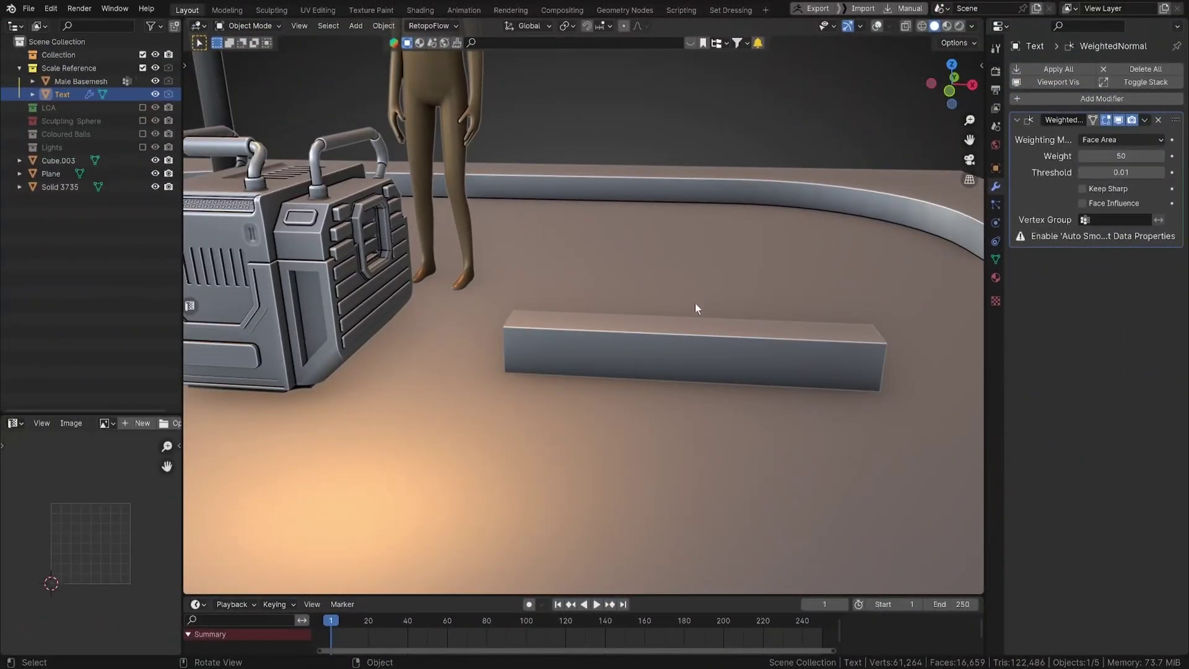
pyautogui.scroll(-4, 726, 331)
pyautogui.moveTo(721, 341); pyautogui.dragTo(587, 382, button='middle')
pyautogui.scroll(2, 681, 395)
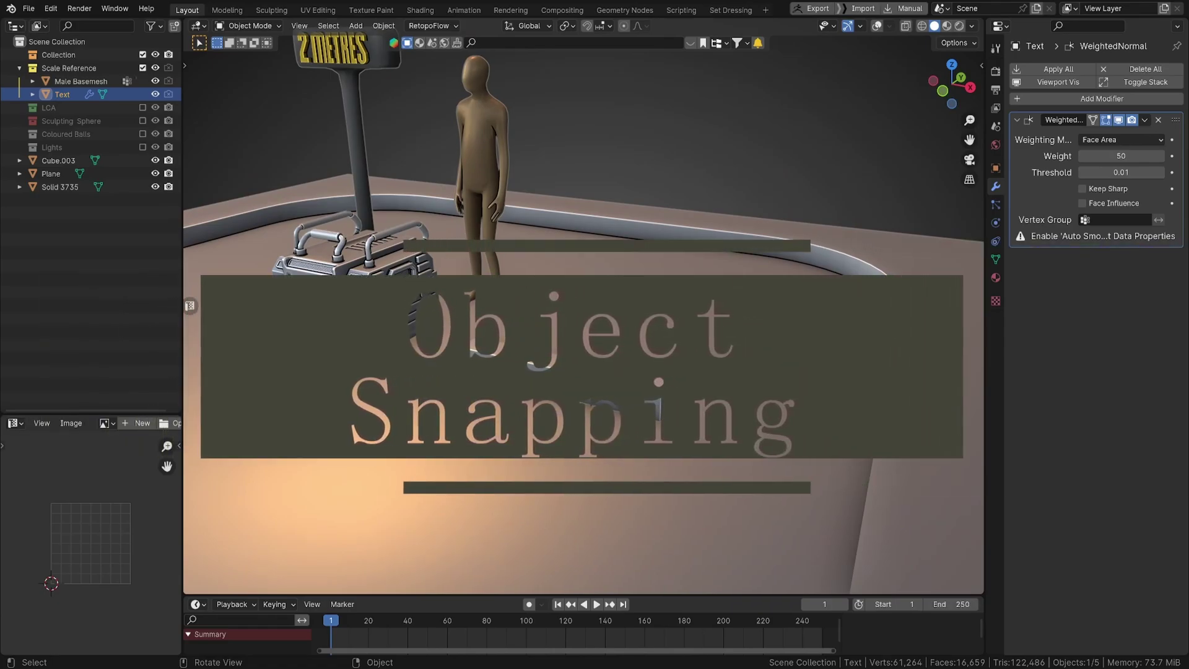
# Step: Select the rectangular bar and try moving it from a corner snap base to the raised rim, with the X axis locked
pyautogui.click(621, 407)
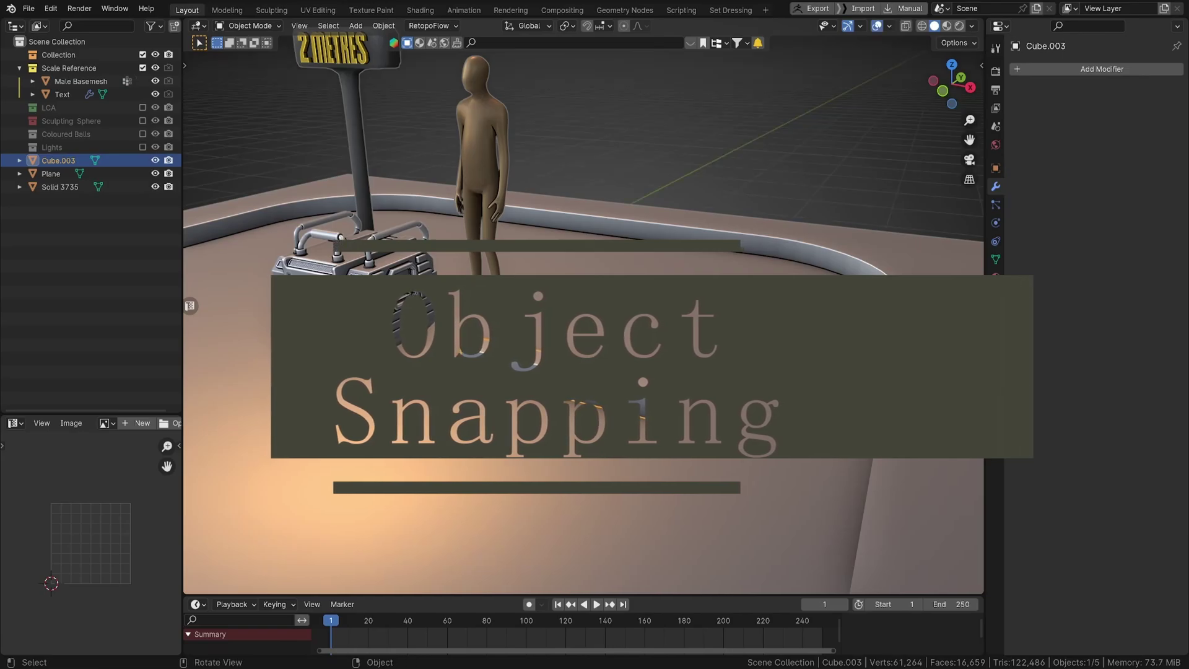
pyautogui.press('g')
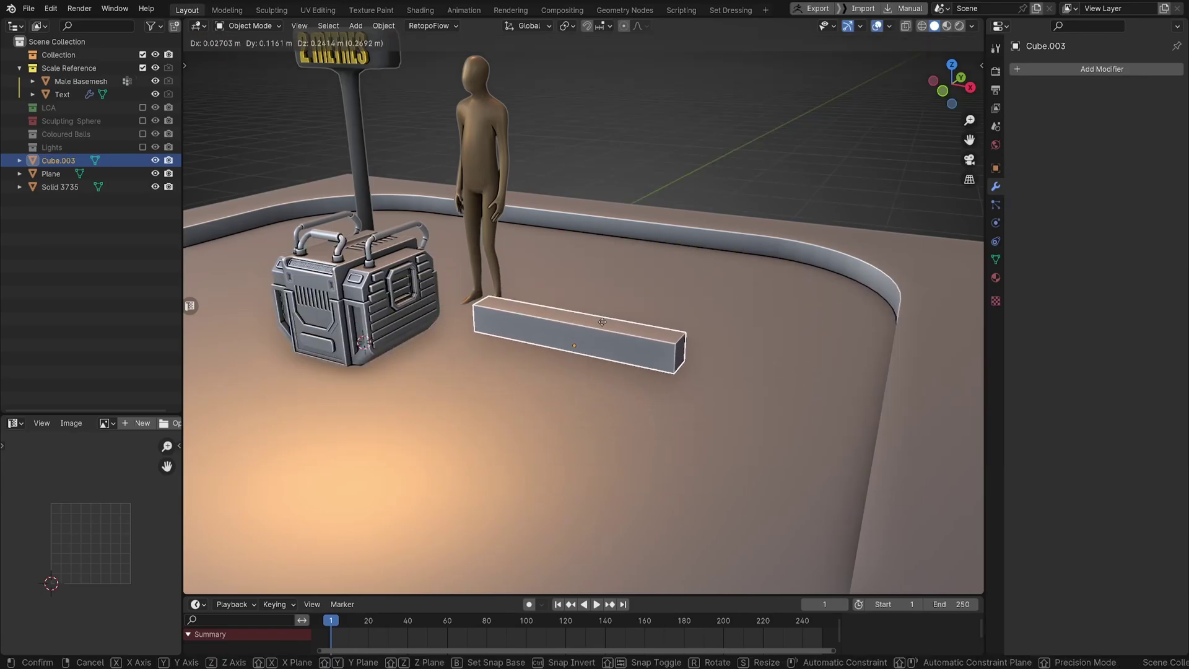
pyautogui.press('ctrl')
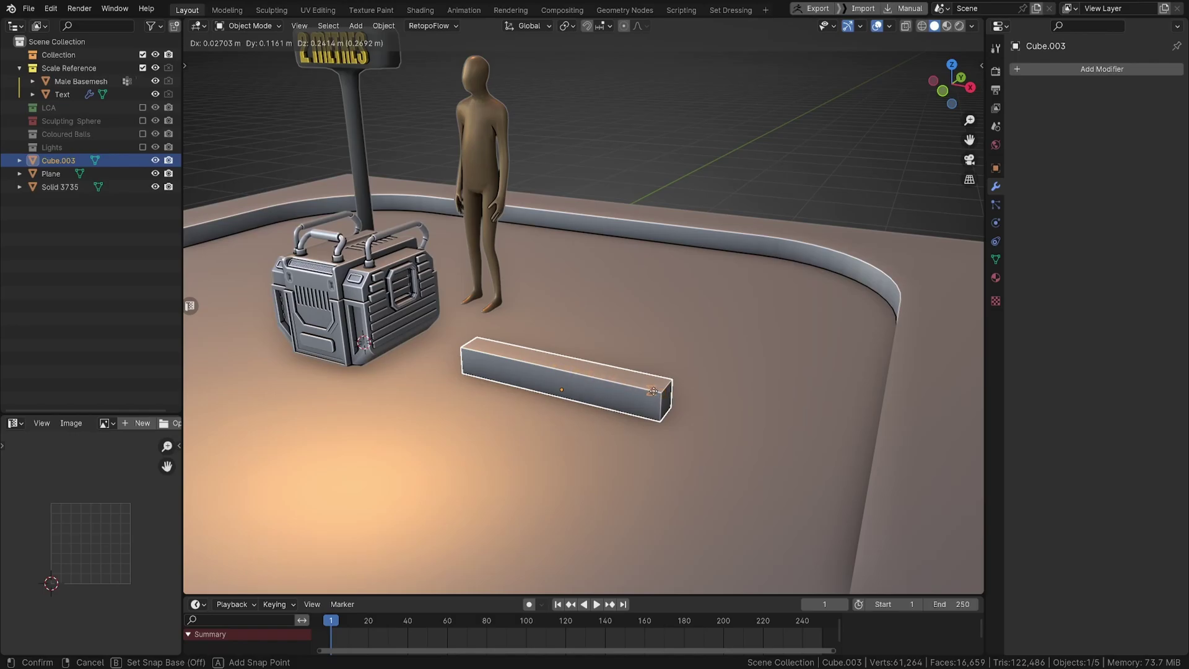
pyautogui.hotkey('shift', 'x')
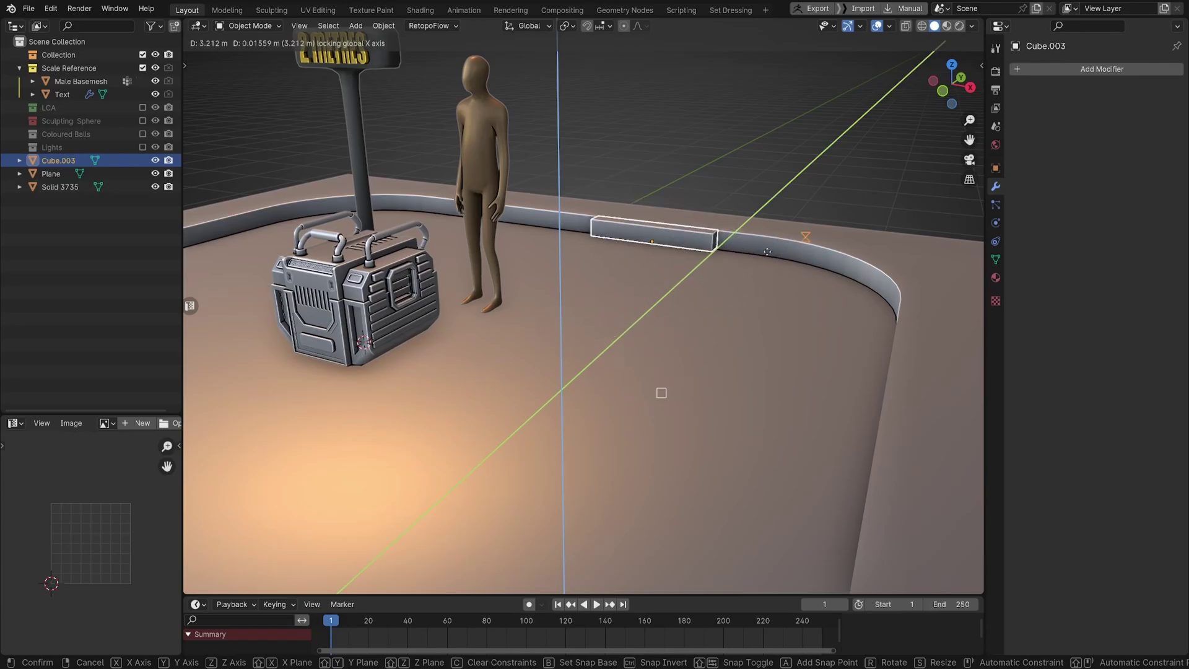
pyautogui.rightClick(799, 240)
# Step: Try moving the bar onto the raised rim, using its near bottom corner as the snap base
pyautogui.moveTo(627, 423)
pyautogui.mouseDown(button='middle')
pyautogui.moveTo(617, 410)
pyautogui.moveTo(639, 420)
pyautogui.mouseUp(button='middle')
pyautogui.press('g')
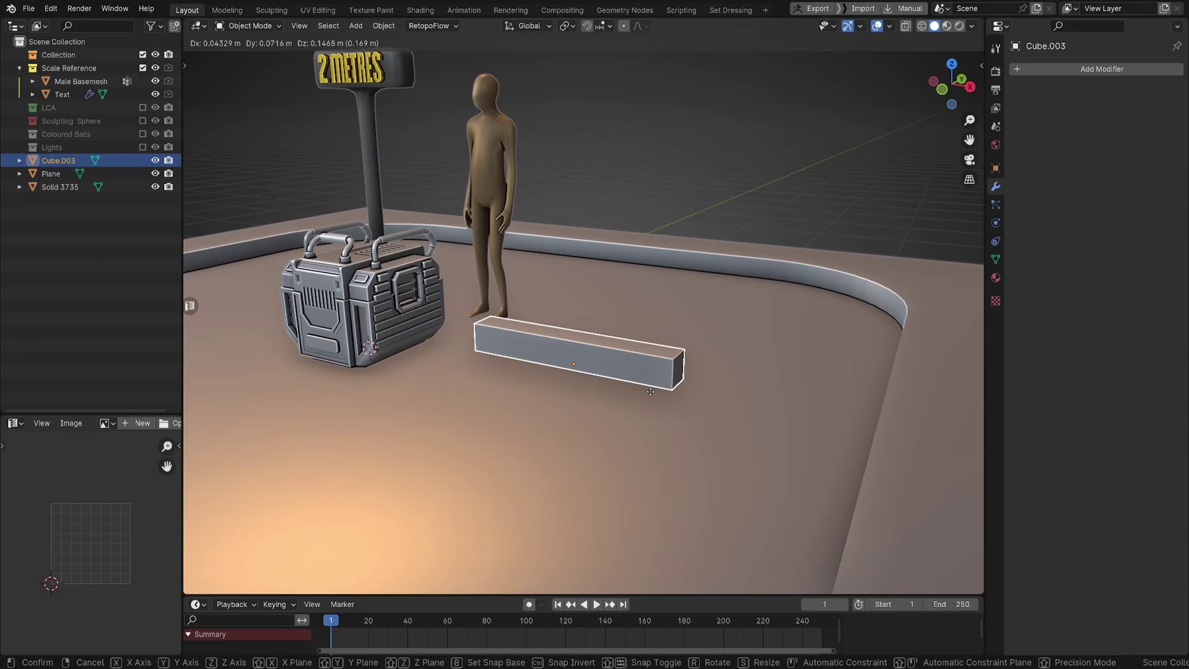
pyautogui.press('b')
pyautogui.click(658, 416)
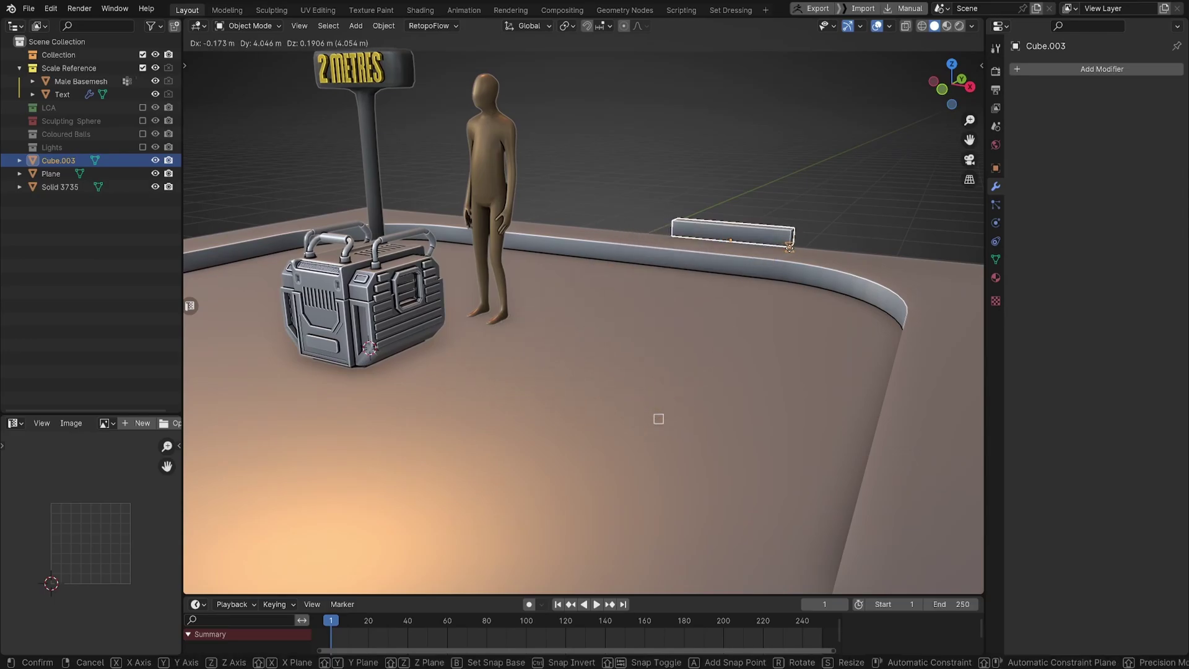
pyautogui.rightClick(648, 309)
# Step: Duplicate the bar from a snap base on its lower front edge to the original's upper back edge, offset 0.17498 m in Y and Z
pyautogui.moveTo(620, 436); pyautogui.dragTo(618, 448, button='middle')
pyautogui.scroll(2, 627, 439)
pyautogui.scroll(-5, 631, 434)
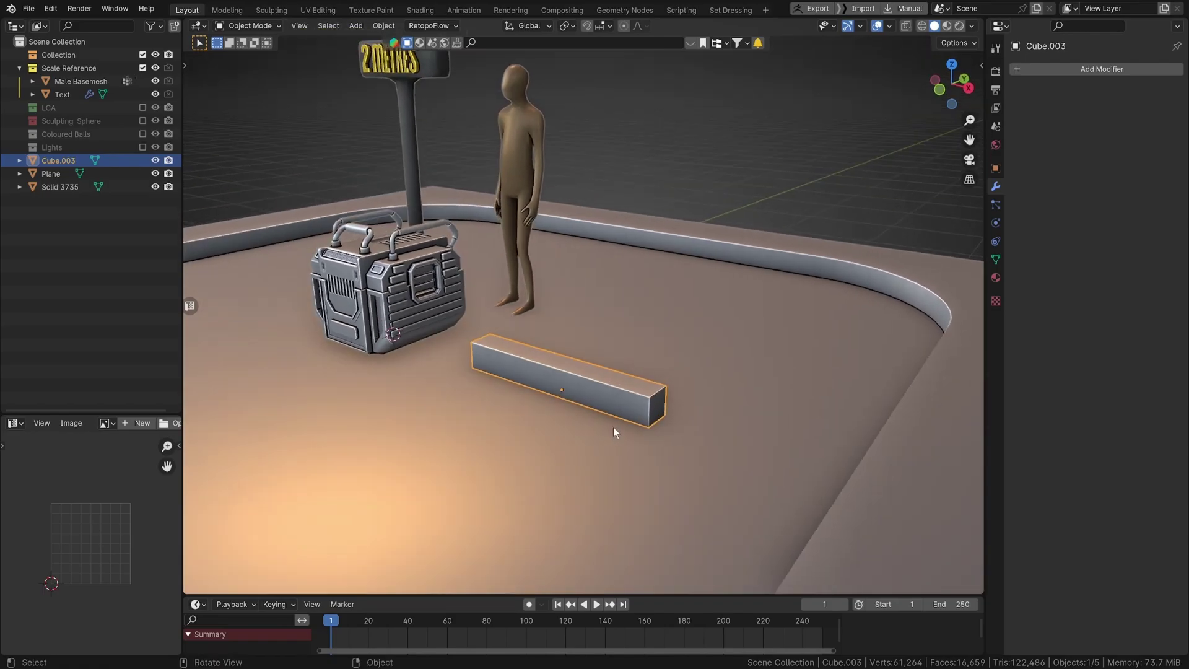
pyautogui.scroll(4, 623, 434)
pyautogui.scroll(-4, 633, 431)
pyautogui.scroll(2, 632, 433)
pyautogui.moveTo(608, 417); pyautogui.dragTo(582, 427, button='middle')
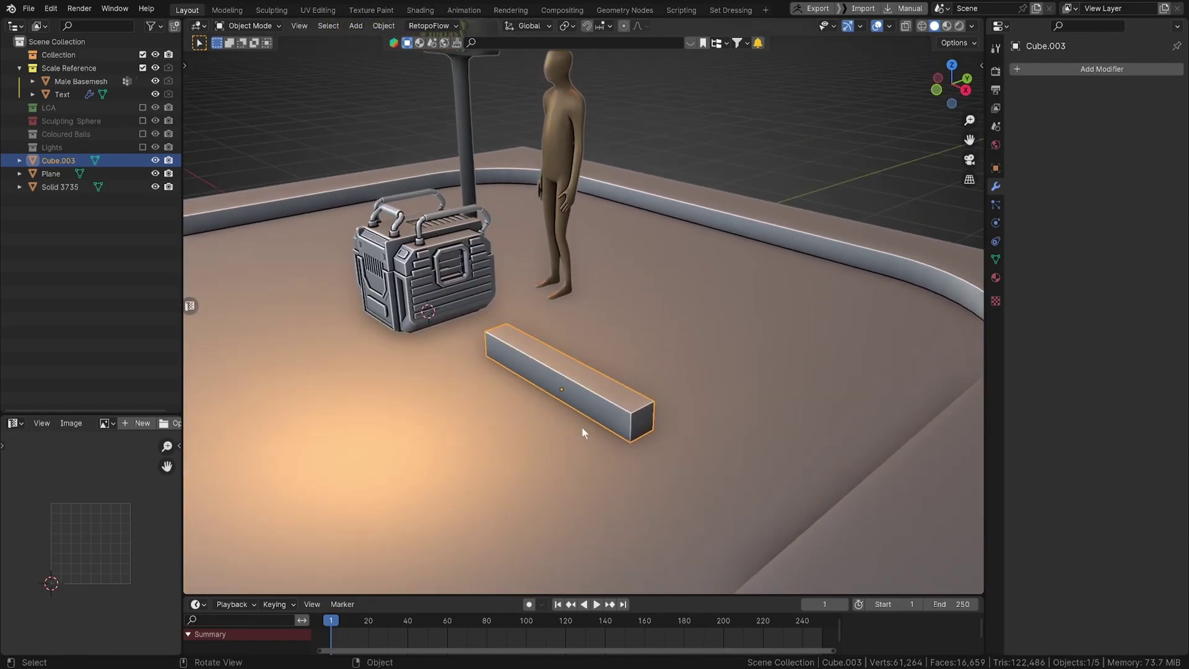
pyautogui.hotkey('shift', 'd')
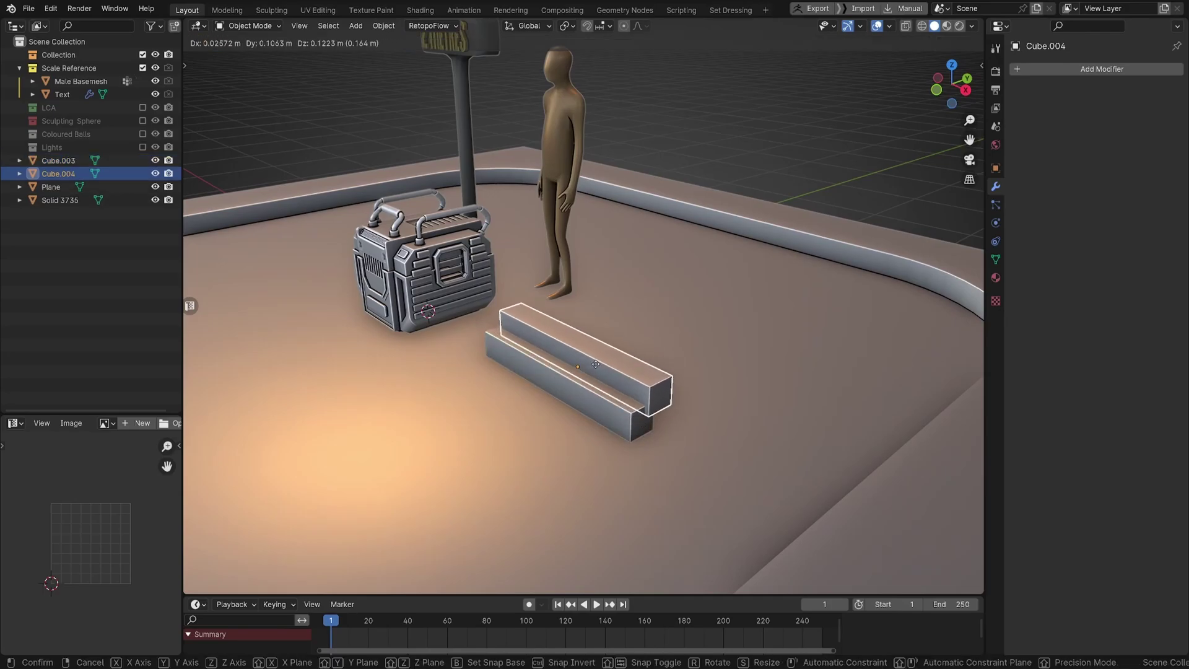
pyautogui.press('b')
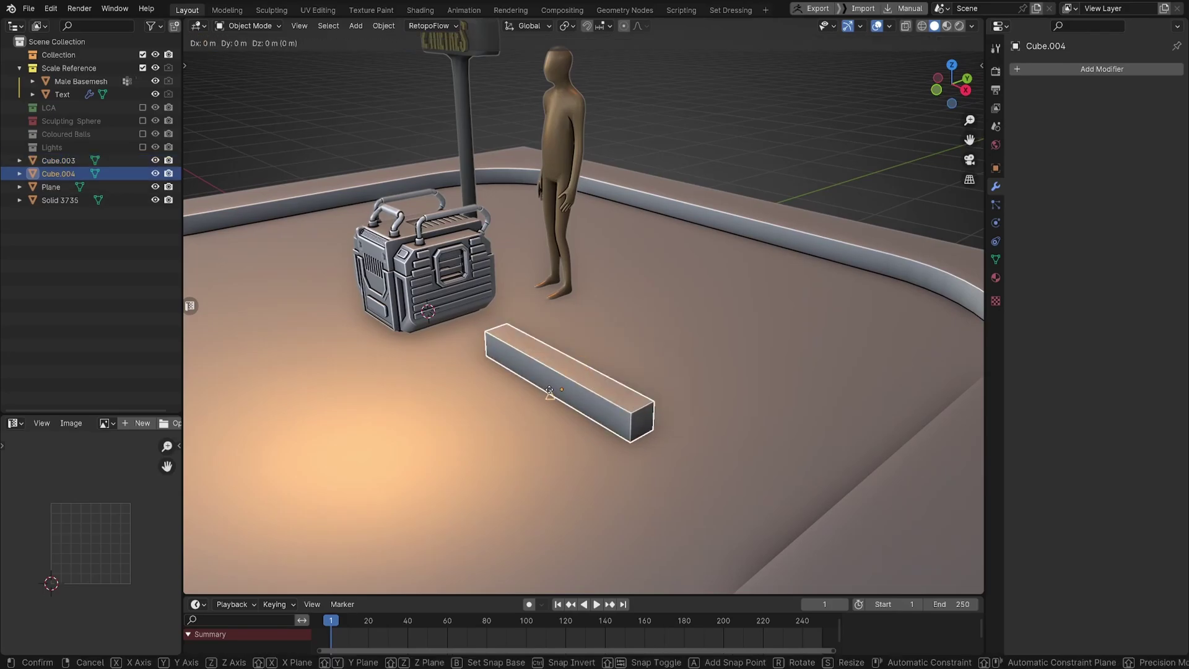
pyautogui.click(651, 383)
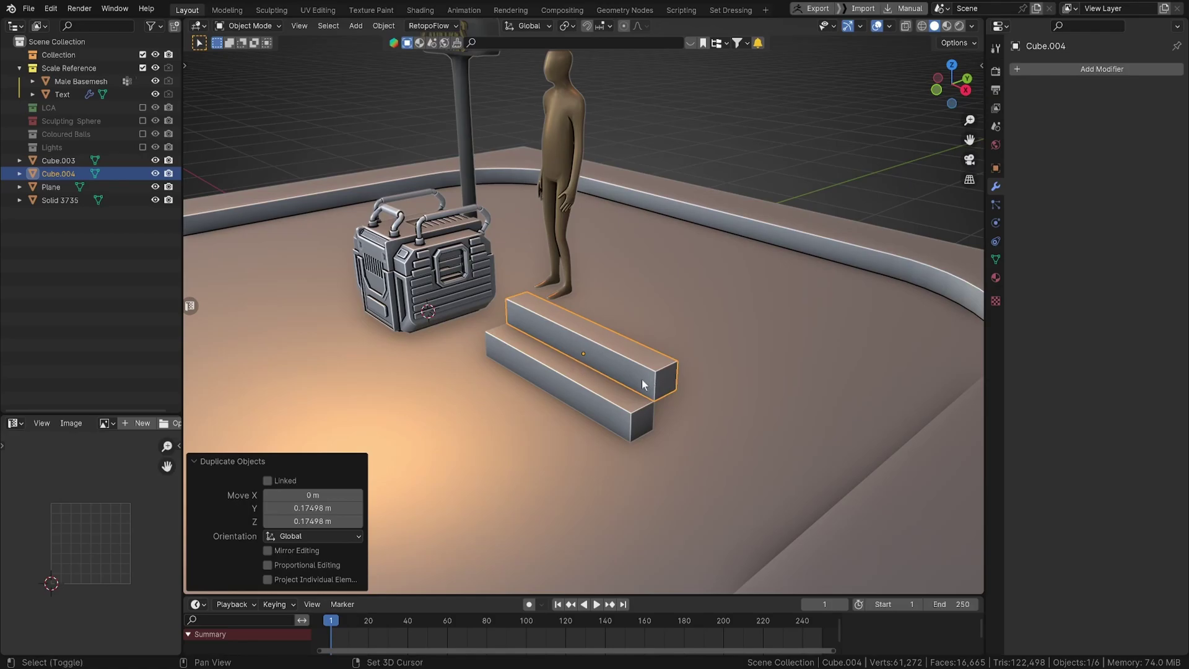
# Step: Repeat the duplication to build a long straight staircase of bars and view the whole flight
pyautogui.hotkey('shift', 'r')
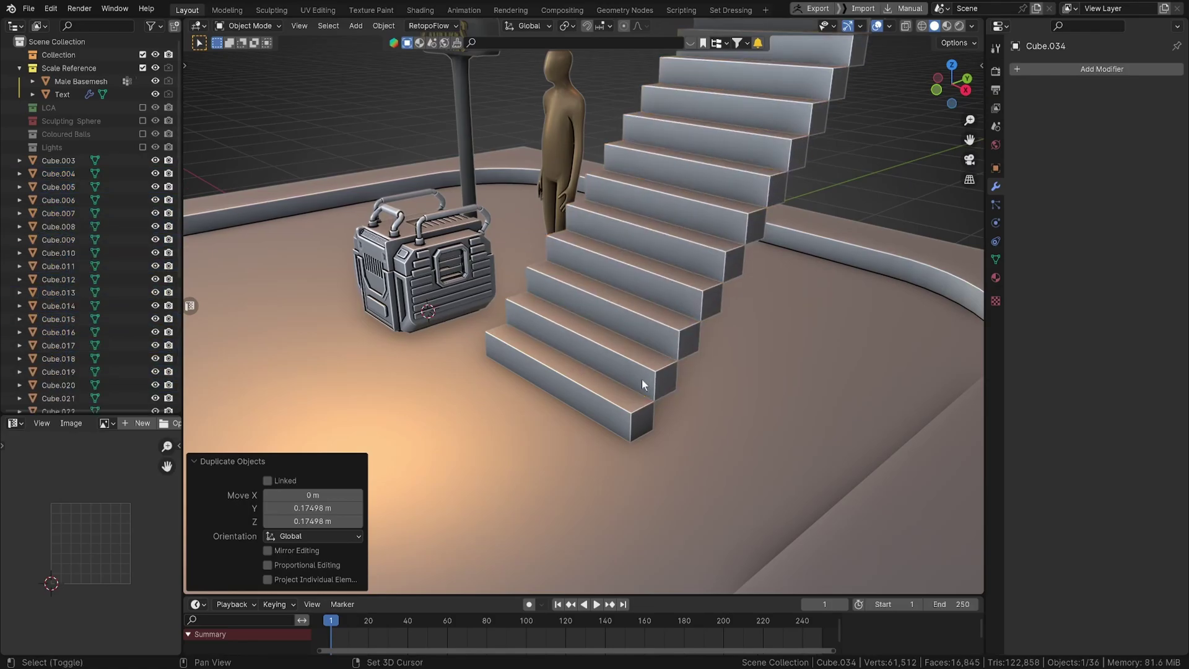
pyautogui.hotkey('shift', 'r')
pyautogui.hotkey('shift', 'r')
pyautogui.hotkey('shift', 'r')
pyautogui.hotkey('shift', 'r')
pyautogui.hotkey('shift', 'r')
pyautogui.hotkey('shift', 'r')
pyautogui.hotkey('shift', 'r')
pyautogui.hotkey('shift', 'r')
pyautogui.hotkey('shift', 'r')
pyautogui.hotkey('shift', 'r')
pyautogui.hotkey('shift', 'r')
pyautogui.hotkey('shift', 'r')
pyautogui.hotkey('shift', 'r')
pyautogui.hotkey('shift', 'r')
pyautogui.hotkey('shift', 'r')
pyautogui.hotkey('shift', 'r')
pyautogui.hotkey('shift', 'r')
pyautogui.scroll(-15, 668, 358)
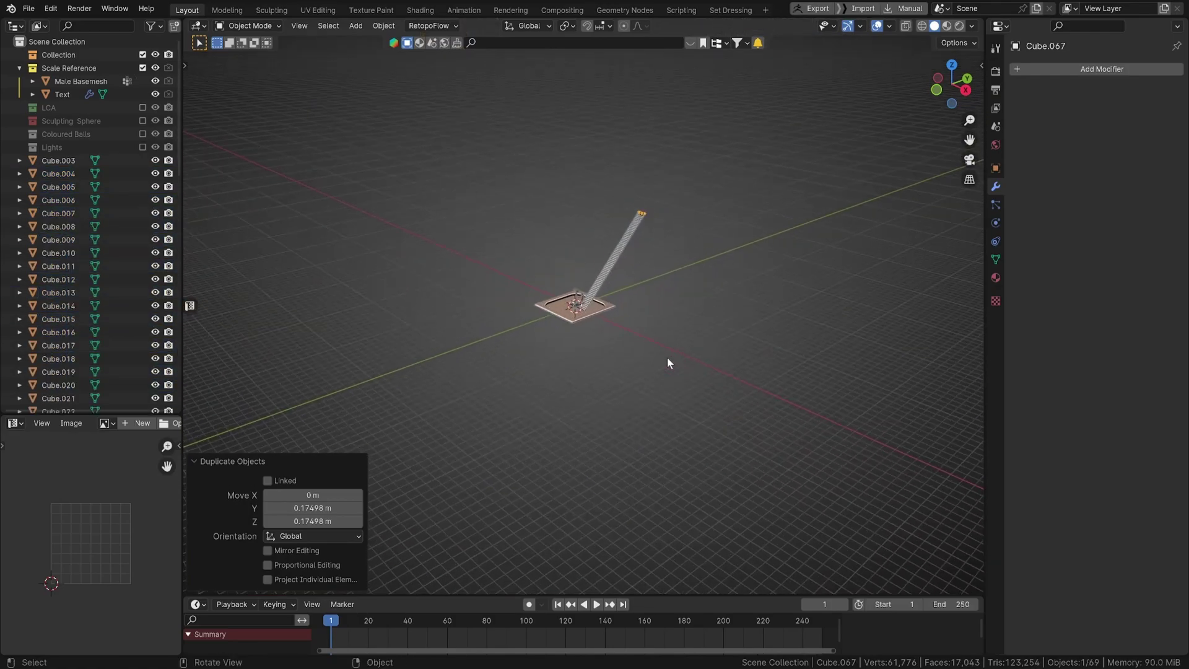
pyautogui.scroll(8, 667, 358)
pyautogui.moveTo(667, 358); pyautogui.dragTo(752, 351, button='middle')
pyautogui.keyDown('shift'); pyautogui.moveTo(753, 352); pyautogui.dragTo(693, 415, button='middle'); pyautogui.keyUp('shift')
pyautogui.moveTo(694, 415); pyautogui.dragTo(659, 425, button='middle')
pyautogui.scroll(-3, 653, 422)
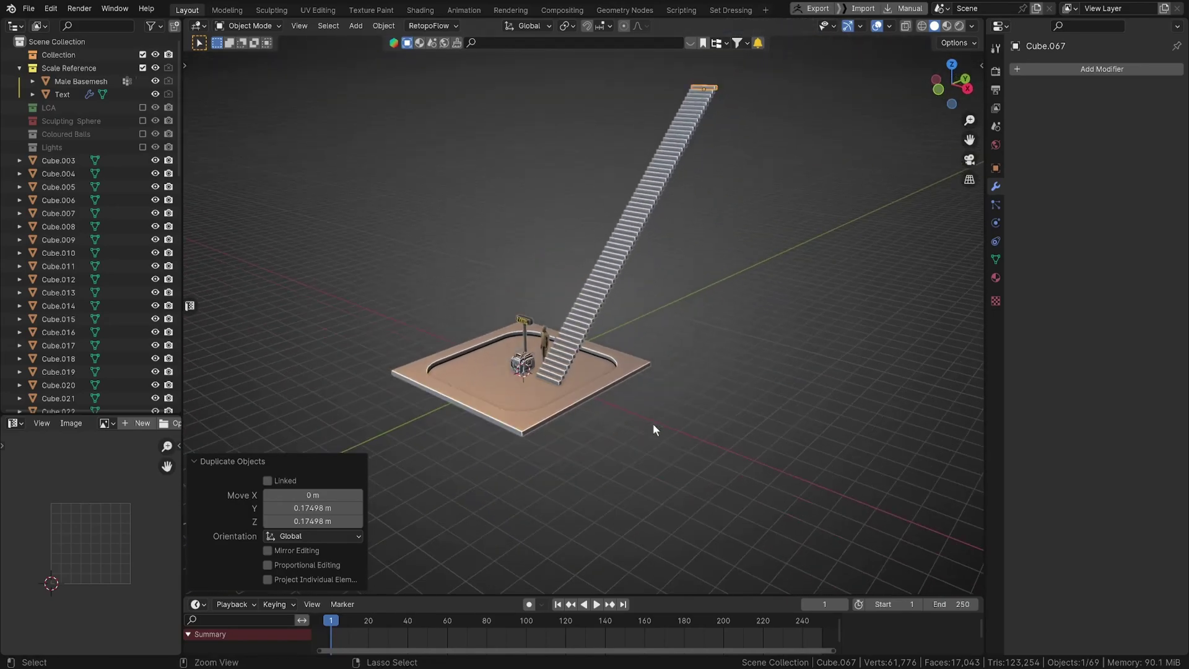
# Step: Undo all the staircase duplicates until only the original bar is left
pyautogui.hotkey('ctrl', 'z')
pyautogui.hotkey('ctrl', 'z')
pyautogui.hotkey('ctrl', 'z')
pyautogui.hotkey('ctrl', 'z')
pyautogui.hotkey('ctrl', 'z')
pyautogui.hotkey('ctrl', 'z')
pyautogui.hotkey('ctrl', 'z')
pyautogui.hotkey('ctrl', 'z')
pyautogui.hotkey('ctrl', 'z')
pyautogui.hotkey('ctrl', 'z')
pyautogui.hotkey('ctrl', 'z')
pyautogui.hotkey('ctrl', 'z')
pyautogui.hotkey('ctrl', 'z')
pyautogui.hotkey('ctrl', 'z')
pyautogui.hotkey('ctrl', 'z')
pyautogui.hotkey('ctrl', 'z')
pyautogui.hotkey('ctrl', 'z')
pyautogui.hotkey('ctrl', 'z')
pyautogui.hotkey('ctrl', 'z')
pyautogui.hotkey('ctrl', 'z')
pyautogui.hotkey('ctrl', 'z')
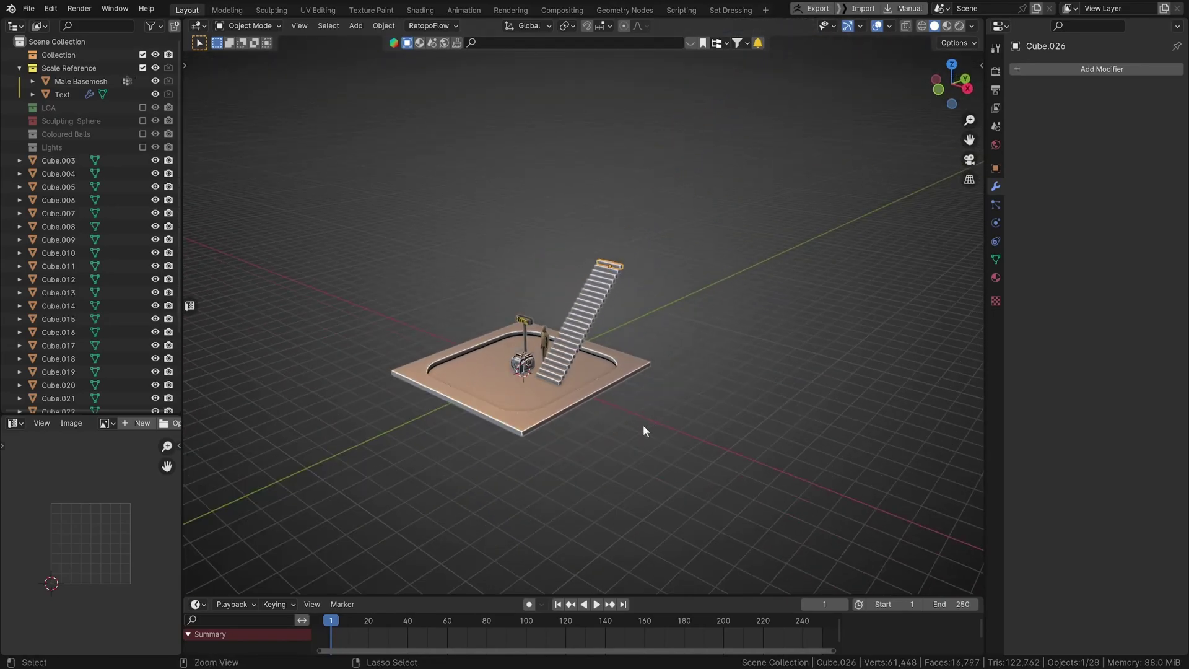
pyautogui.hotkey('ctrl', 'z')
pyautogui.hotkey('ctrl', 'z')
pyautogui.hotkey('ctrl', 'z')
pyautogui.hotkey('ctrl', 'z')
pyautogui.hotkey('ctrl', 'z')
pyautogui.hotkey('ctrl', 'z')
pyautogui.hotkey('ctrl', 'z')
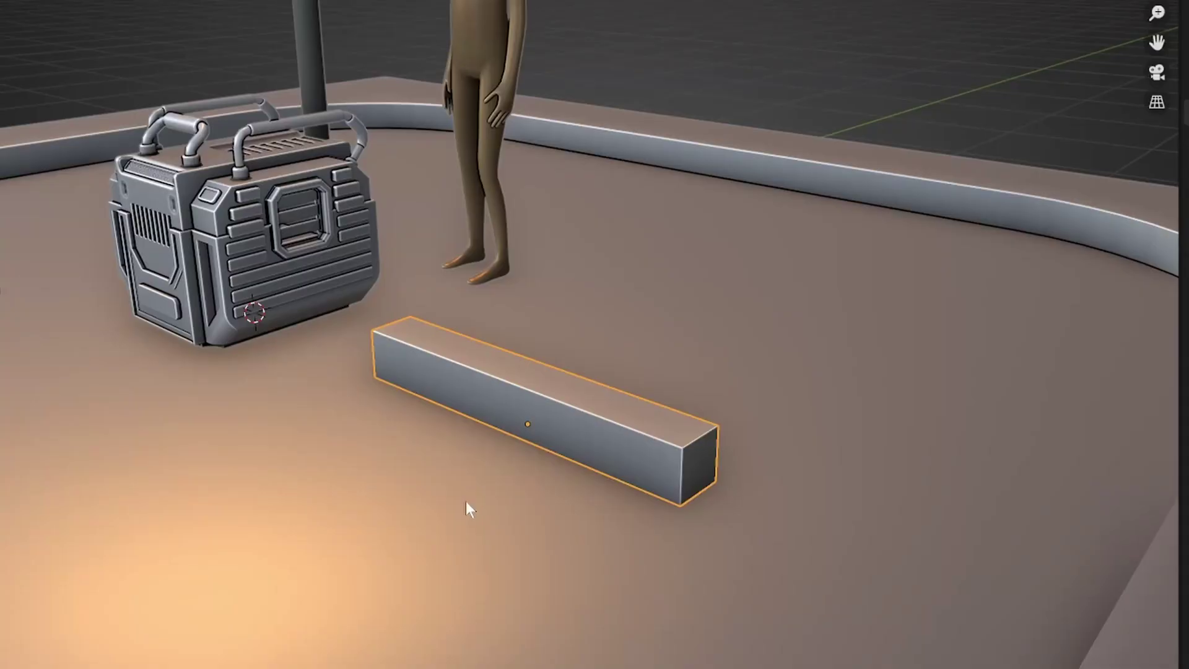
# Step: Duplicate the bar again, snapping the midpoint of its lower front edge to the midpoint of the original's upper back edge
pyautogui.hotkey('shift', 'd')
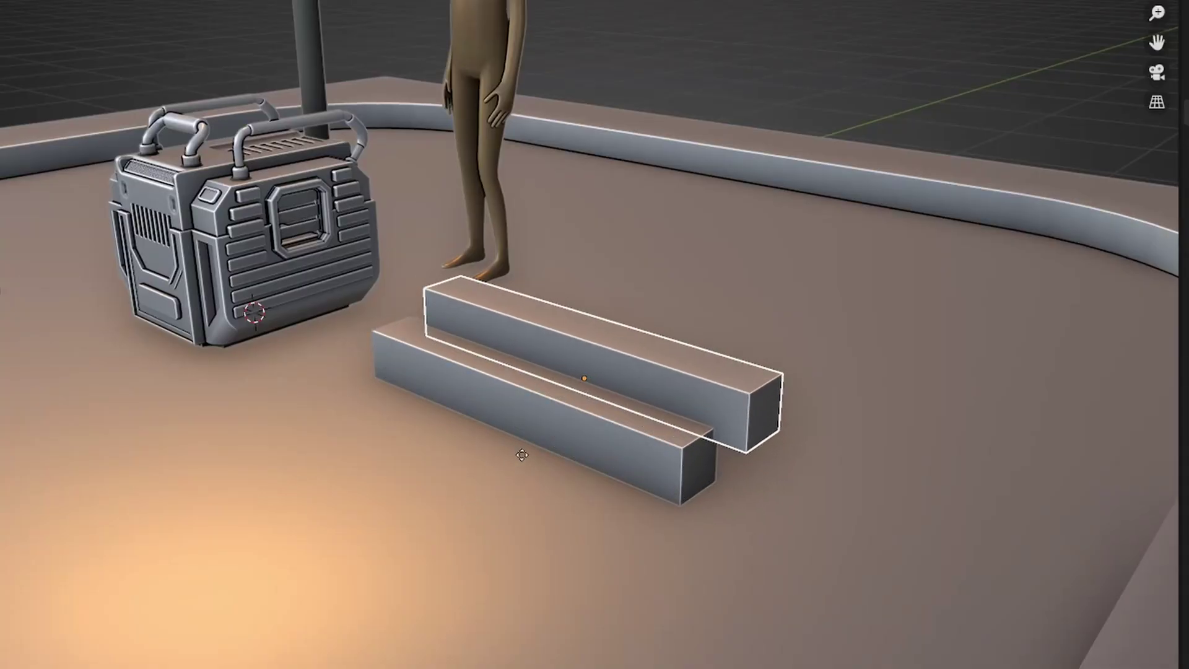
pyautogui.press('ctrl')
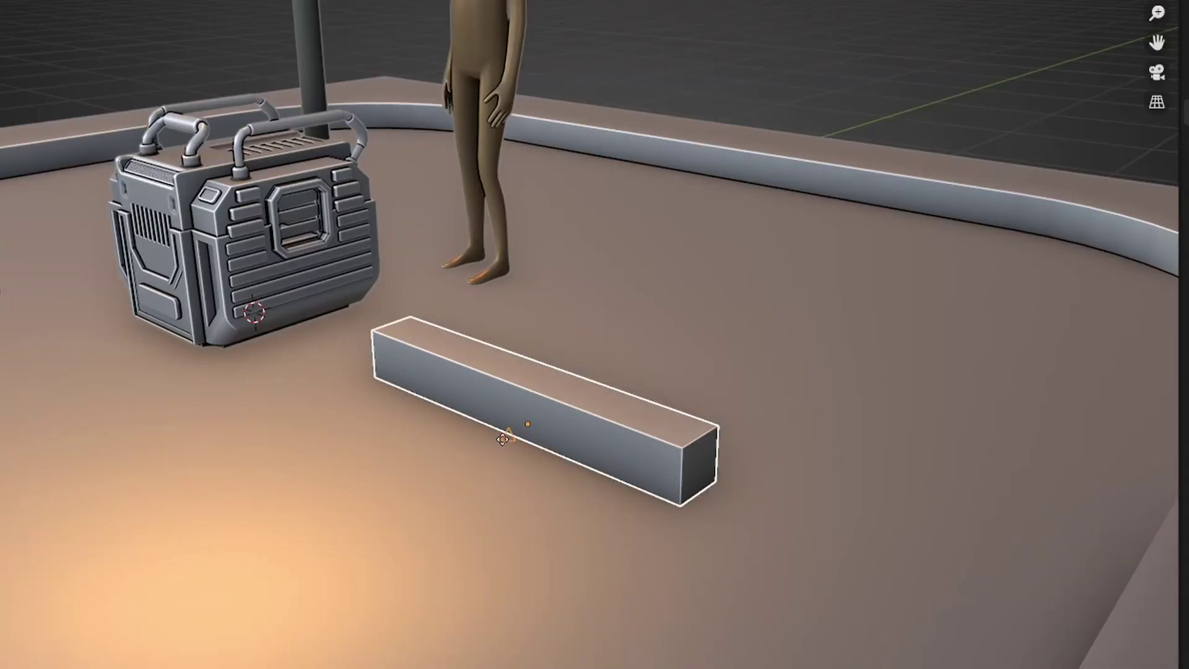
pyautogui.hotkey('shift', 'd')
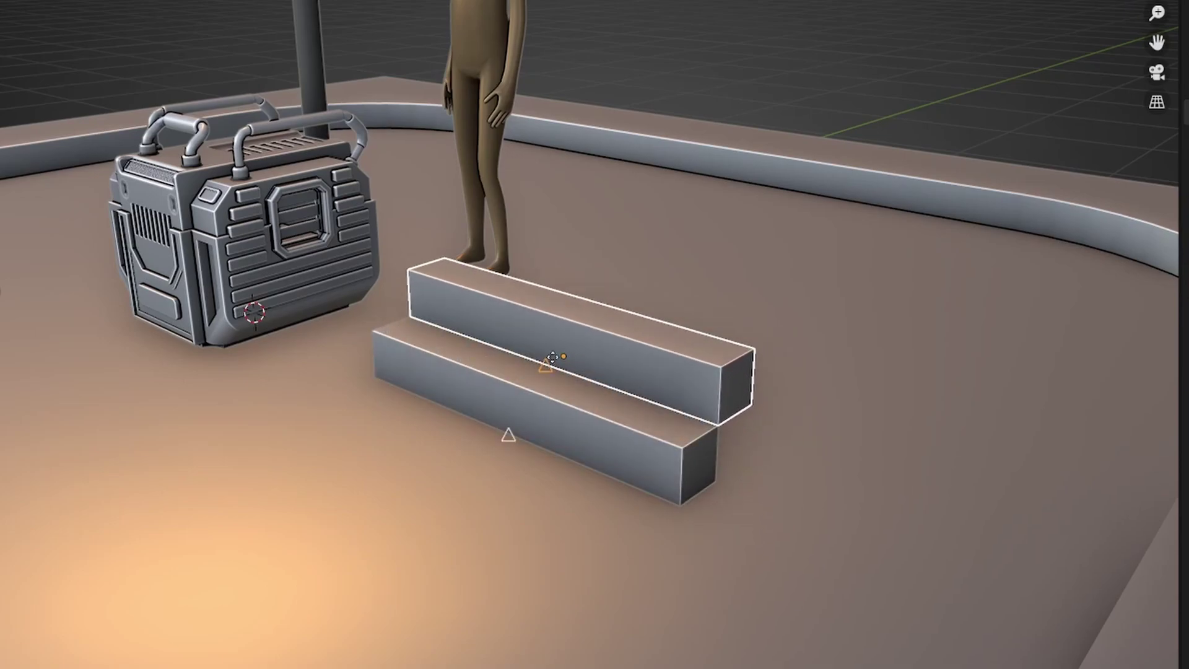
pyautogui.click(553, 365)
# Step: Repeat the snapped duplicate to form a second staircase and view it together with the whole platform
pyautogui.hotkey('shift', 'r')
pyautogui.hotkey('shift', 'r')
pyautogui.hotkey('shift', 'r')
pyautogui.hotkey('shift', 'r')
pyautogui.hotkey('shift', 'r')
pyautogui.hotkey('shift', 'r')
pyautogui.hotkey('shift', 'r')
pyautogui.hotkey('shift', 'r')
pyautogui.hotkey('shift', 'r')
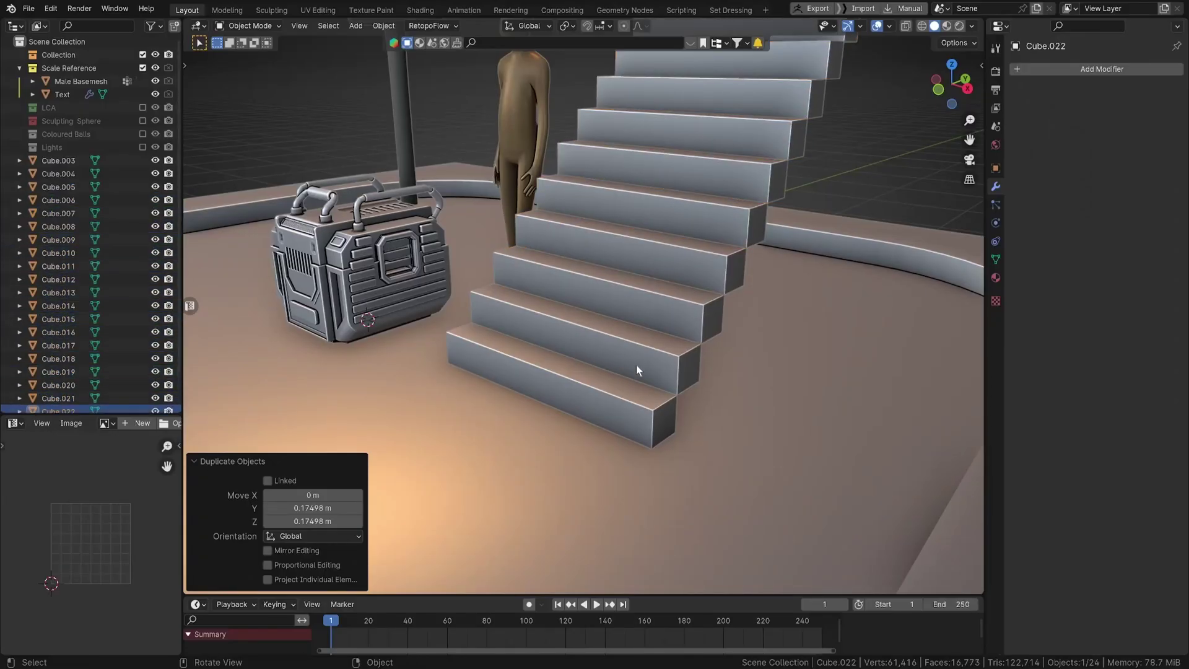
pyautogui.scroll(-9, 637, 366)
pyautogui.moveTo(637, 365); pyautogui.dragTo(552, 447, button='middle')
pyautogui.scroll(7, 677, 368)
# Step: Undo the second staircase back to the single bar
pyautogui.hotkey('ctrl', 'z')
pyautogui.hotkey('ctrl', 'z')
pyautogui.hotkey('ctrl', 'z')
pyautogui.hotkey('ctrl', 'z')
pyautogui.hotkey('ctrl', 'z')
pyautogui.hotkey('ctrl', 'z')
pyautogui.hotkey('ctrl', 'z')
pyautogui.hotkey('ctrl', 'z')
pyautogui.hotkey('ctrl', 'z')
pyautogui.hotkey('ctrl', 'z')
pyautogui.hotkey('ctrl', 'z')
pyautogui.hotkey('ctrl', 'z')
pyautogui.hotkey('ctrl', 'z')
pyautogui.hotkey('ctrl', 'z')
pyautogui.hotkey('ctrl', 'z')
pyautogui.hotkey('ctrl', 'z')
pyautogui.hotkey('ctrl', 'z')
pyautogui.hotkey('ctrl', 'z')
pyautogui.hotkey('ctrl', 'z')
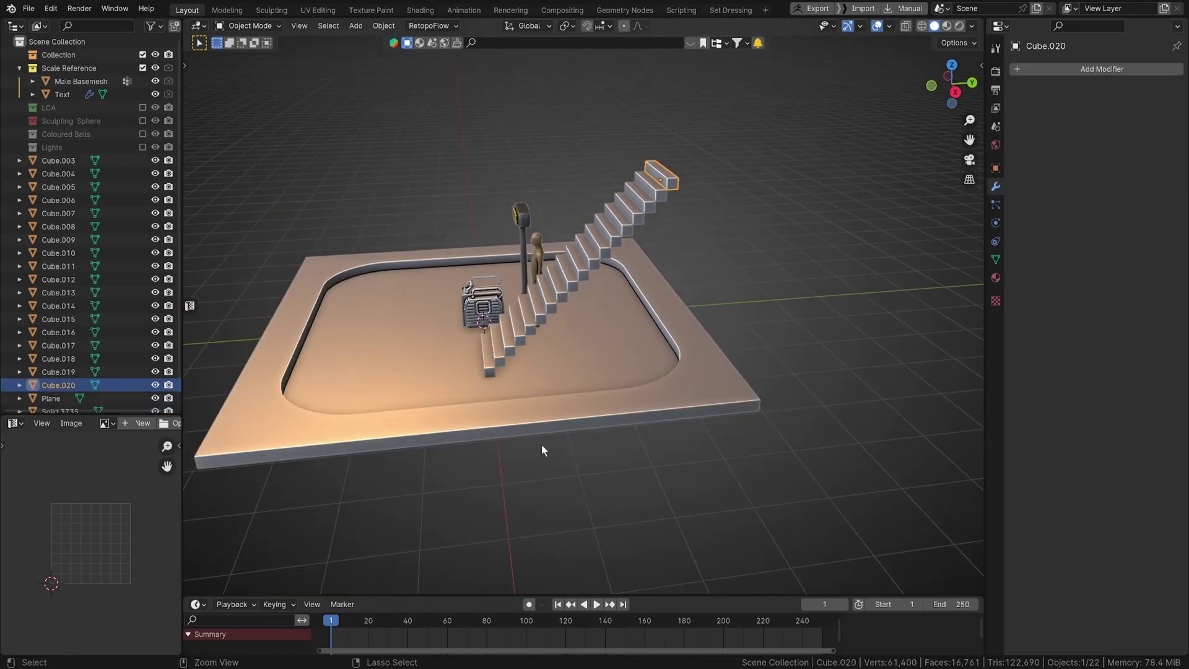
pyautogui.scroll(8, 529, 414)
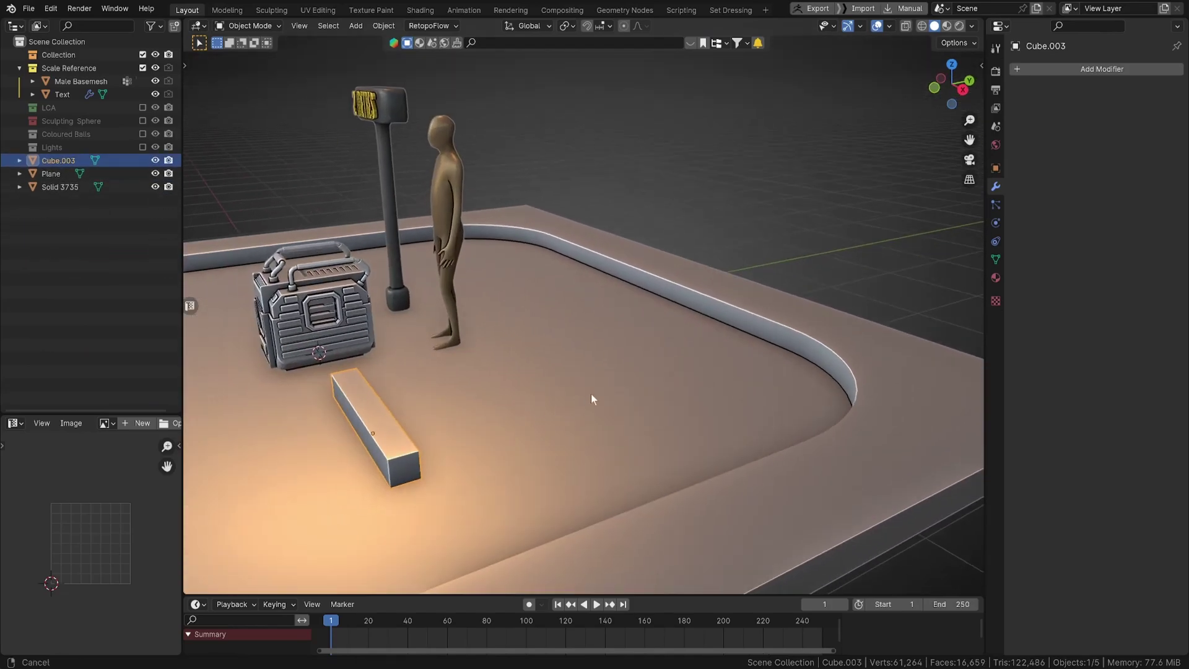
pyautogui.moveTo(593, 392); pyautogui.dragTo(611, 429, button='middle')
pyautogui.scroll(1, 585, 469)
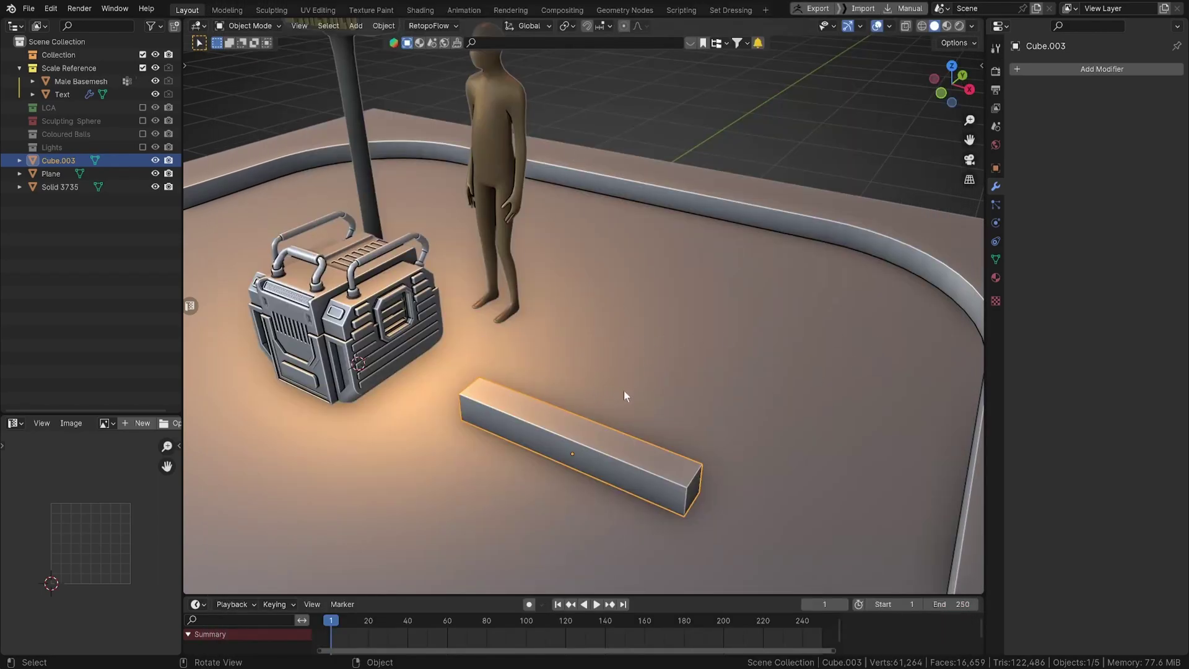
pyautogui.moveTo(624, 389); pyautogui.dragTo(615, 366, button='middle')
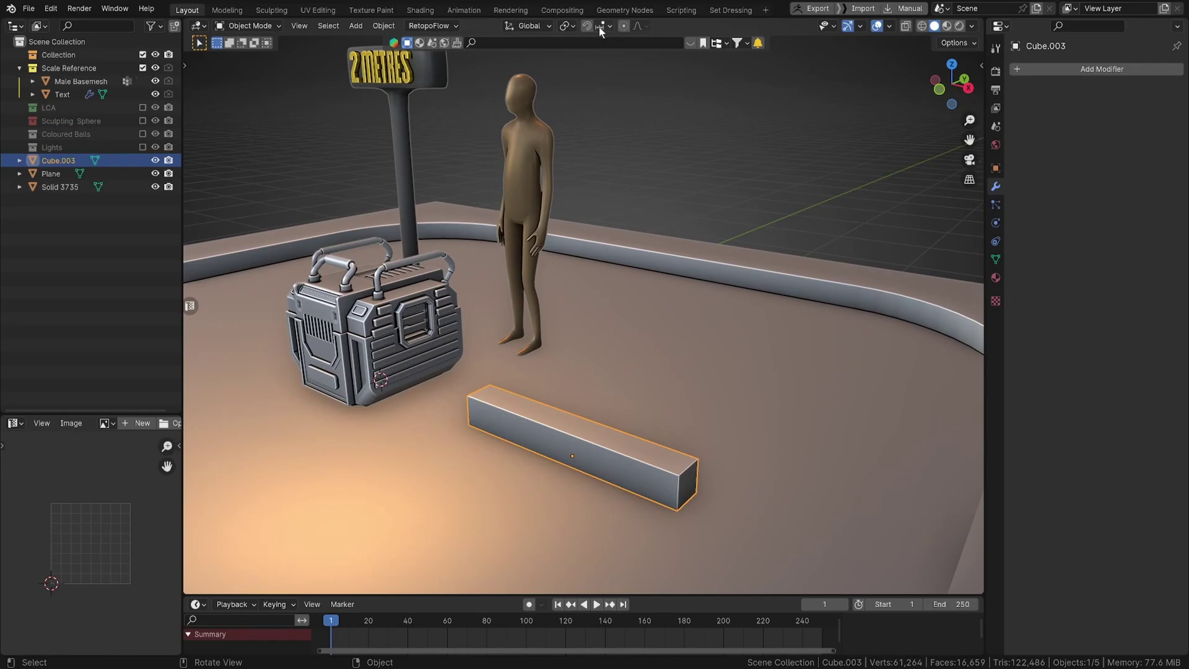
pyautogui.moveTo(636, 376); pyautogui.dragTo(743, 351, button='middle')
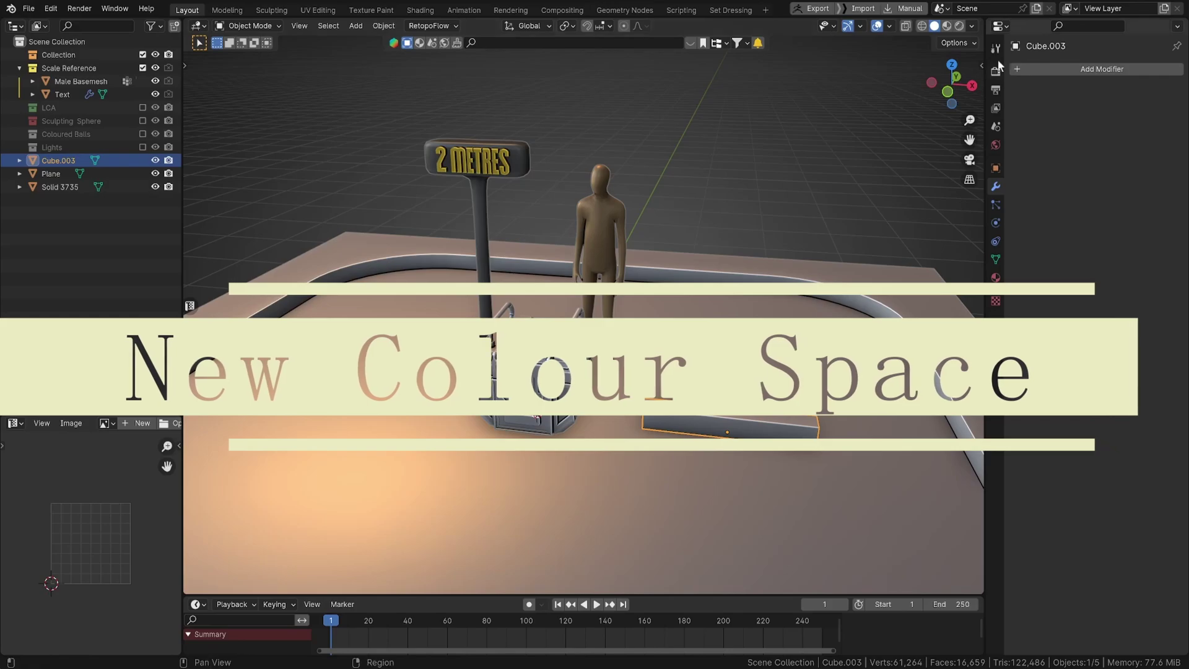
# Step: Show the scene's render properties and switch the viewport to Rendered shading, facing the 2 METRES sign
pyautogui.click(997, 89)
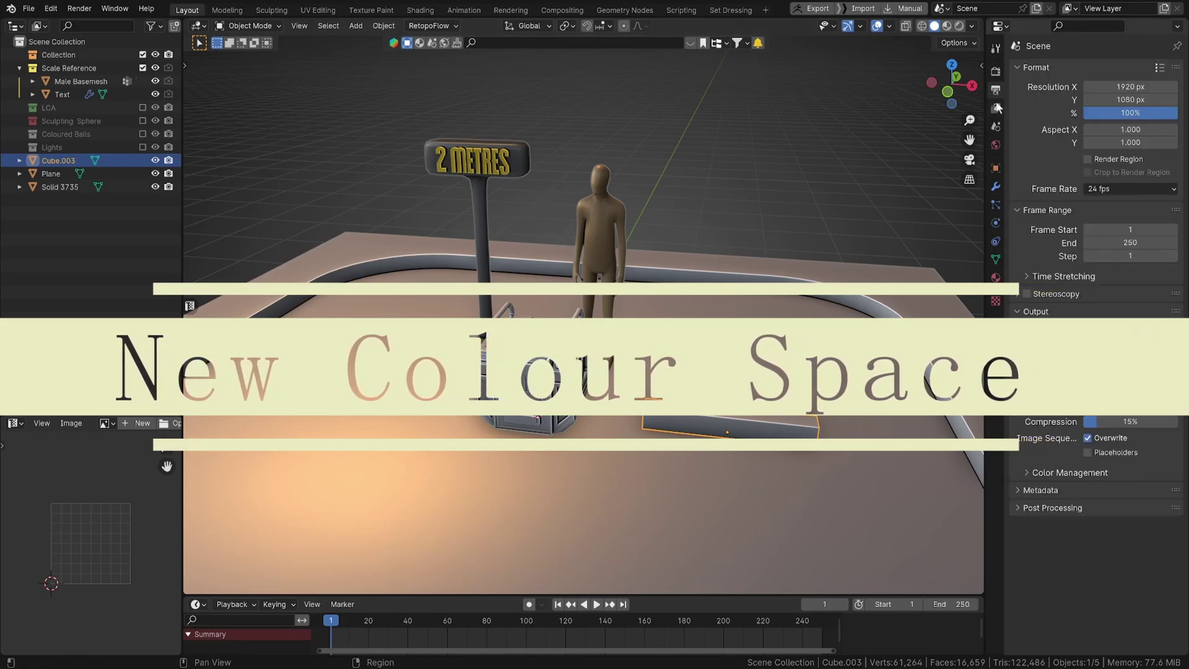
pyautogui.click(998, 72)
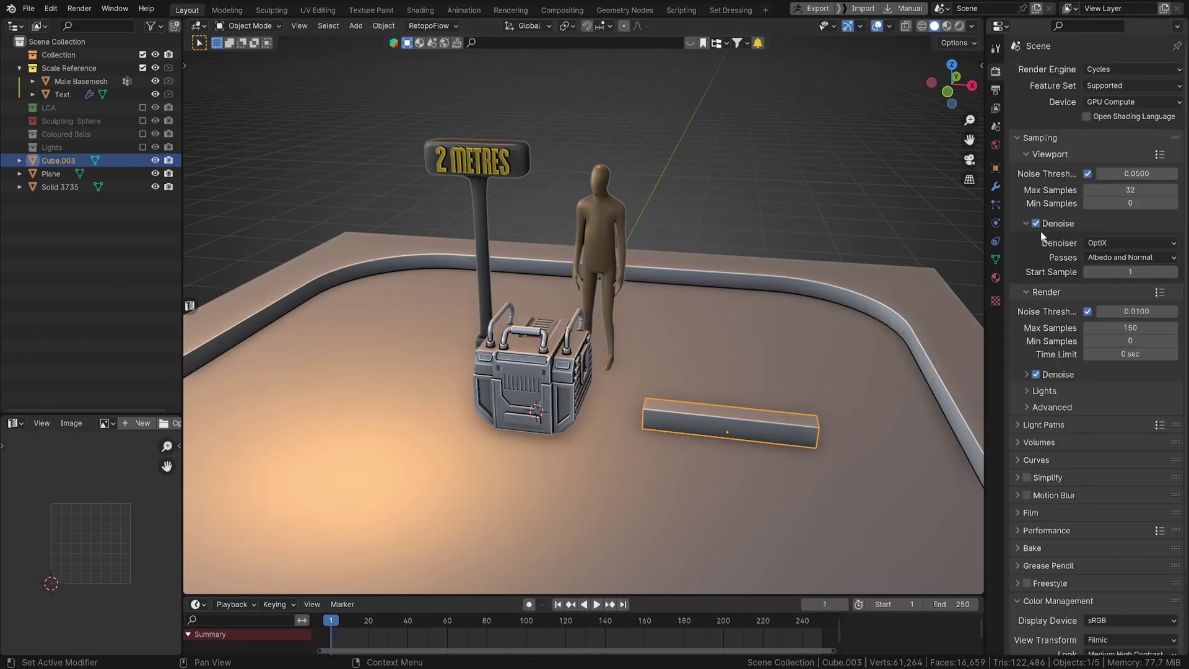
pyautogui.scroll(-4, 801, 275)
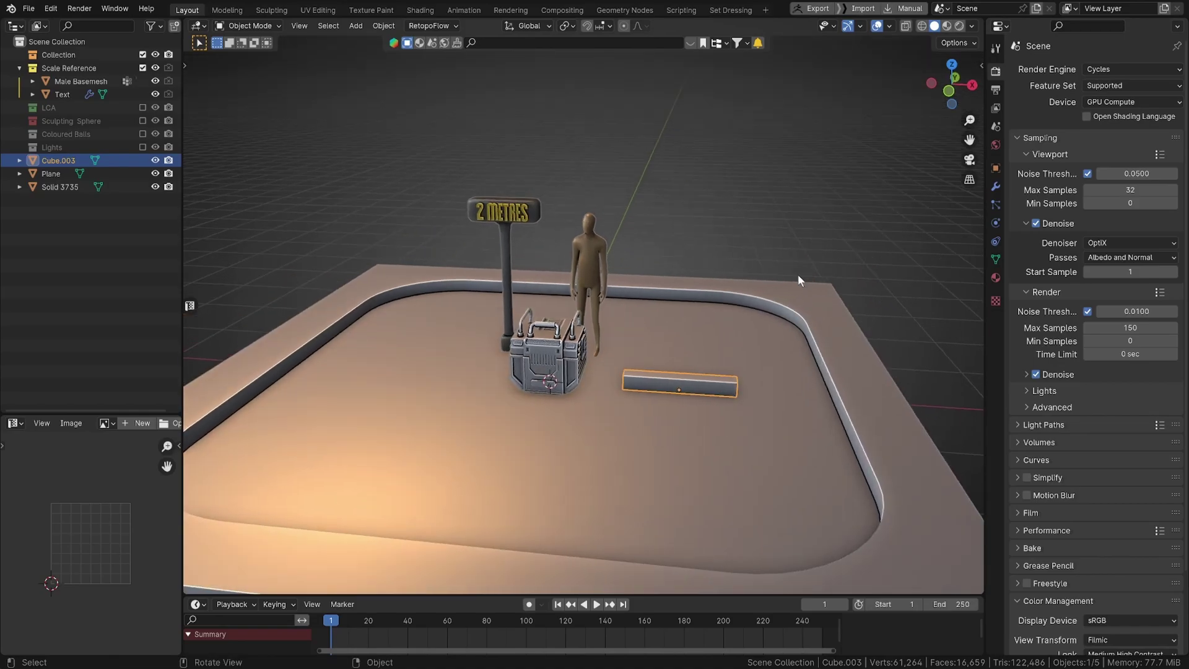
pyautogui.click(960, 26)
pyautogui.moveTo(774, 191); pyautogui.dragTo(828, 304, button='middle')
pyautogui.scroll(-3, 1038, 554)
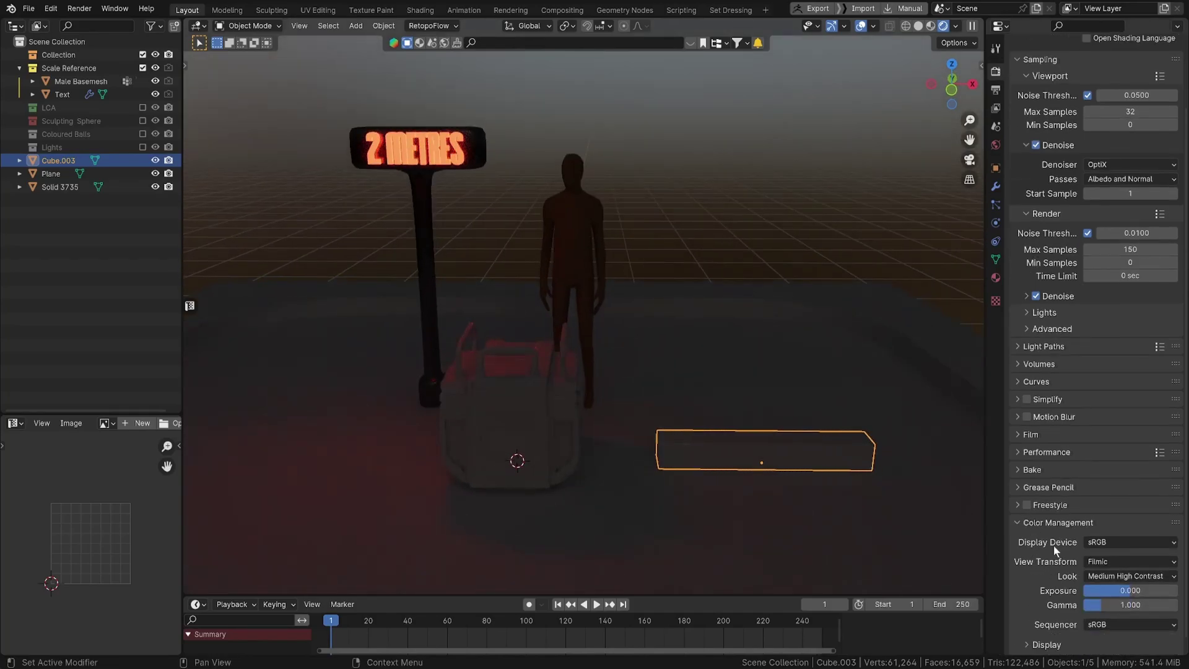
# Step: Try the Standard view transform in Color Management and return it to Filmic
pyautogui.scroll(-1, 1120, 540)
pyautogui.click(1118, 547)
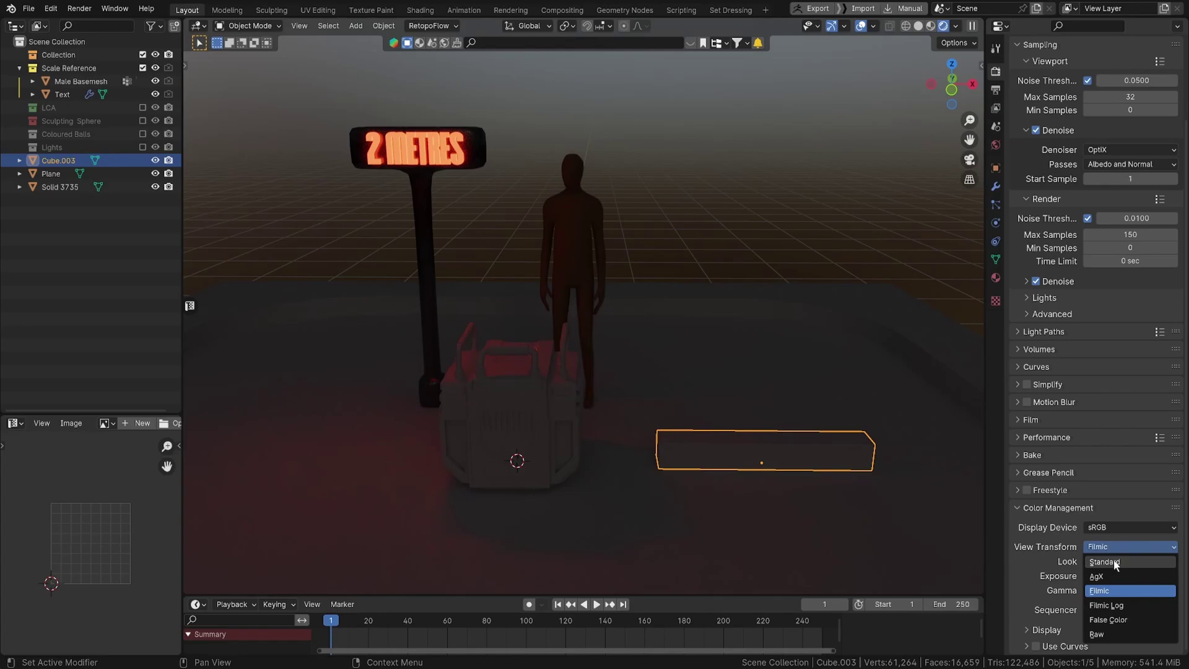
pyautogui.click(1115, 562)
pyautogui.click(1115, 546)
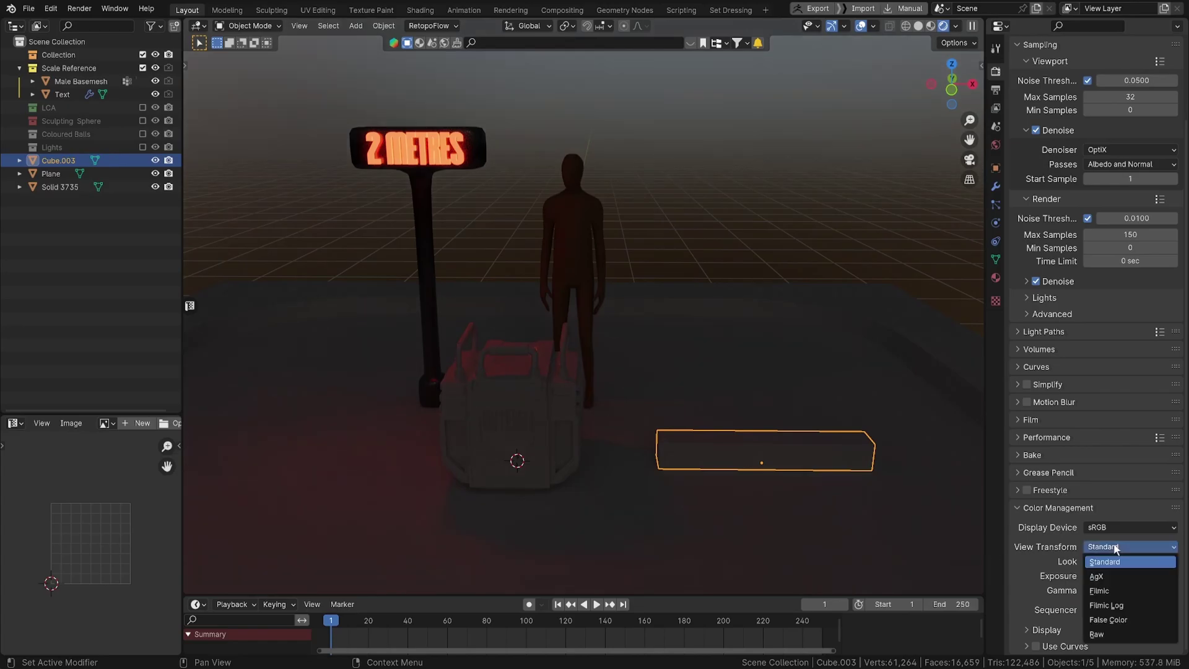
pyautogui.click(1110, 589)
# Step: Set the view transform to AgX and examine the glowing 2 METRES lettering up close
pyautogui.click(1117, 546)
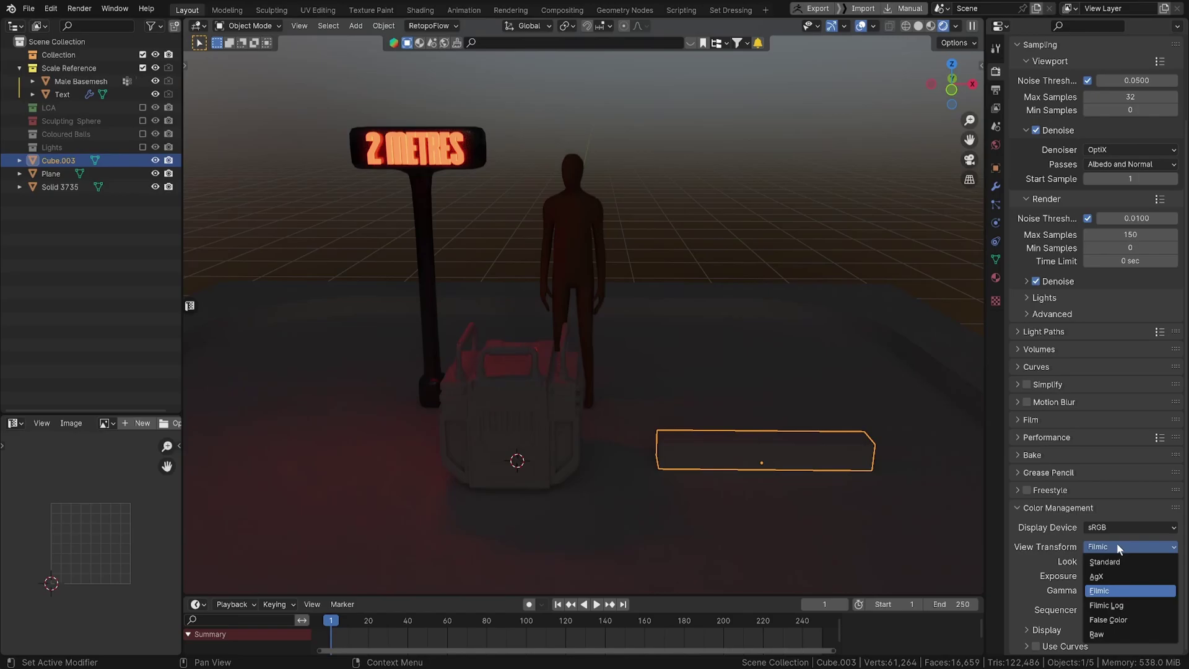
pyautogui.click(1106, 576)
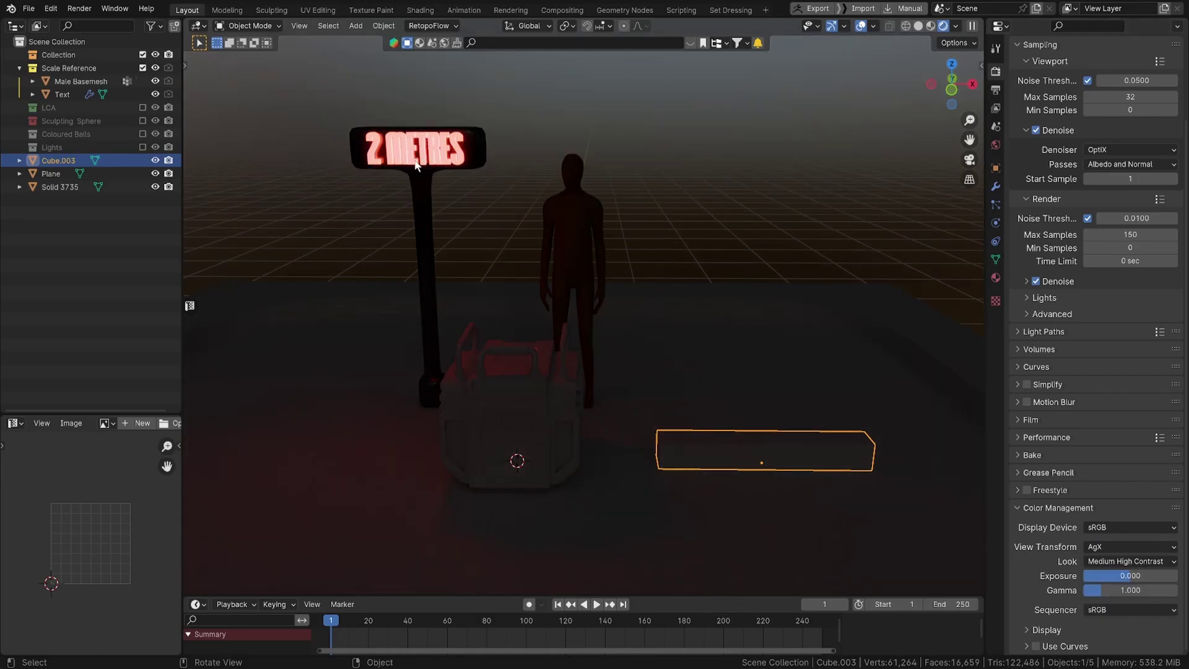
pyautogui.scroll(2, 416, 161)
pyautogui.keyDown('shift'); pyautogui.moveTo(418, 162); pyautogui.dragTo(623, 298, button='middle'); pyautogui.keyUp('shift')
pyautogui.scroll(1, 611, 280)
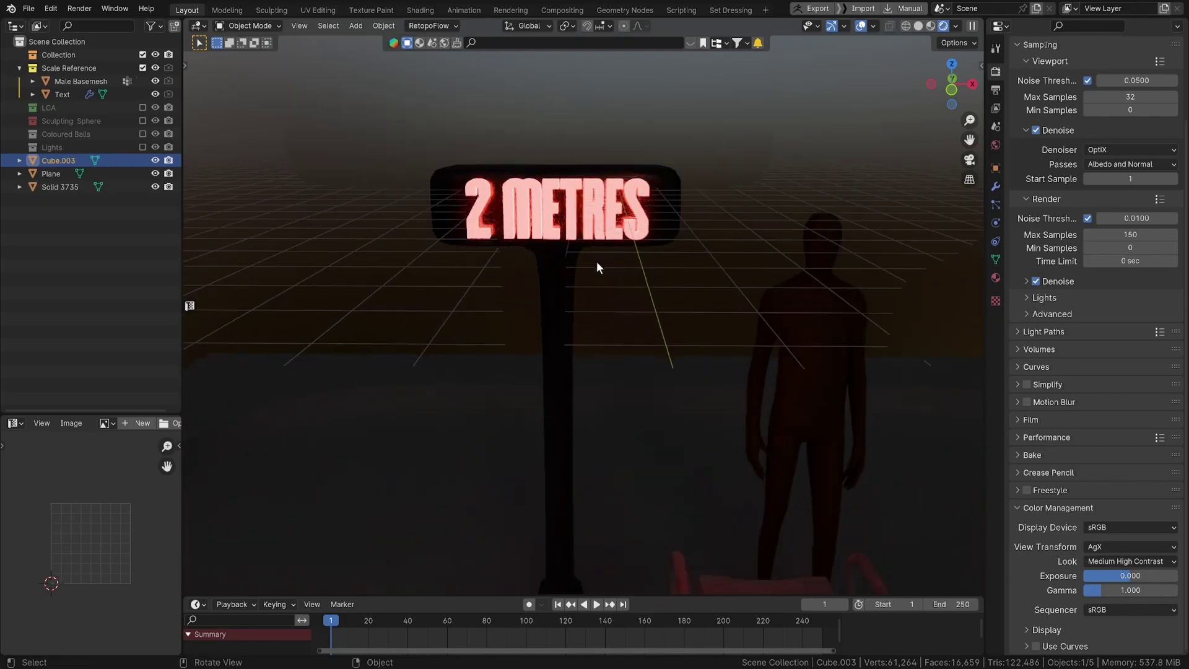
pyautogui.scroll(6, 596, 261)
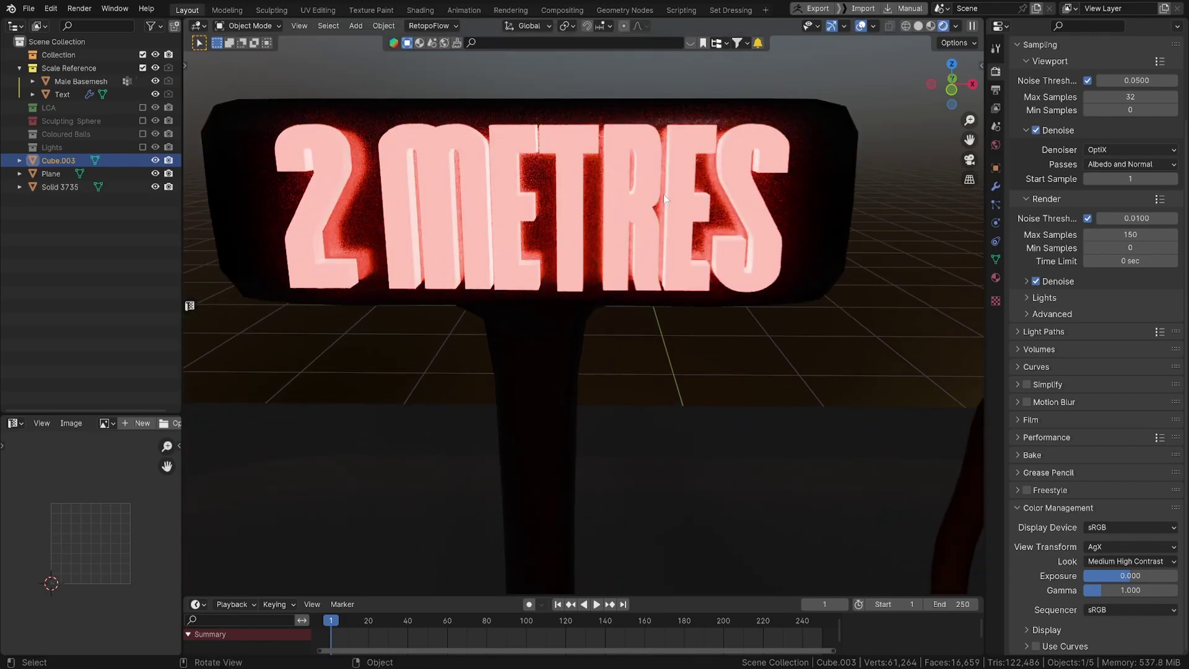
# Step: Enable the Coloured Balls collection and hide the 2 METRES sign
pyautogui.scroll(-10, 641, 143)
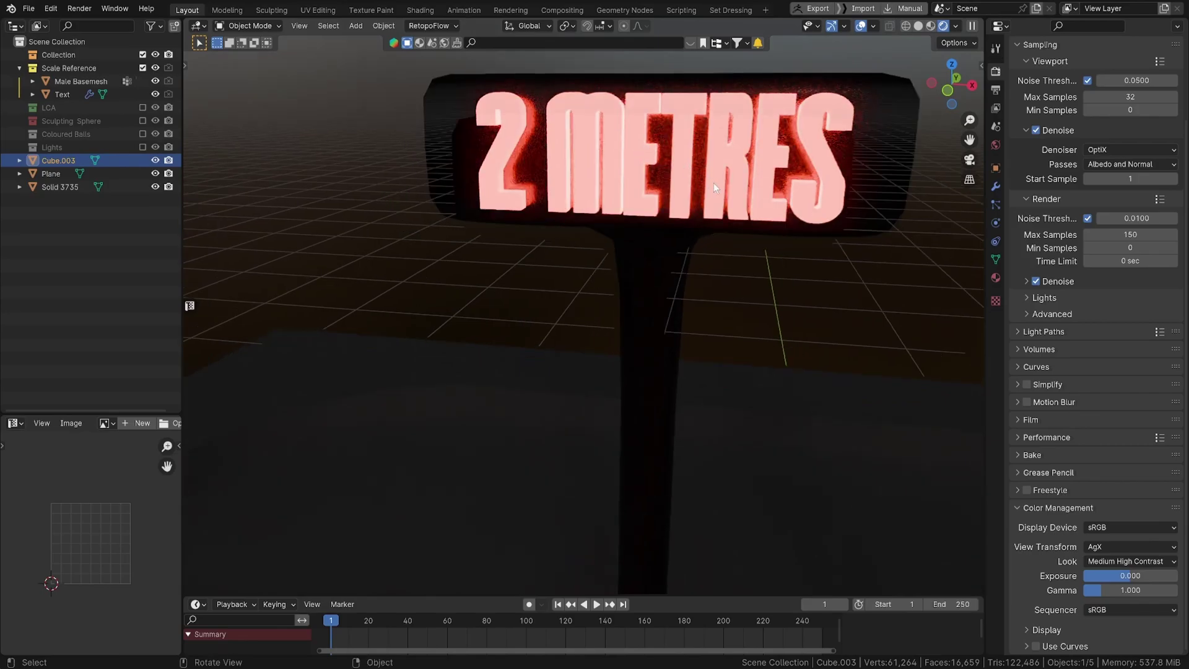
pyautogui.scroll(5, 760, 246)
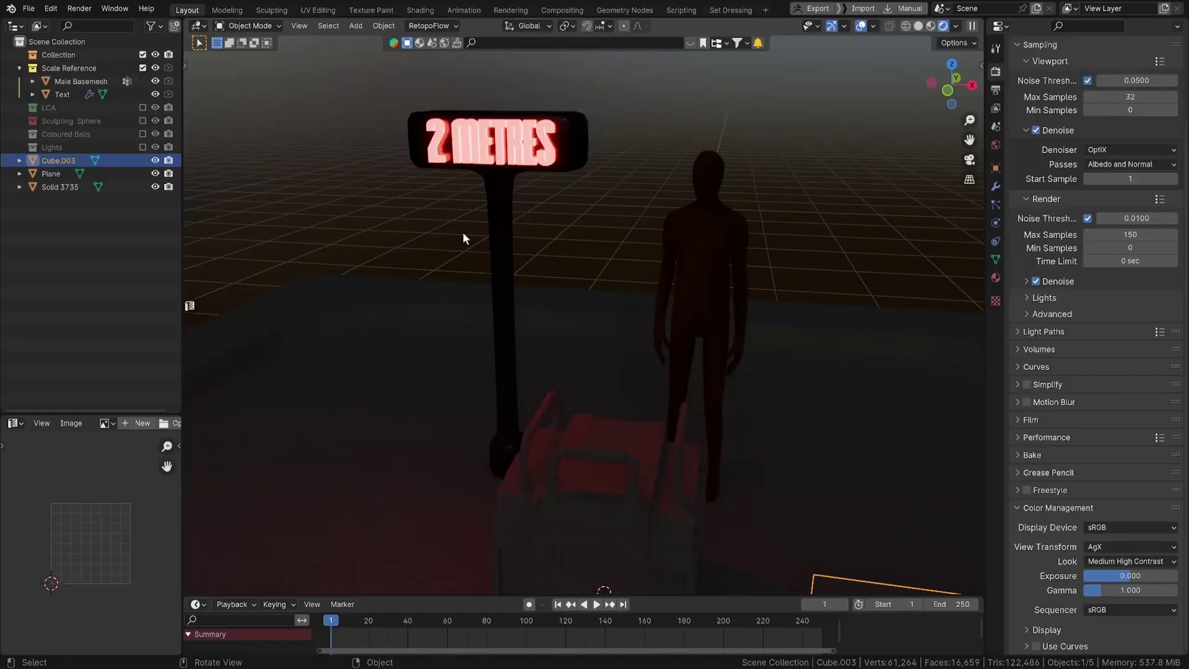
pyautogui.click(143, 135)
pyautogui.moveTo(667, 241); pyautogui.dragTo(697, 249, button='middle')
pyautogui.scroll(1, 681, 251)
pyautogui.click(478, 282)
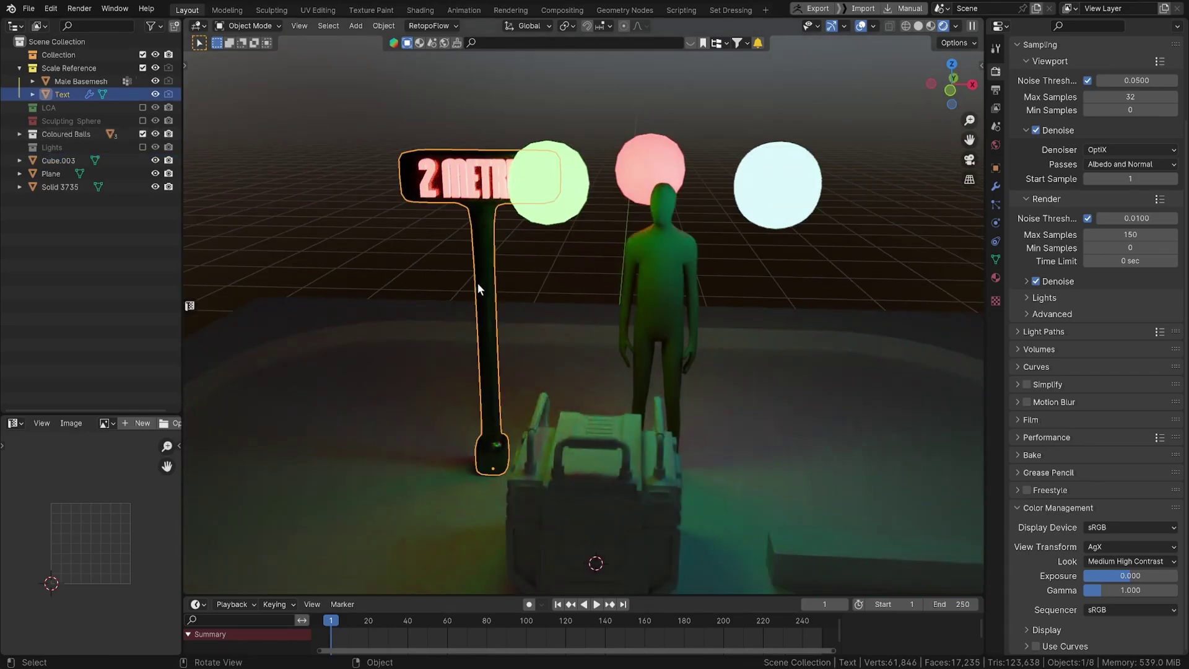
pyautogui.press('Delete')
# Step: Try the Filmic view transform on the three glowing balls
pyautogui.click(1143, 547)
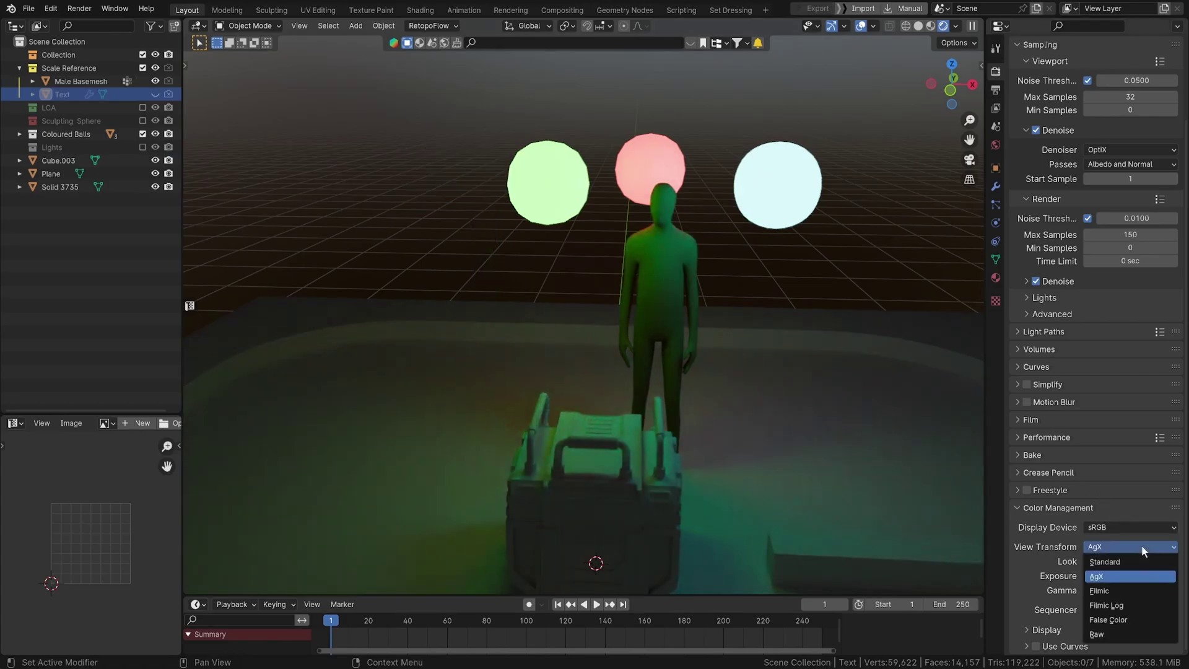
pyautogui.click(1118, 590)
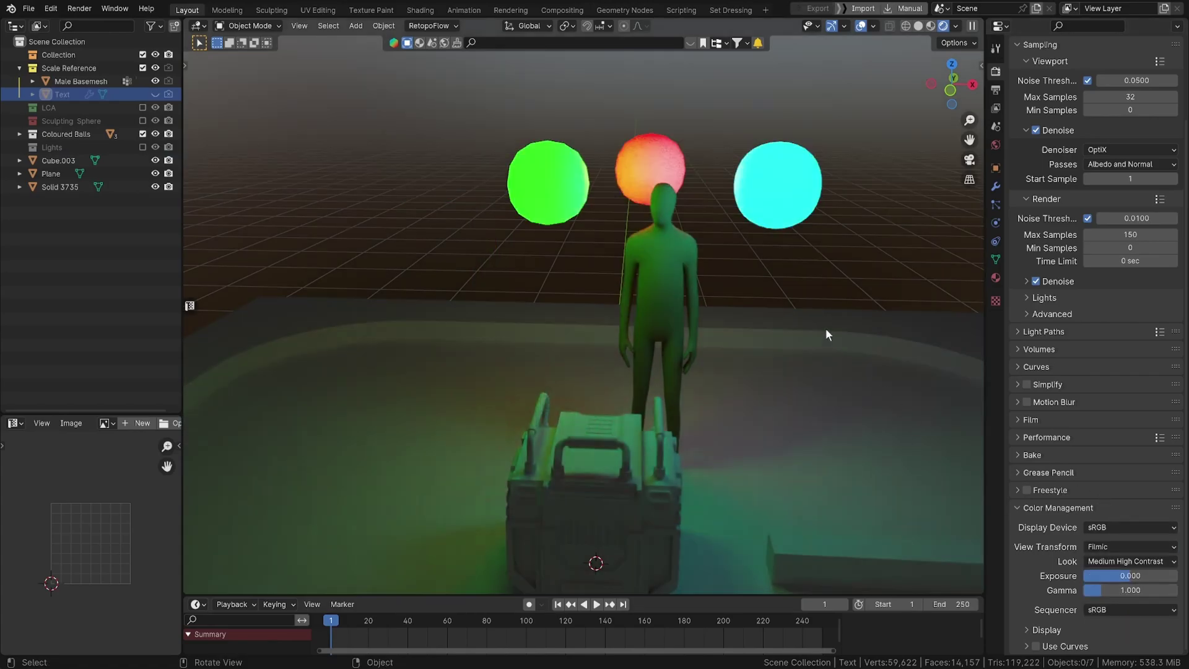
pyautogui.moveTo(708, 181)
pyautogui.mouseDown(button='middle')
pyautogui.moveTo(685, 182)
pyautogui.moveTo(704, 185)
pyautogui.mouseUp(button='middle')
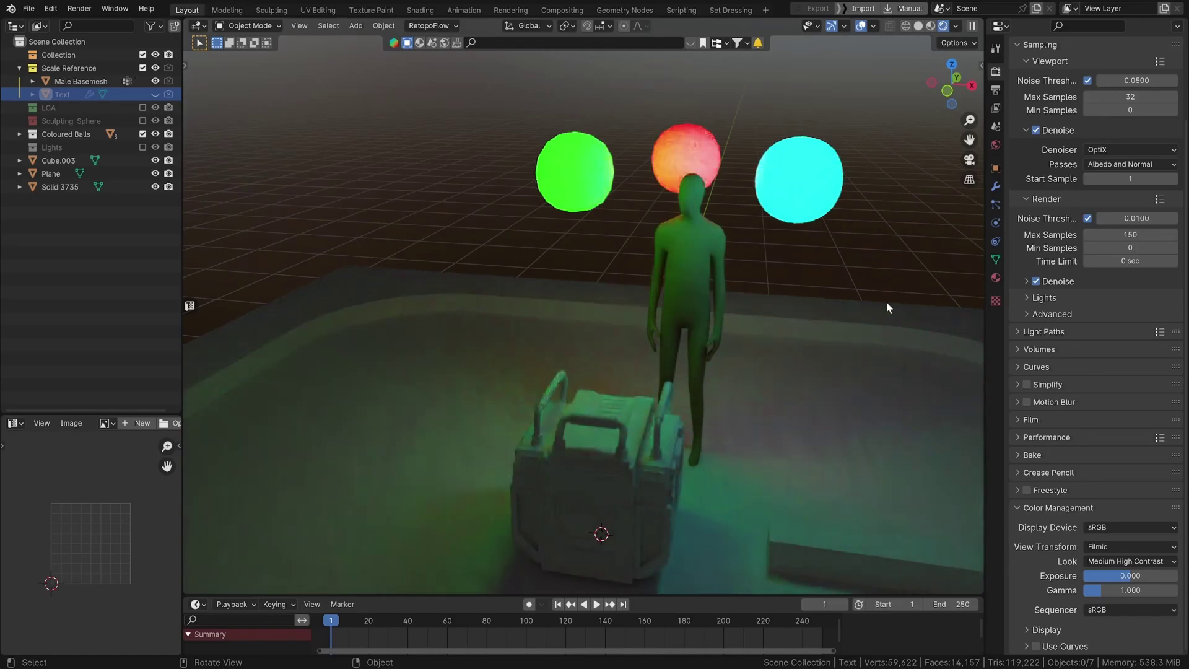
# Step: Expand the Emission settings in the material properties and inspect them for the middle, right and left balls
pyautogui.click(995, 279)
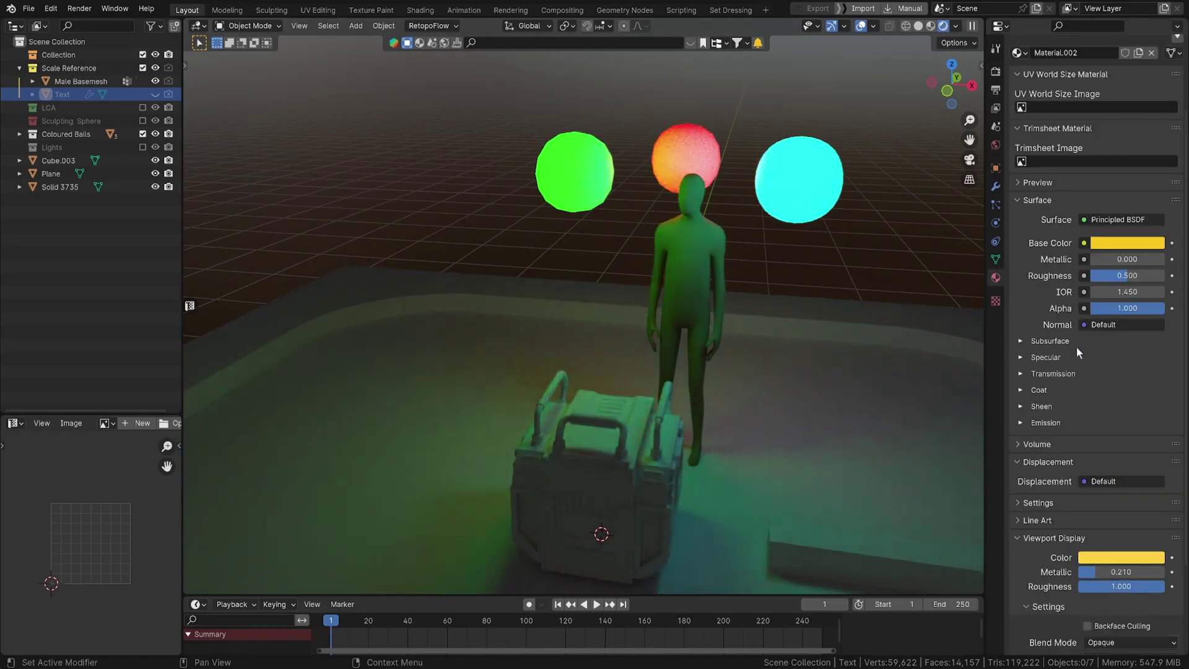
pyautogui.scroll(-5, 1088, 297)
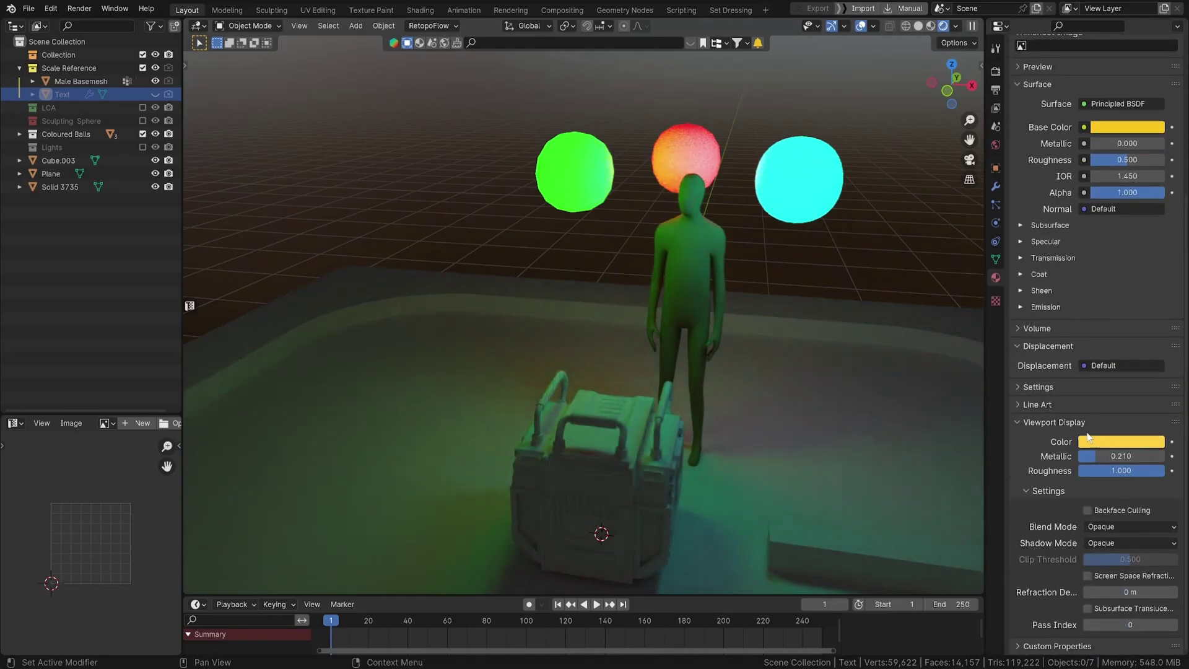
pyautogui.scroll(2, 1043, 344)
pyautogui.click(1035, 359)
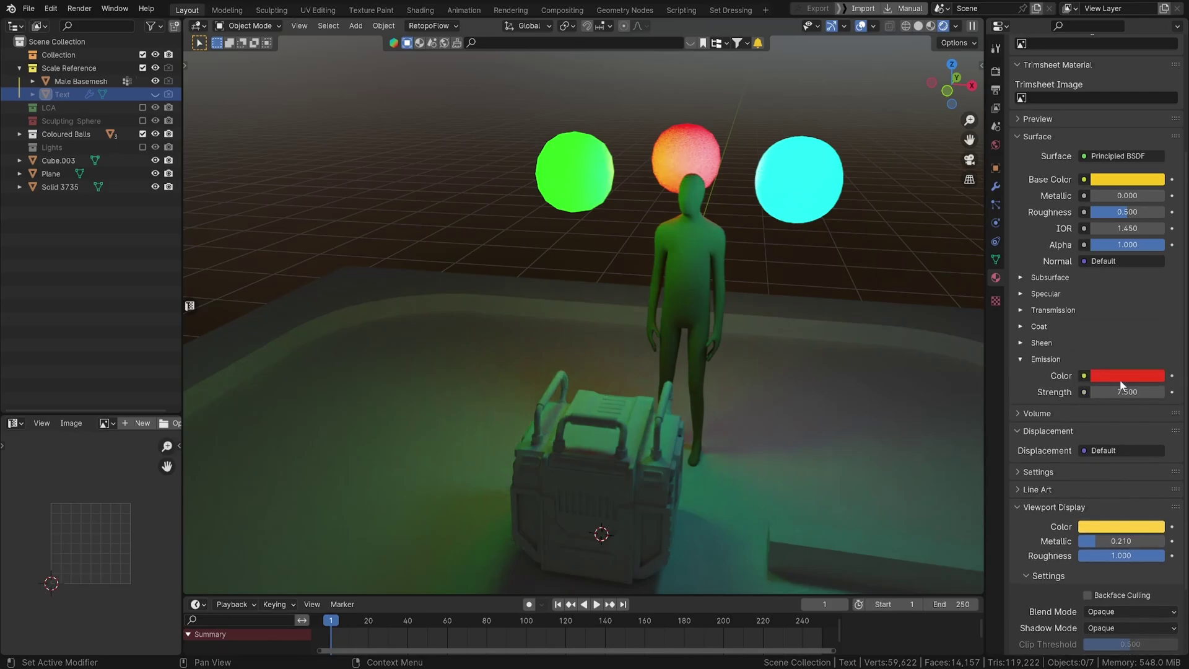
pyautogui.click(707, 137)
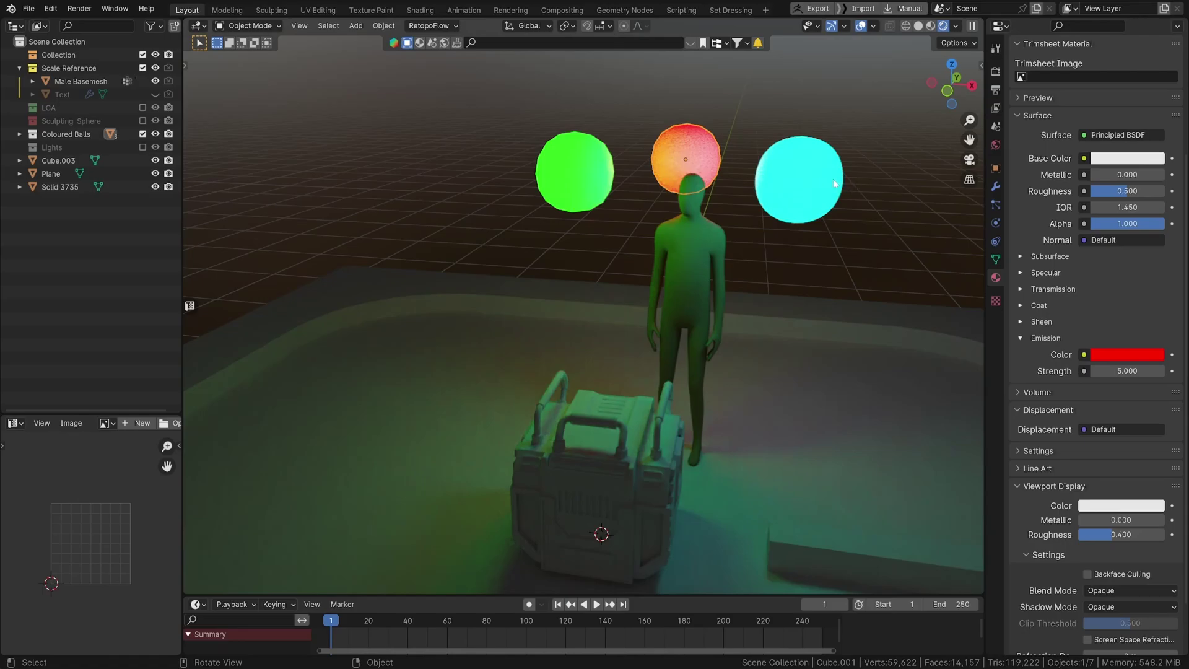
pyautogui.click(784, 159)
pyautogui.click(578, 179)
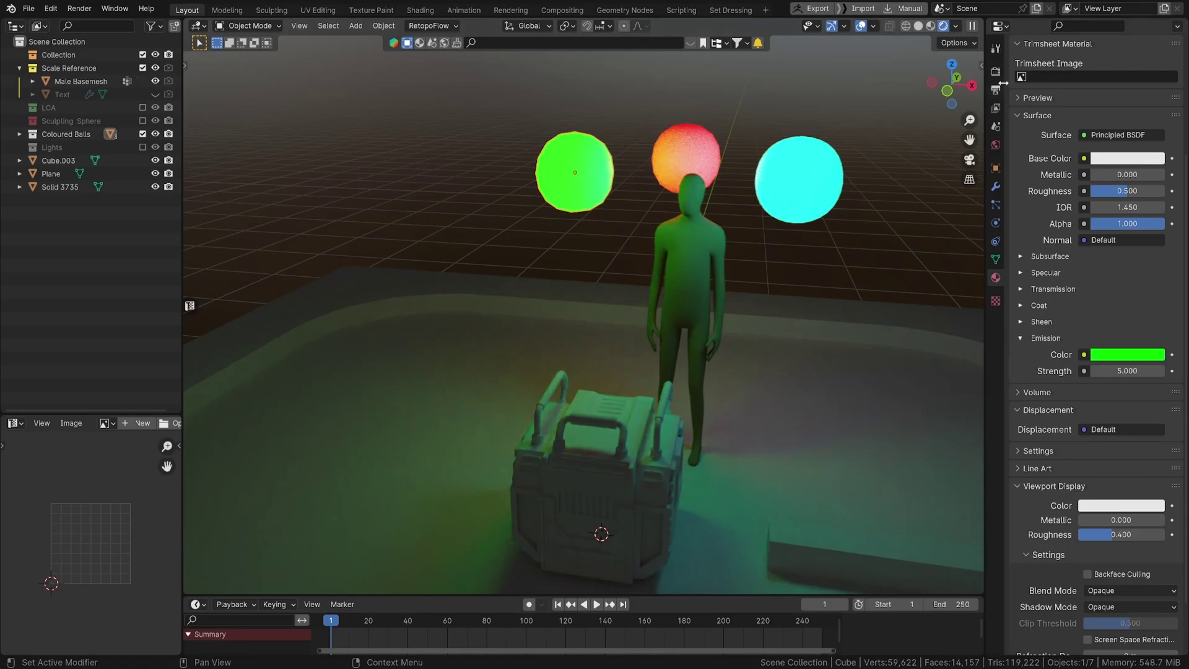
# Step: Return to the render properties and set the Color Management view transform back to AgX
pyautogui.moveTo(609, 168)
pyautogui.mouseDown(button='middle')
pyautogui.moveTo(638, 168)
pyautogui.moveTo(616, 170)
pyautogui.moveTo(616, 185)
pyautogui.mouseUp(button='middle')
pyautogui.scroll(1, 615, 170)
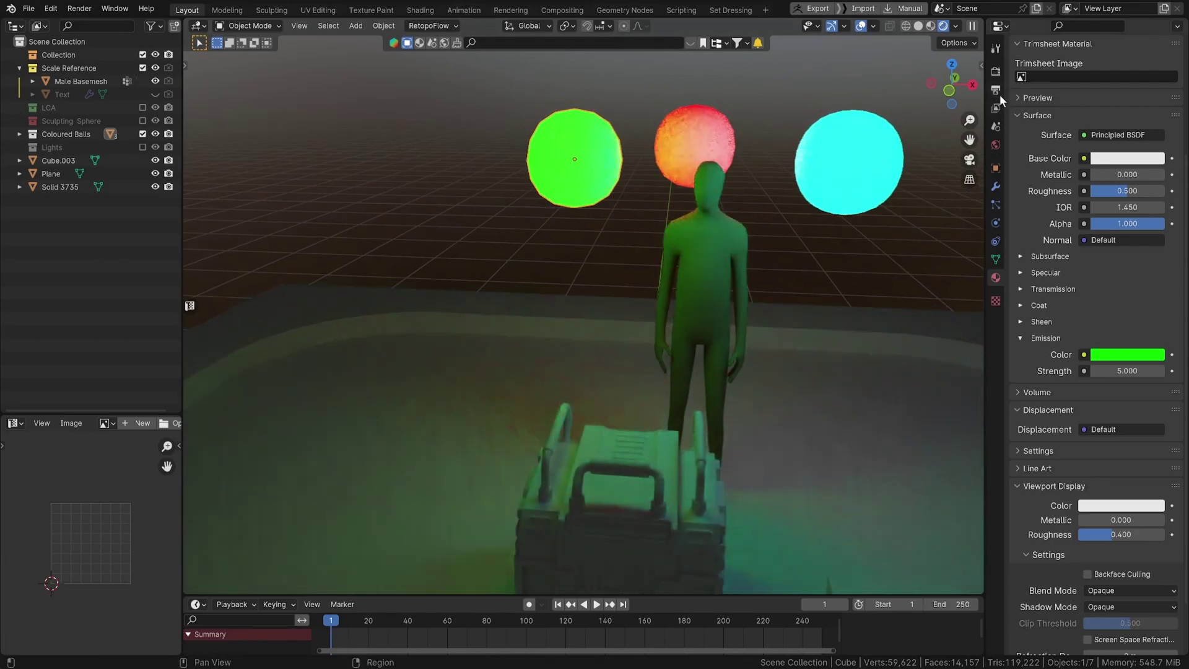
pyautogui.click(997, 72)
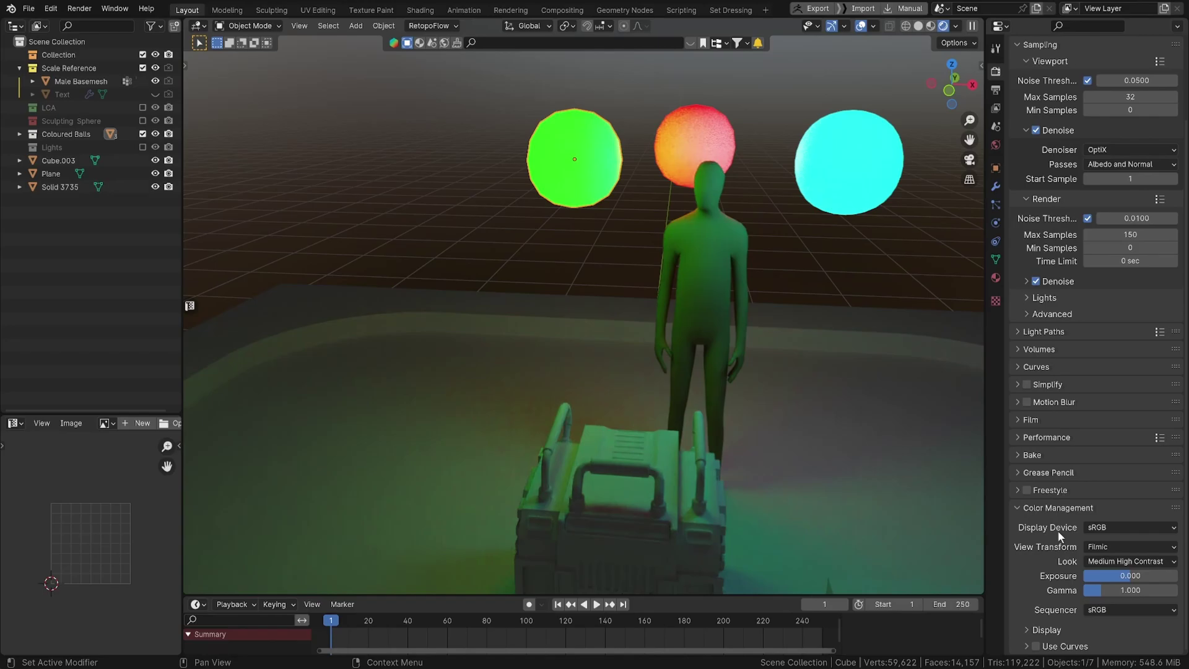
pyautogui.click(1118, 544)
pyautogui.click(1112, 569)
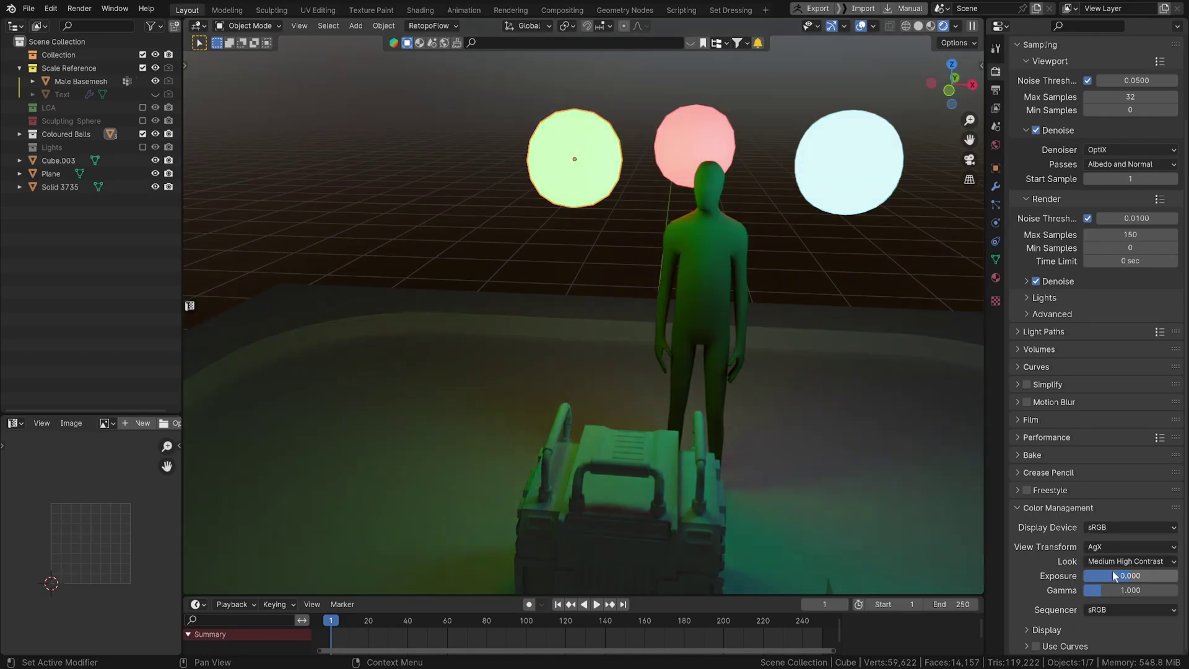
pyautogui.moveTo(786, 316); pyautogui.dragTo(761, 227, button='middle')
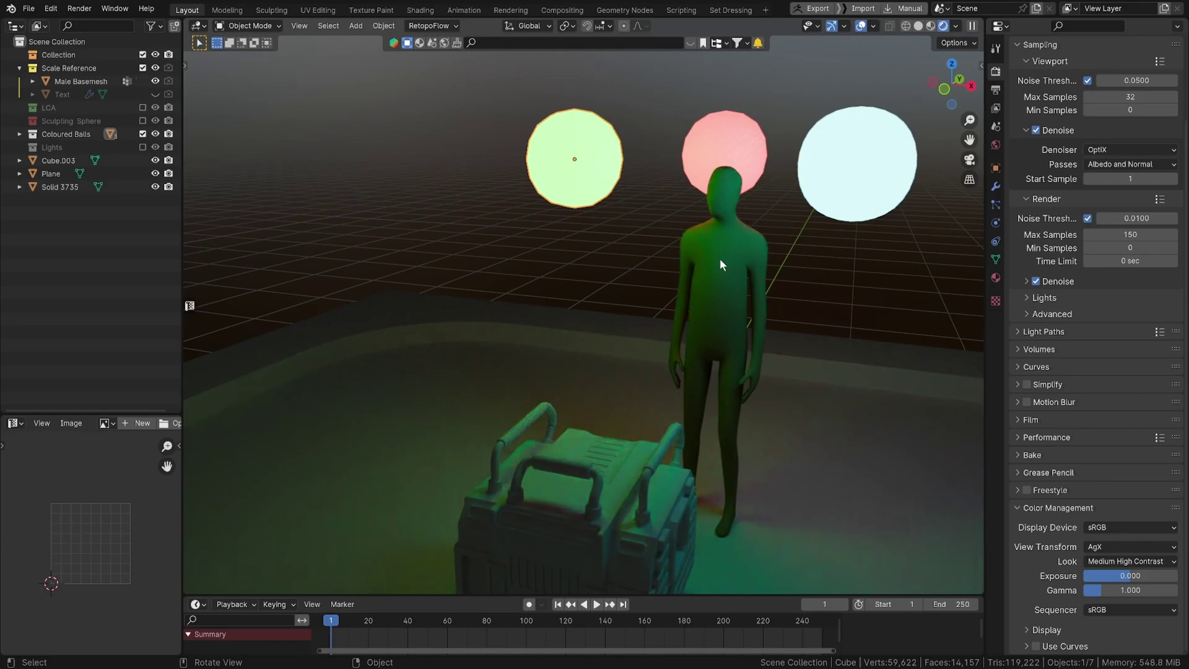
# Step: Remove the hidden 2 METRES sign from the scene
pyautogui.keyDown('shift'); pyautogui.click(860, 163); pyautogui.keyUp('shift')
pyautogui.press('Delete')
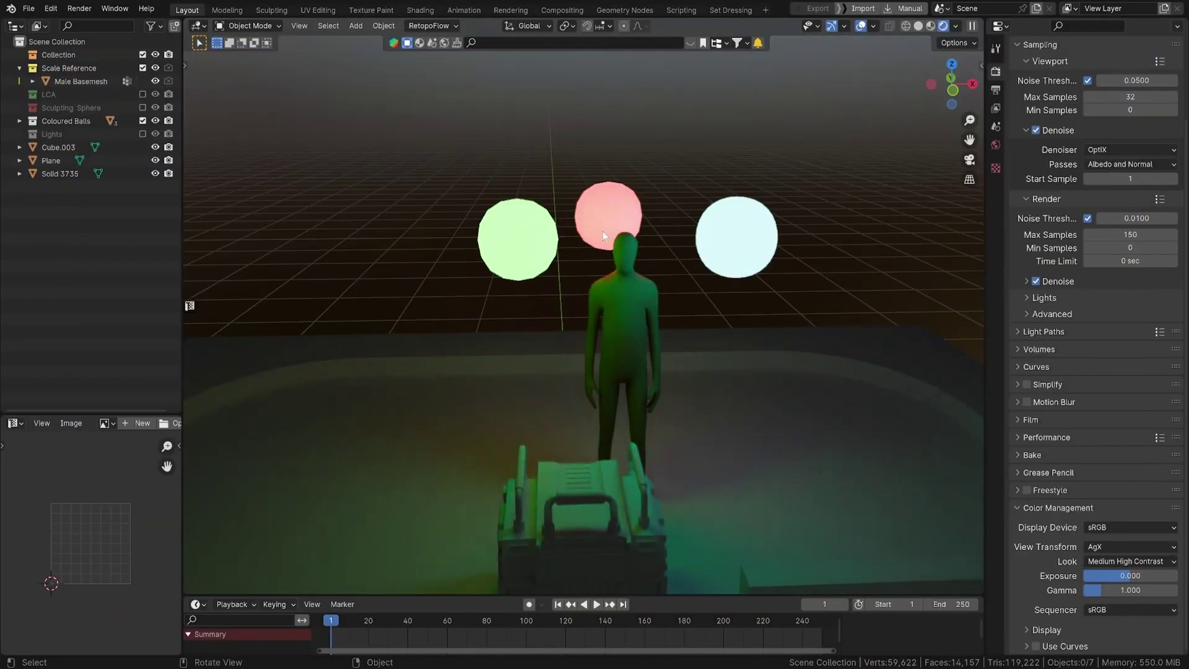
pyautogui.moveTo(543, 245); pyautogui.dragTo(664, 284, button='middle')
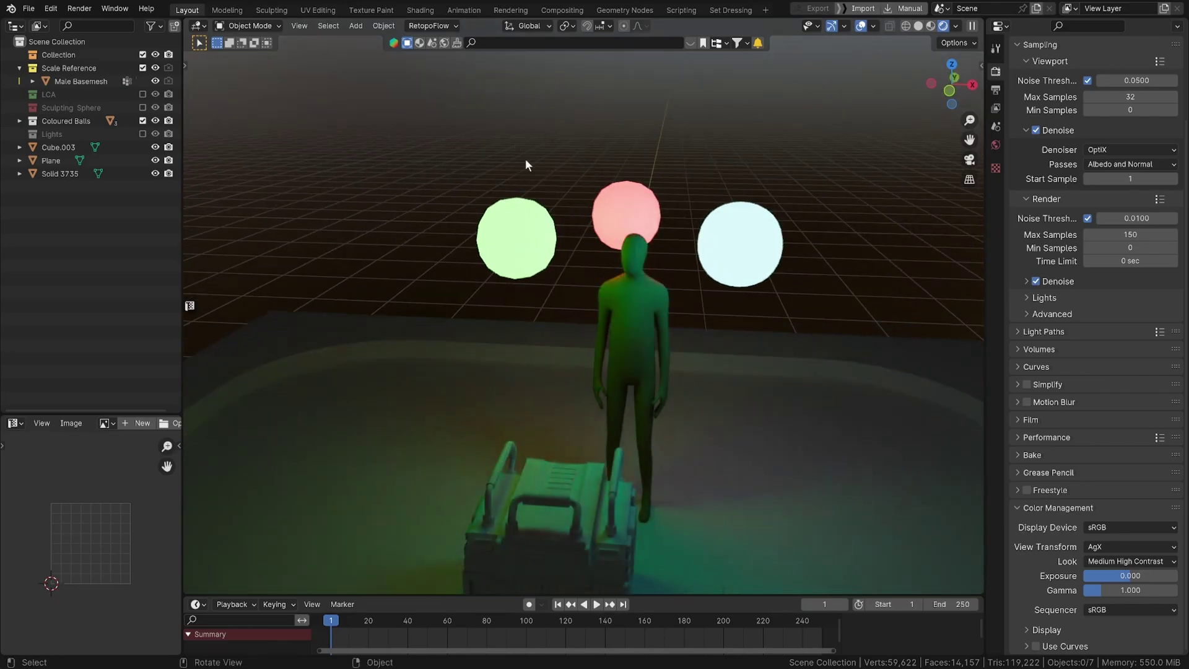
# Step: Select all three glowing balls and examine them under the AgX transform
pyautogui.click(521, 216)
pyautogui.keyDown('shift'); pyautogui.click(638, 214); pyautogui.keyUp('shift')
pyautogui.keyDown('shift'); pyautogui.click(753, 242); pyautogui.keyUp('shift')
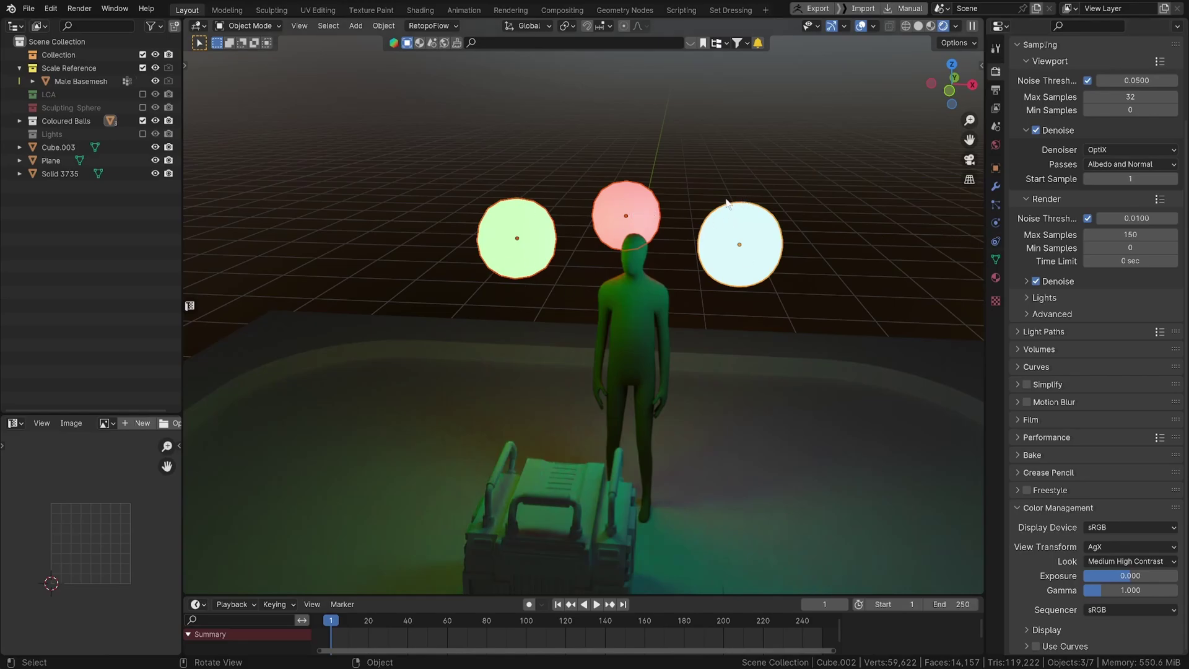
pyautogui.moveTo(551, 293); pyautogui.dragTo(633, 294, button='middle')
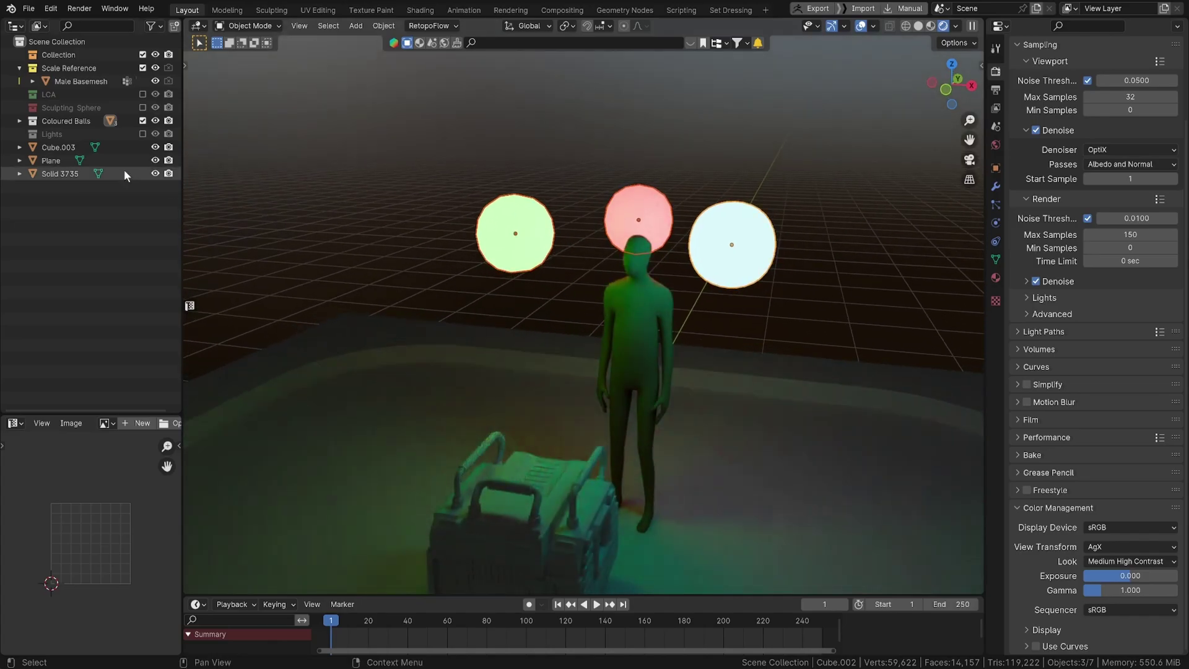
# Step: Disable the Coloured Balls collection and enable the Lights collection, framing the figure and its point lights
pyautogui.click(143, 121)
pyautogui.click(142, 134)
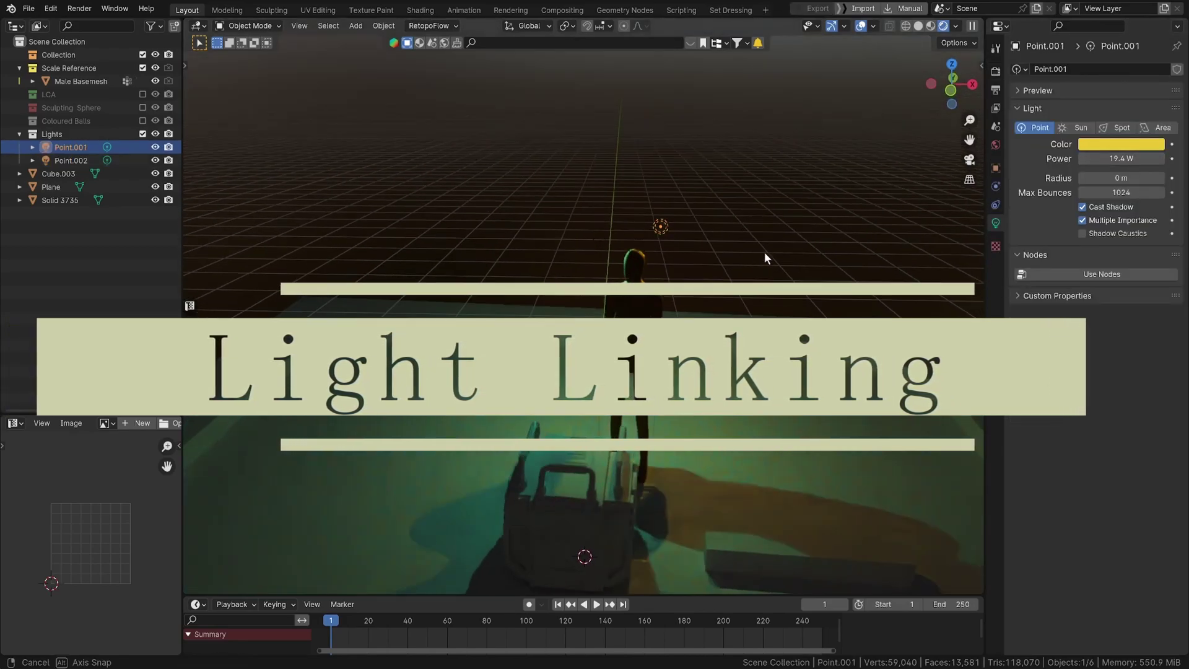
pyautogui.scroll(2, 744, 298)
pyautogui.moveTo(745, 300); pyautogui.dragTo(751, 289, button='middle')
pyautogui.scroll(1, 751, 289)
pyautogui.scroll(-1, 671, 313)
pyautogui.moveTo(668, 309); pyautogui.dragTo(672, 315, button='middle')
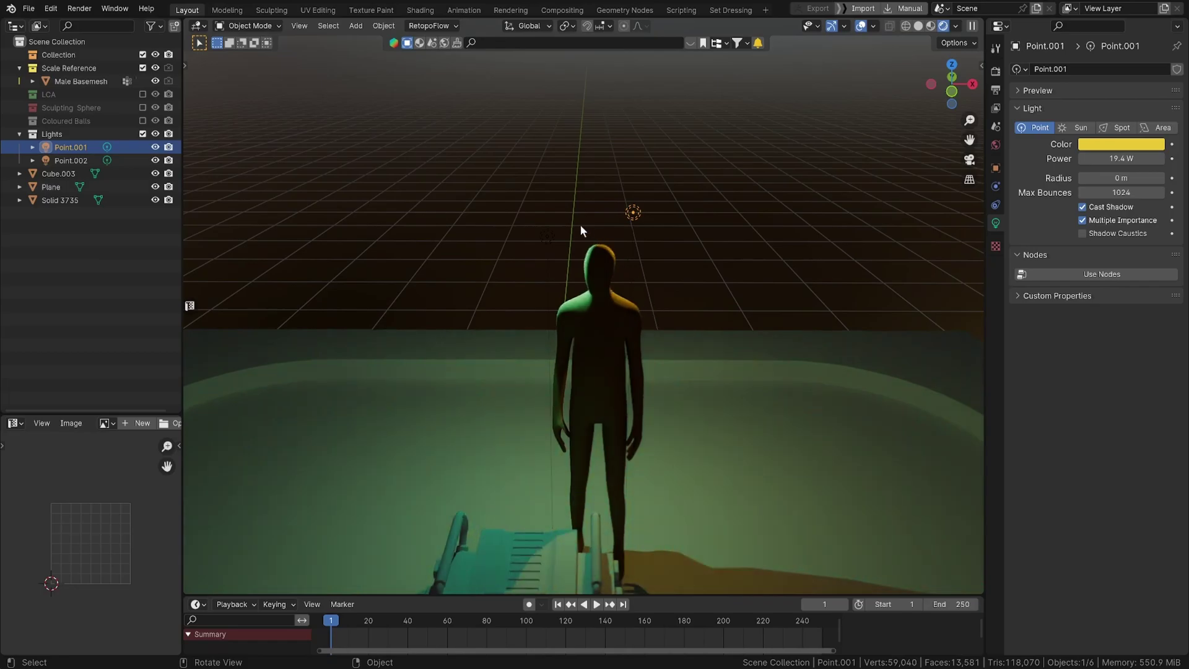
# Step: Select the point light Point.002 near the figure's head and change its colour from green to bright blue
pyautogui.click(575, 215)
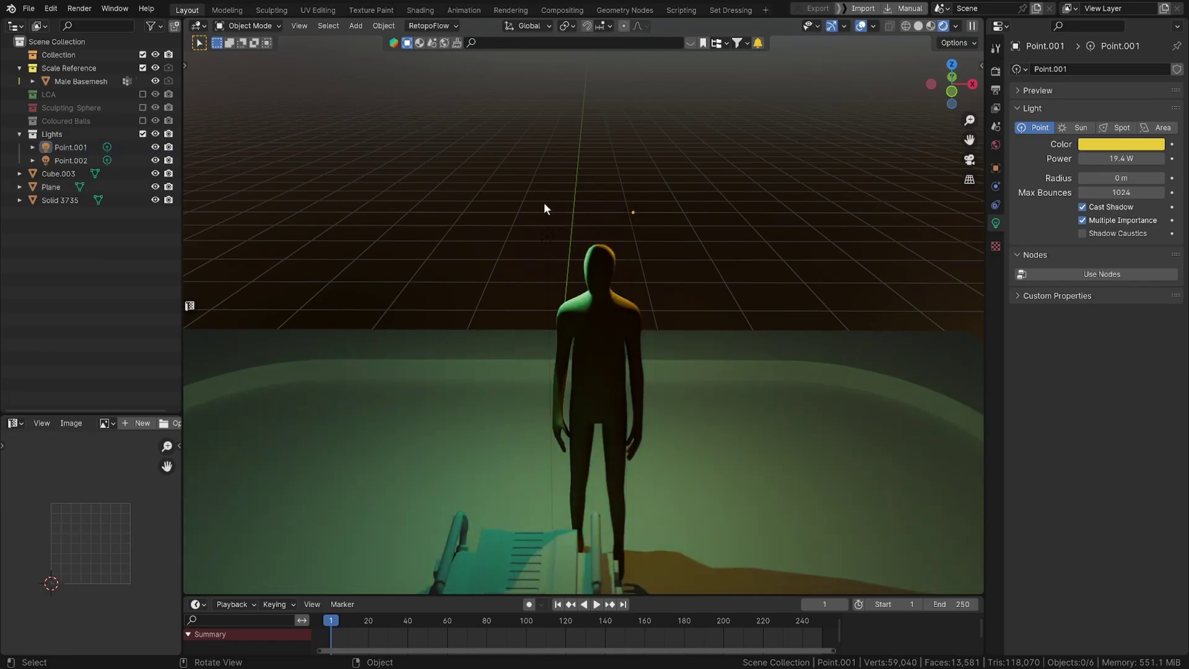
pyautogui.click(560, 235)
pyautogui.press('g')
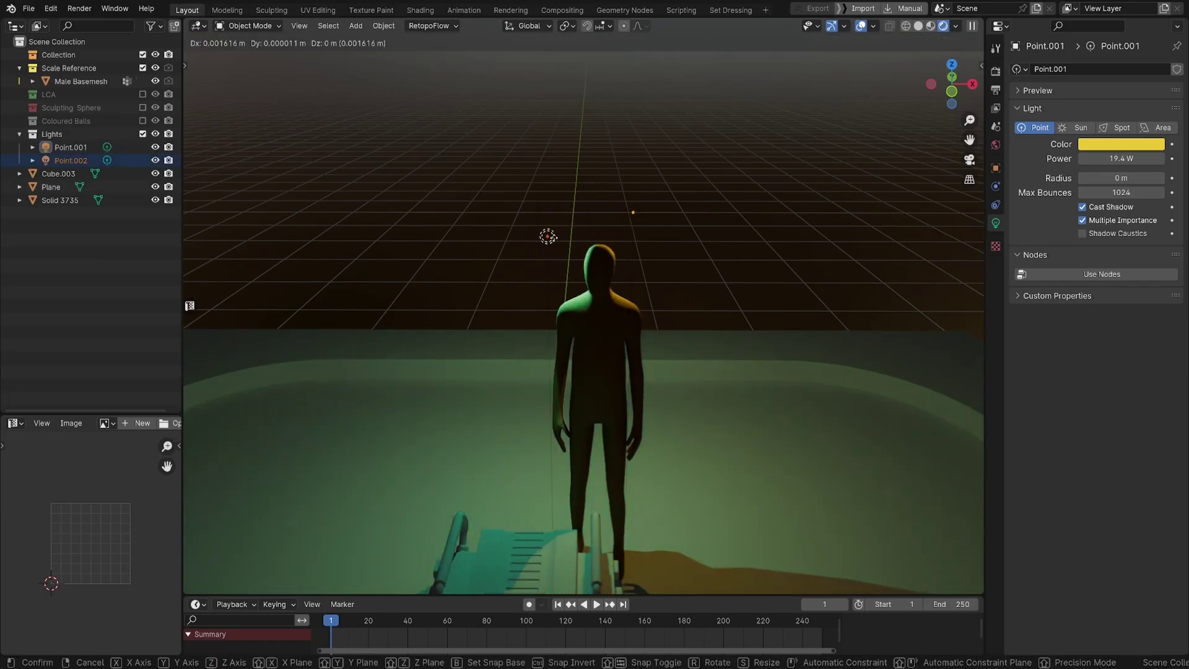
pyautogui.rightClick(531, 233)
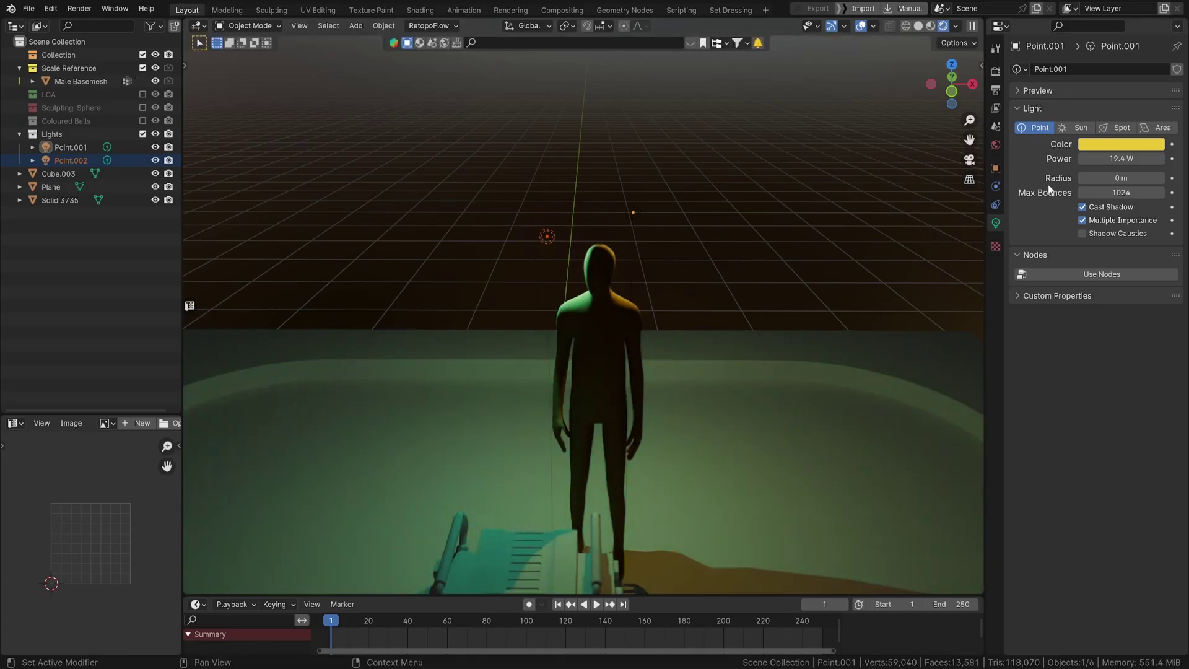
pyautogui.click(1123, 144)
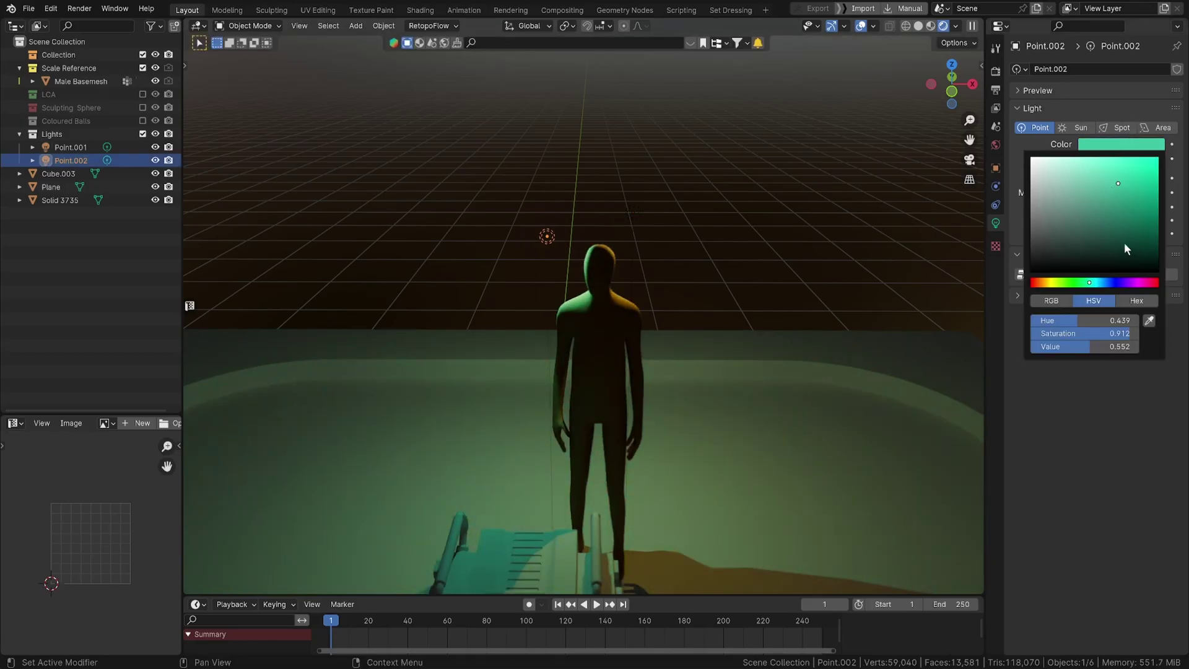
pyautogui.moveTo(1089, 282); pyautogui.dragTo(1104, 283)
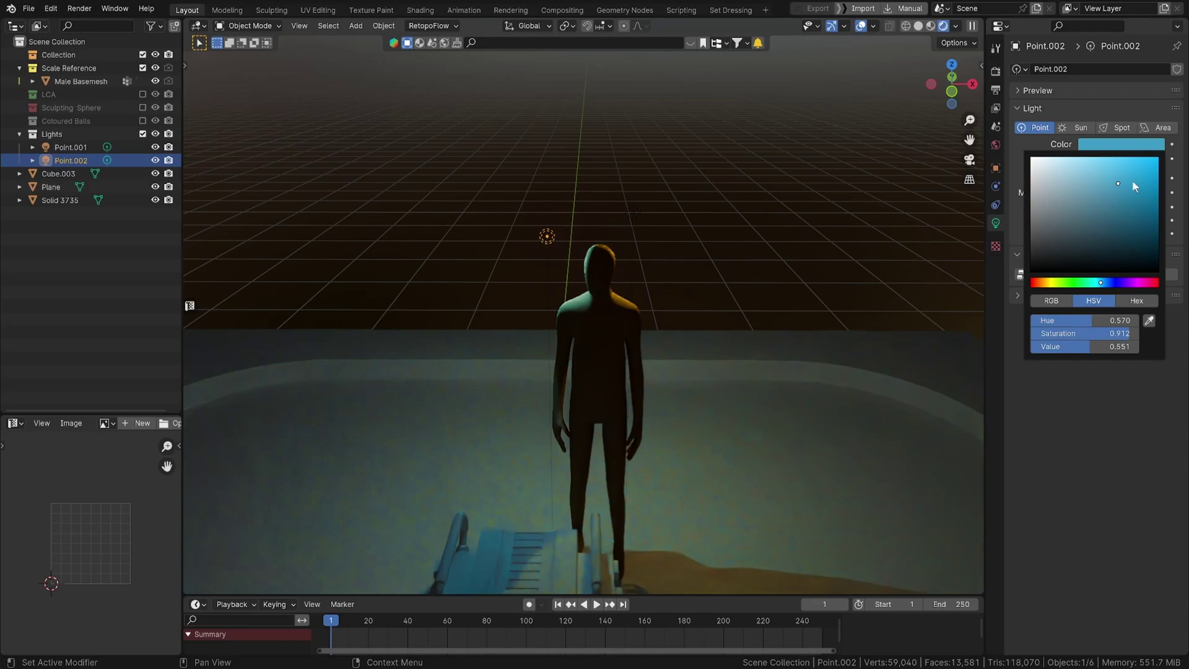
pyautogui.click(1133, 180)
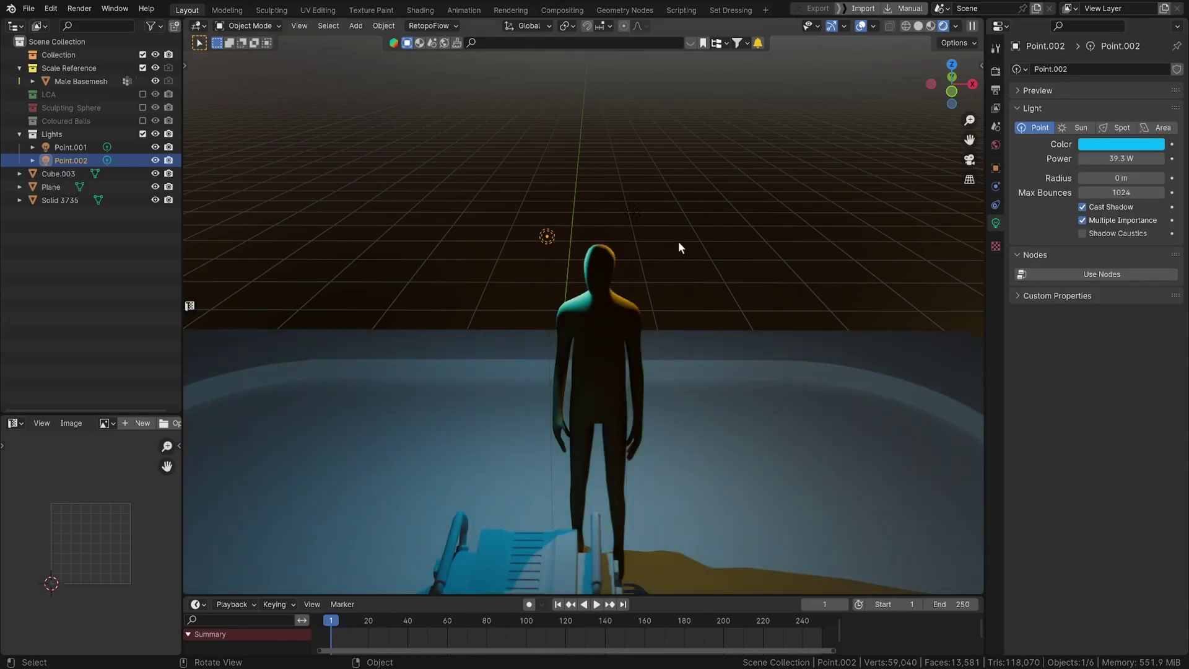
# Step: Set the power of the yellow point light Point.001 to 39 W
pyautogui.click(633, 213)
pyautogui.click(1097, 162)
pyautogui.write('39')
pyautogui.press('Return')
pyautogui.moveTo(829, 245); pyautogui.dragTo(712, 351, button='middle')
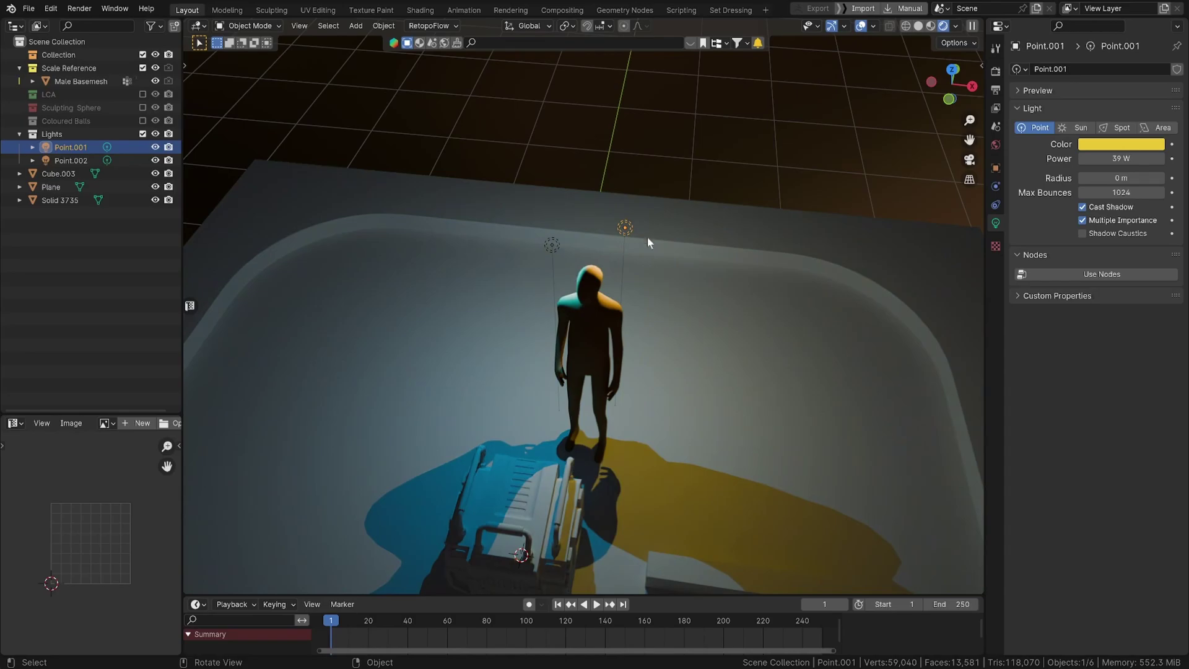
# Step: Examine the shadows that the two point lights cast around the figure and the case
pyautogui.scroll(-5, 609, 429)
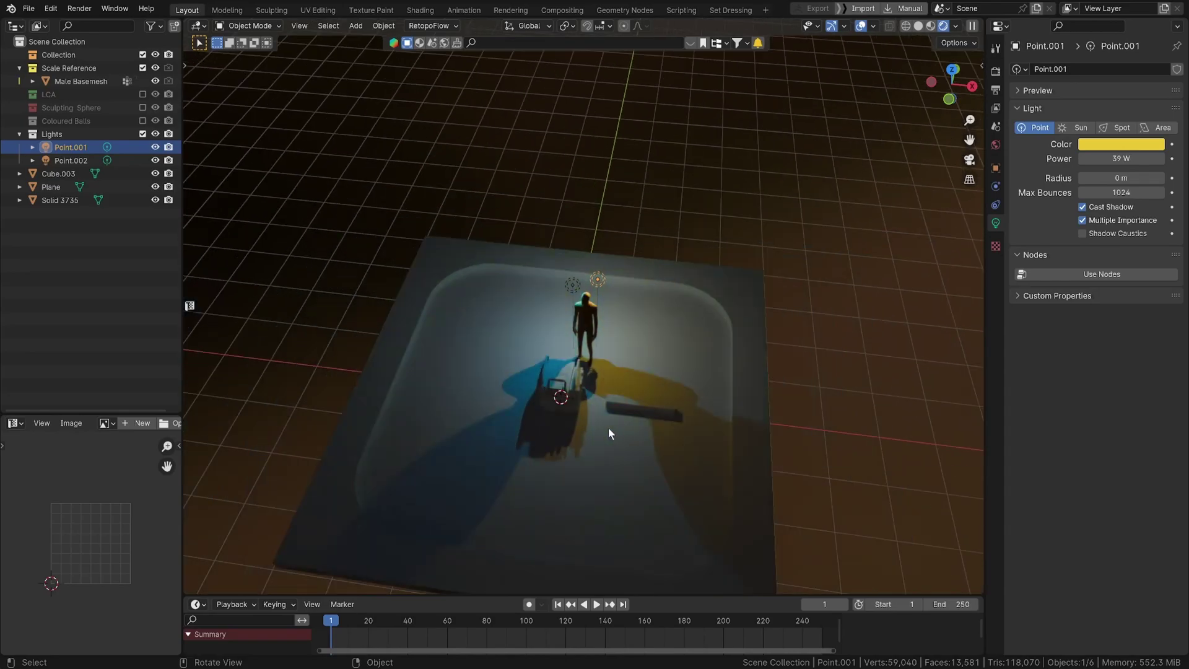
pyautogui.scroll(4, 548, 453)
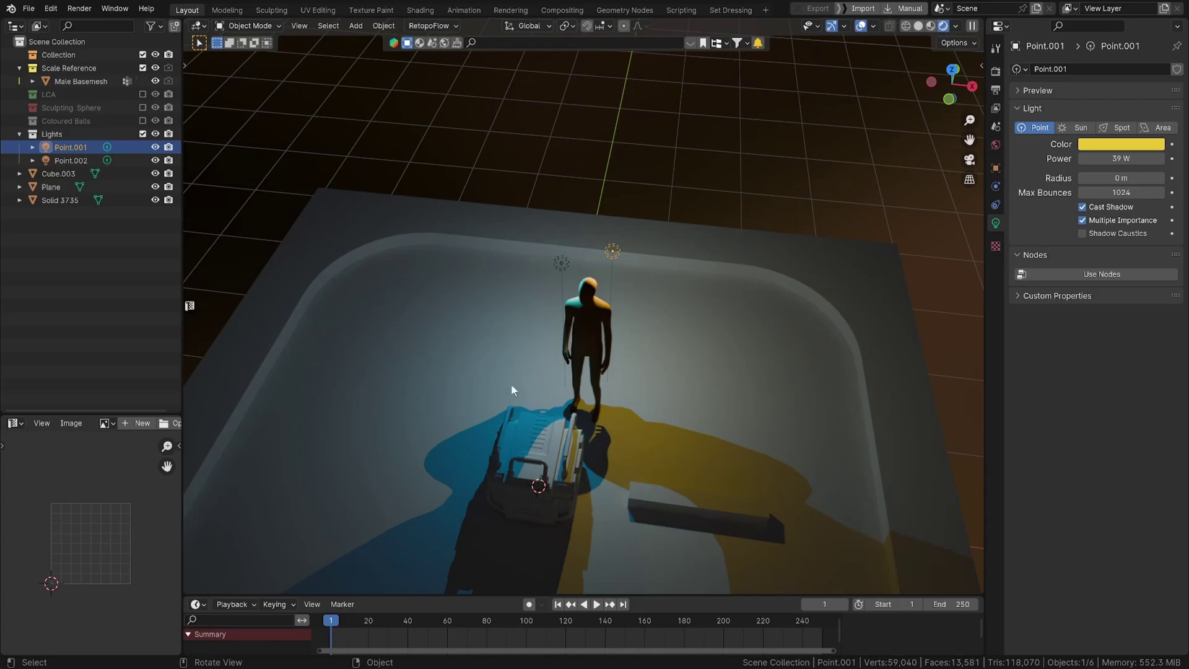
pyautogui.moveTo(539, 391); pyautogui.dragTo(703, 319, button='middle')
pyautogui.scroll(1, 703, 321)
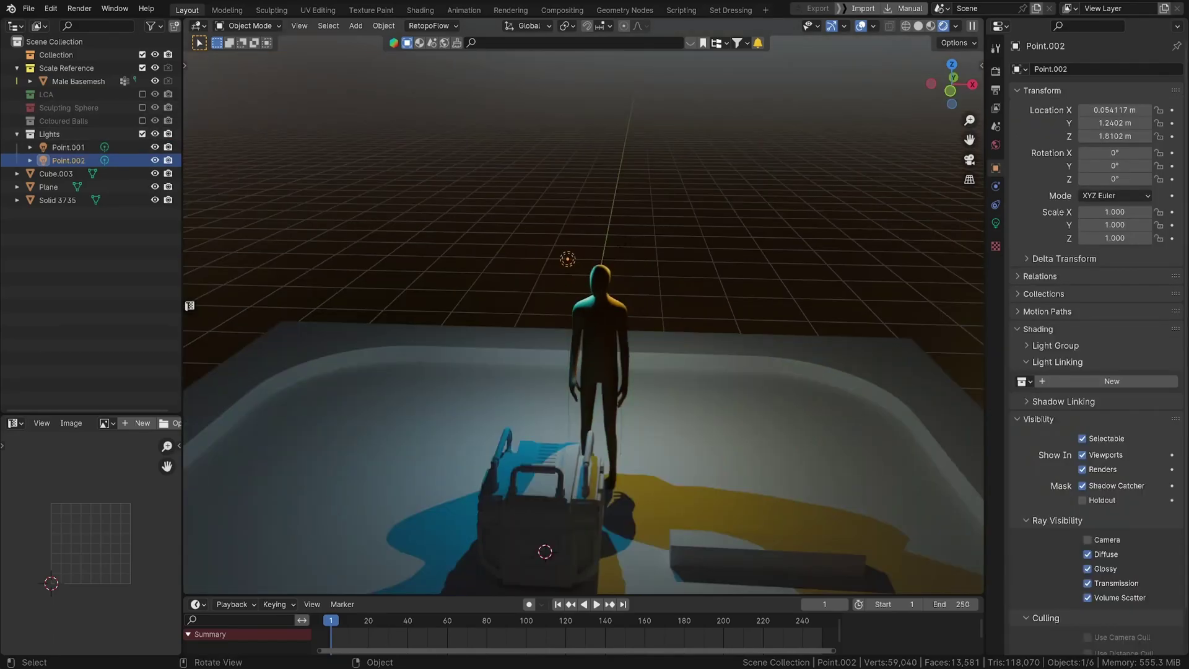
# Step: Select both point lights to examine their combined lighting, and finish with only the blue light Point.002 selected
pyautogui.moveTo(650, 322); pyautogui.dragTo(656, 313, button='middle')
pyautogui.moveTo(569, 213); pyautogui.dragTo(656, 264)
pyautogui.moveTo(586, 266); pyautogui.dragTo(595, 304, button='middle')
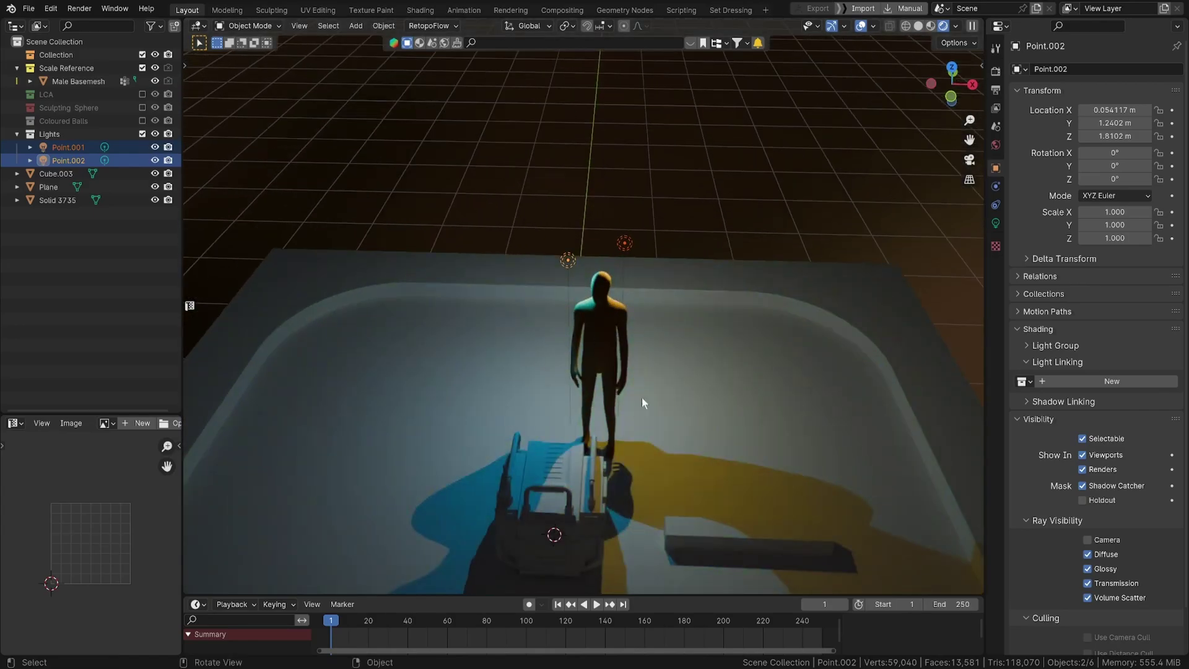
pyautogui.moveTo(658, 380); pyautogui.dragTo(589, 419, button='middle')
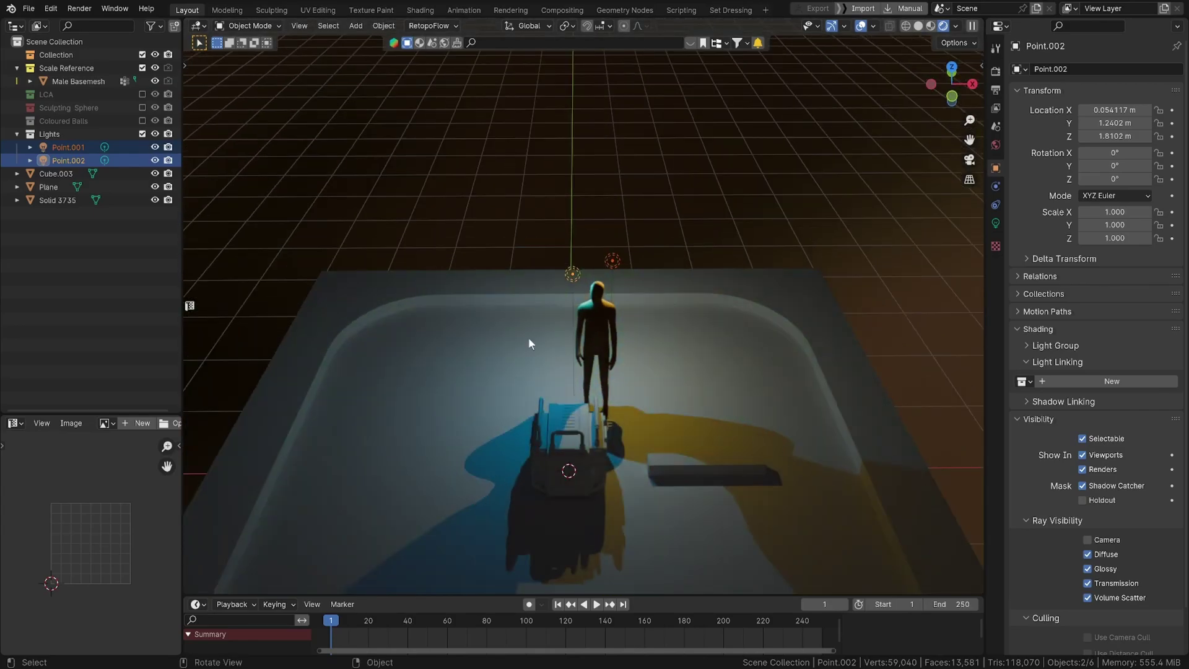
pyautogui.moveTo(529, 338)
pyautogui.mouseDown(button='middle')
pyautogui.moveTo(560, 266)
pyautogui.moveTo(598, 284)
pyautogui.moveTo(603, 309)
pyautogui.mouseUp(button='middle')
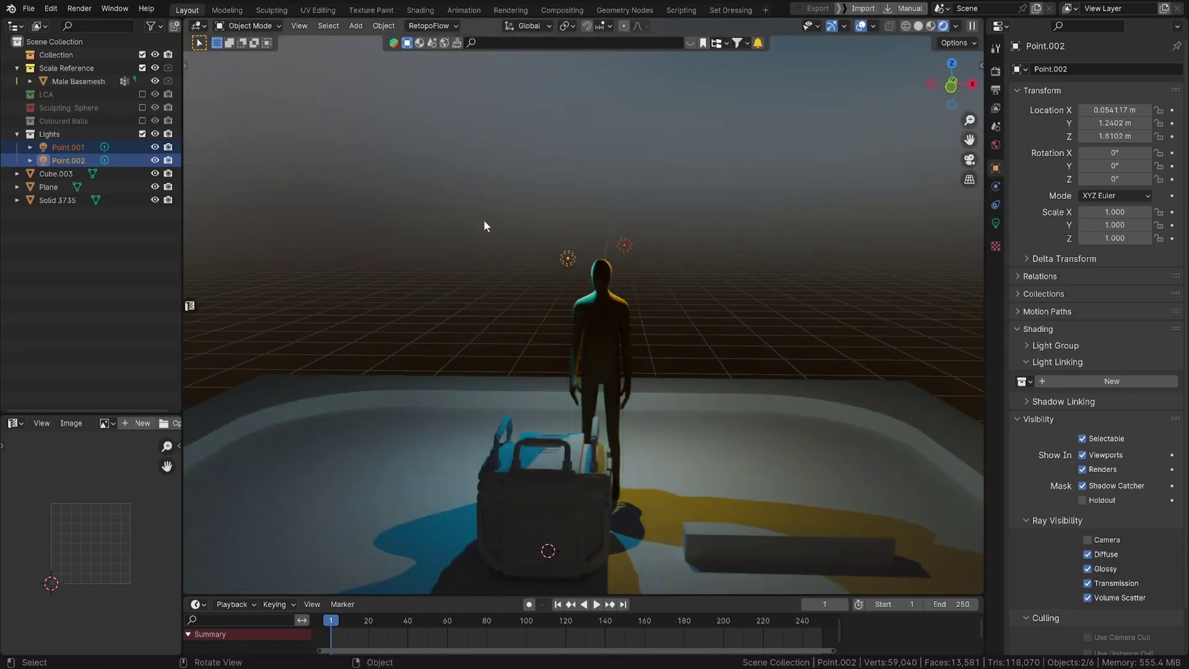
pyautogui.click(568, 259)
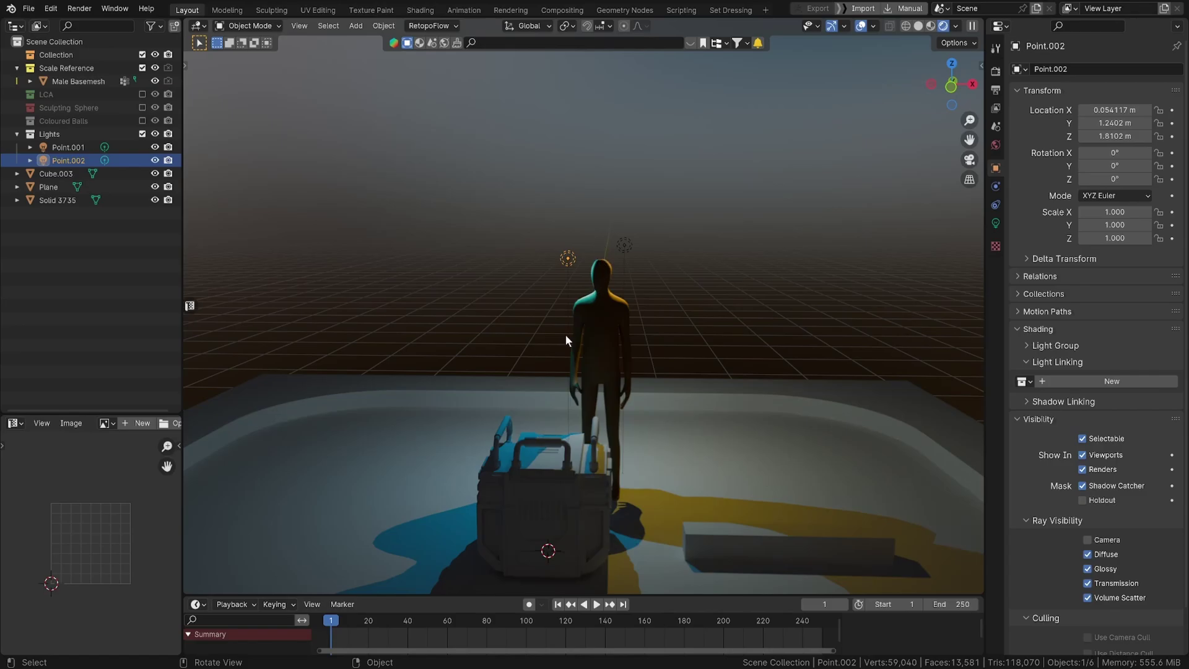
# Step: Move the blue point light Point.002 horizontally by about 0.066 m in X and 0.069 m in Y, keeping its height
pyautogui.press('g')
pyautogui.hotkey('shift', 'z')
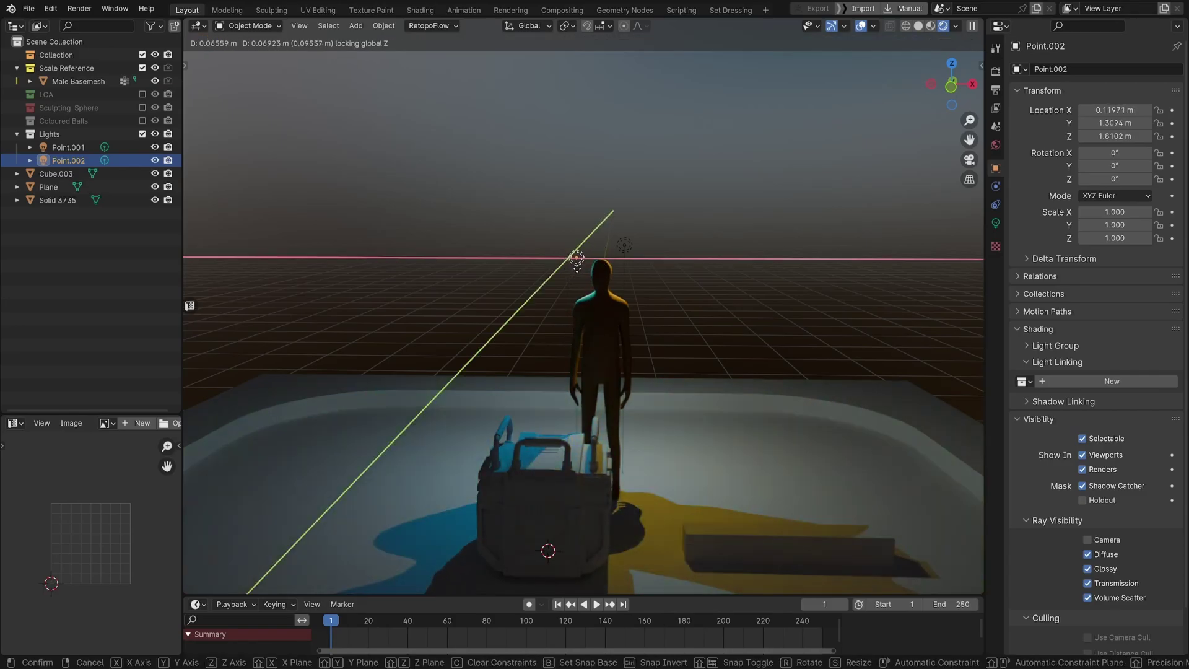
pyautogui.click(577, 272)
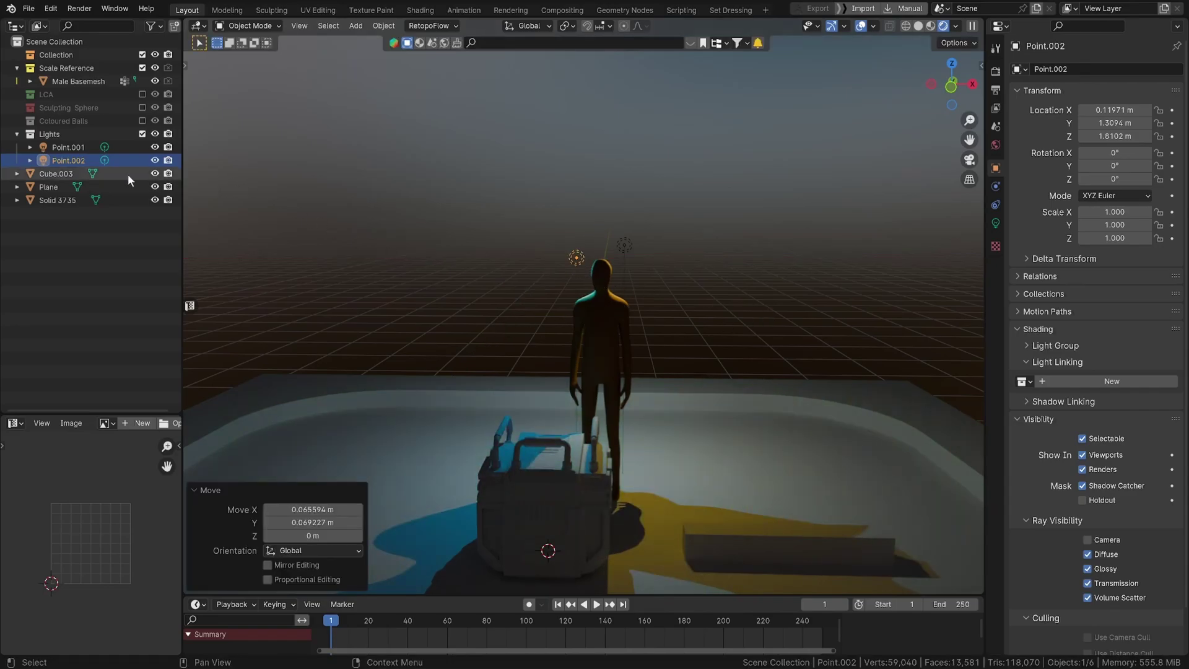
# Step: Create a light linking collection for Point.002 and add the Male Basemesh to it
pyautogui.click(77, 159)
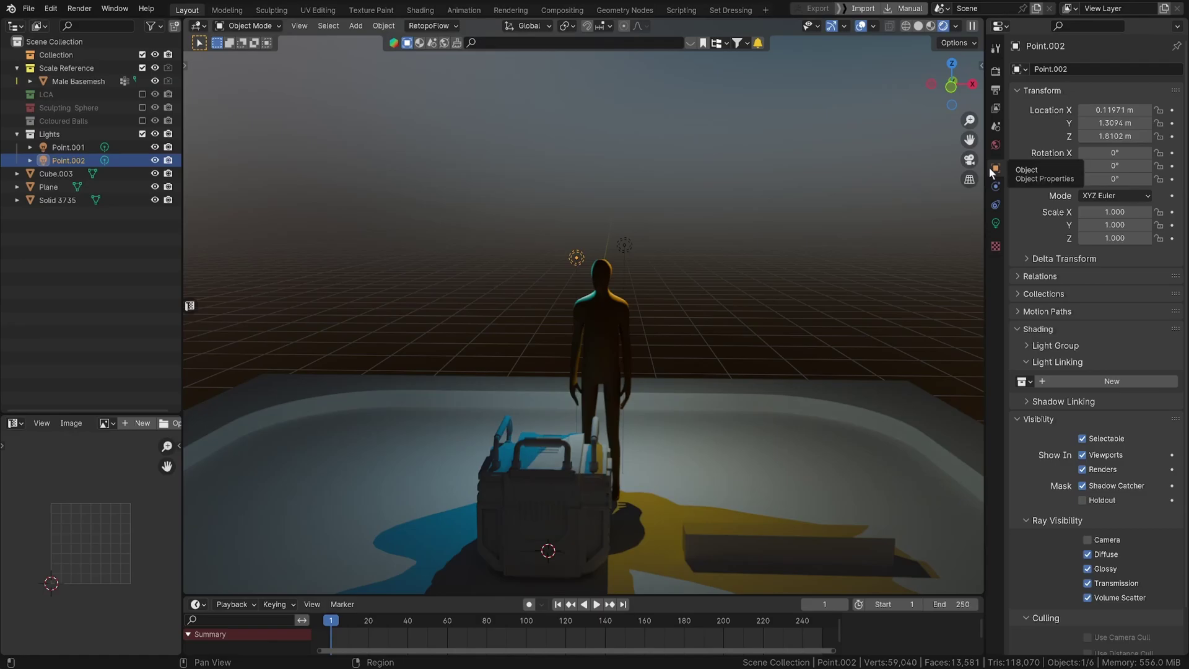
pyautogui.click(1069, 380)
pyautogui.moveTo(79, 81); pyautogui.dragTo(1089, 410)
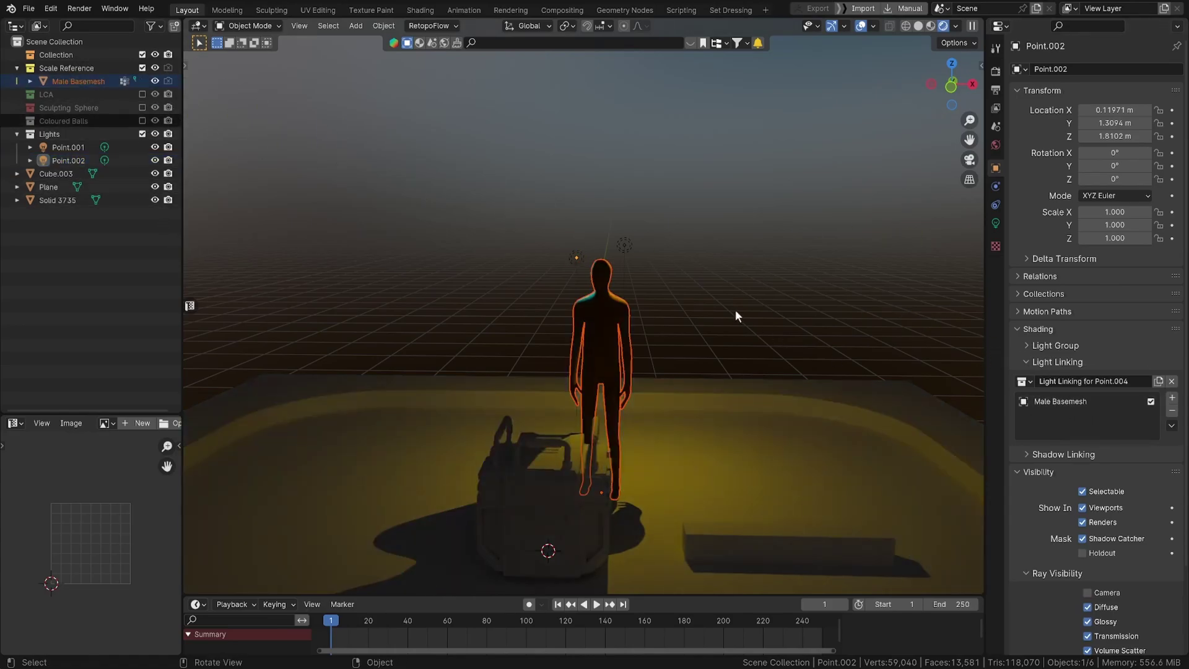
# Step: Select the yellow point light Point.001 and lighten its colour to a pale, desaturated yellow
pyautogui.click(638, 221)
pyautogui.moveTo(640, 228)
pyautogui.mouseDown(button='middle')
pyautogui.moveTo(646, 221)
pyautogui.moveTo(622, 229)
pyautogui.mouseUp(button='middle')
pyautogui.click(633, 242)
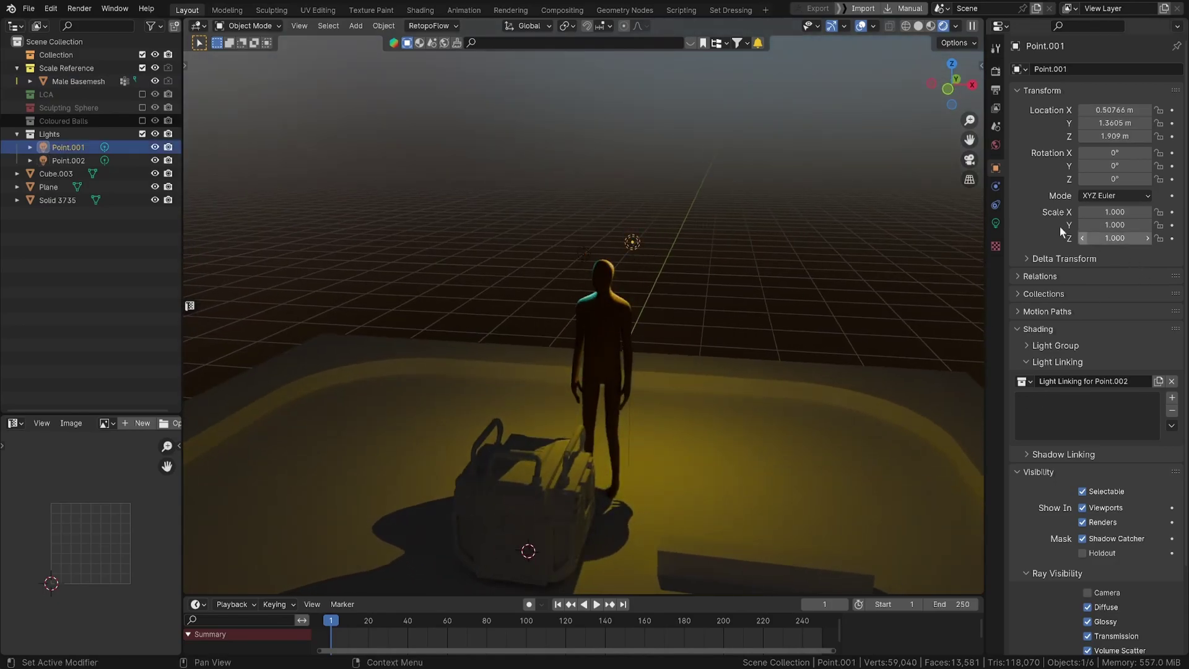
pyautogui.click(995, 223)
pyautogui.click(1109, 144)
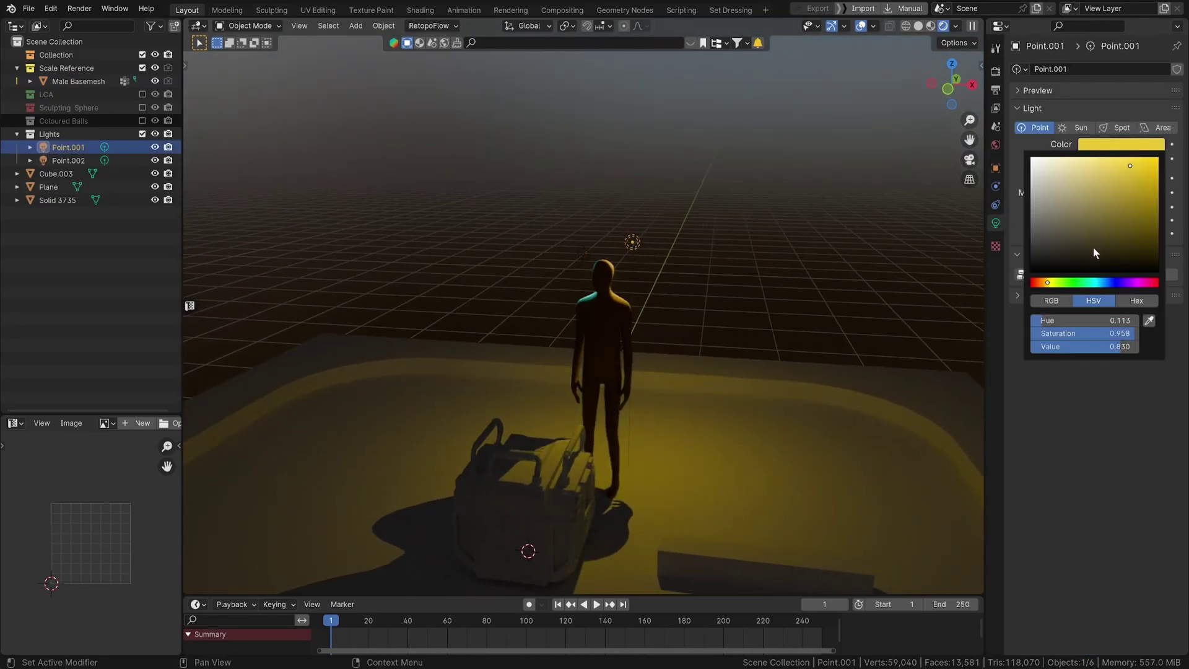
pyautogui.moveTo(1075, 177); pyautogui.dragTo(1054, 158)
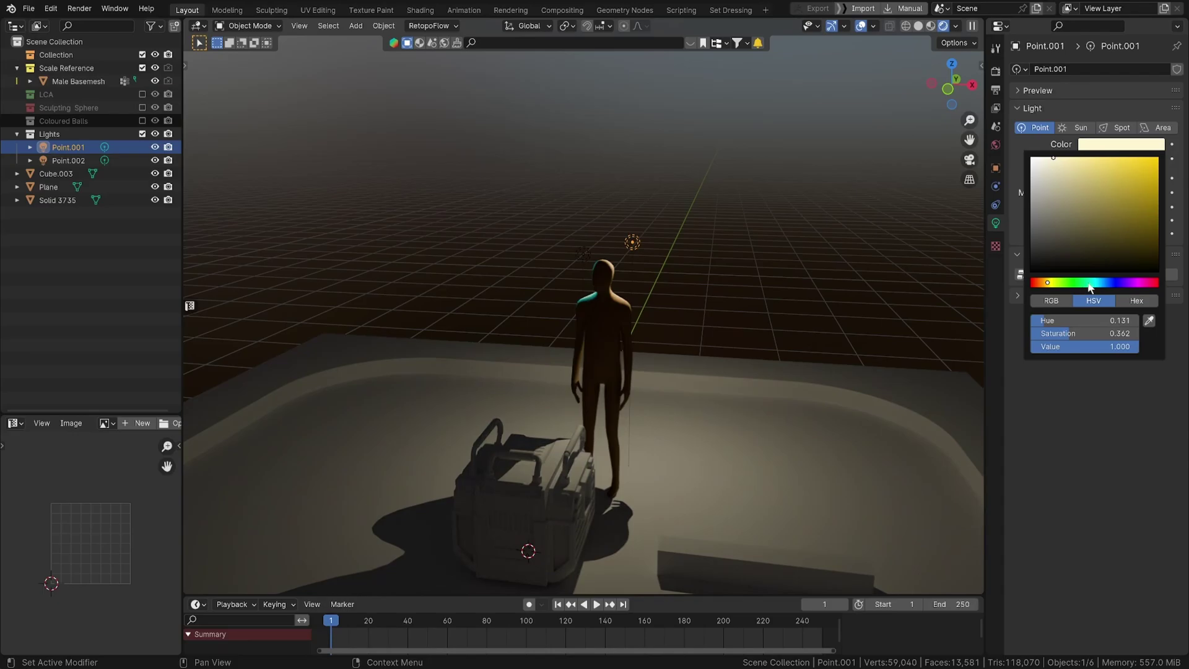
pyautogui.moveTo(1087, 283); pyautogui.dragTo(1081, 282)
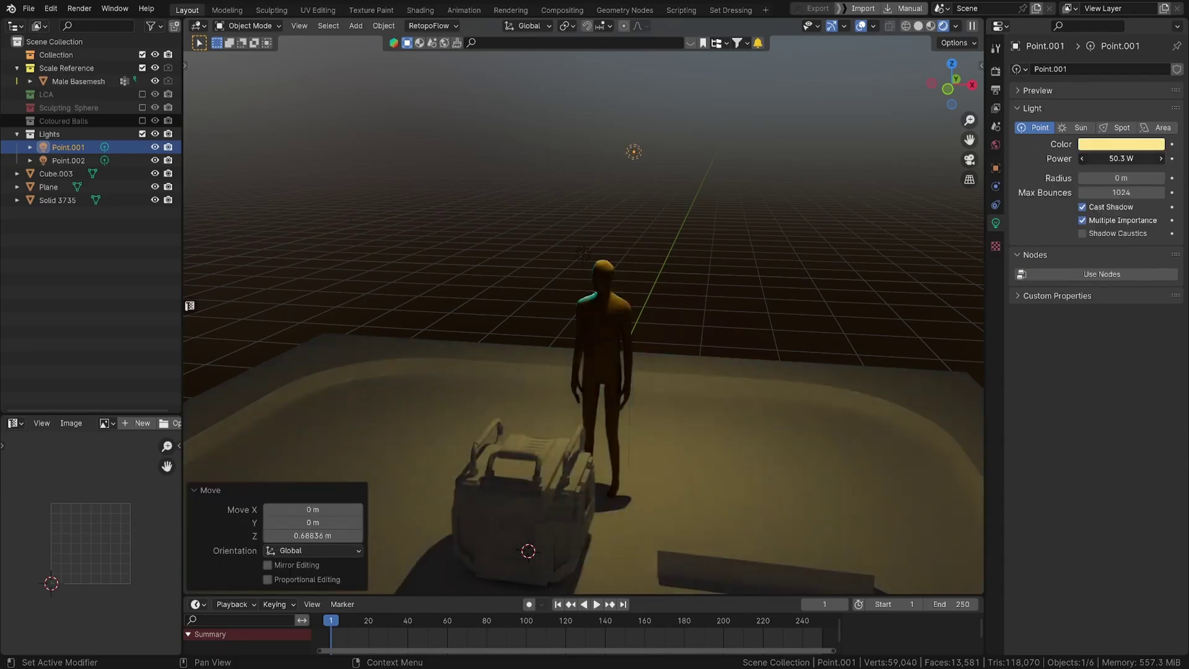
# Step: Set the power of the point light Point.001 to 79 W
pyautogui.moveTo(1121, 159); pyautogui.dragTo(1090, 158)
pyautogui.scroll(2, 706, 374)
pyautogui.moveTo(658, 376); pyautogui.dragTo(649, 342, button='middle')
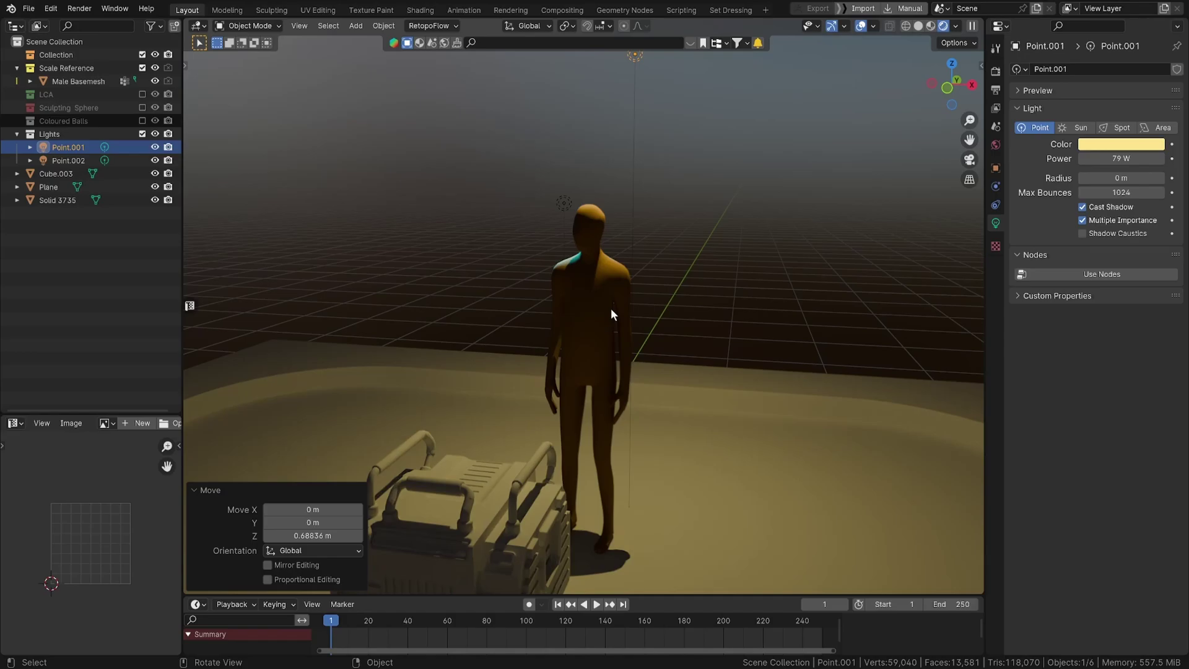
# Step: Switch the colour management view transform to Filmic for comparison and return it to AgX
pyautogui.click(996, 71)
pyautogui.scroll(-4, 1028, 433)
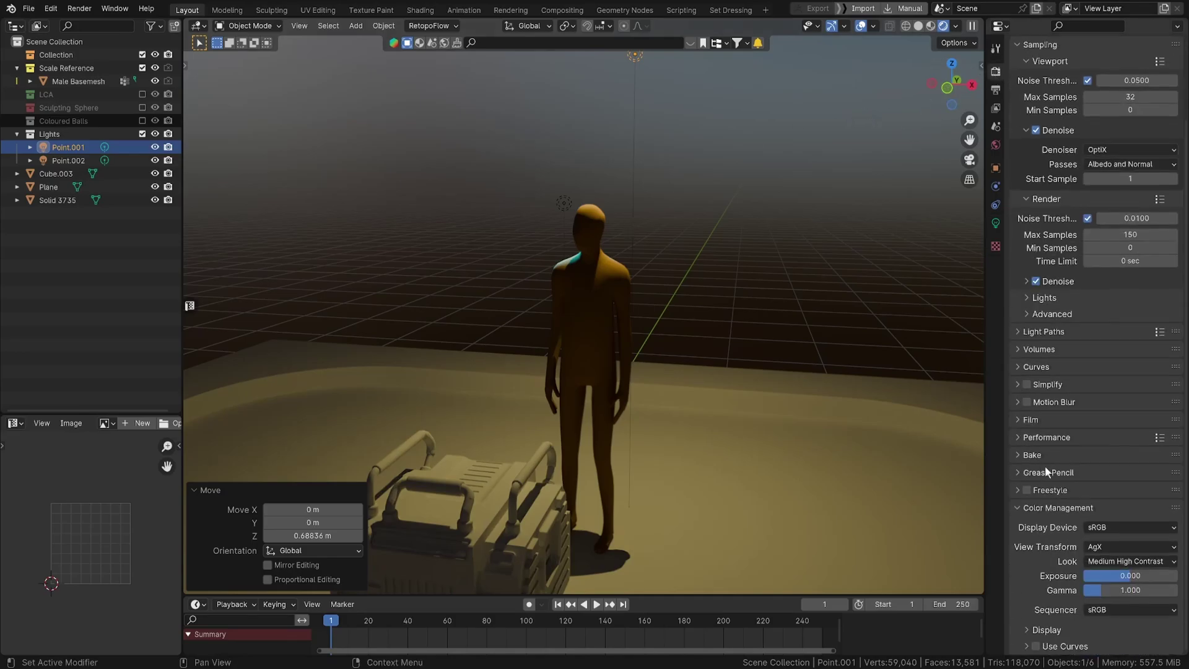
pyautogui.click(1119, 541)
pyautogui.click(1120, 591)
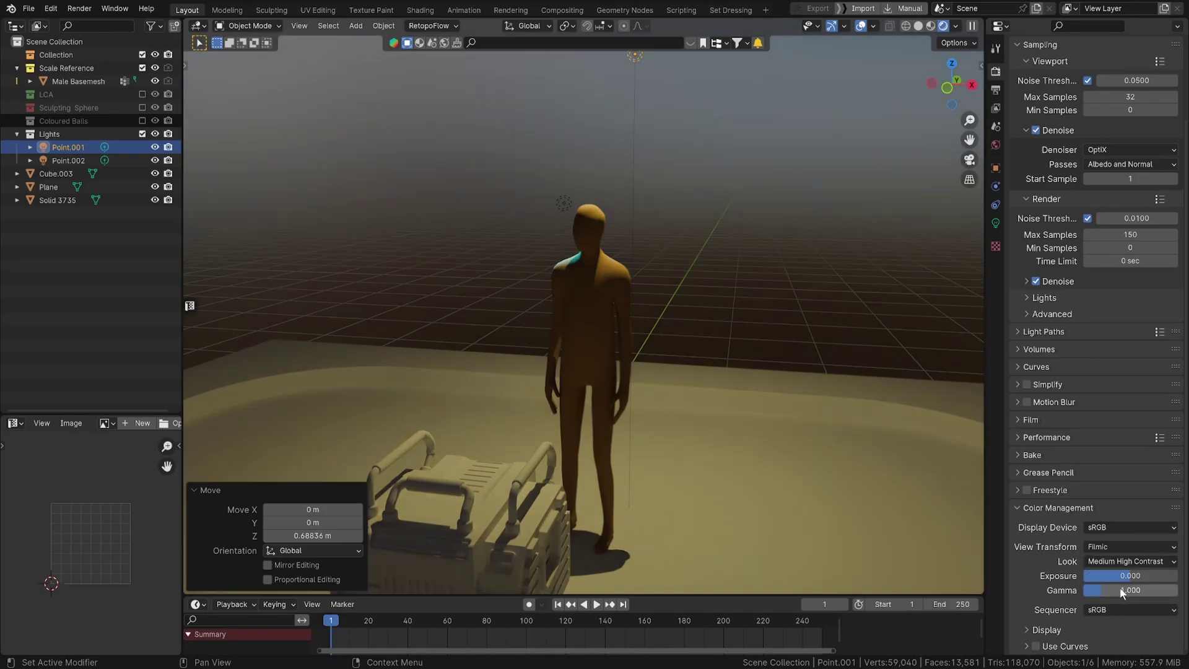
pyautogui.click(1131, 545)
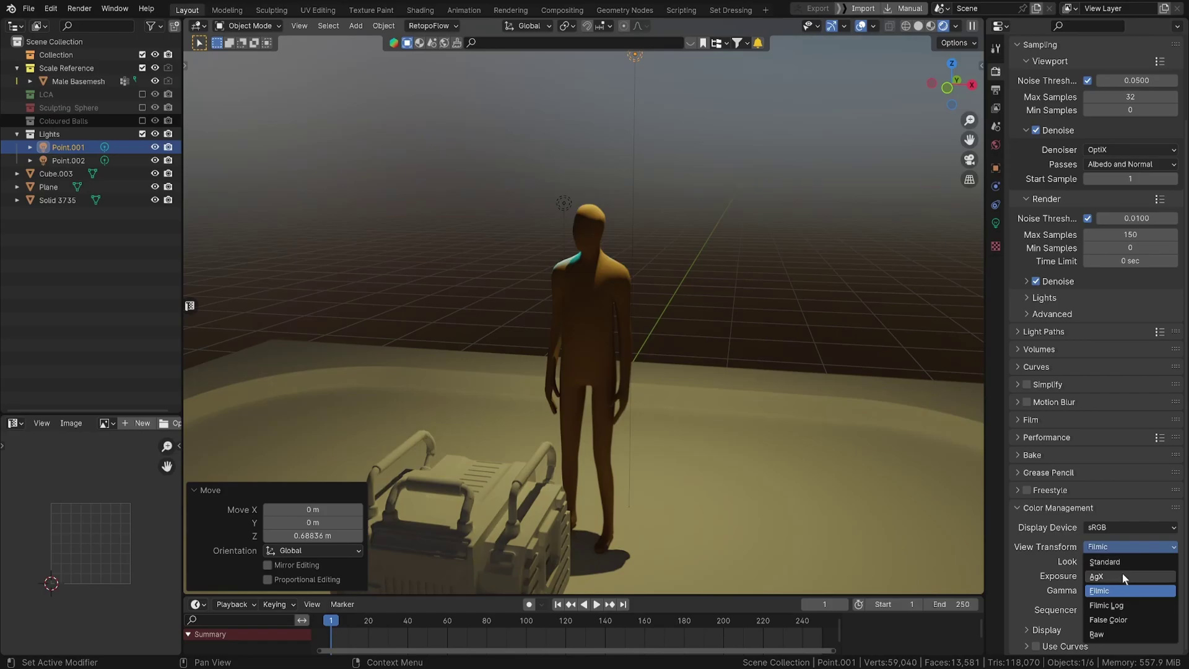
pyautogui.click(1123, 574)
# Step: Examine the figure, the case and the floor from several angles and distances to judge the linked lighting
pyautogui.moveTo(662, 325); pyautogui.dragTo(705, 317, button='middle')
pyautogui.click(658, 357)
pyautogui.press('KP_Decimal')
pyautogui.moveTo(659, 373); pyautogui.dragTo(671, 255, button='middle')
pyautogui.scroll(1, 673, 256)
pyautogui.click(707, 218)
pyautogui.moveTo(707, 219); pyautogui.dragTo(741, 226, button='middle')
pyautogui.scroll(-7, 742, 225)
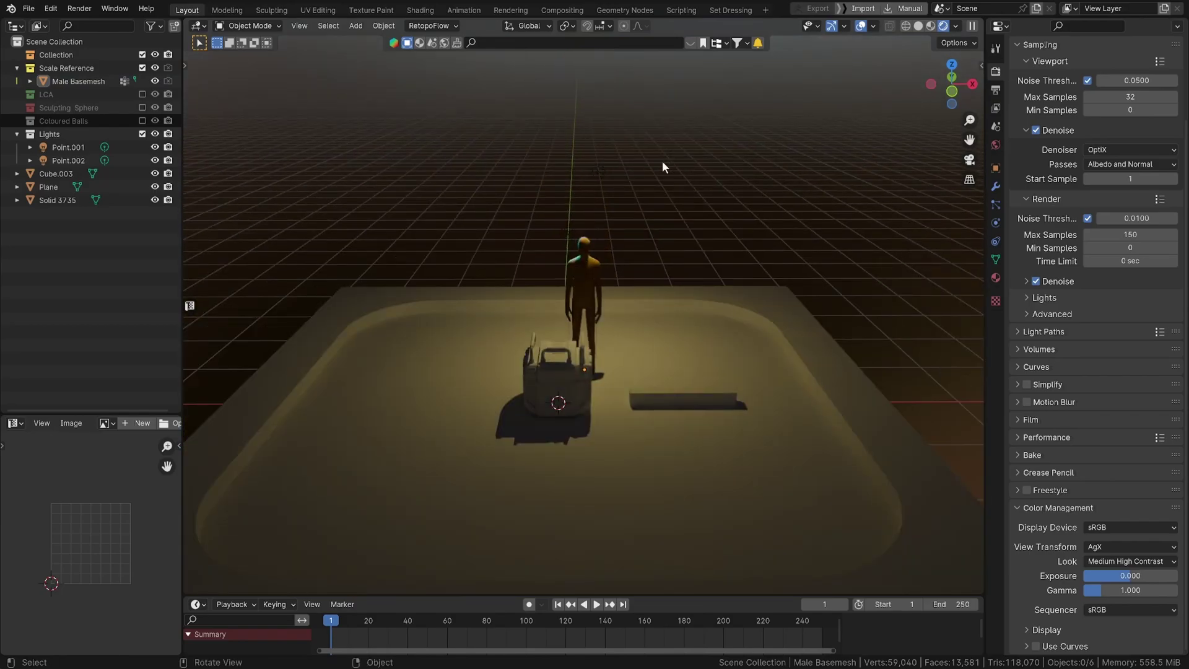
pyautogui.moveTo(657, 162); pyautogui.dragTo(608, 269, button='middle')
# Step: Delete the Male Basemesh figure and undo the deletion
pyautogui.click(580, 280)
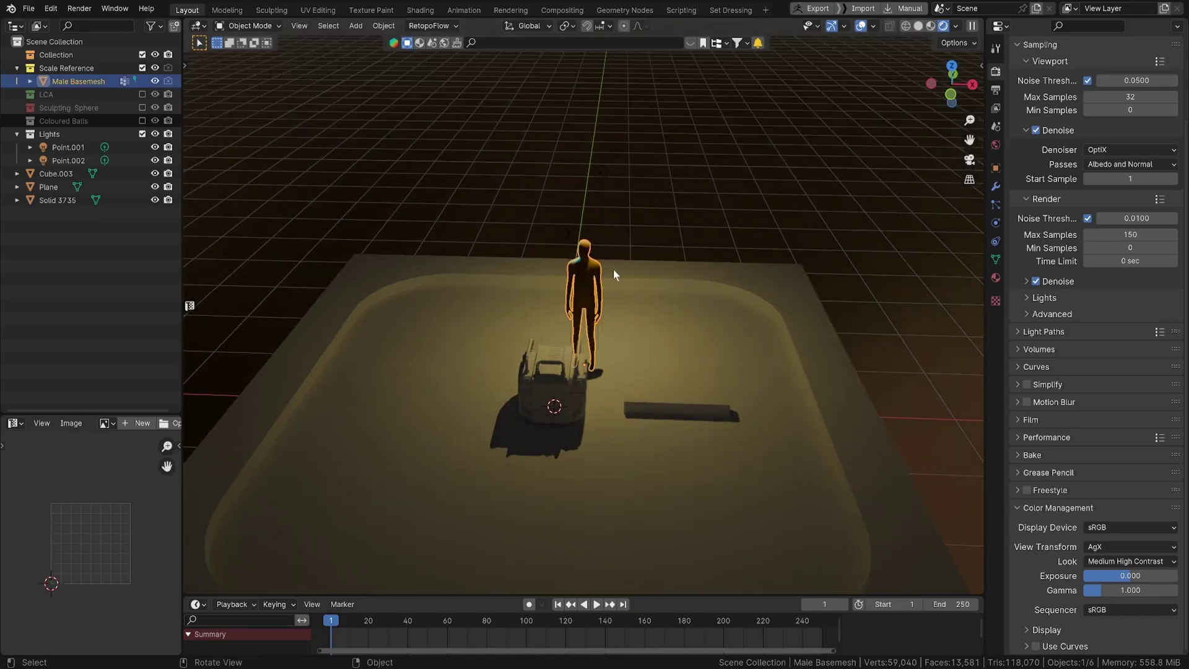
pyautogui.press('x')
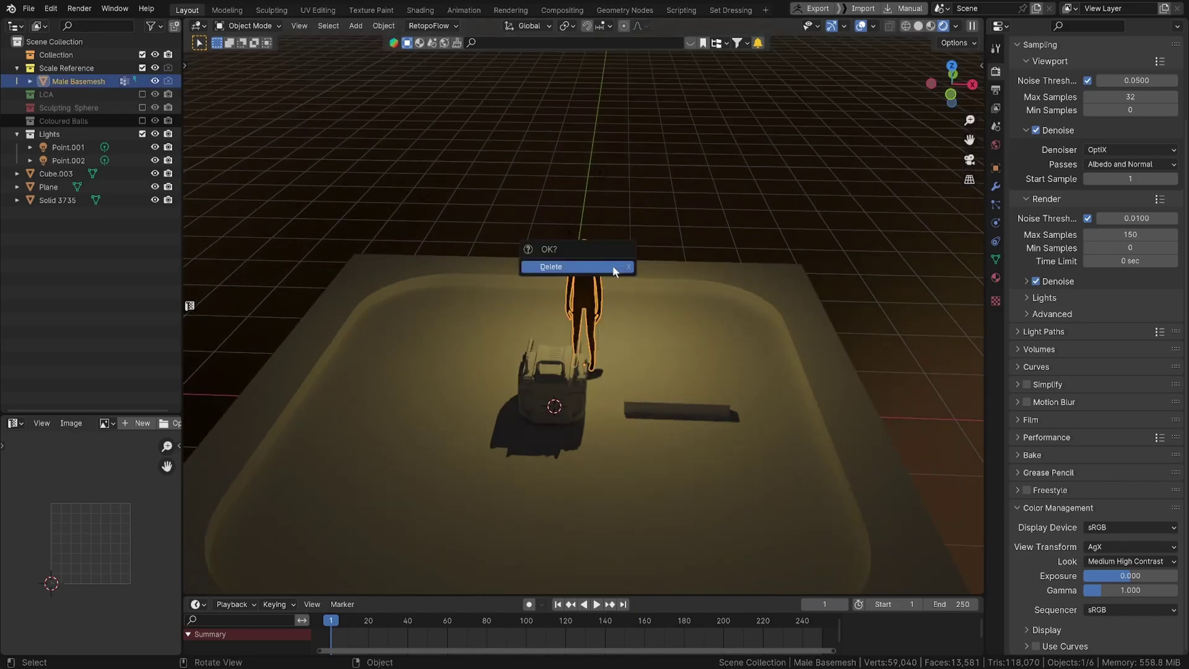
pyautogui.click(612, 265)
pyautogui.hotkey('ctrl', 'z')
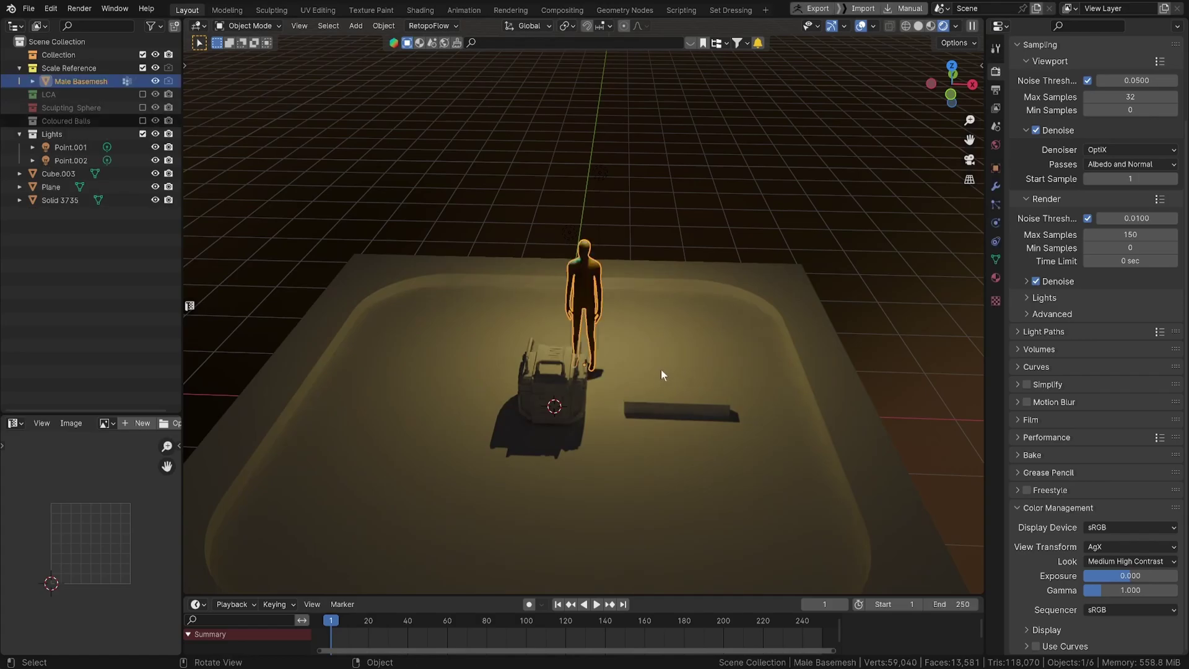
# Step: Switch the viewport from rendered to solid shading
pyautogui.click(918, 26)
pyautogui.moveTo(715, 288); pyautogui.dragTo(627, 278, button='middle')
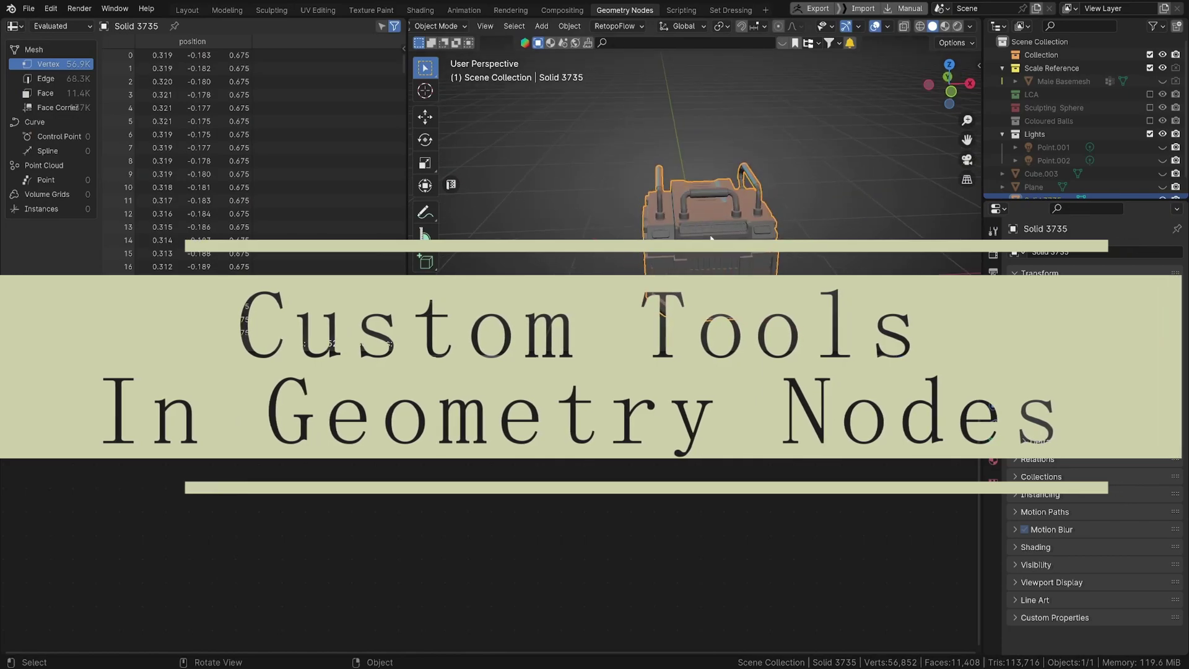
# Step: Set the geometry node editor's type to Tool and create a new tool node group
pyautogui.moveTo(710, 237); pyautogui.dragTo(704, 218, button='middle')
pyautogui.scroll(-2, 704, 218)
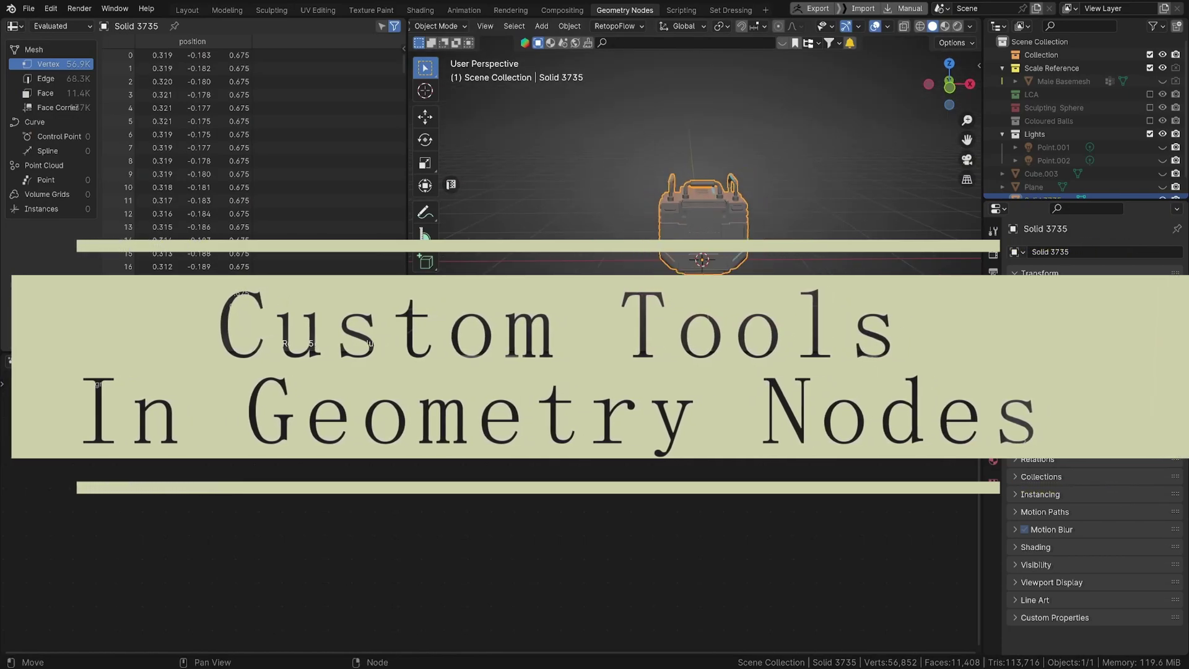
pyautogui.click(65, 361)
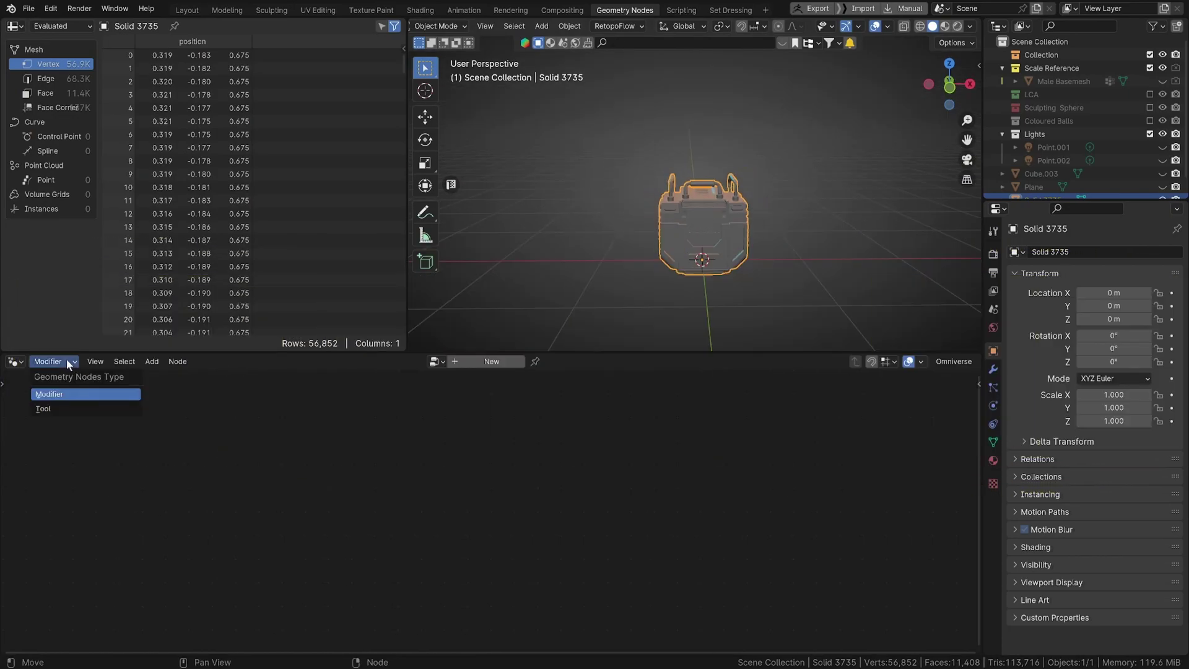
pyautogui.click(58, 409)
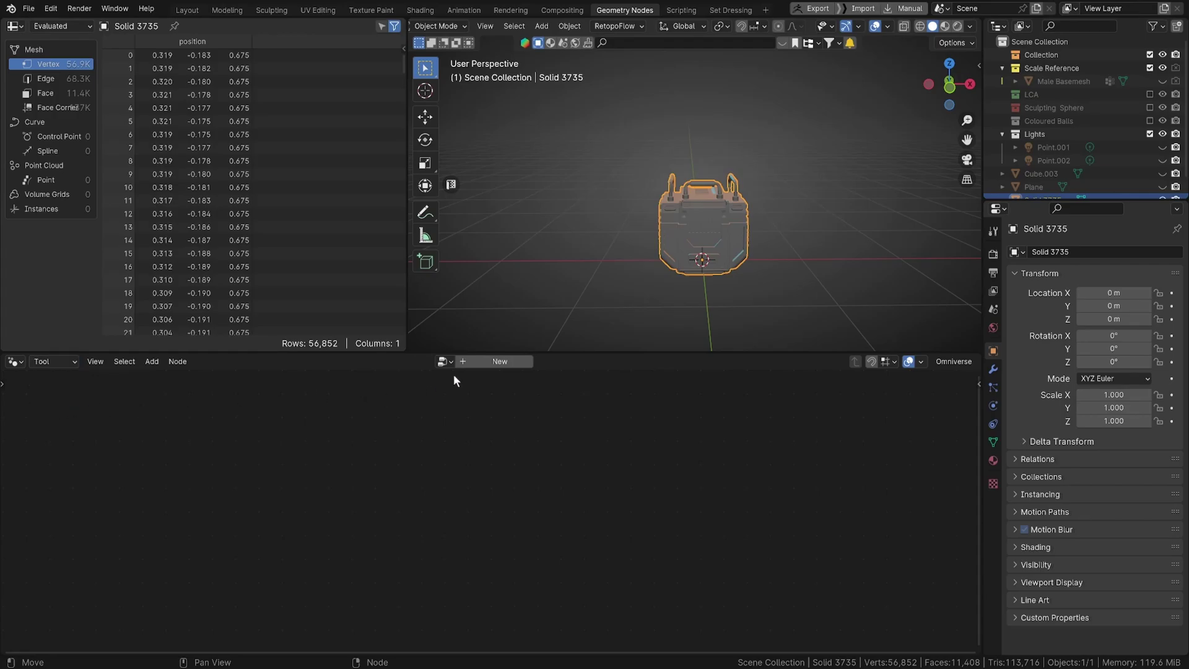
pyautogui.moveTo(724, 201); pyautogui.dragTo(715, 208, button='middle')
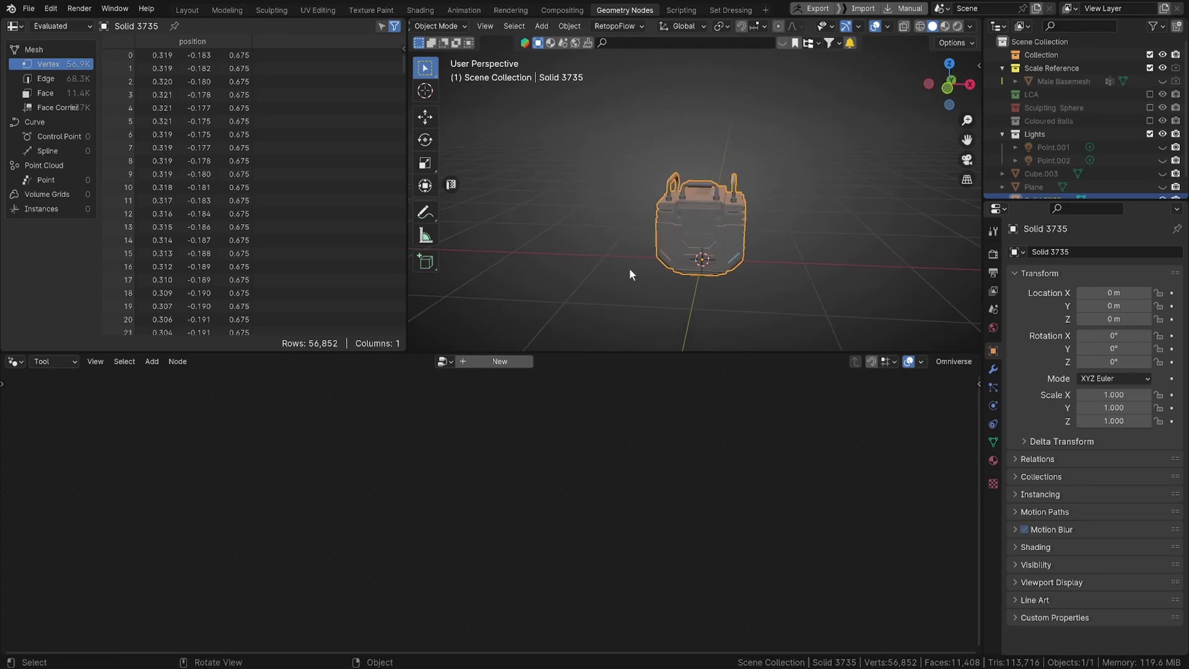
pyautogui.click(498, 362)
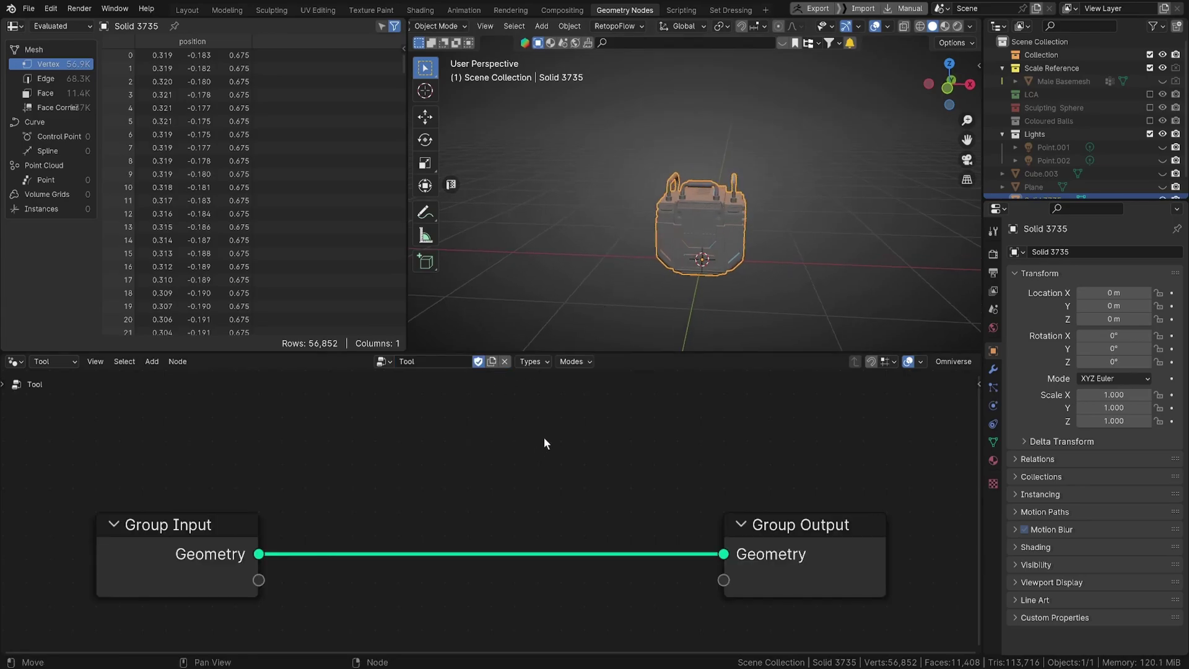
# Step: Enlarge the node editor area slightly and recentre the Group Input and Group Output nodes
pyautogui.scroll(-1, 547, 439)
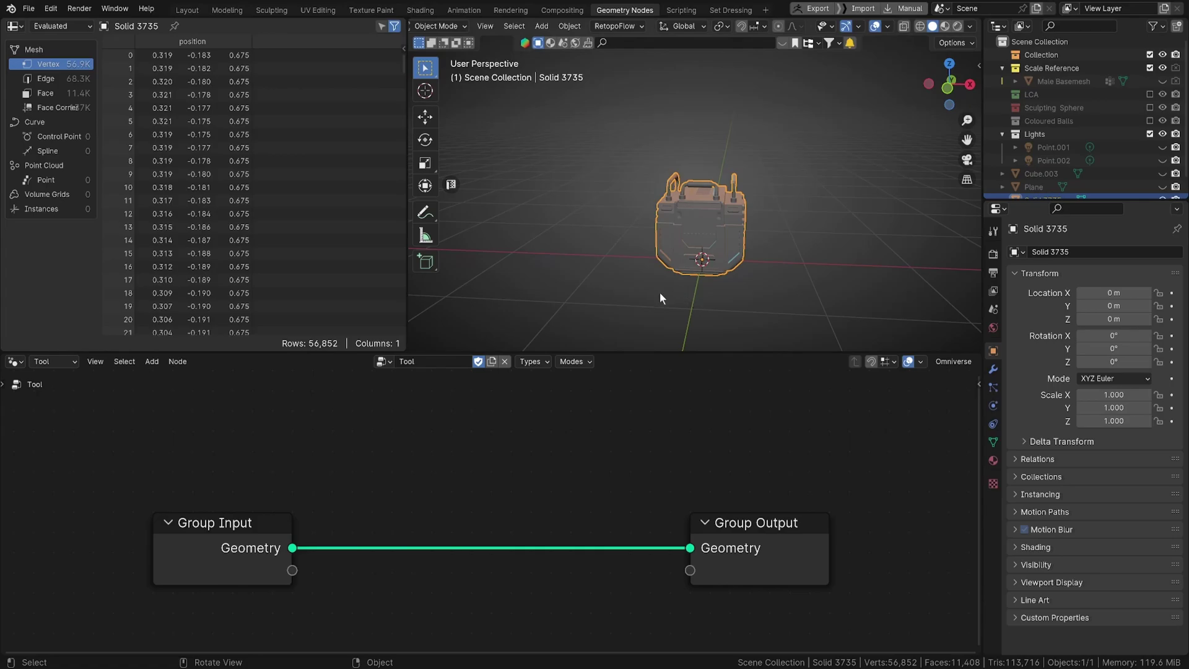
pyautogui.scroll(2, 708, 229)
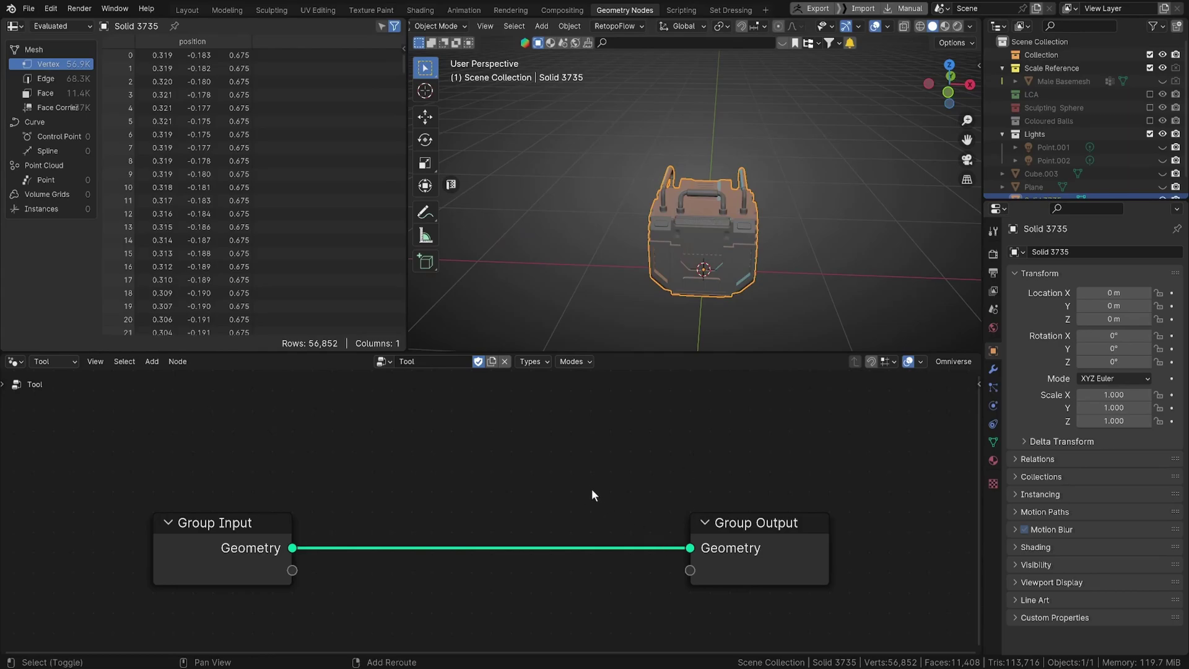
pyautogui.moveTo(542, 469); pyautogui.dragTo(575, 474, button='middle')
pyautogui.moveTo(663, 353); pyautogui.dragTo(667, 334)
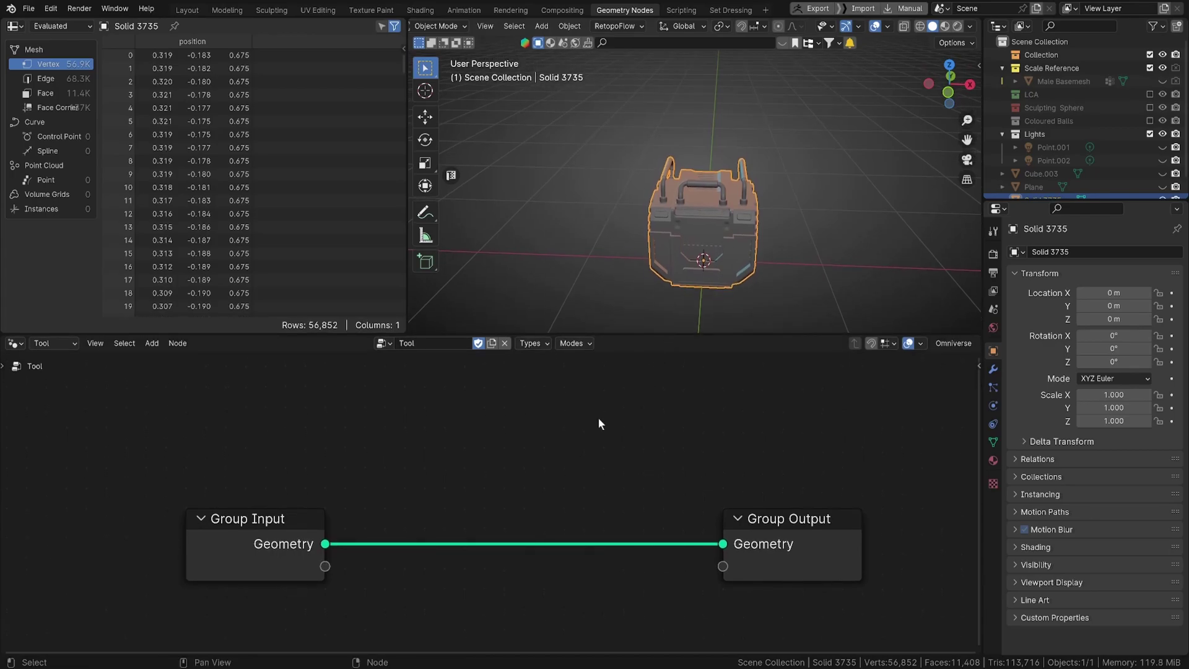
# Step: Change the solid shading's MatCap to a dark metallic one with teal and orange reflections
pyautogui.moveTo(762, 247); pyautogui.dragTo(716, 240, button='middle')
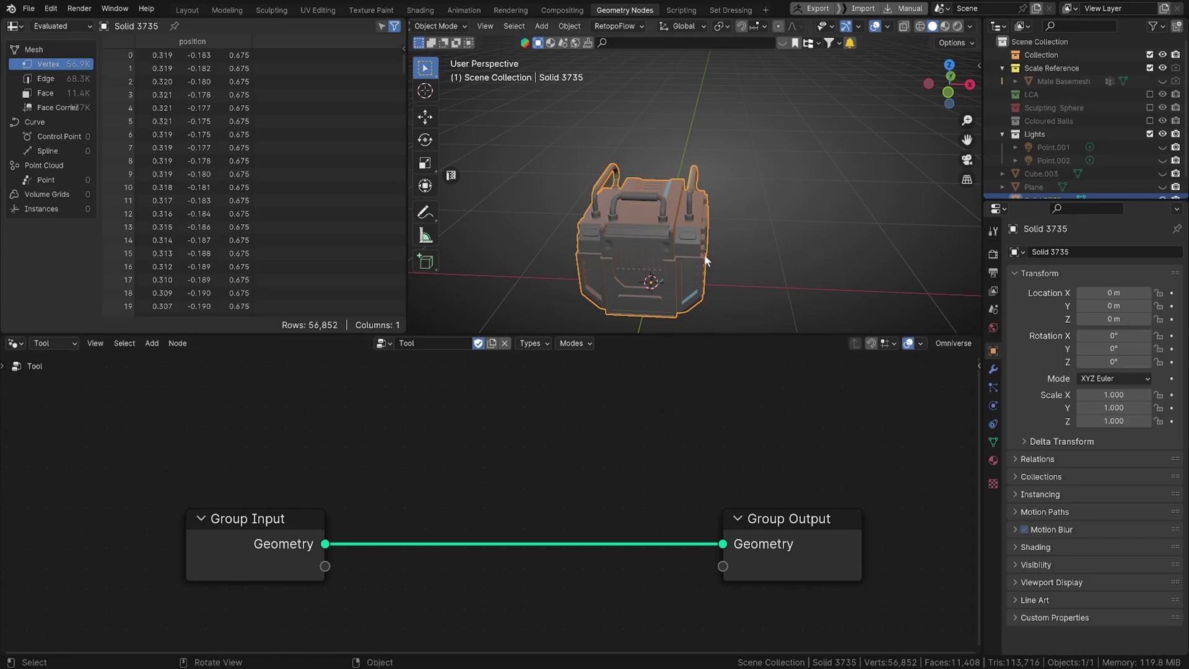
pyautogui.moveTo(704, 250); pyautogui.dragTo(649, 208, button='middle')
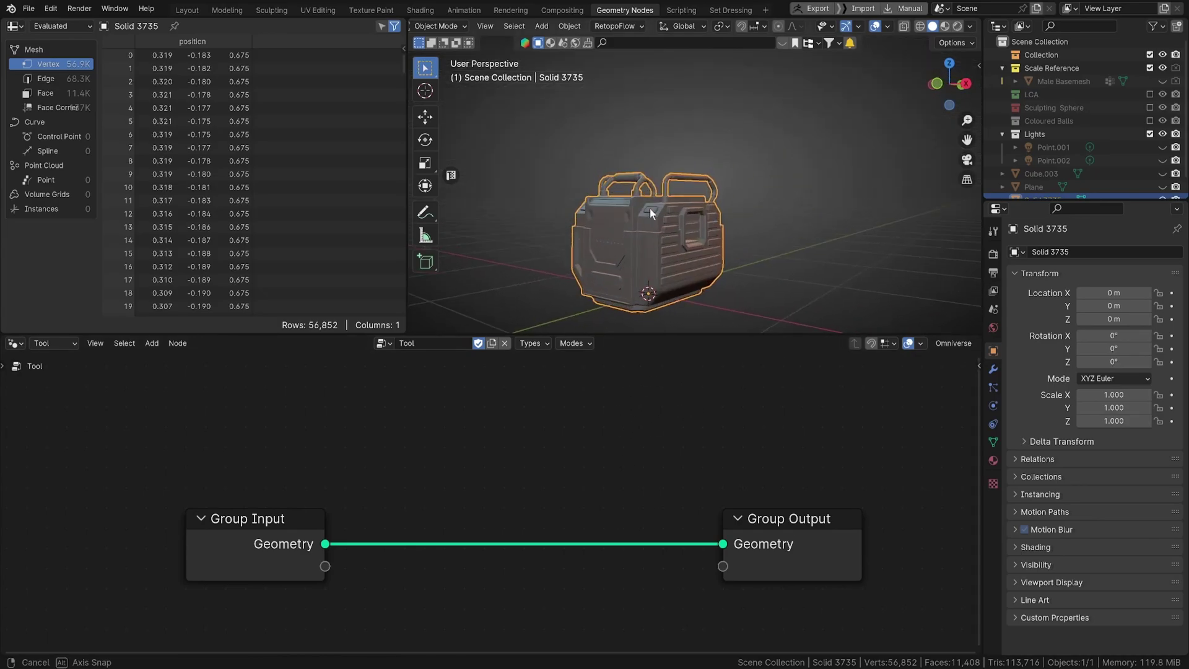
pyautogui.click(970, 27)
pyautogui.click(957, 121)
pyautogui.click(912, 260)
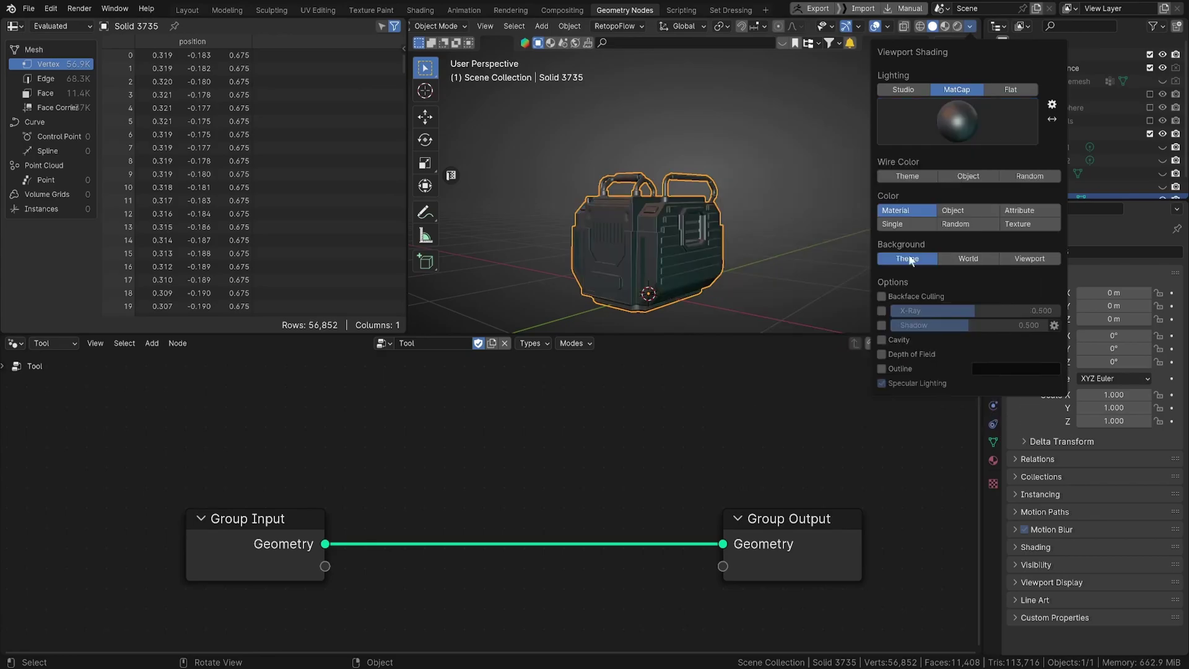
pyautogui.click(737, 220)
# Step: Inspect the case with the new MatCap, toggle the viewport shading and return it to solid
pyautogui.moveTo(737, 221)
pyautogui.mouseDown(button='middle')
pyautogui.moveTo(804, 184)
pyautogui.moveTo(775, 206)
pyautogui.mouseUp(button='middle')
pyautogui.scroll(2, 777, 202)
pyautogui.scroll(-2, 778, 197)
pyautogui.moveTo(793, 141); pyautogui.dragTo(770, 125, button='middle')
pyautogui.hotkey('shift', 'z')
pyautogui.hotkey('shift', 'z')
pyautogui.press('z')
pyautogui.click(756, 169)
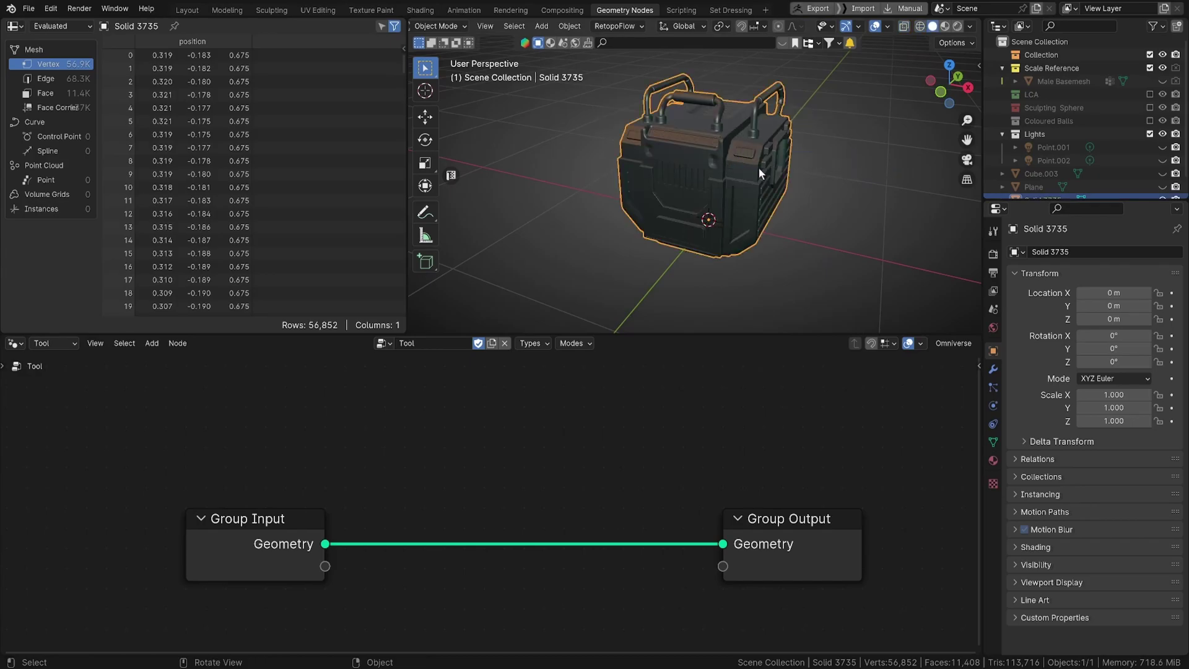
# Step: Inspect the case's topology in Edit Mode and select all of its geometry
pyautogui.moveTo(757, 169); pyautogui.dragTo(828, 109, button='middle')
pyautogui.press('Tab')
pyautogui.scroll(4, 762, 159)
pyautogui.scroll(-2, 760, 205)
pyautogui.scroll(-2, 717, 166)
pyautogui.press('a')
pyautogui.moveTo(728, 164); pyautogui.dragTo(731, 196, button='middle')
pyautogui.scroll(-1, 738, 206)
# Step: Toggle the case between Object Mode and Edit Mode, finishing in Object Mode
pyautogui.press('Tab')
pyautogui.press('Tab')
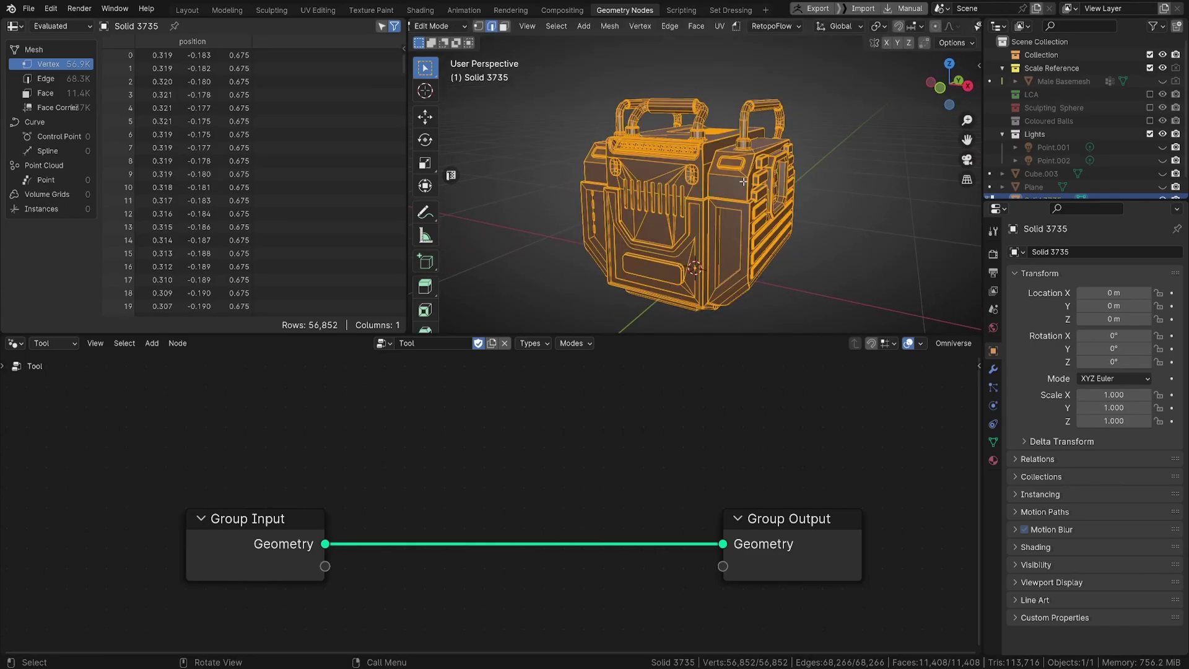
pyautogui.press('Tab')
pyautogui.press('Tab')
pyautogui.press('Tab')
pyautogui.moveTo(727, 187); pyautogui.dragTo(705, 215, button='middle')
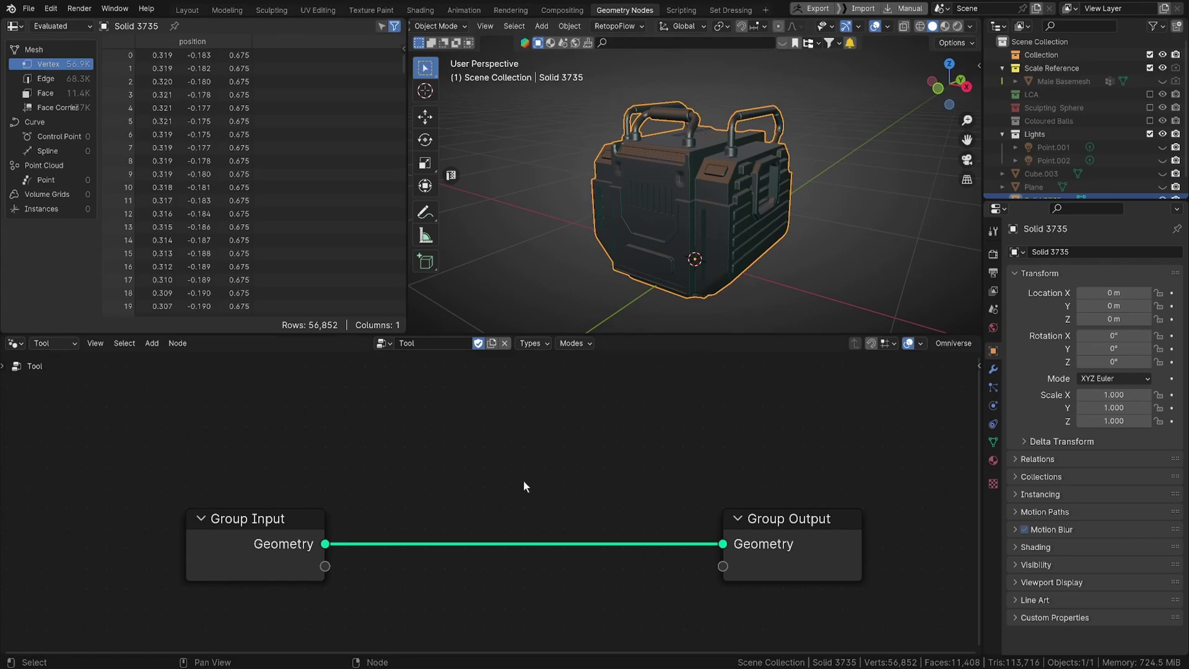
# Step: Add a Mesh to Volume node to the tool and place it unconnected above the Group Input to Group Output link
pyautogui.hotkey('shift', 'a')
pyautogui.click(450, 412)
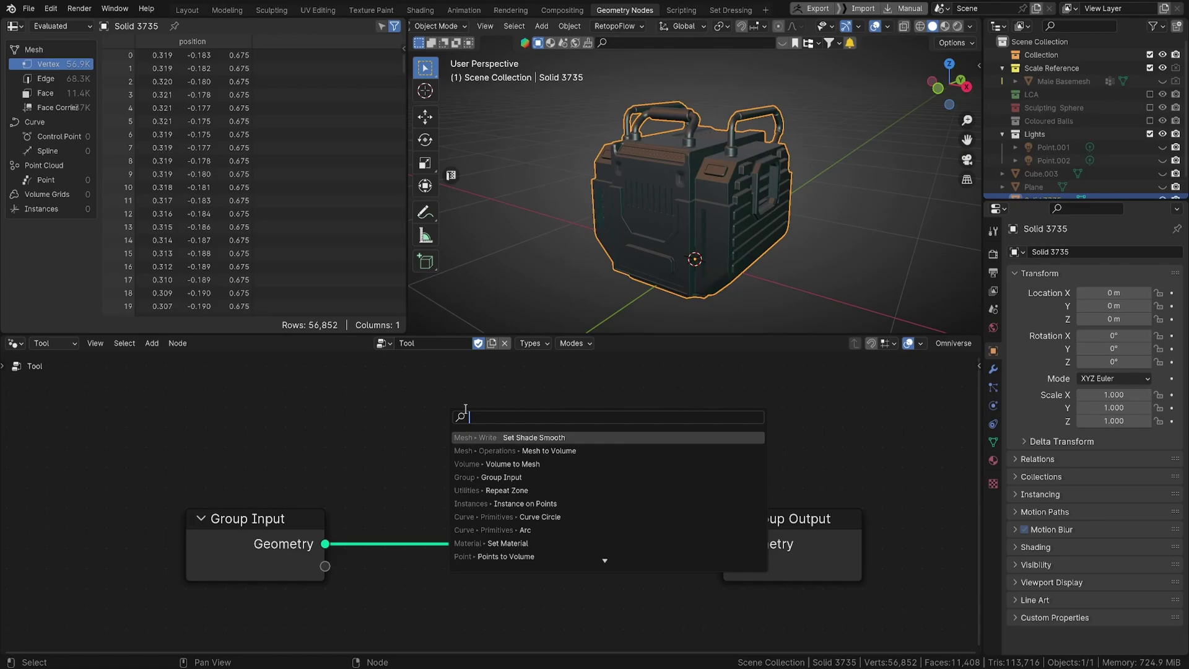
pyautogui.write('mesh')
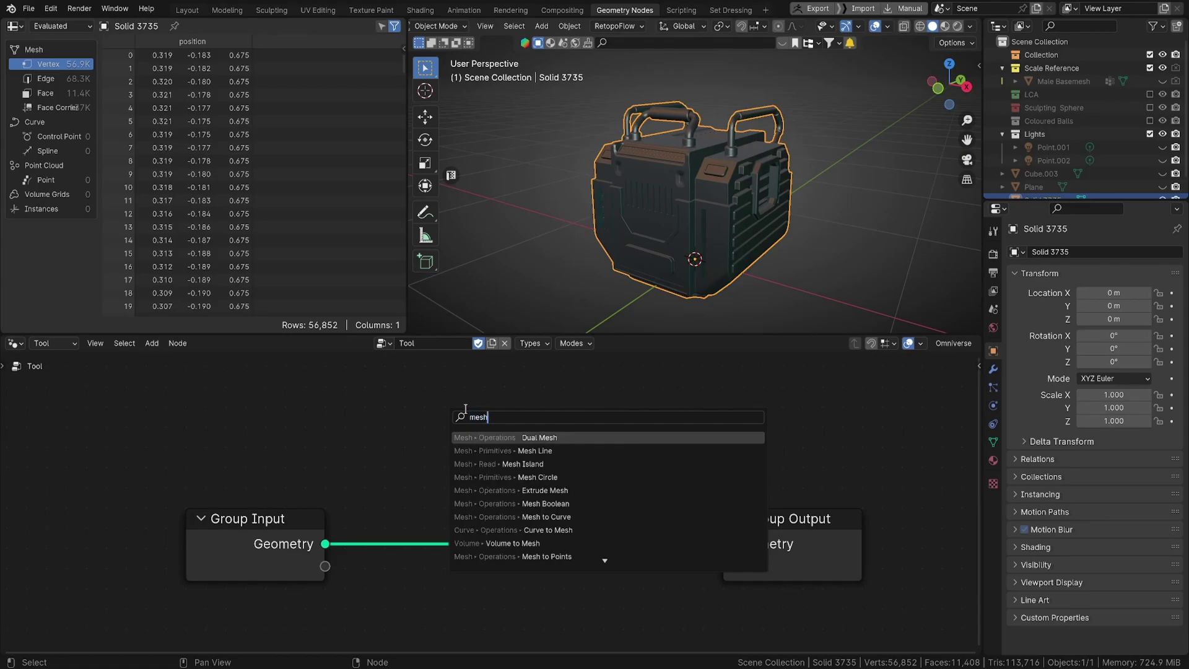
pyautogui.write(' t')
pyautogui.click(551, 463)
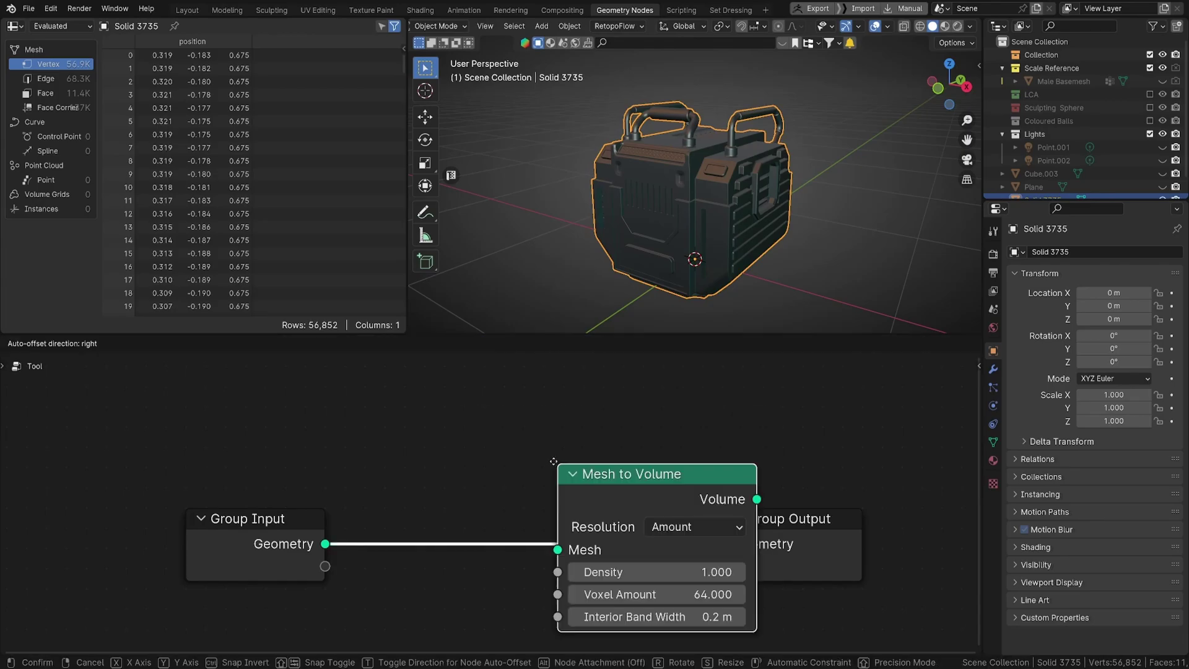
pyautogui.scroll(-8, 434, 396)
pyautogui.click(425, 423)
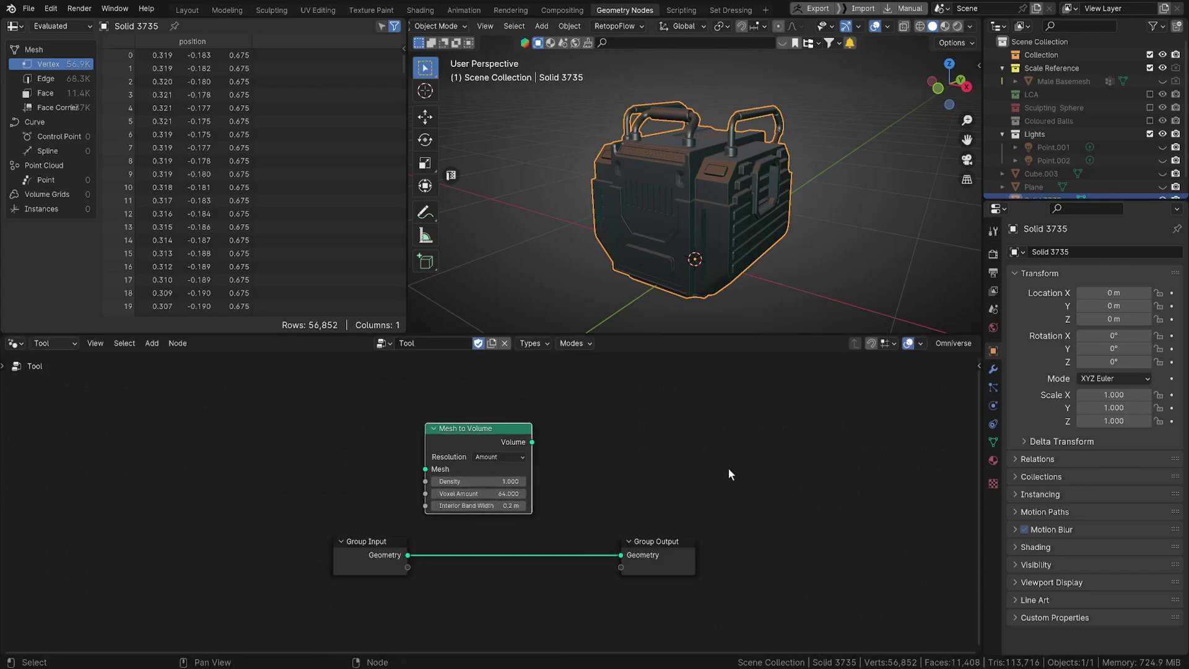
# Step: Add a Volume to Mesh node and place it unconnected beside the Mesh to Volume node
pyautogui.hotkey('shift', 'a')
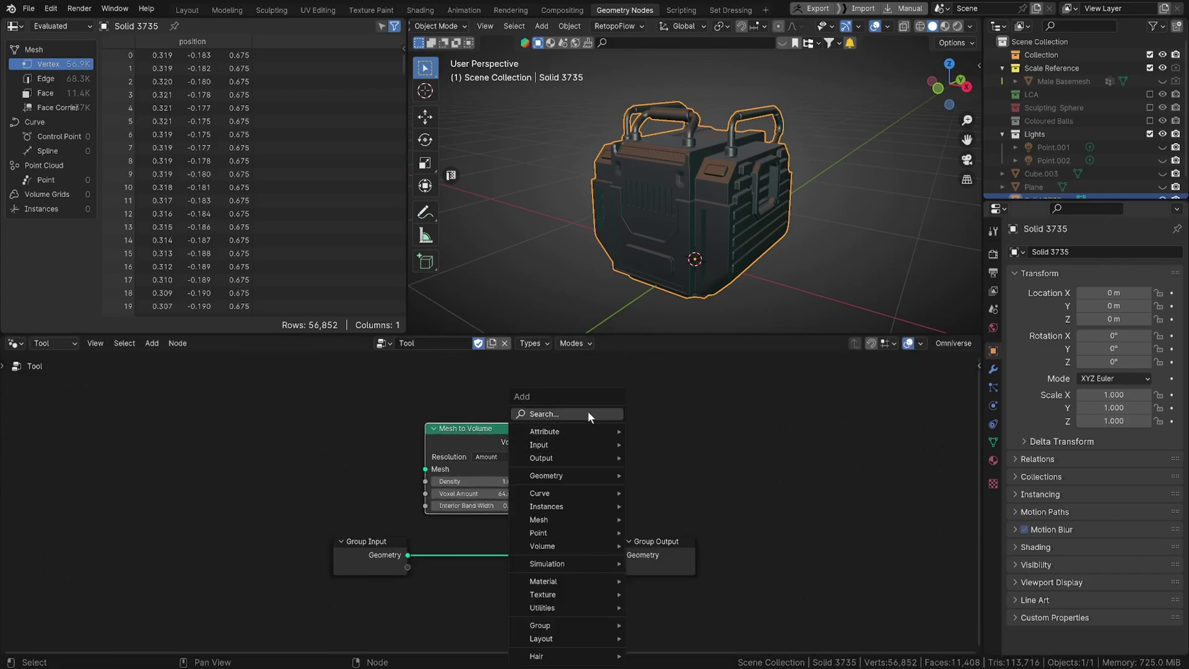
pyautogui.click(588, 411)
pyautogui.click(611, 463)
pyautogui.click(606, 430)
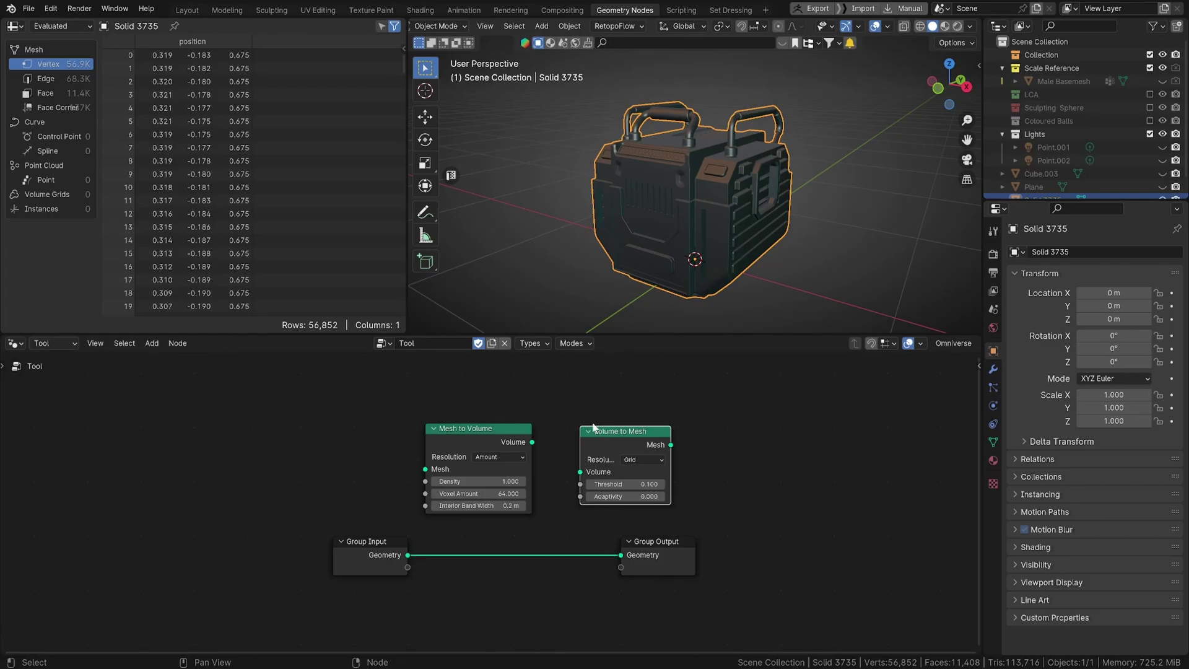
pyautogui.moveTo(592, 424); pyautogui.dragTo(570, 415, button='middle')
# Step: Shift the Group Output node slightly right and add a Set Shade Smooth node beside the Volume to Mesh node
pyautogui.moveTo(647, 533); pyautogui.dragTo(670, 548)
pyautogui.hotkey('shift', 'a')
pyautogui.click(691, 413)
pyautogui.write('set sh')
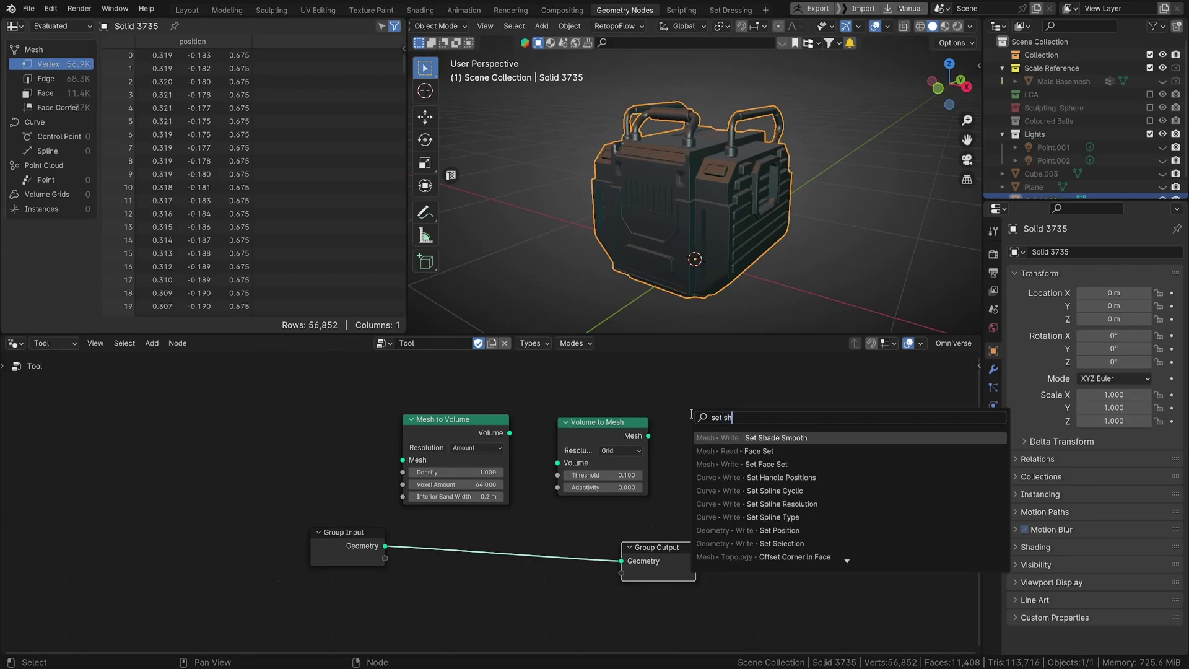
pyautogui.press('Return')
pyautogui.click(713, 430)
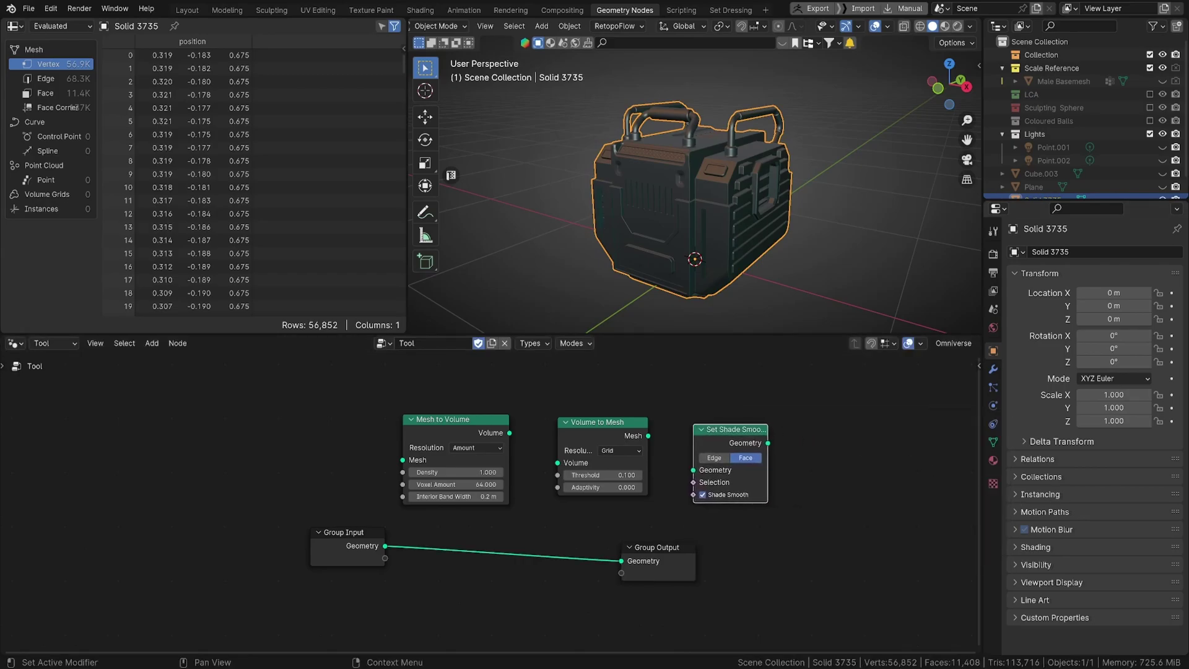
# Step: Rename the tool's node group as Remesh Optimal
pyautogui.scroll(3, 605, 518)
pyautogui.moveTo(581, 479); pyautogui.dragTo(577, 484, button='middle')
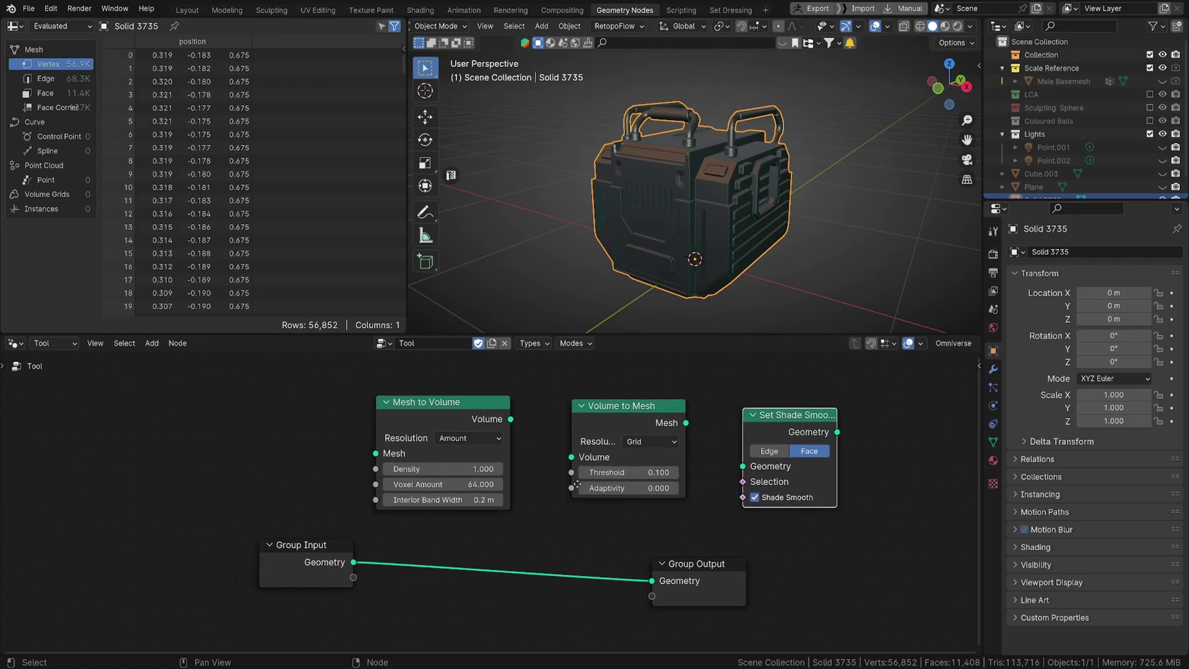
pyautogui.scroll(-2, 680, 476)
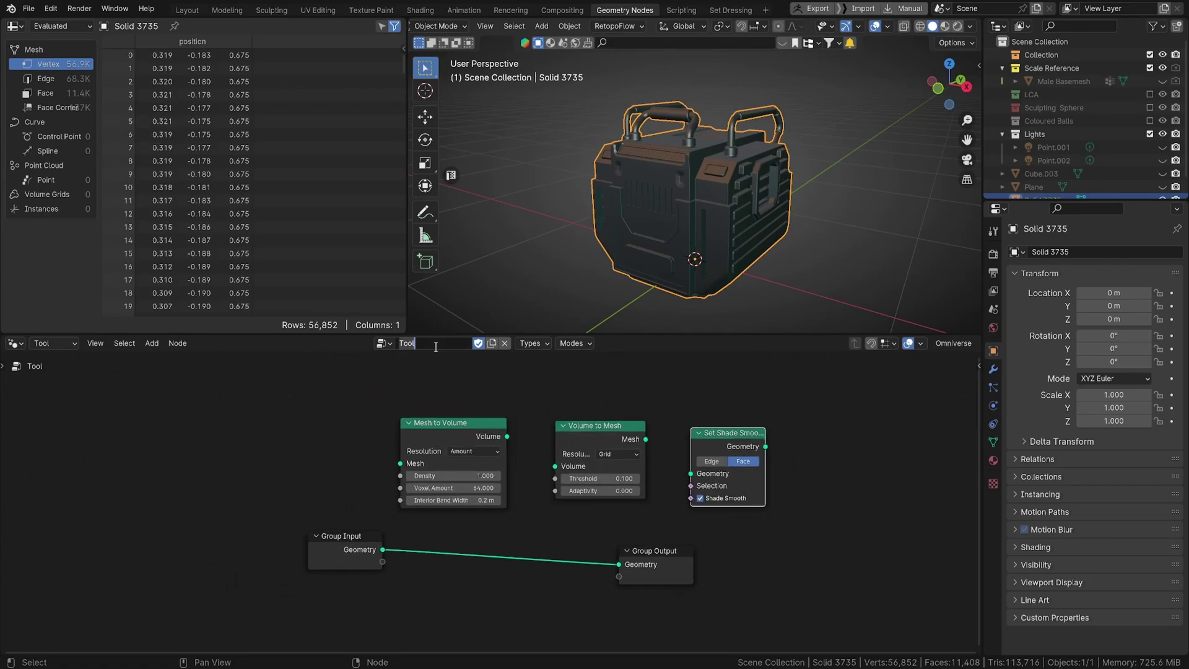
pyautogui.write('Remesh Optimal')
pyautogui.press('Return')
# Step: Spread out the tool's nodes, moving Group Input farther left and Group Output farther right of the three remeshing nodes
pyautogui.moveTo(462, 423); pyautogui.dragTo(426, 414)
pyautogui.moveTo(596, 425); pyautogui.dragTo(554, 410)
pyautogui.moveTo(734, 434); pyautogui.dragTo(687, 409)
pyautogui.moveTo(659, 551); pyautogui.dragTo(691, 534)
pyautogui.moveTo(333, 543); pyautogui.dragTo(223, 546)
pyautogui.moveTo(665, 533); pyautogui.dragTo(803, 539)
pyautogui.scroll(2, 545, 419)
pyautogui.scroll(-1, 669, 265)
# Step: Move the case along negative X and duplicate it twice along X, placing the copies at about X 0.03 m and 1.72 m
pyautogui.moveTo(668, 266); pyautogui.dragTo(734, 266, button='middle')
pyautogui.scroll(-6, 735, 267)
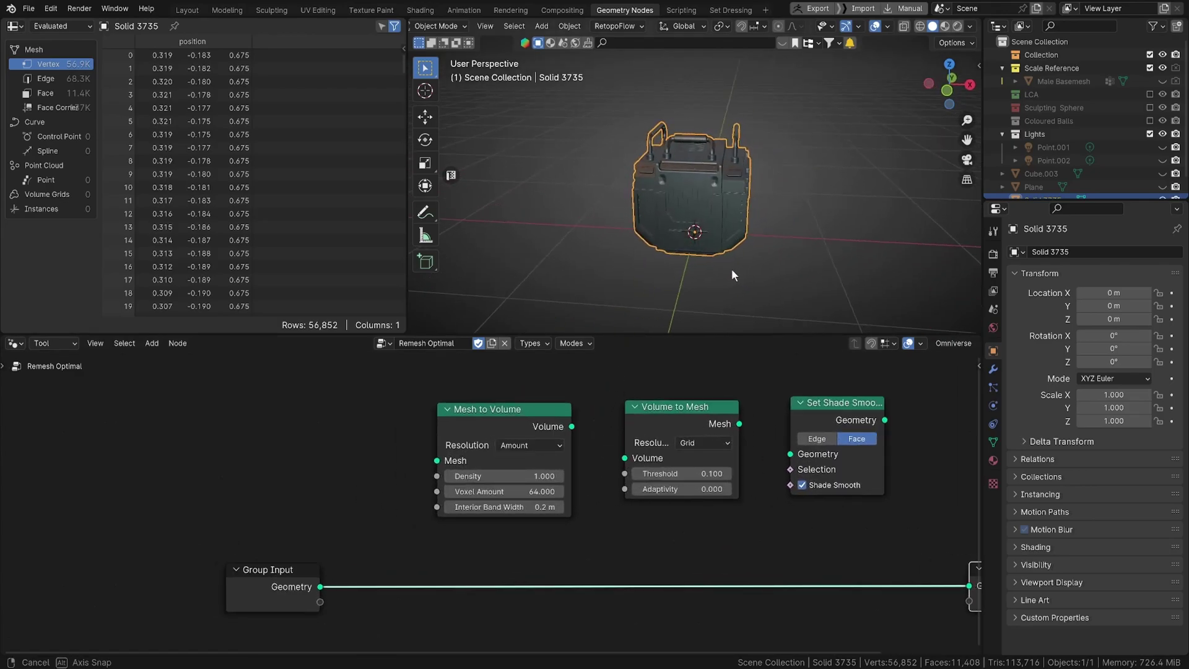
pyautogui.scroll(2, 728, 250)
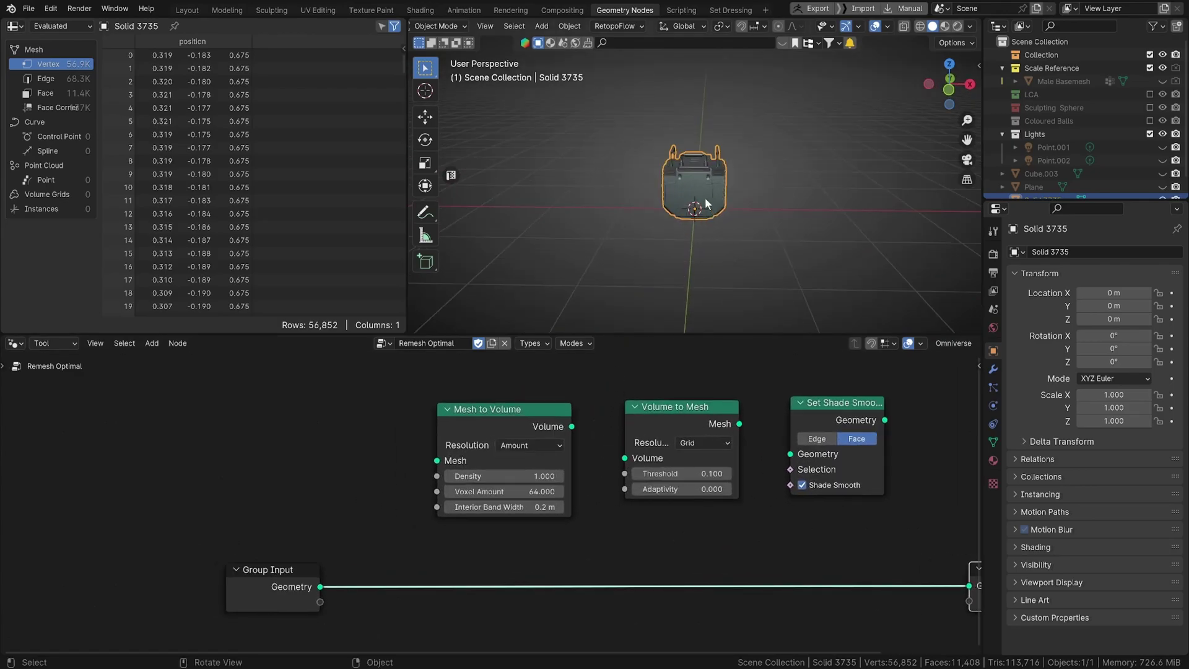
pyautogui.press('g')
pyautogui.press('x')
pyautogui.click(596, 211)
pyautogui.hotkey('shift', 'd')
pyautogui.press('x')
pyautogui.click(707, 218)
pyautogui.hotkey('shift', 'd')
pyautogui.press('x')
pyautogui.click(831, 218)
# Step: Set the Mesh to Volume node's Density to 5 and Voxel Amount to 512
pyautogui.scroll(2, 320, 586)
pyautogui.click(567, 459)
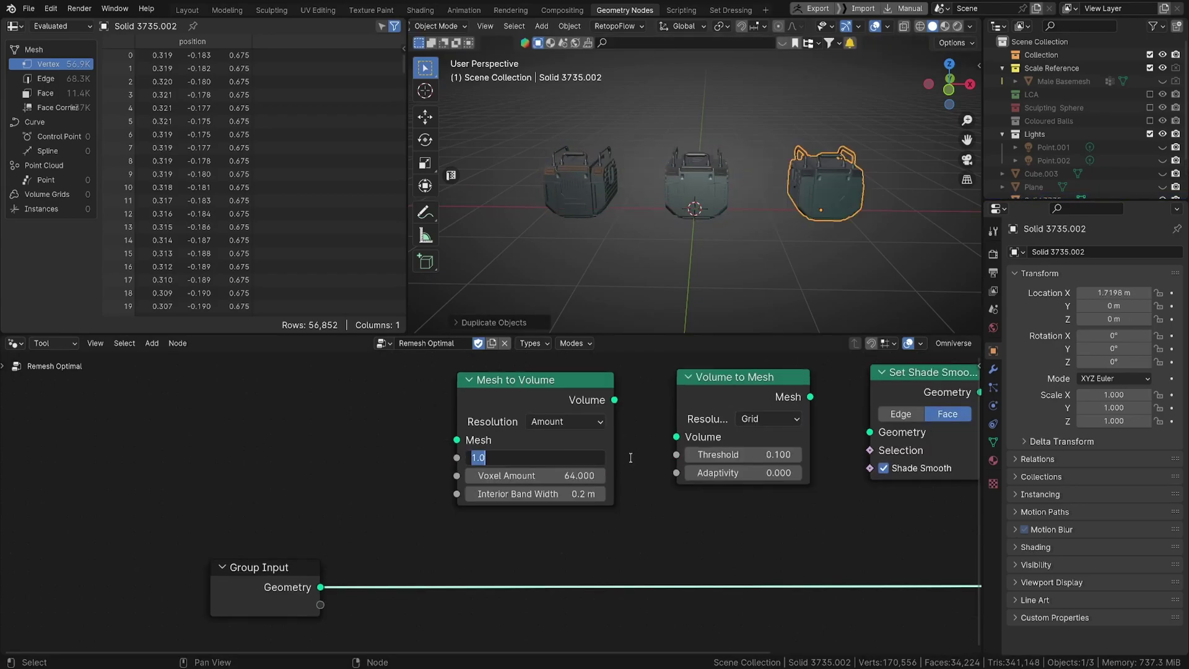
pyautogui.write('5')
pyautogui.press('Return')
pyautogui.click(570, 474)
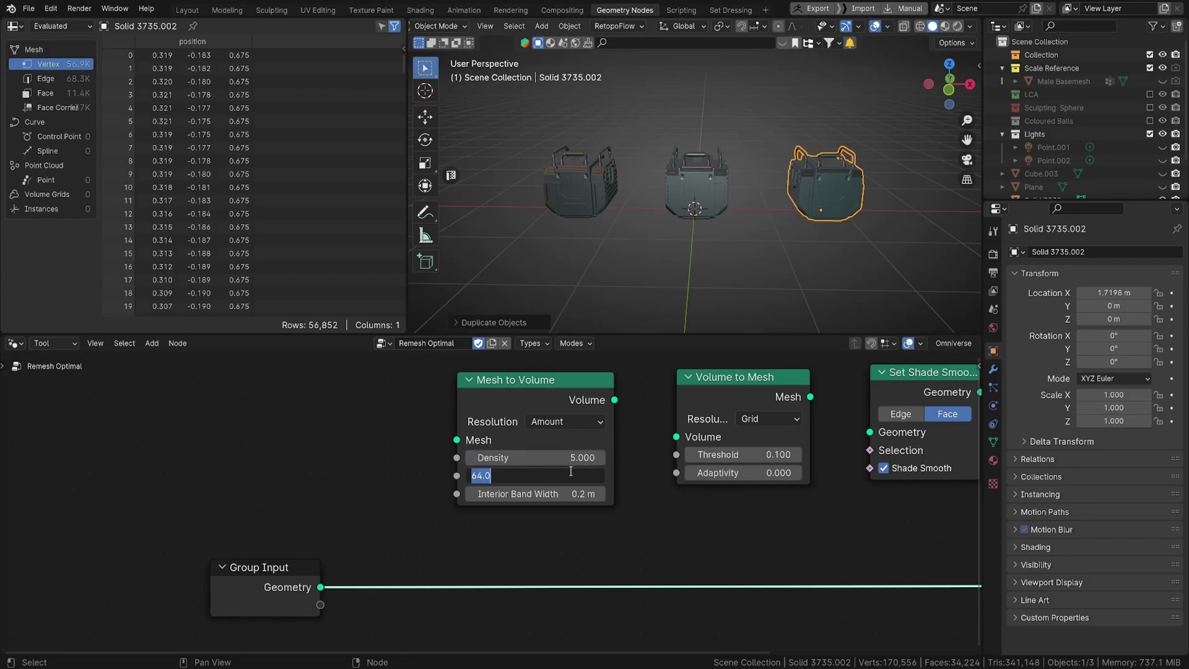
pyautogui.write('512')
pyautogui.press('Return')
# Step: Set the Volume to Mesh node's Threshold to 0.05 and Adaptivity to 0
pyautogui.click(742, 455)
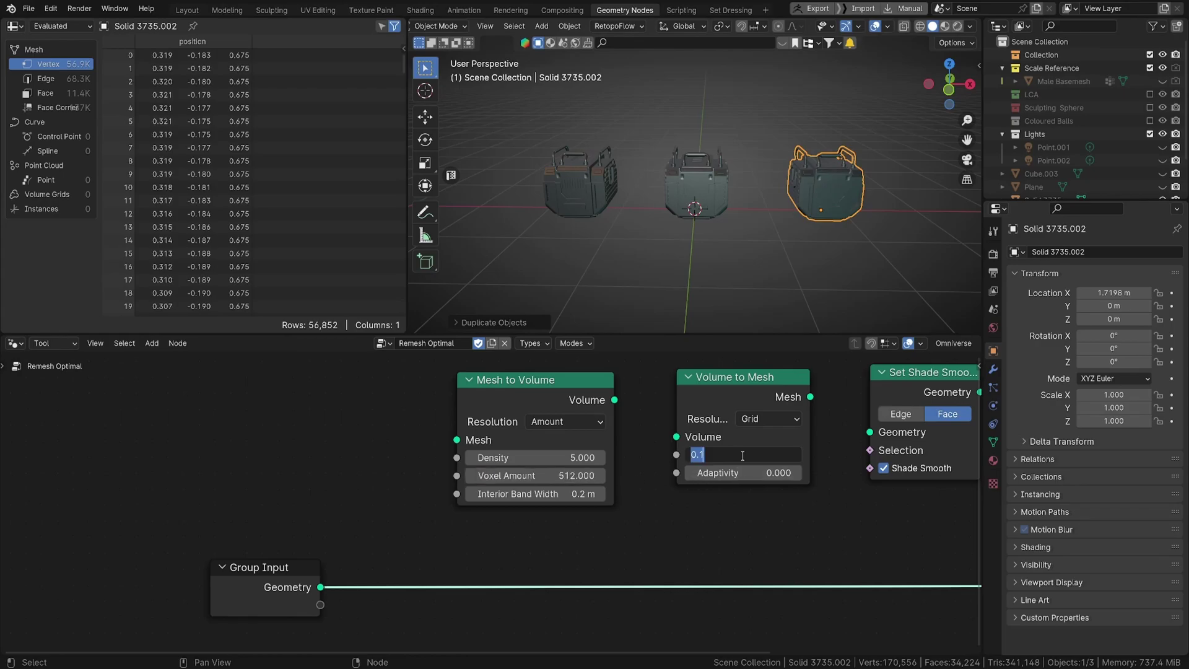
pyautogui.write('0.05')
pyautogui.press('Return')
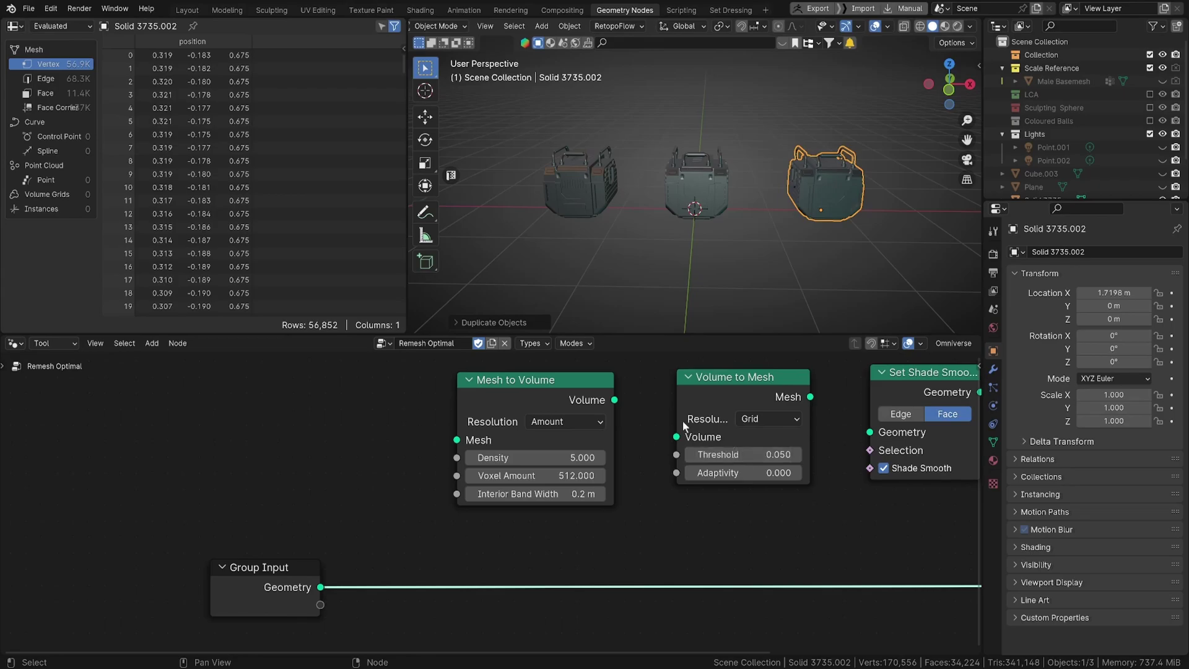
pyautogui.click(747, 472)
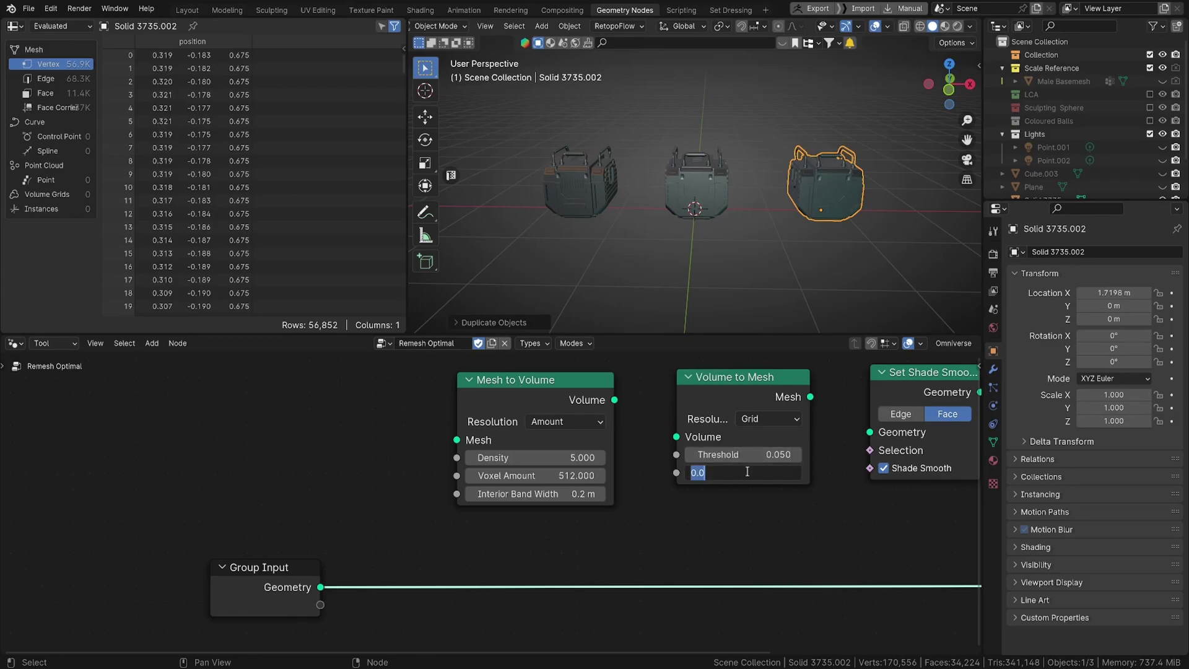
pyautogui.write('0')
pyautogui.press('Return')
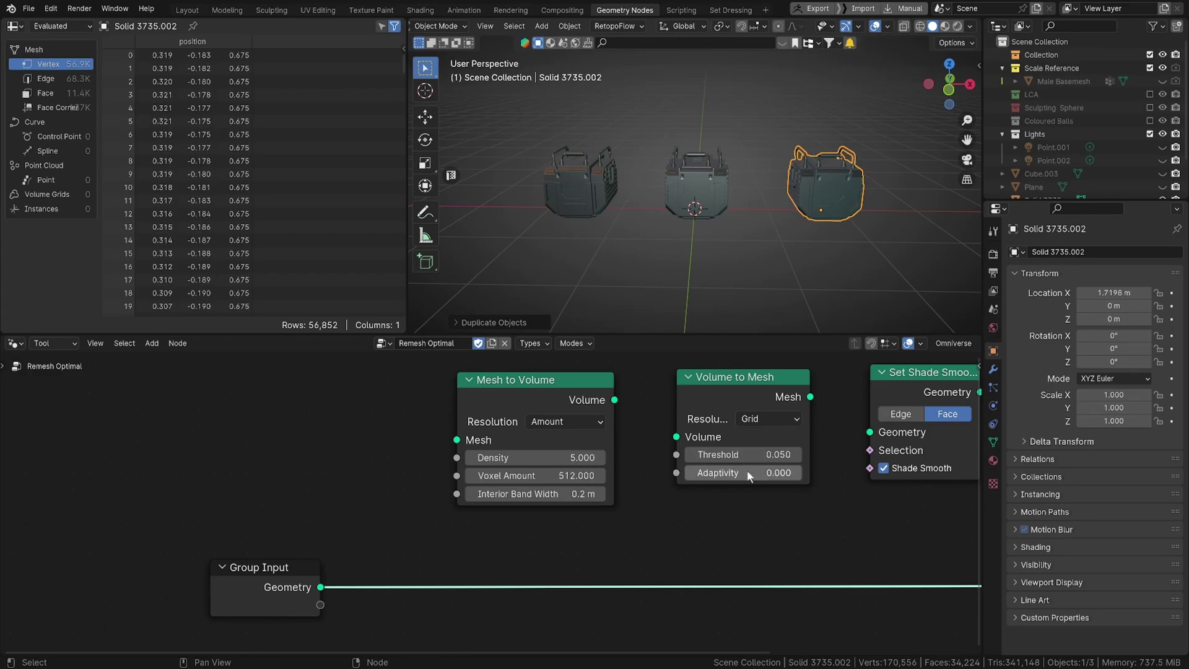
# Step: Nudge the Mesh to Volume and Set Shade Smooth nodes slightly farther from the Volume to Mesh node
pyautogui.scroll(-1, 530, 460)
pyautogui.moveTo(531, 461); pyautogui.dragTo(539, 455, button='middle')
pyautogui.moveTo(497, 438); pyautogui.dragTo(484, 444)
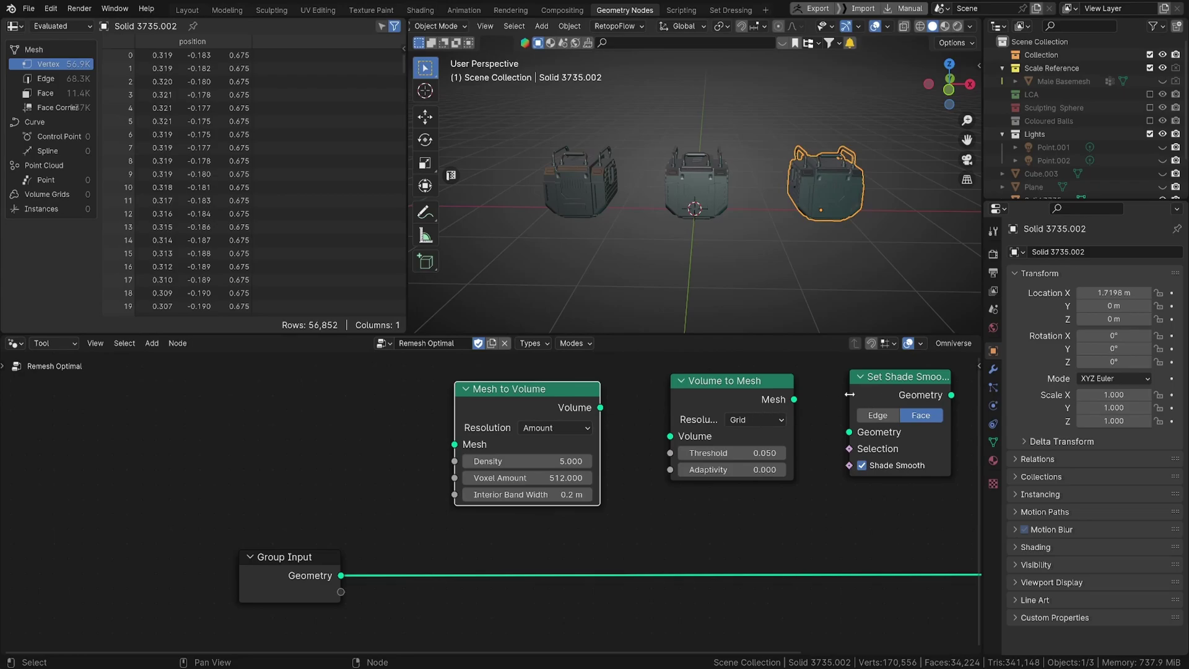
pyautogui.moveTo(837, 392); pyautogui.dragTo(686, 397, button='middle')
pyautogui.moveTo(749, 388); pyautogui.dragTo(765, 392)
# Step: Link Group Input geometry through Mesh to Volume, Volume to Mesh and Set Shade Smooth to Group Output
pyautogui.moveTo(434, 553); pyautogui.dragTo(538, 528, button='middle')
pyautogui.moveTo(294, 556); pyautogui.dragTo(412, 429)
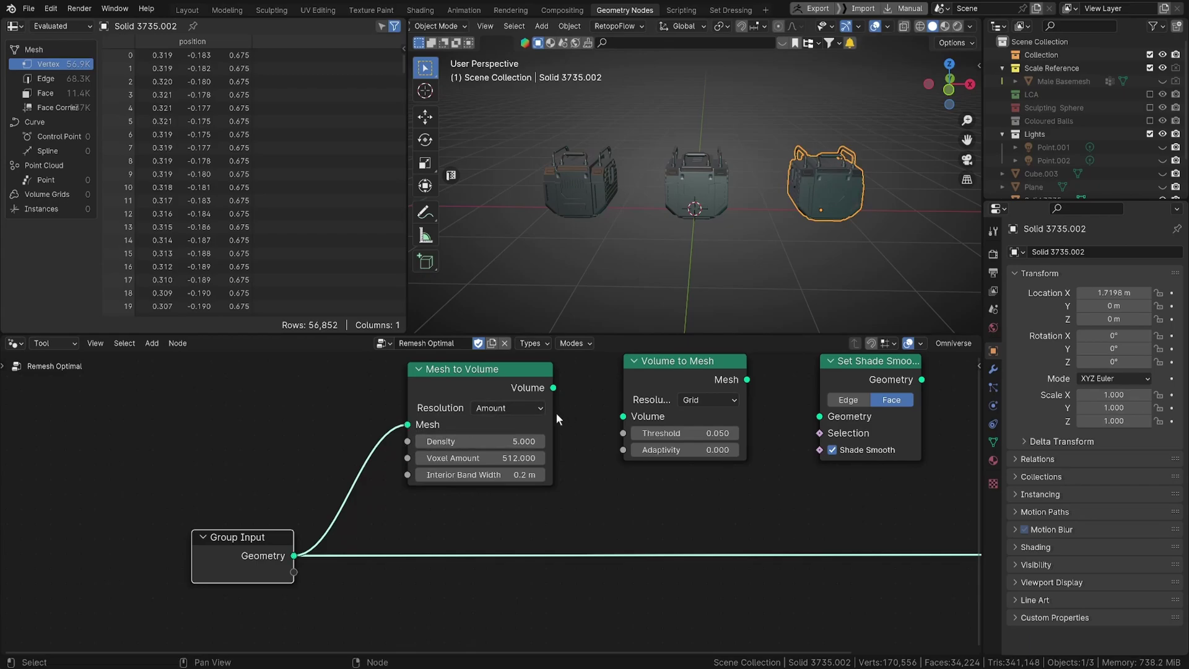
pyautogui.moveTo(553, 388); pyautogui.dragTo(629, 418)
pyautogui.moveTo(747, 380); pyautogui.dragTo(820, 417)
pyautogui.scroll(-1, 813, 463)
pyautogui.moveTo(814, 463); pyautogui.dragTo(610, 470, button='middle')
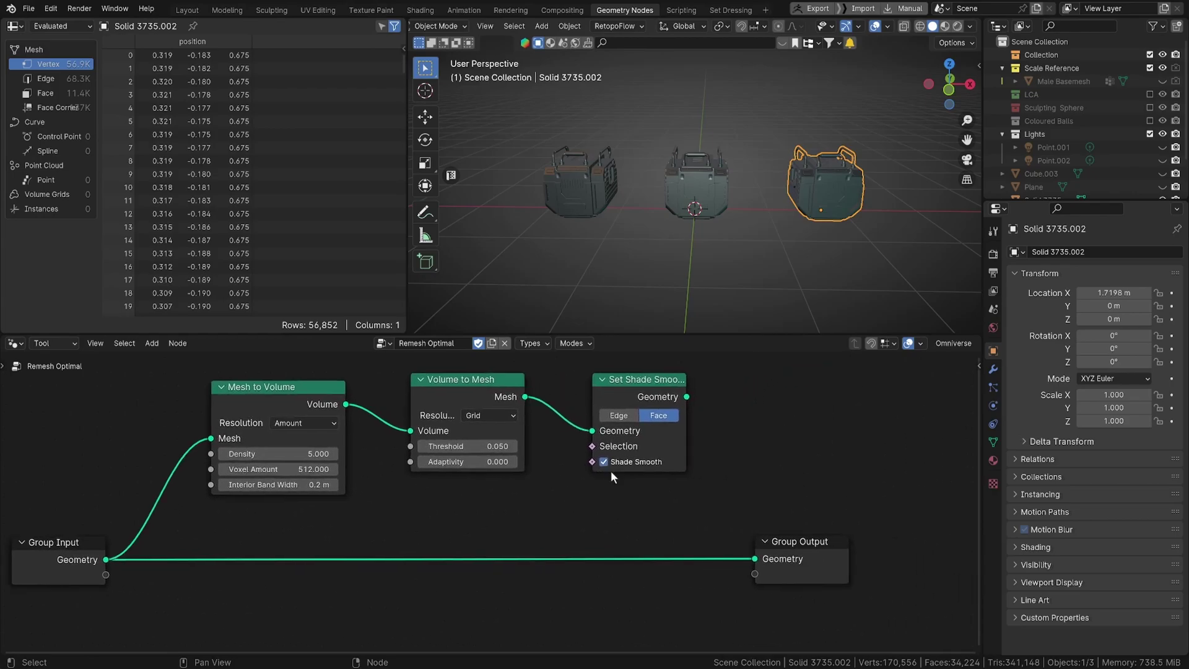
pyautogui.moveTo(687, 397); pyautogui.dragTo(760, 561)
# Step: Create a new tool named Remesh Even containing pasted copies of the Mesh to Volume, Volume to Mesh and Set Shade Smooth nodes
pyautogui.scroll(-2, 622, 523)
pyautogui.moveTo(375, 420); pyautogui.dragTo(412, 434, button='middle')
pyautogui.moveTo(267, 375); pyautogui.dragTo(738, 532)
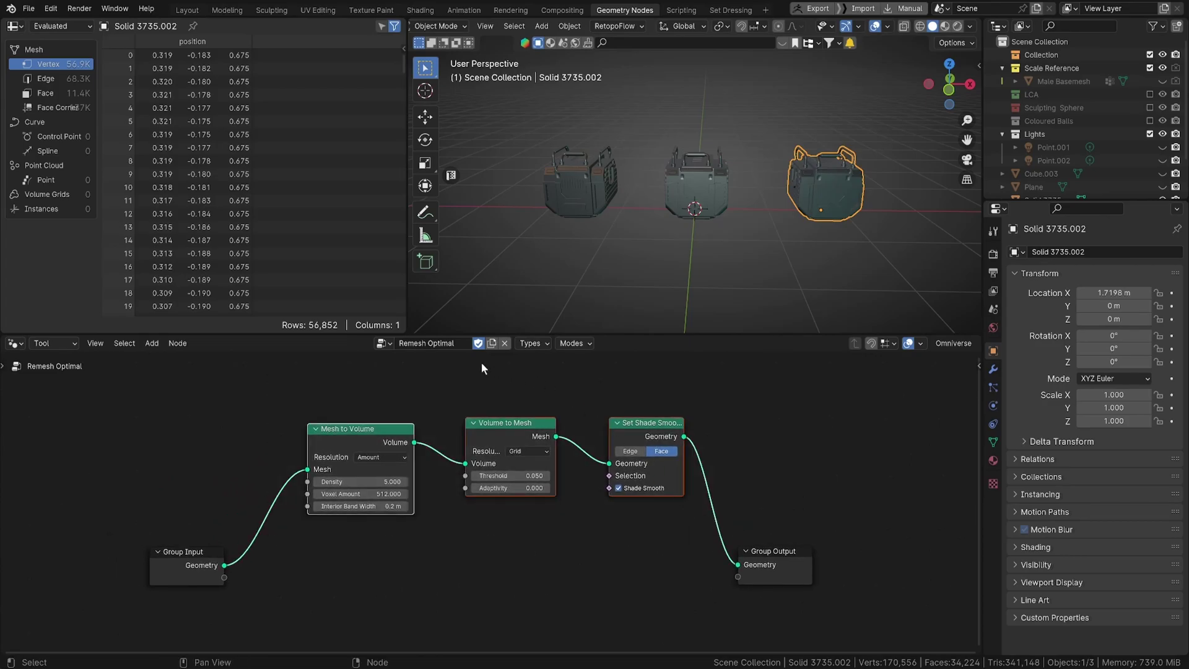
pyautogui.click(384, 343)
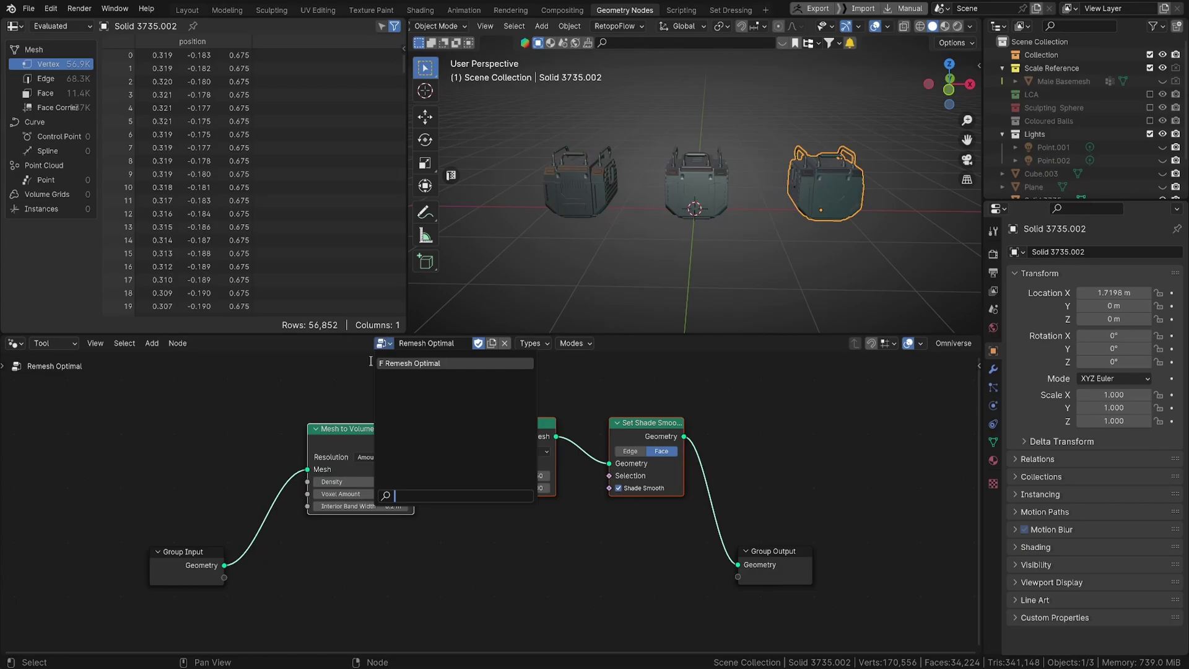
pyautogui.click(504, 343)
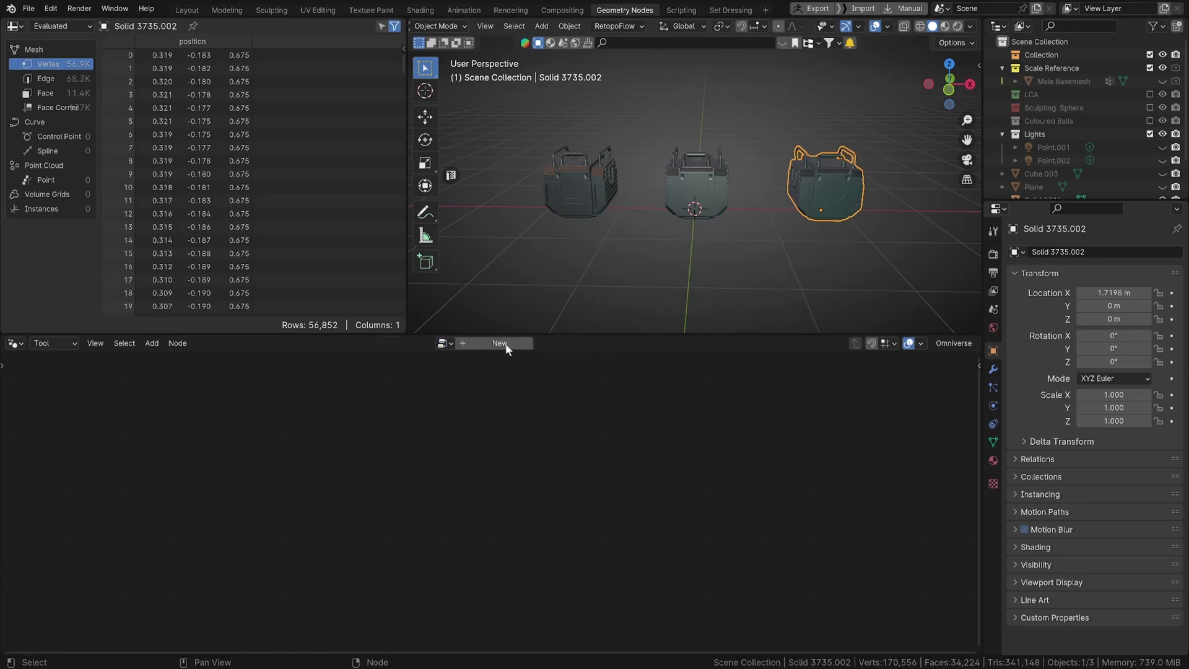
pyautogui.click(471, 348)
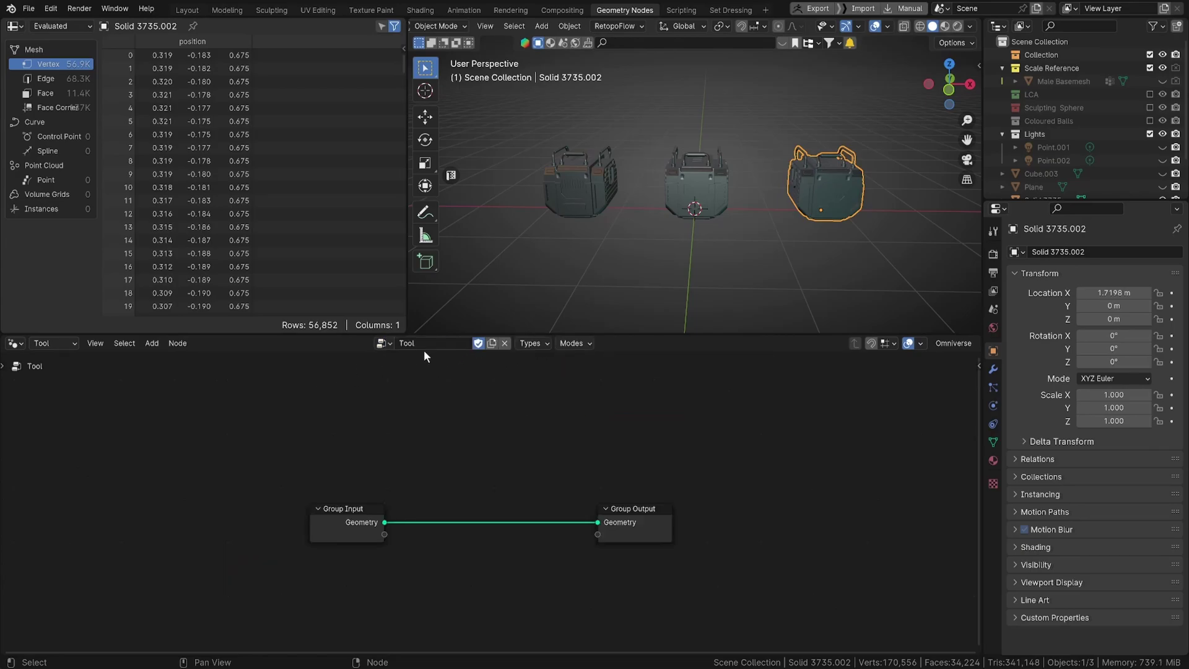
pyautogui.write('Remesh Even')
pyautogui.press('Return')
pyautogui.hotkey('ctrl', 'v')
# Step: Switch back to Remesh Optimal and expose Density, Voxel Amount, Threshold and Adaptivity as Group Input sockets
pyautogui.click(382, 343)
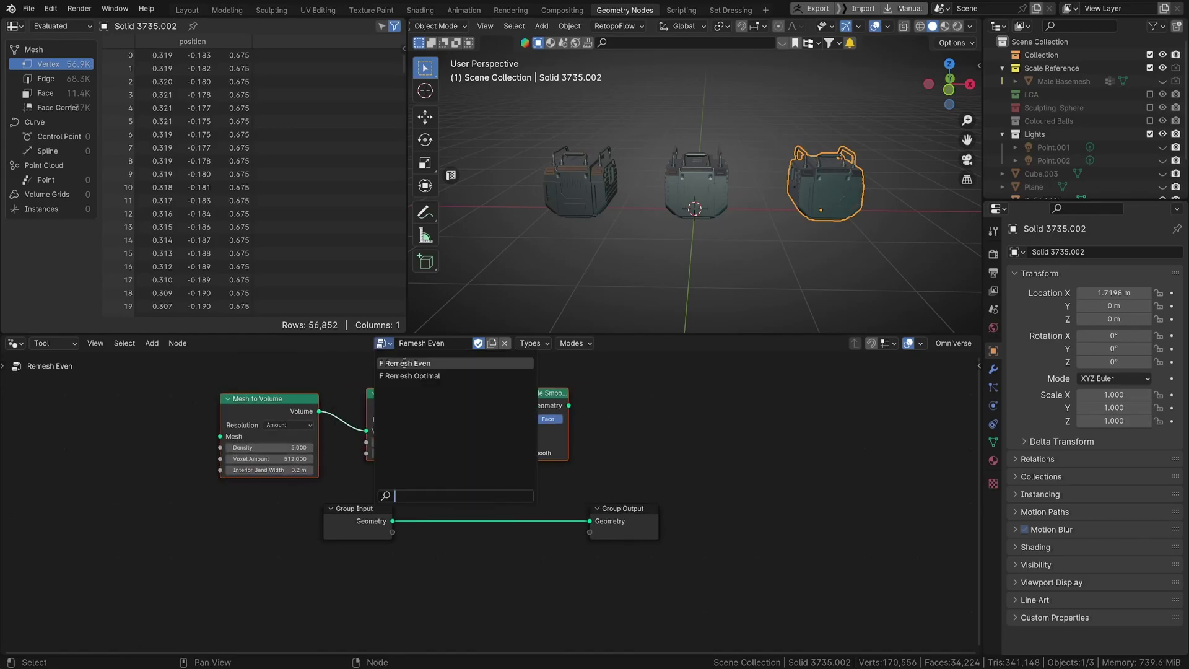
pyautogui.click(418, 375)
pyautogui.moveTo(541, 443); pyautogui.dragTo(692, 388, button='middle')
pyautogui.scroll(-2, 692, 389)
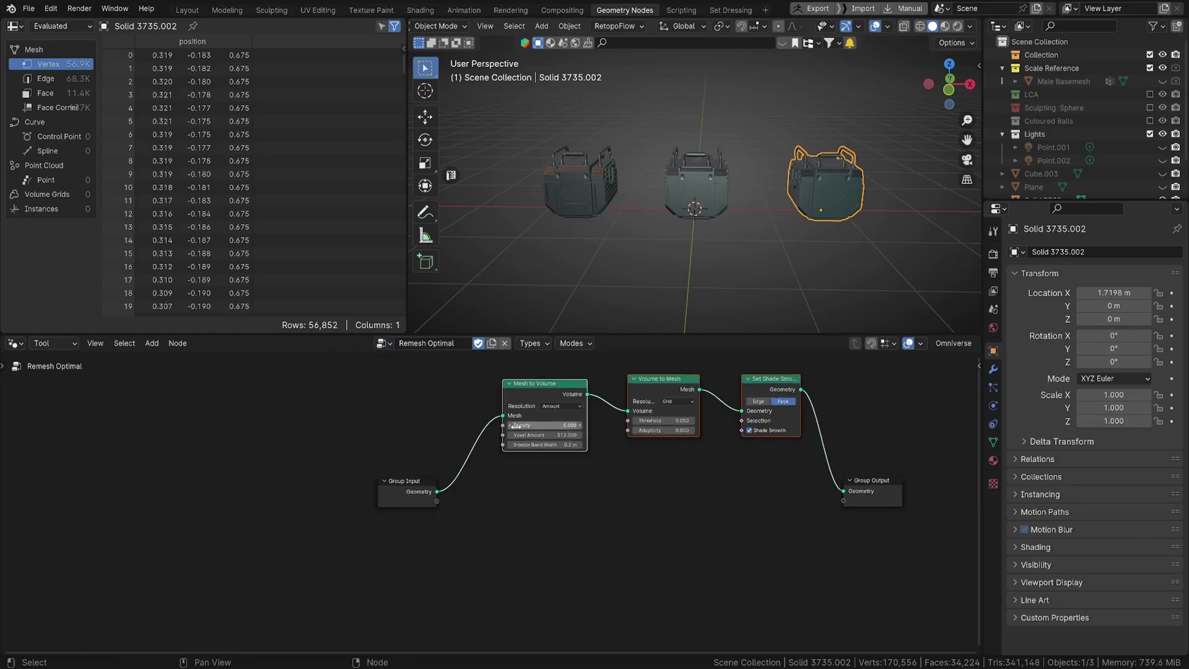
pyautogui.moveTo(503, 426); pyautogui.dragTo(437, 502)
pyautogui.moveTo(503, 434); pyautogui.dragTo(435, 510)
pyautogui.moveTo(628, 421); pyautogui.dragTo(439, 521)
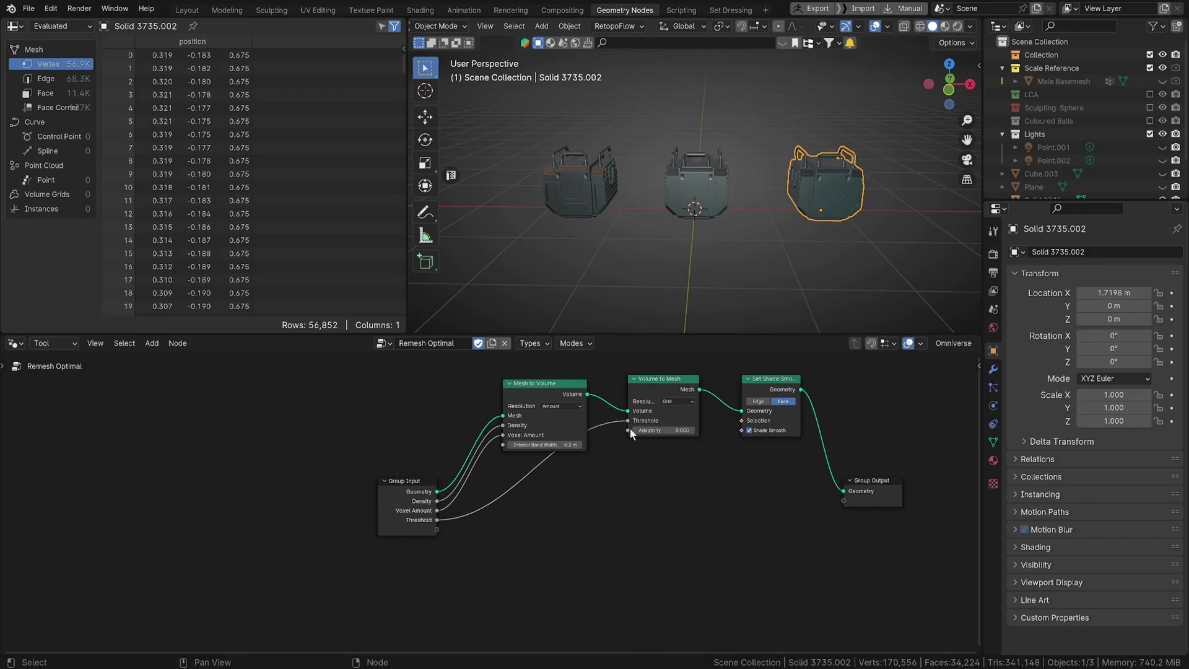
pyautogui.moveTo(628, 429); pyautogui.dragTo(440, 531)
pyautogui.moveTo(759, 397); pyautogui.dragTo(722, 436, button='middle')
# Step: Run the Remesh Optimal tool on the duplicate case at X 1.72 m in Edit Mode and inspect its new topology
pyautogui.moveTo(971, 181); pyautogui.dragTo(800, 231, button='middle')
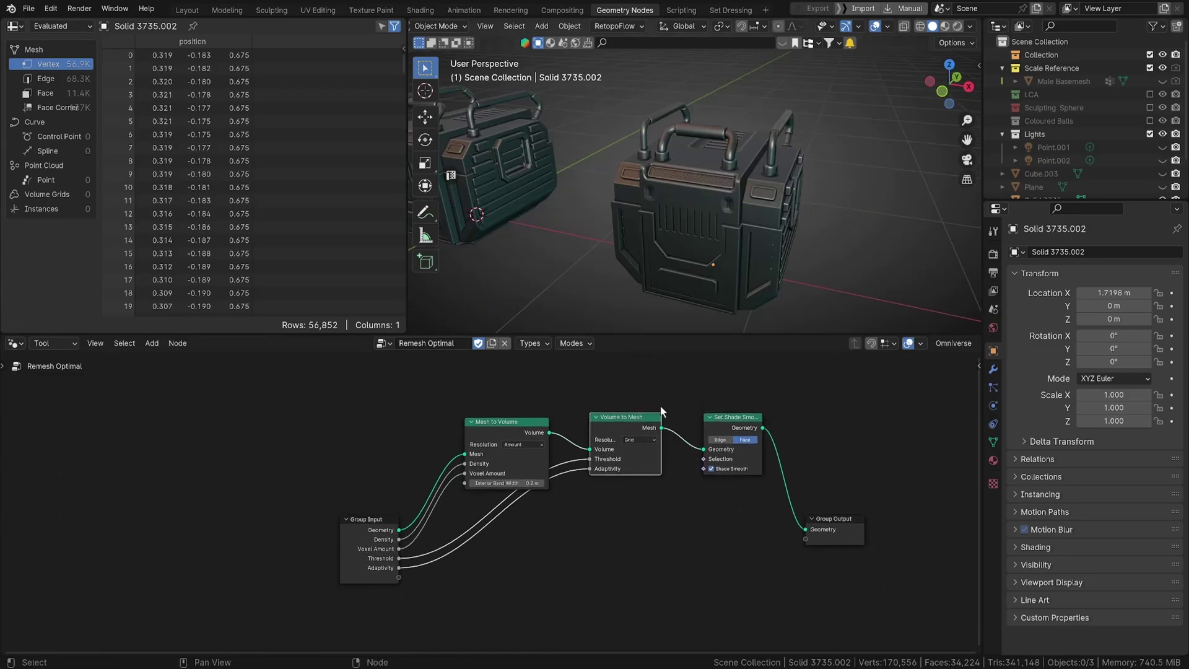
pyautogui.click(739, 189)
pyautogui.press('Tab')
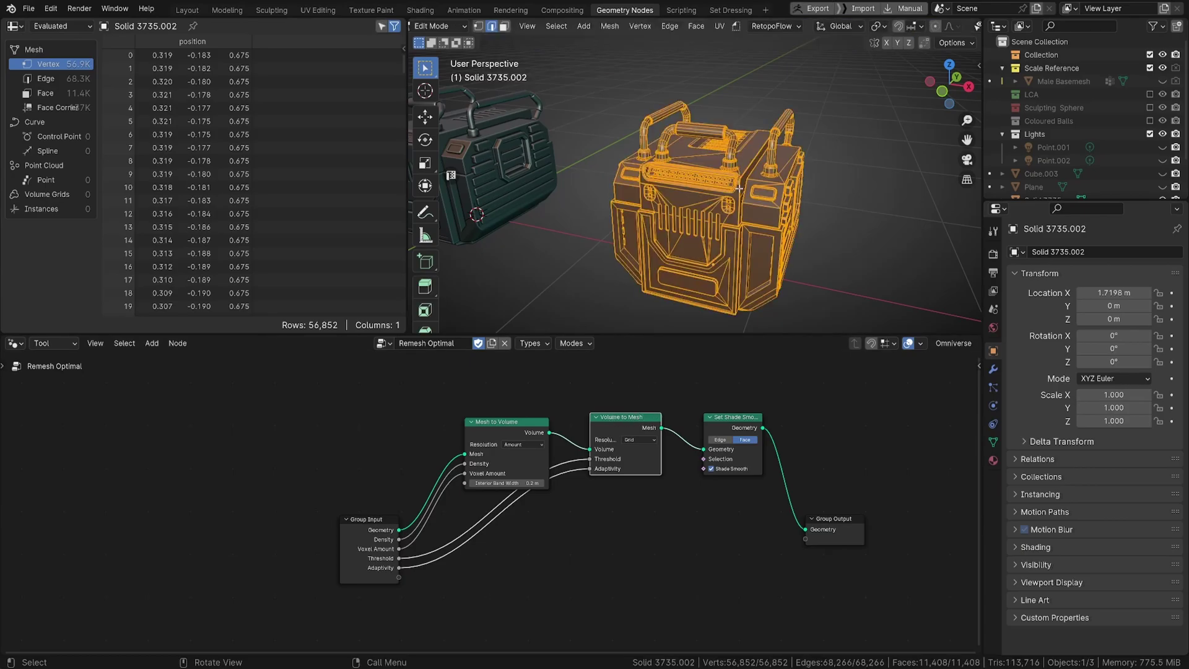
pyautogui.moveTo(746, 194); pyautogui.dragTo(740, 90, button='middle')
pyautogui.scroll(1, 741, 90)
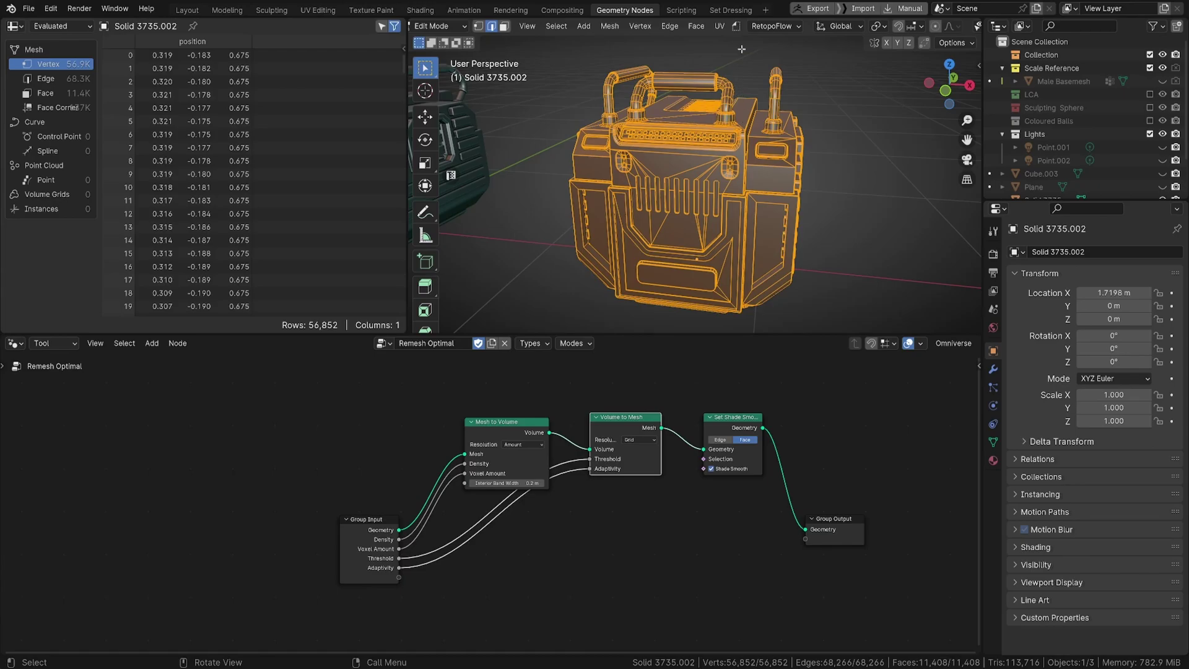
pyautogui.click(738, 23)
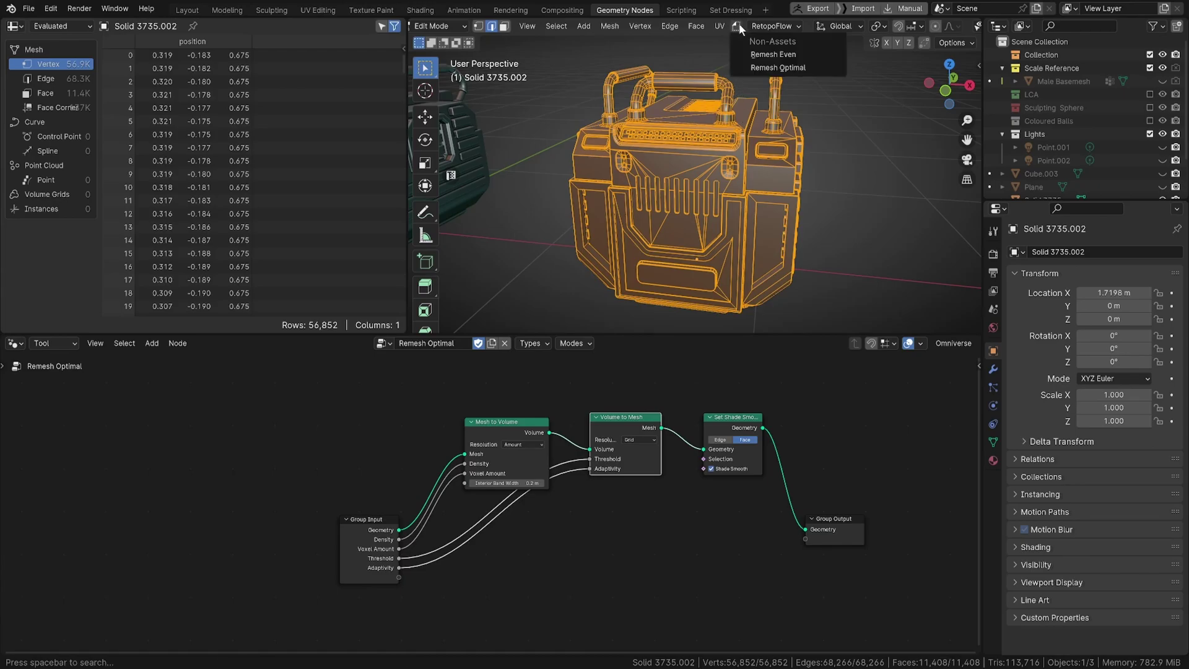
pyautogui.click(765, 70)
pyautogui.scroll(3, 693, 153)
pyautogui.moveTo(693, 154); pyautogui.dragTo(557, 235, button='middle')
pyautogui.scroll(-1, 582, 417)
pyautogui.scroll(5, 564, 436)
# Step: Rename the Remesh Optimal tool as Remesh Even
pyautogui.click(443, 344)
pyautogui.moveTo(433, 343); pyautogui.dragTo(460, 344)
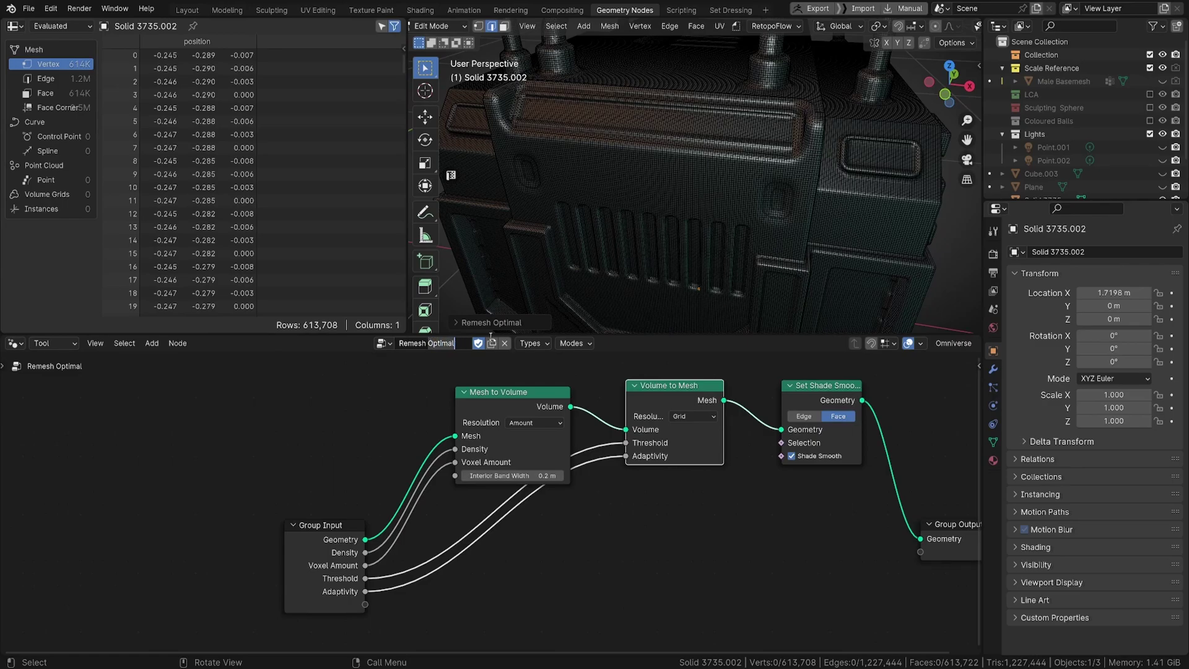
pyautogui.write('Even')
pyautogui.press('Return')
# Step: Return the remeshed case to Object Mode and make the Remesh Even tool available in Sculpt Mode
pyautogui.press('Tab')
pyautogui.moveTo(741, 191); pyautogui.dragTo(796, 195, button='middle')
pyautogui.click(587, 347)
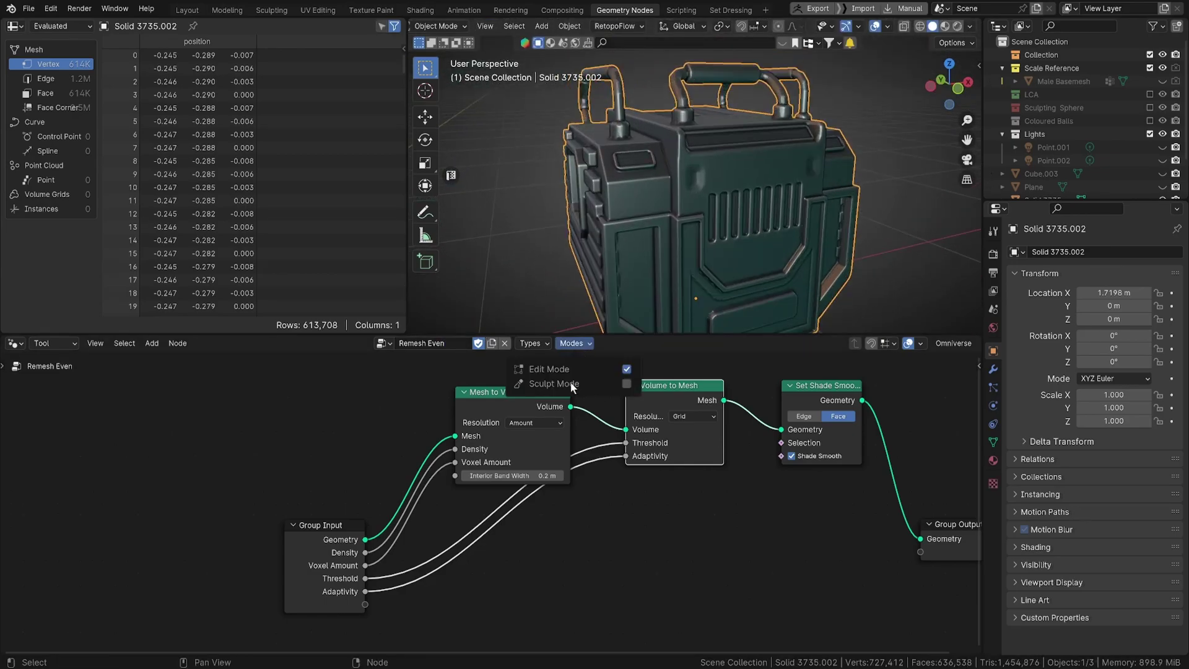
pyautogui.click(586, 344)
pyautogui.click(585, 344)
pyautogui.click(627, 384)
# Step: In the Remesh Even.001 tool, move the Group Input node farther left and the Group Output node farther right
pyautogui.scroll(-3, 694, 388)
pyautogui.moveTo(693, 388); pyautogui.dragTo(632, 392, button='middle')
pyautogui.scroll(2, 635, 386)
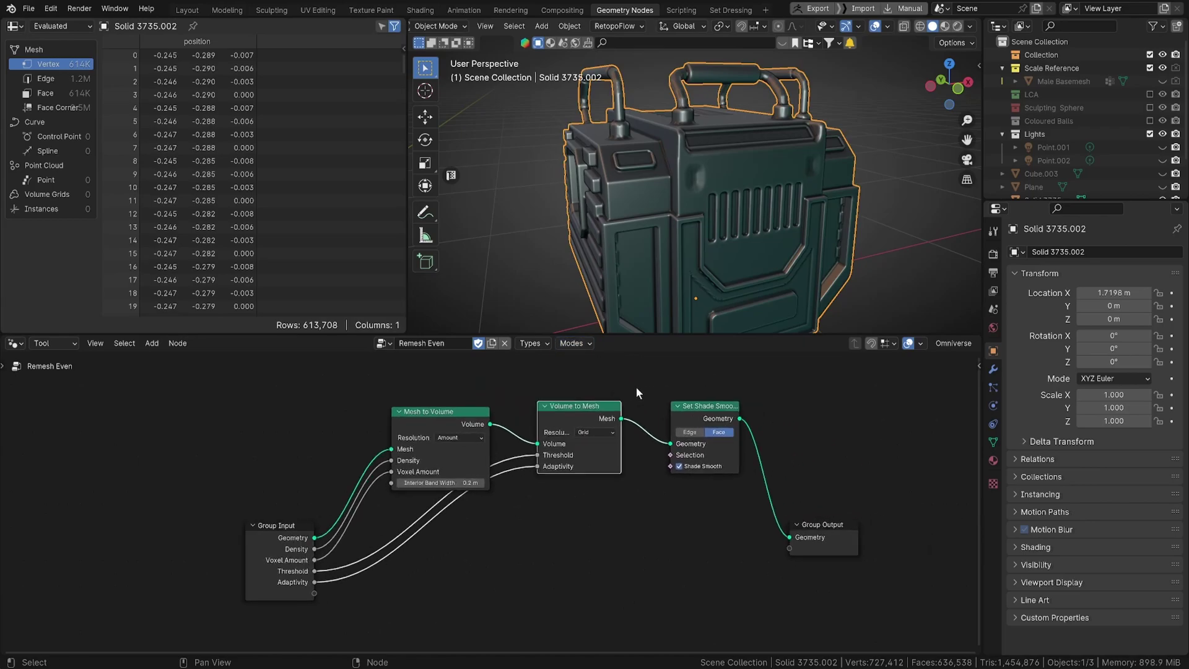
pyautogui.moveTo(759, 270); pyautogui.dragTo(746, 244, button='middle')
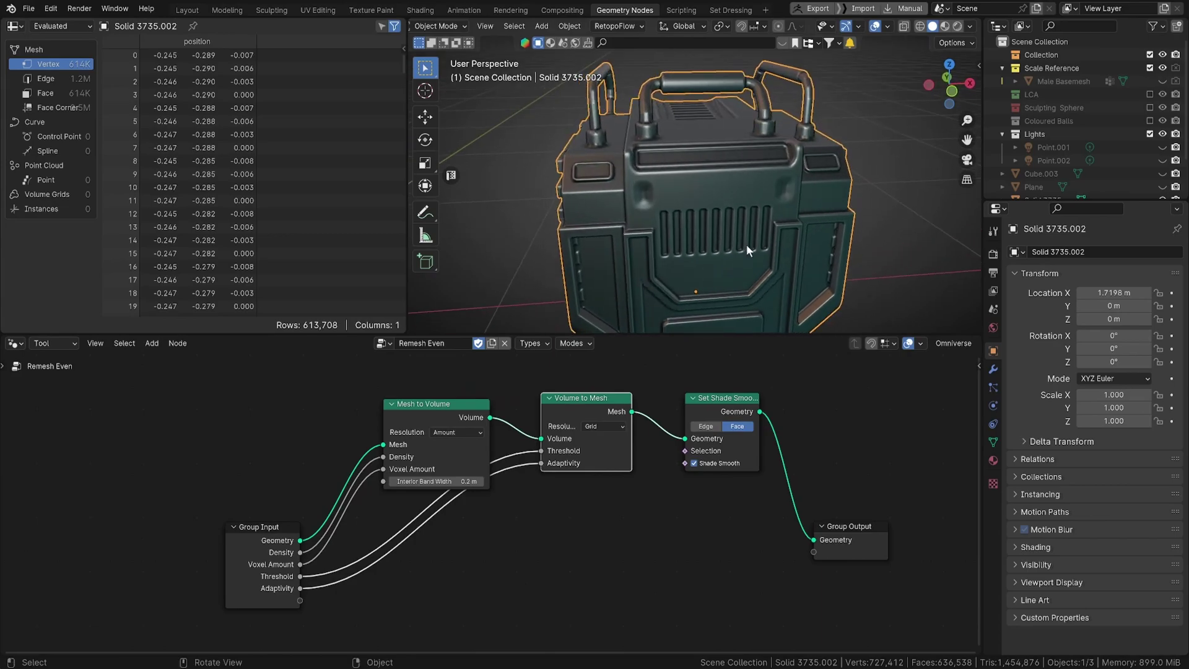
pyautogui.moveTo(753, 195); pyautogui.dragTo(727, 189, button='middle')
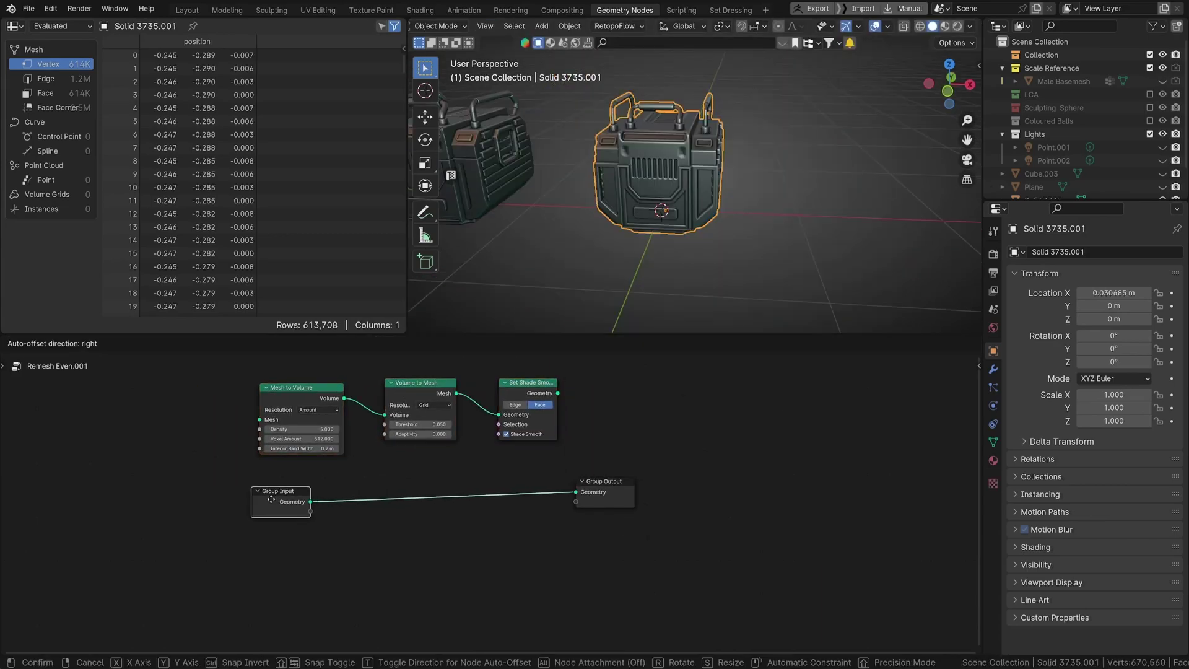
pyautogui.moveTo(269, 497); pyautogui.dragTo(162, 494)
pyautogui.moveTo(610, 492); pyautogui.dragTo(653, 489)
# Step: In the Mesh to Volume node, enter a density of 5 and a voxel amount of 512
pyautogui.moveTo(519, 474); pyautogui.dragTo(822, 499, button='middle')
pyautogui.scroll(4, 727, 481)
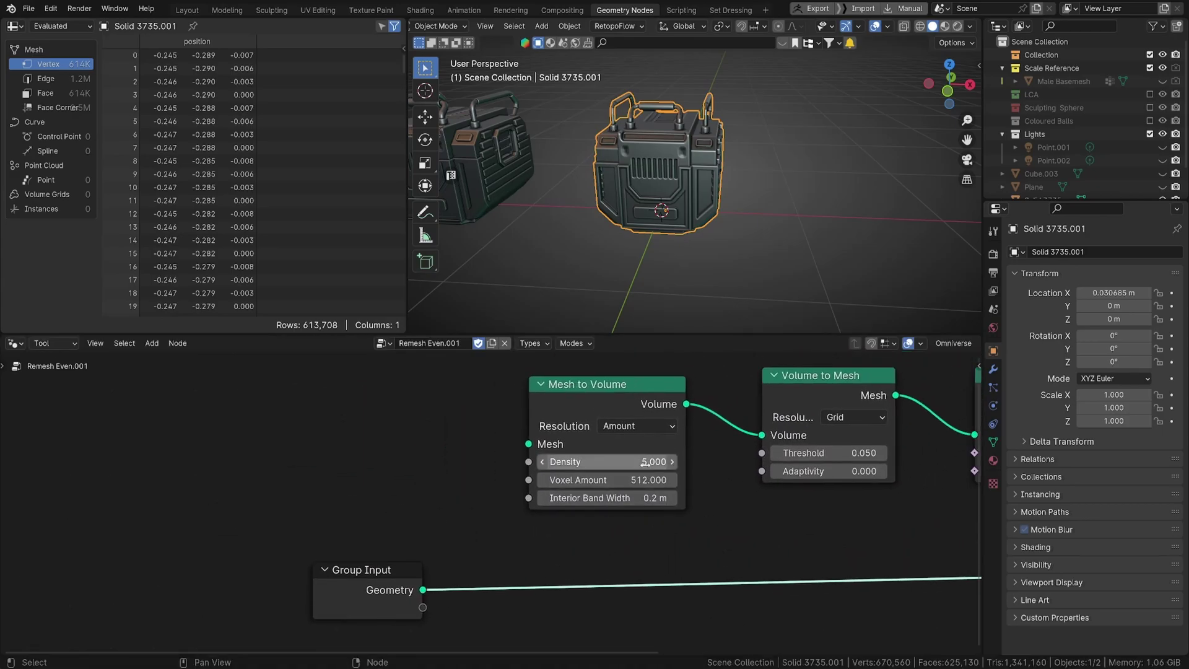
pyautogui.click(646, 463)
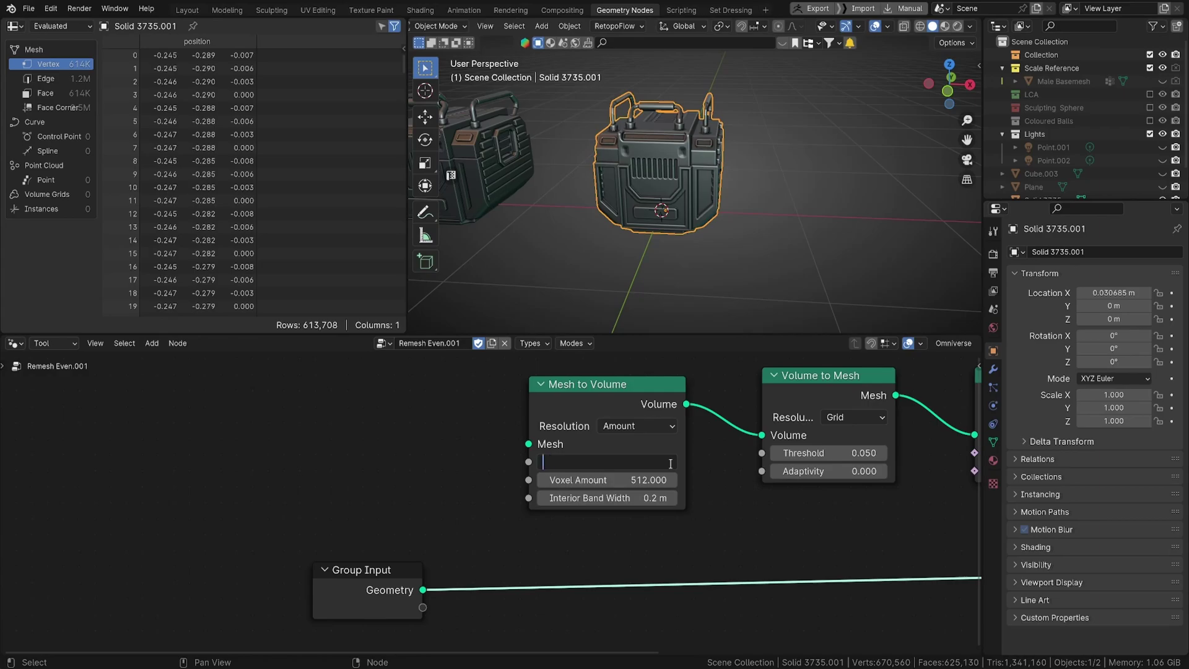
pyautogui.press('Tab')
pyautogui.write('5')
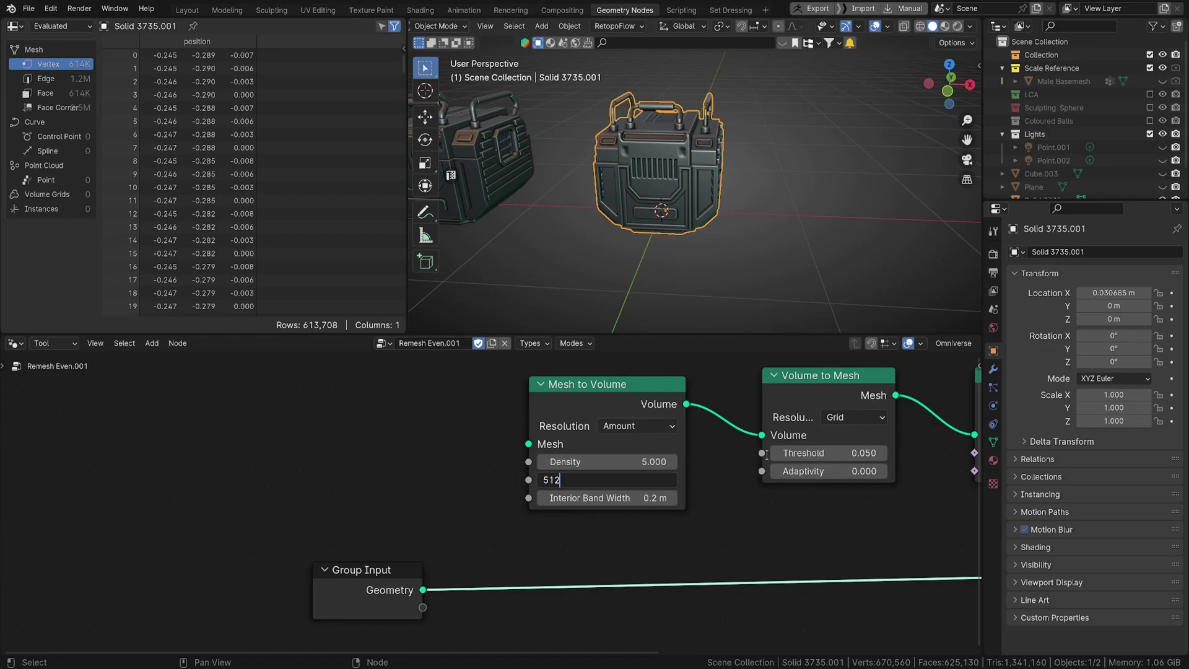
pyautogui.write('12')
pyautogui.press('Return')
# Step: Set the Volume to Mesh node's threshold to 0.025 and its adaptivity to 0.01
pyautogui.click(827, 453)
pyautogui.write('0.025')
pyautogui.press('Tab')
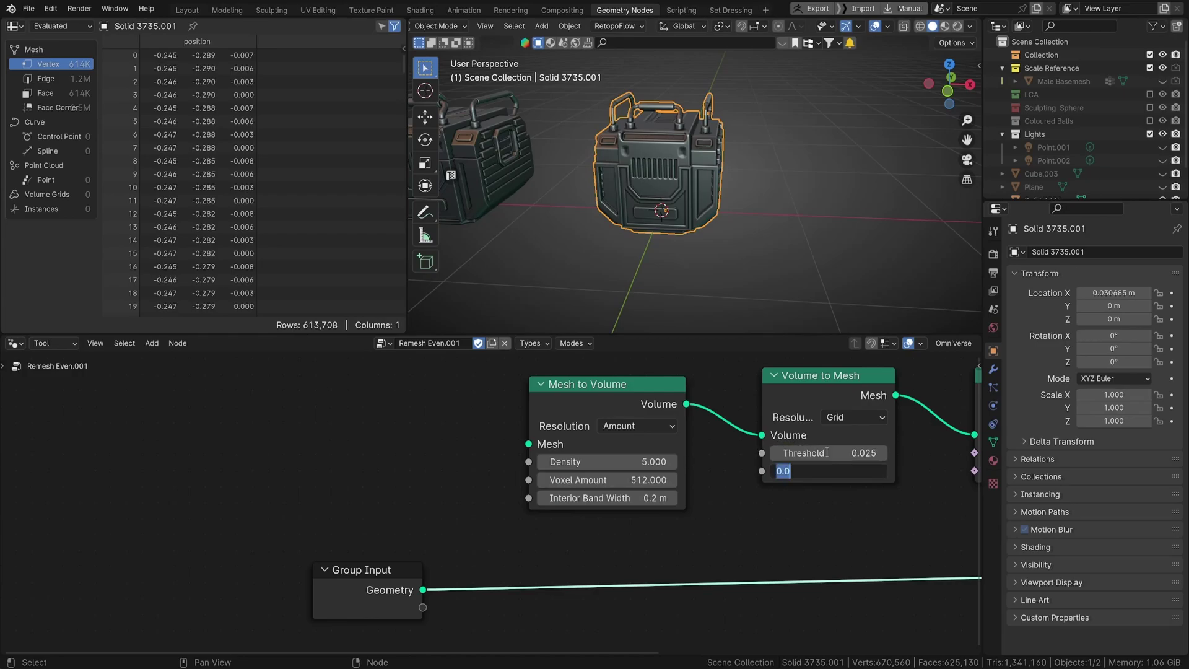
pyautogui.write('1')
pyautogui.press('Return')
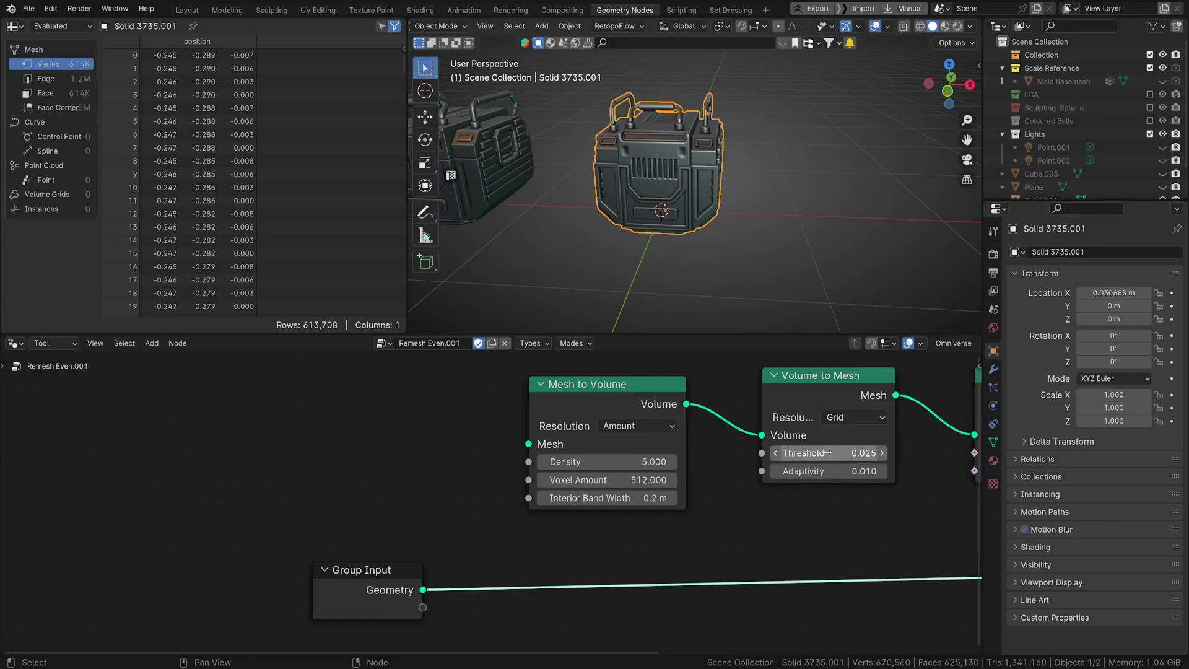
# Step: Expose Density, Voxel Amount, Threshold and Adaptivity on the Group Input and route the geometry through the remesh nodes to the Group Output
pyautogui.scroll(-2, 590, 467)
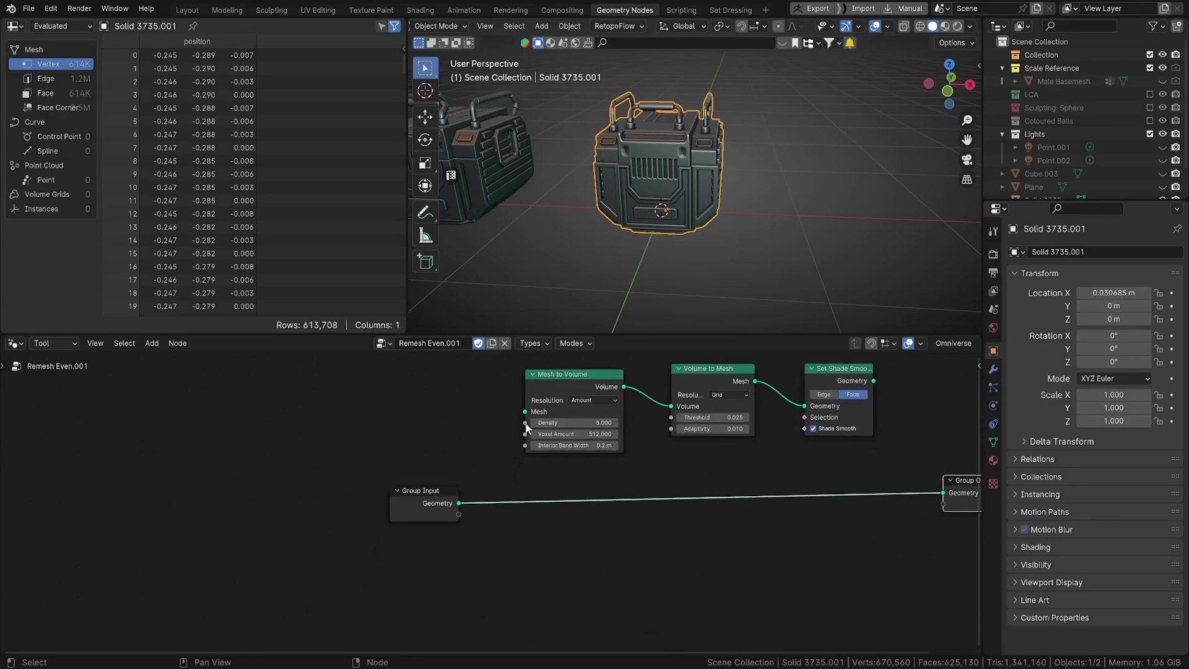
pyautogui.moveTo(525, 423); pyautogui.dragTo(516, 429)
pyautogui.moveTo(459, 518); pyautogui.dragTo(458, 515)
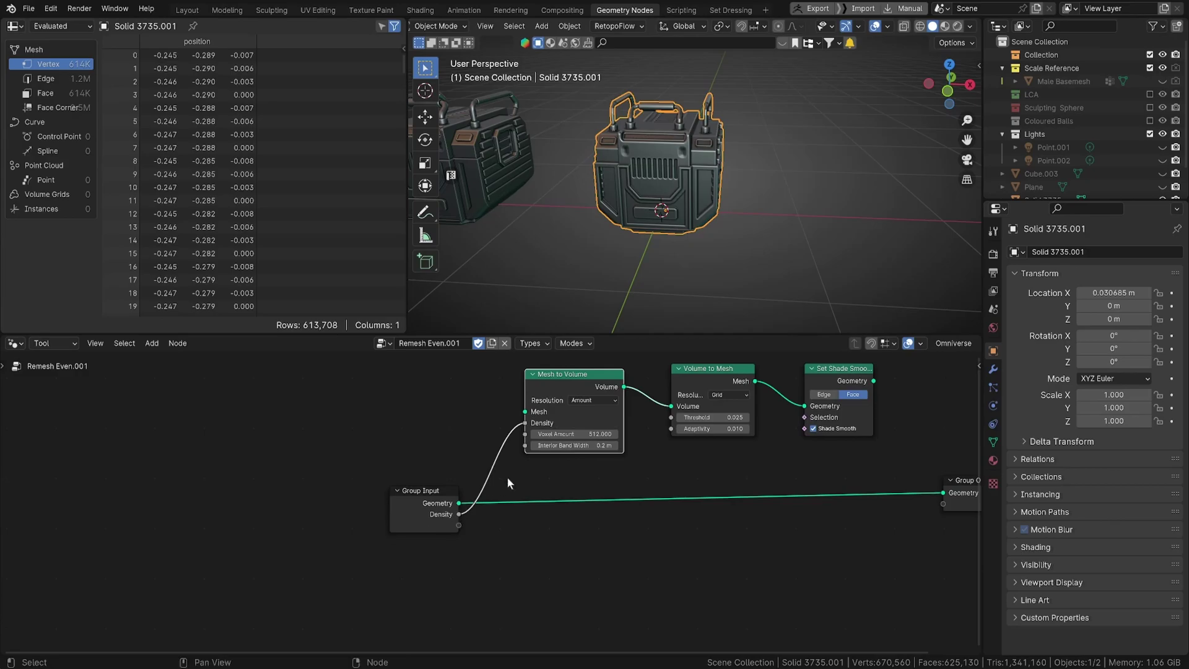
pyautogui.moveTo(526, 434); pyautogui.dragTo(488, 484)
pyautogui.moveTo(455, 526); pyautogui.dragTo(458, 525)
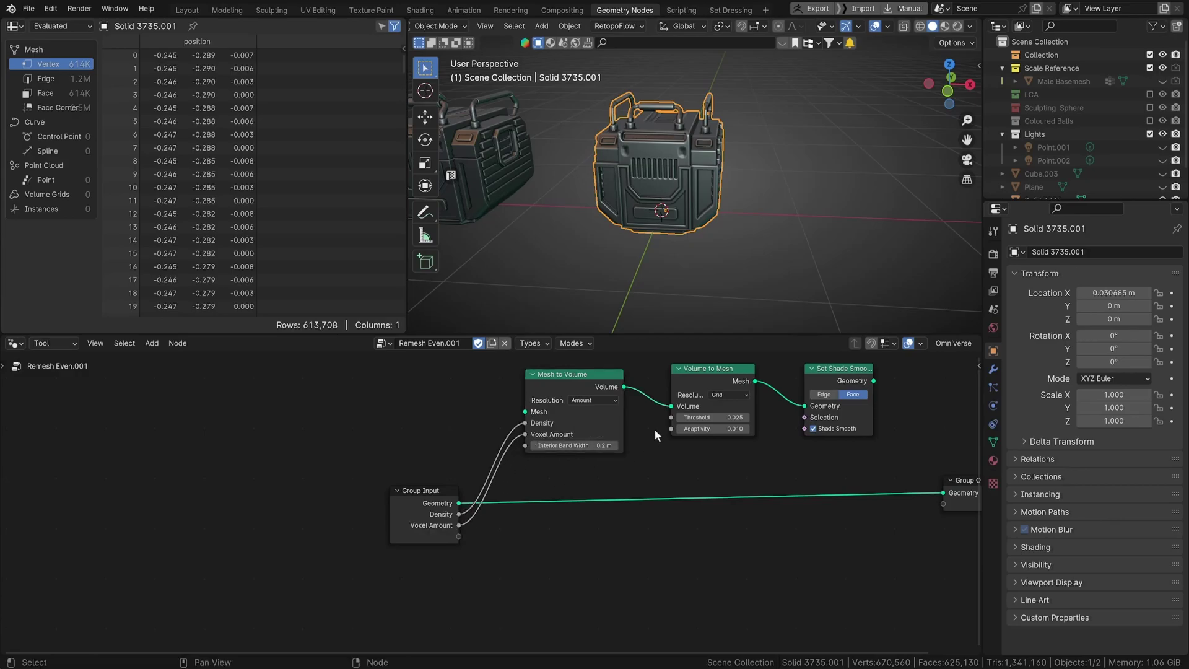
pyautogui.moveTo(672, 417); pyautogui.dragTo(459, 536)
pyautogui.moveTo(671, 429); pyautogui.dragTo(459, 548)
pyautogui.click(458, 506)
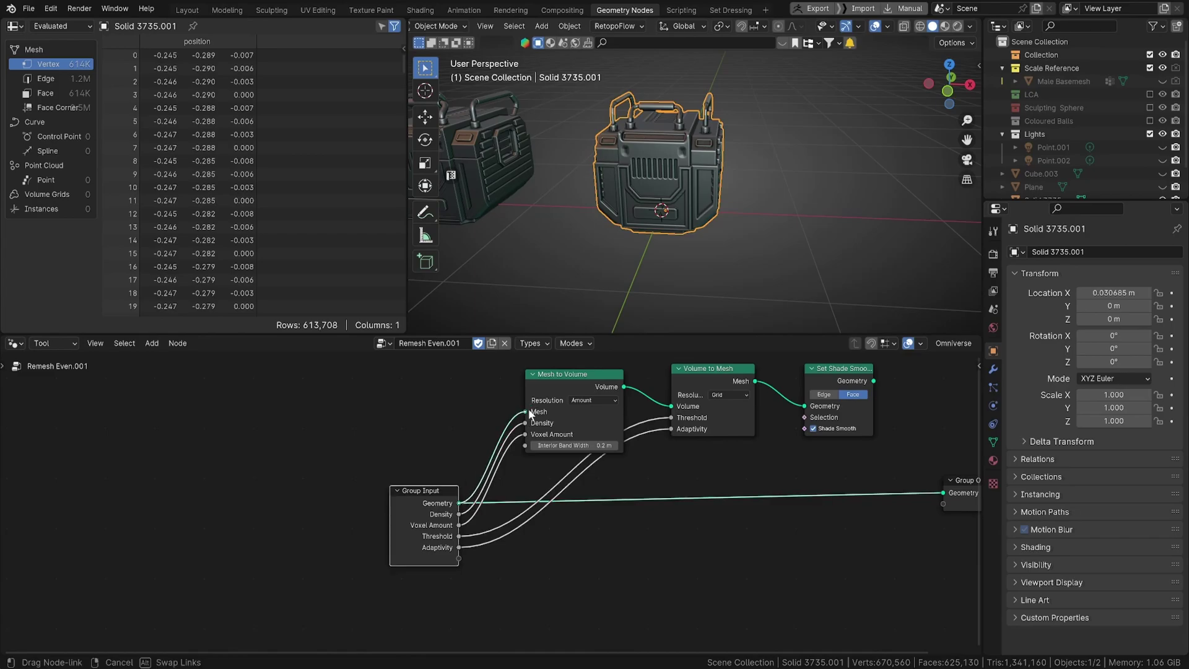
pyautogui.moveTo(873, 380); pyautogui.dragTo(943, 493)
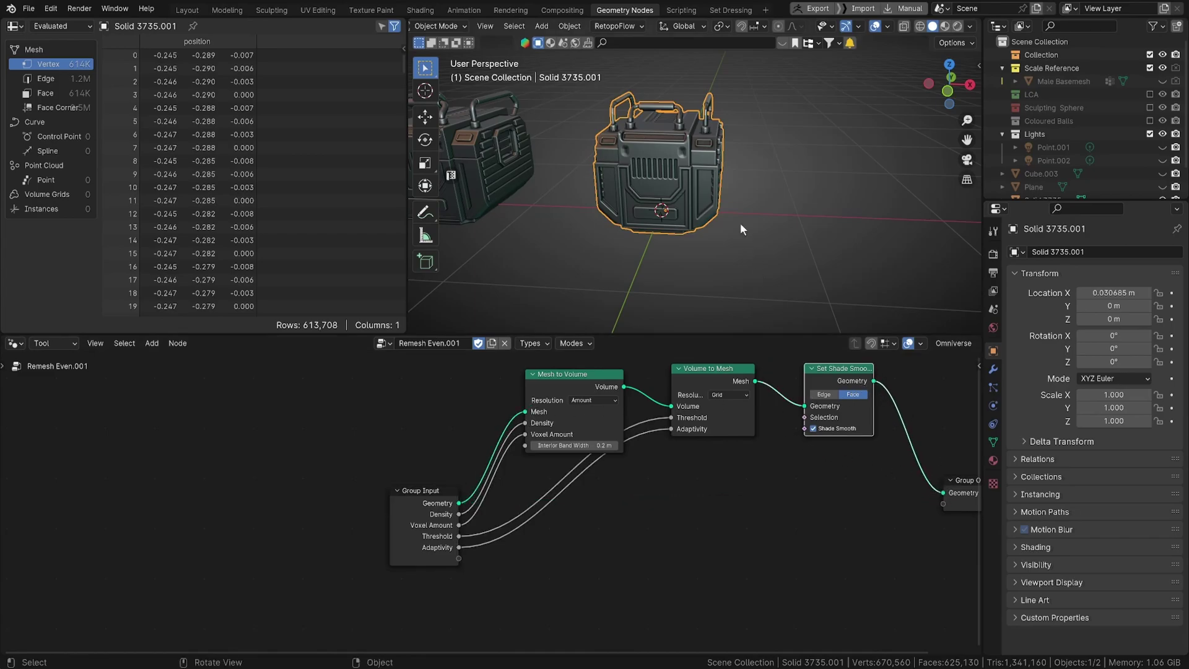
# Step: Delete the evenly remeshed case and duplicate the original case about 1.86 m along X
pyautogui.press('x')
pyautogui.click(689, 146)
pyautogui.moveTo(689, 143); pyautogui.dragTo(597, 176, button='middle')
pyautogui.click(598, 177)
pyautogui.hotkey('shift', 'd')
pyautogui.press('x')
pyautogui.click(720, 190)
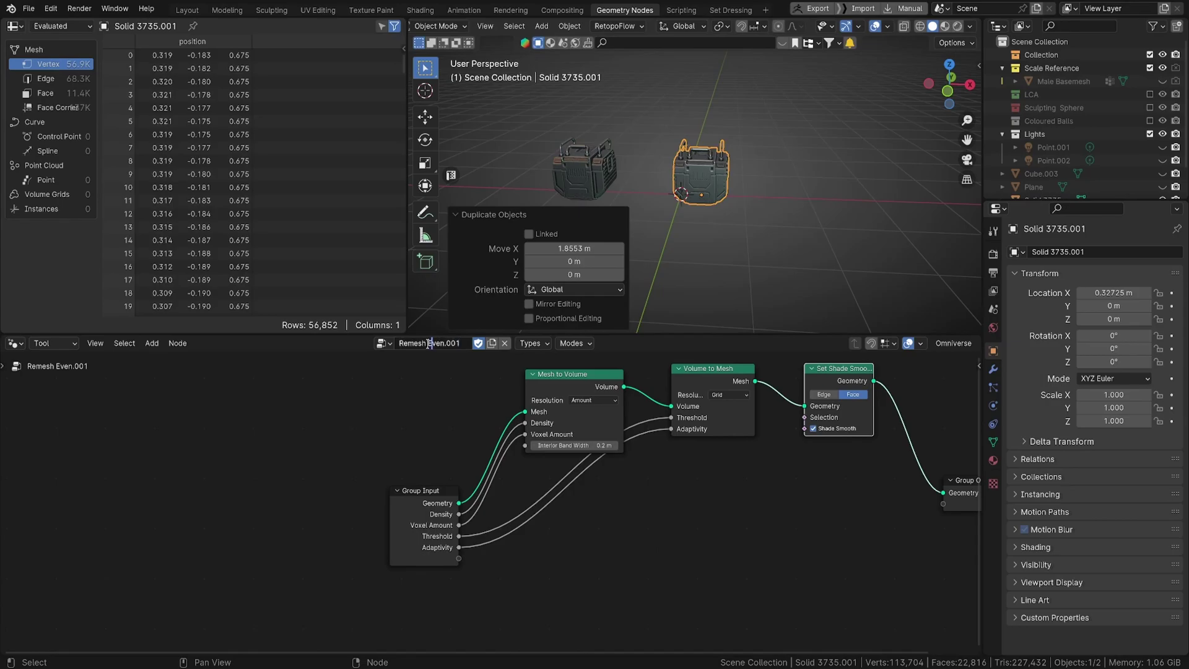
# Step: Rename the Remesh Even.001 tool as Remesh Optimal
pyautogui.doubleClick(428, 344)
pyautogui.write('Optimal')
pyautogui.click(525, 370)
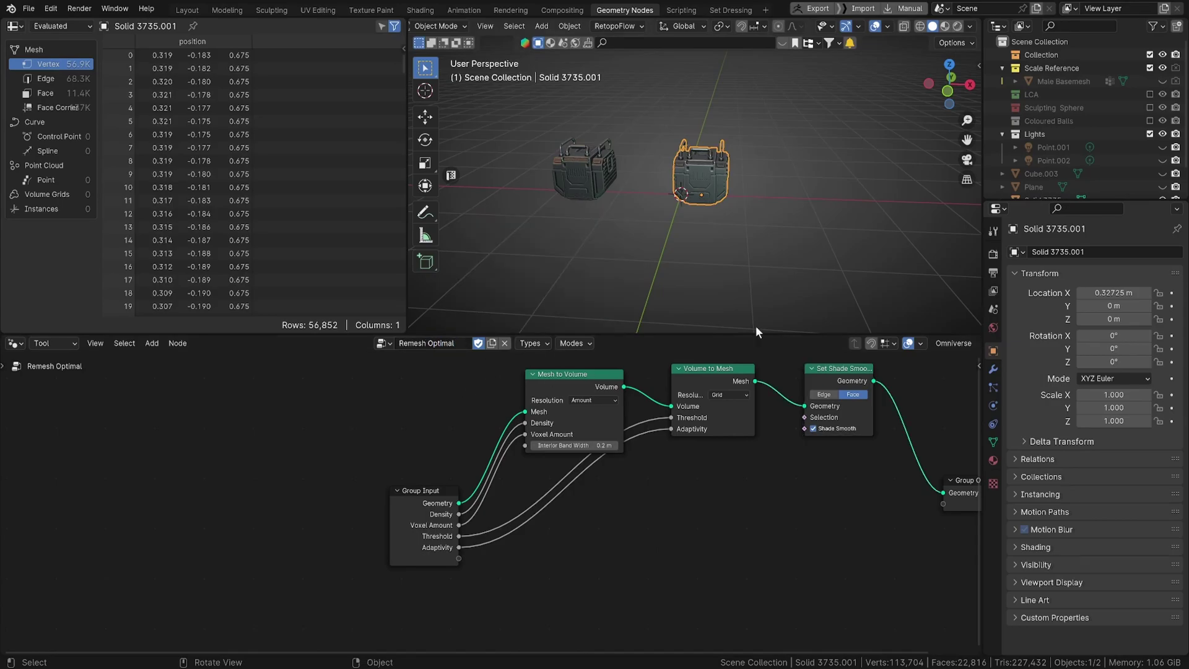
# Step: Run the Remesh Optimal tool on the duplicate case in Edit Mode, inspect its topology, and return to Object Mode
pyautogui.scroll(8, 770, 205)
pyautogui.keyDown('shift'); pyautogui.moveTo(770, 205); pyautogui.dragTo(708, 222, button='middle'); pyautogui.keyUp('shift')
pyautogui.scroll(-3, 724, 246)
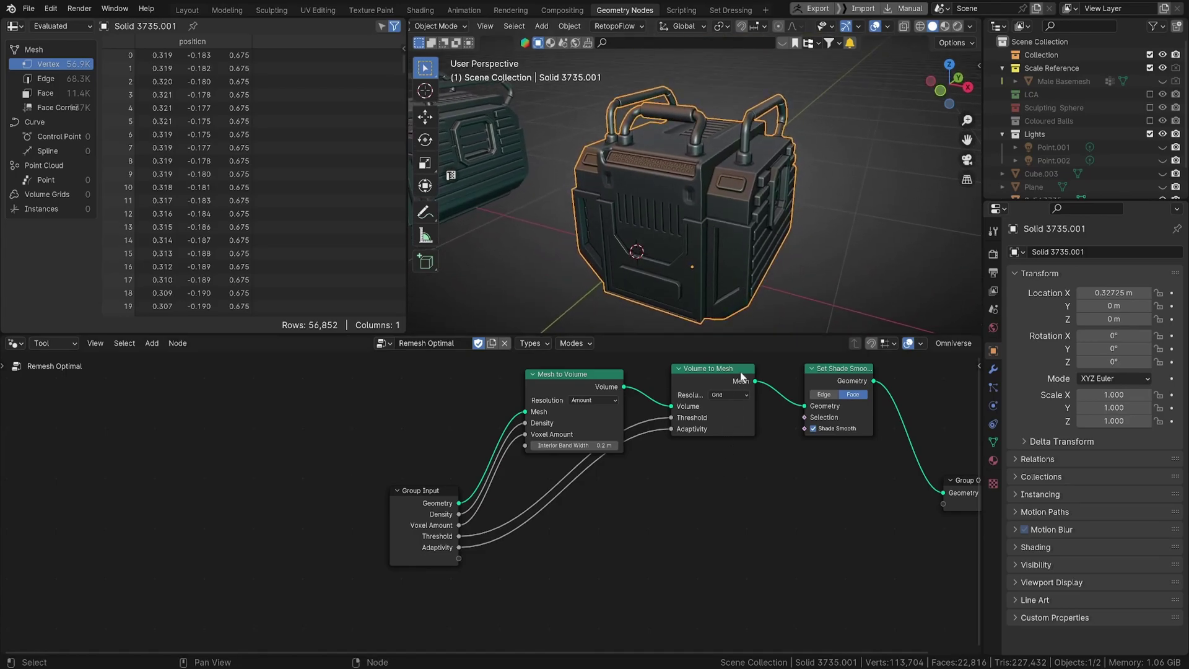
pyautogui.press('Tab')
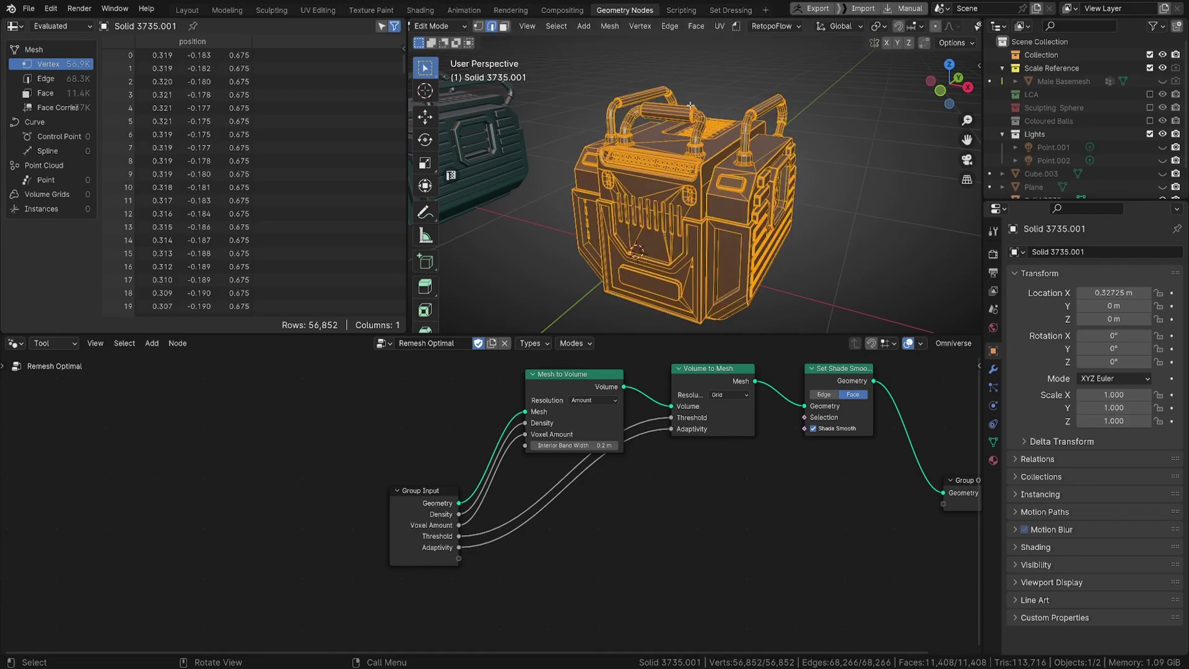
pyautogui.click(737, 26)
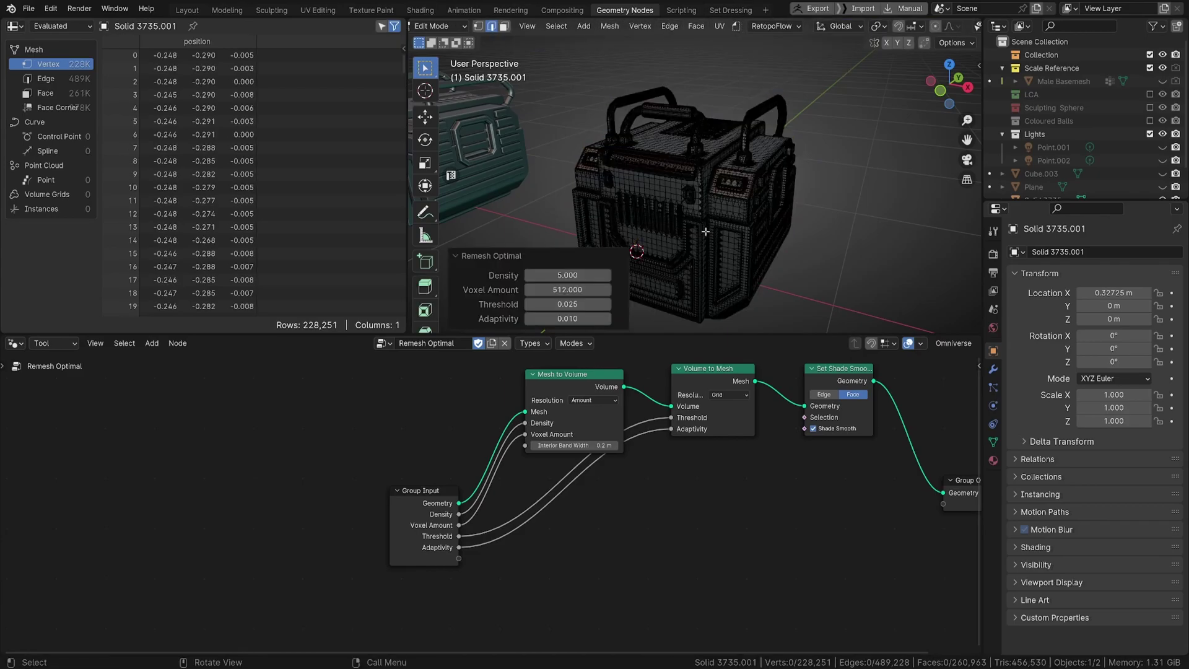
pyautogui.scroll(3, 706, 236)
pyautogui.moveTo(706, 236); pyautogui.dragTo(729, 171, button='middle')
pyautogui.scroll(-6, 768, 159)
pyautogui.scroll(3, 700, 183)
pyautogui.moveTo(728, 171); pyautogui.dragTo(682, 170, button='middle')
pyautogui.press('Tab')
# Step: Duplicate the original case about 3 m along X, placing the copy beyond the optimally remeshed case
pyautogui.click(536, 155)
pyautogui.press('g')
pyautogui.press('x')
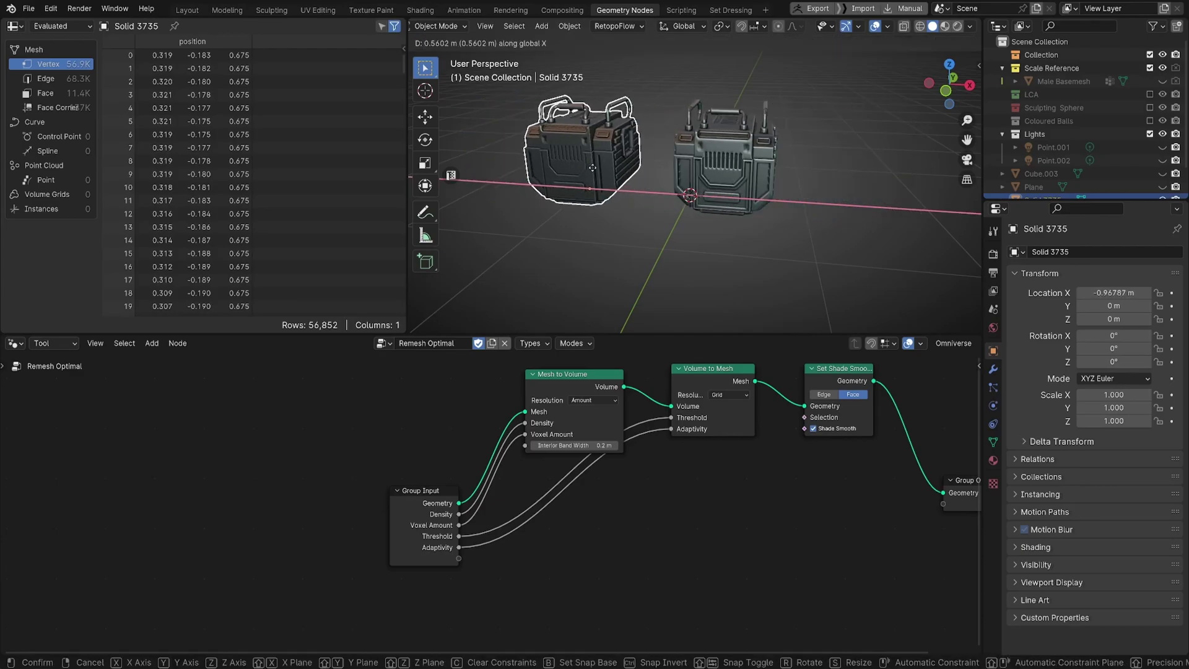
pyautogui.rightClick(563, 164)
pyautogui.hotkey('shift', 'd')
pyautogui.press('x')
pyautogui.click(853, 181)
# Step: Run the Remesh Even tool on the new duplicate case in Edit Mode
pyautogui.moveTo(853, 181); pyautogui.dragTo(729, 34, button='middle')
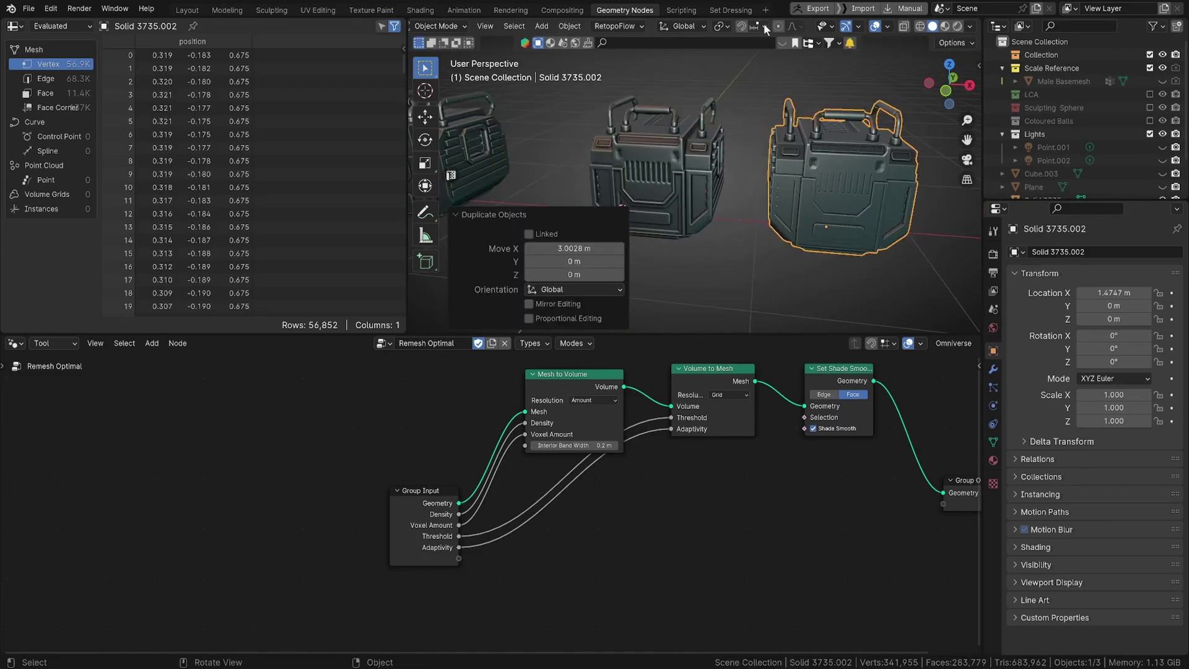
pyautogui.moveTo(763, 142); pyautogui.dragTo(760, 134, button='middle')
pyautogui.press('Tab')
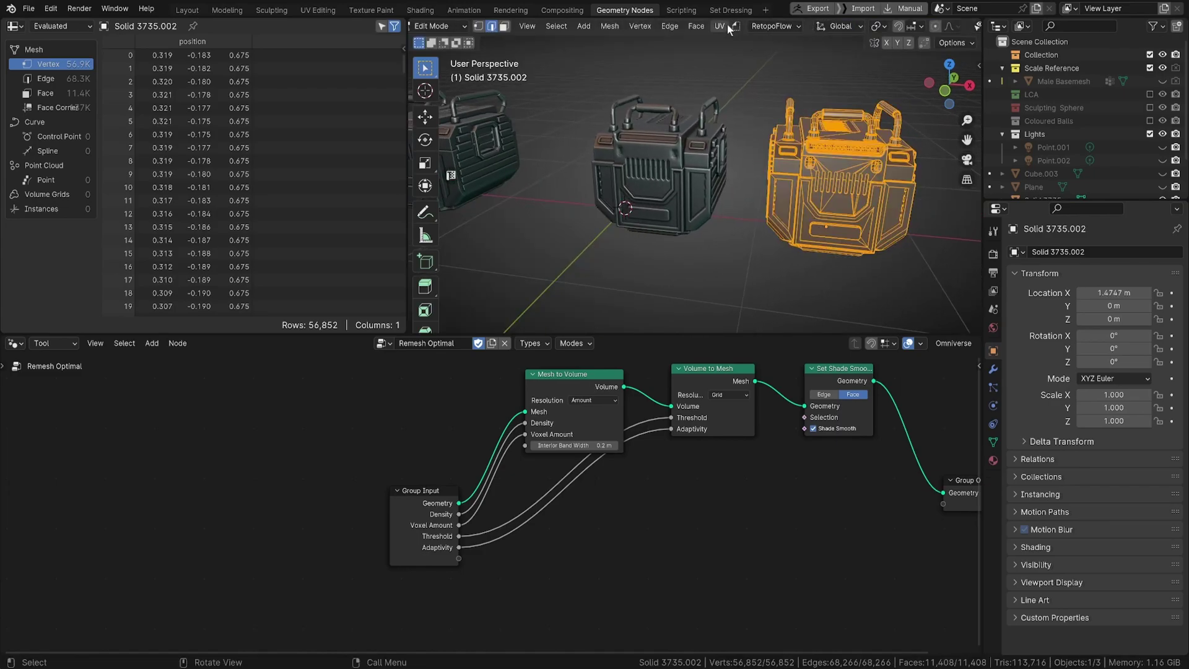
pyautogui.click(737, 26)
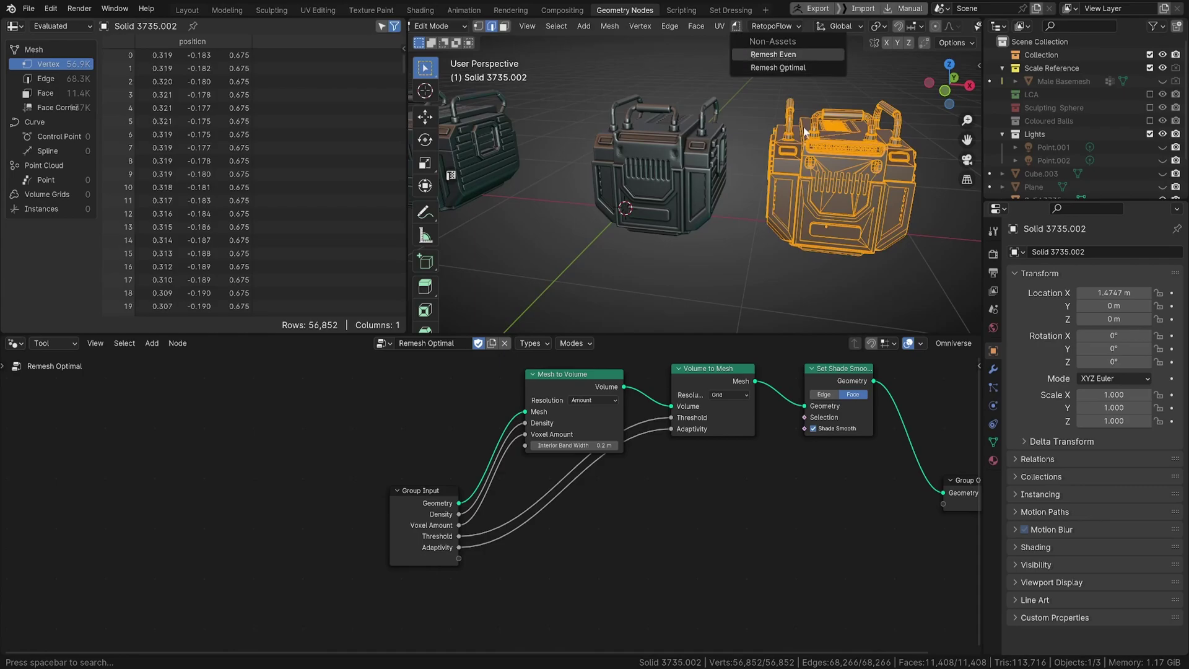
pyautogui.press('Return')
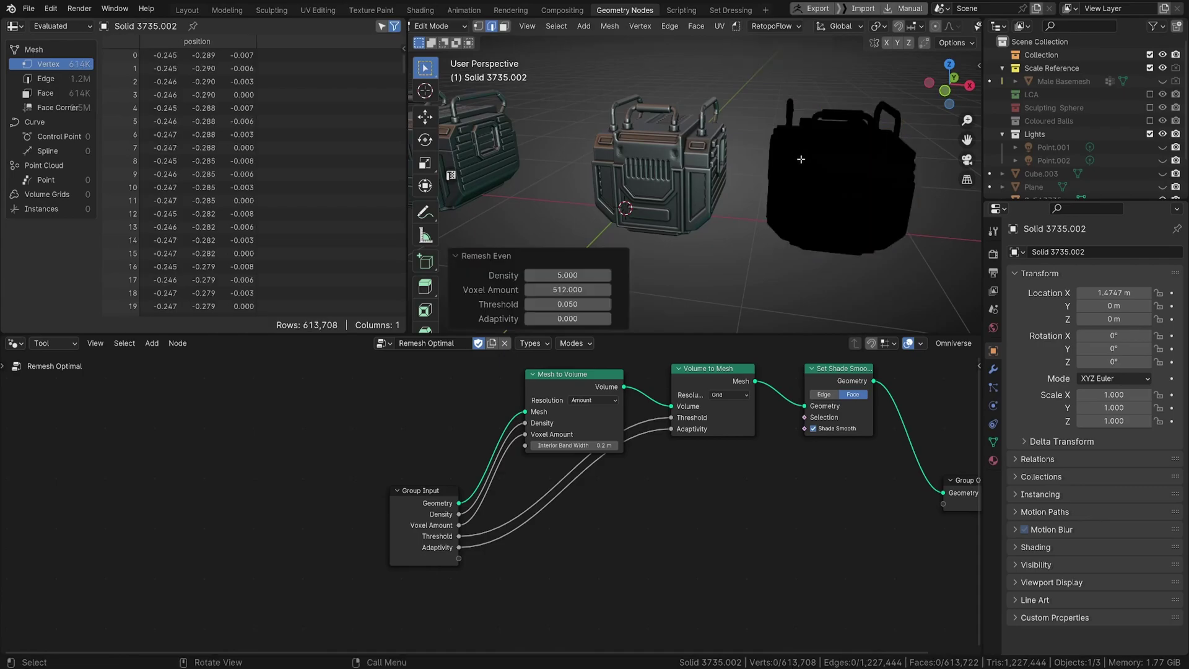
# Step: Return the evenly remeshed case to Object Mode and compare its surface shading with the neighbouring case
pyautogui.press('Tab')
pyautogui.scroll(3, 802, 144)
pyautogui.moveTo(804, 148); pyautogui.dragTo(740, 168, button='middle')
pyautogui.scroll(5, 739, 168)
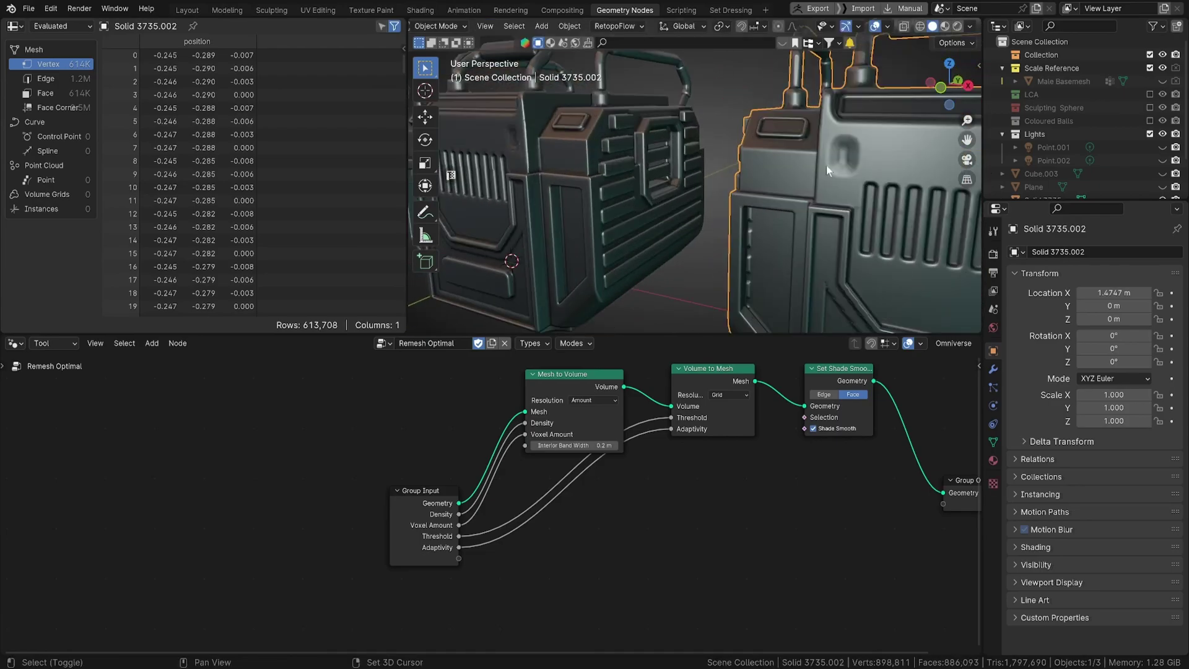
pyautogui.scroll(-8, 730, 195)
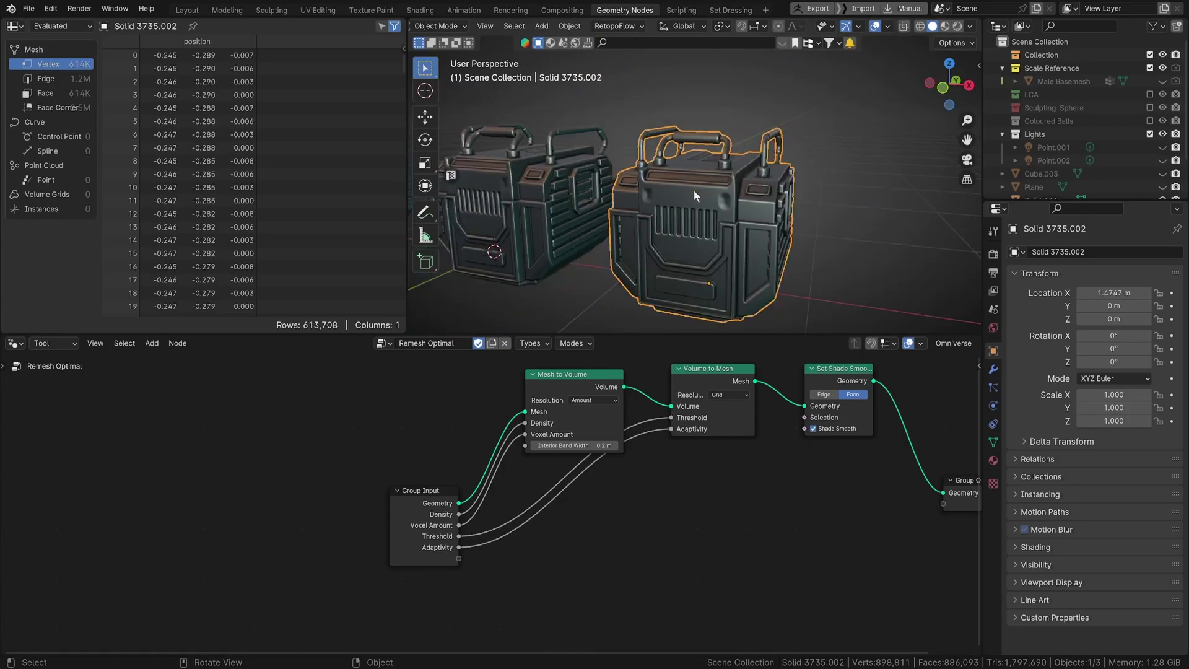
pyautogui.scroll(-3, 743, 192)
pyautogui.keyDown('shift'); pyautogui.moveTo(743, 192); pyautogui.dragTo(718, 145, button='middle'); pyautogui.keyUp('shift')
pyautogui.scroll(2, 847, 167)
# Step: Examine the Remesh Optimal case's front-panel wireframe in Edit Mode, close up and from above, and return to Object Mode
pyautogui.click(846, 166)
pyautogui.press('Tab')
pyautogui.scroll(3, 860, 173)
pyautogui.scroll(4, 715, 141)
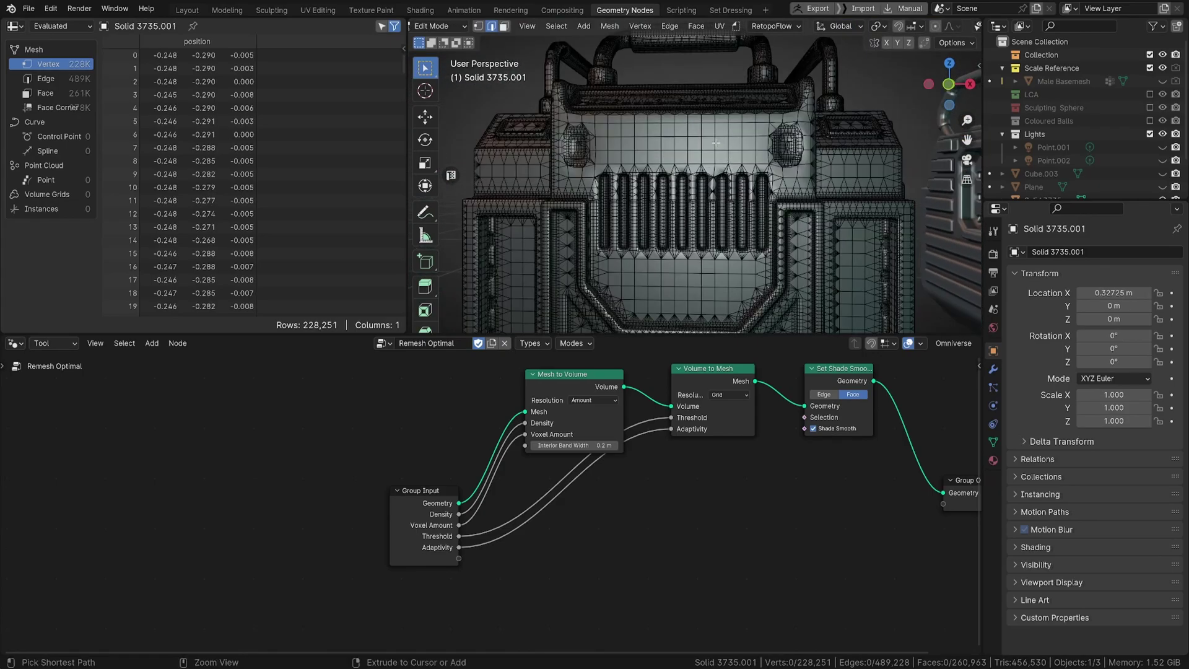
pyautogui.scroll(-4, 690, 272)
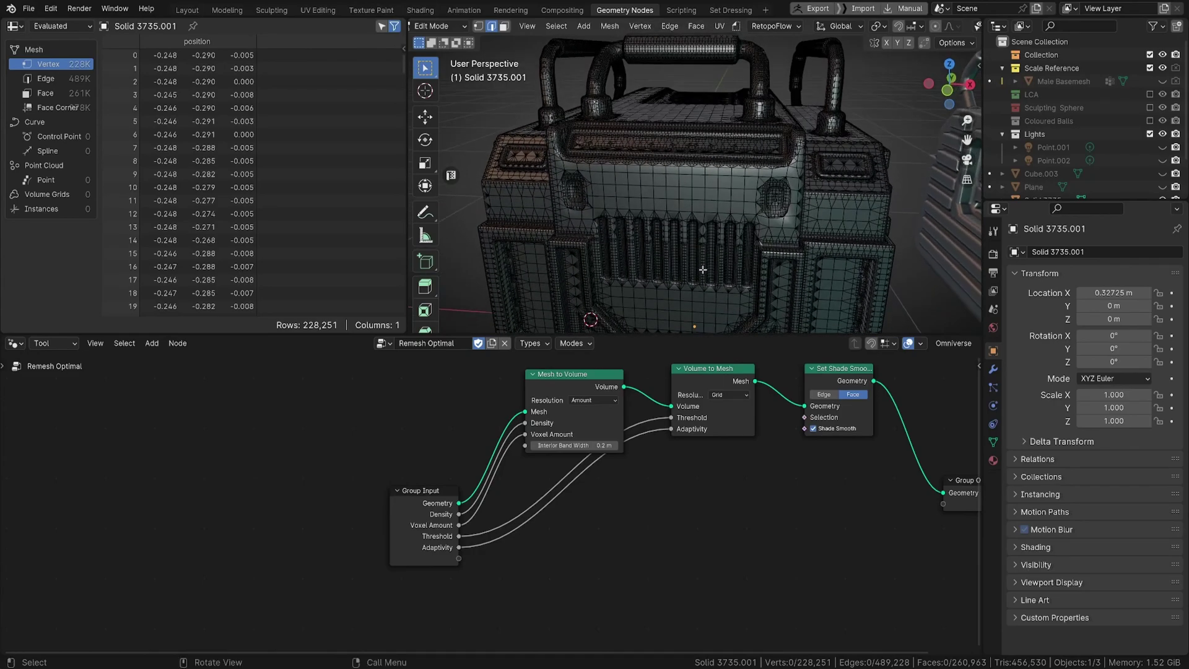
pyautogui.moveTo(735, 224); pyautogui.dragTo(748, 251, button='middle')
pyautogui.click(583, 345)
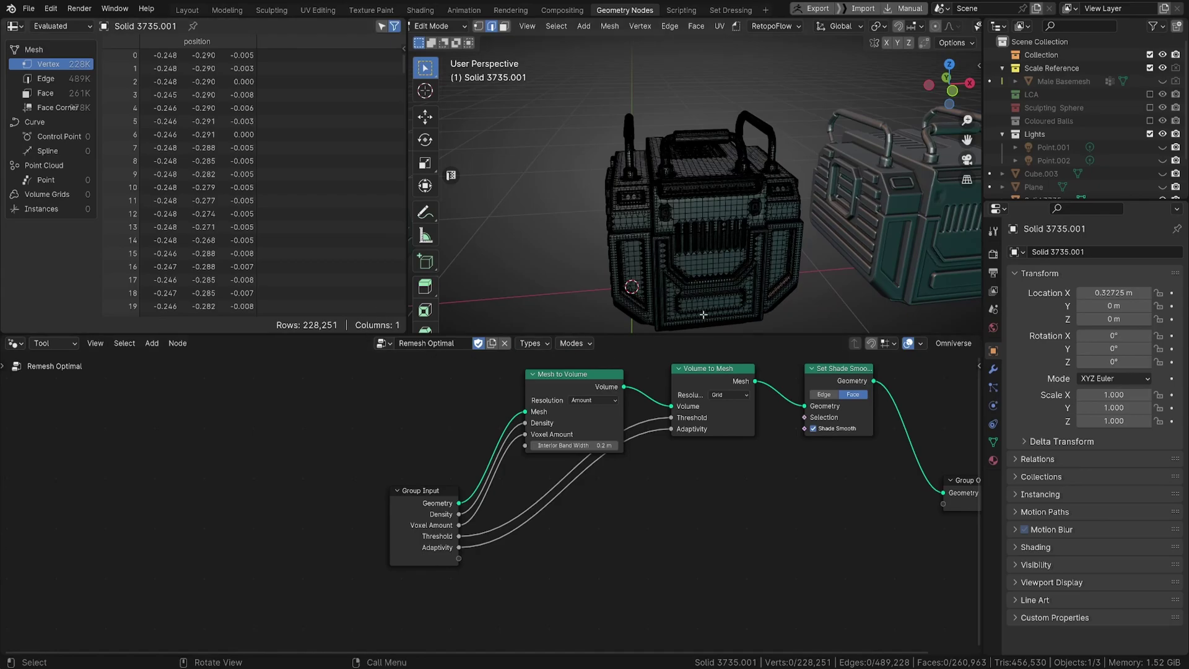
pyautogui.moveTo(849, 160)
pyautogui.mouseDown(button='middle')
pyautogui.moveTo(662, 201)
pyautogui.moveTo(712, 127)
pyautogui.moveTo(721, 155)
pyautogui.mouseUp(button='middle')
pyautogui.press('Tab')
# Step: Examine the dense, even wireframe of the Remesh Even case in Edit Mode
pyautogui.click(721, 156)
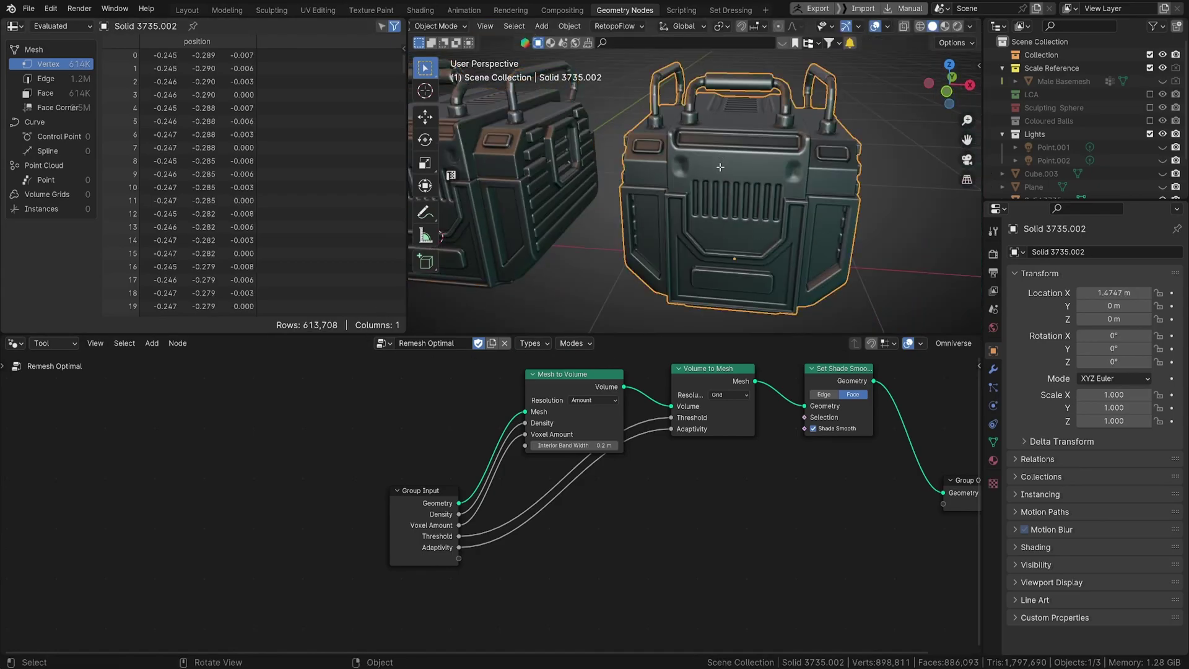
pyautogui.press('Tab')
pyautogui.scroll(5, 731, 166)
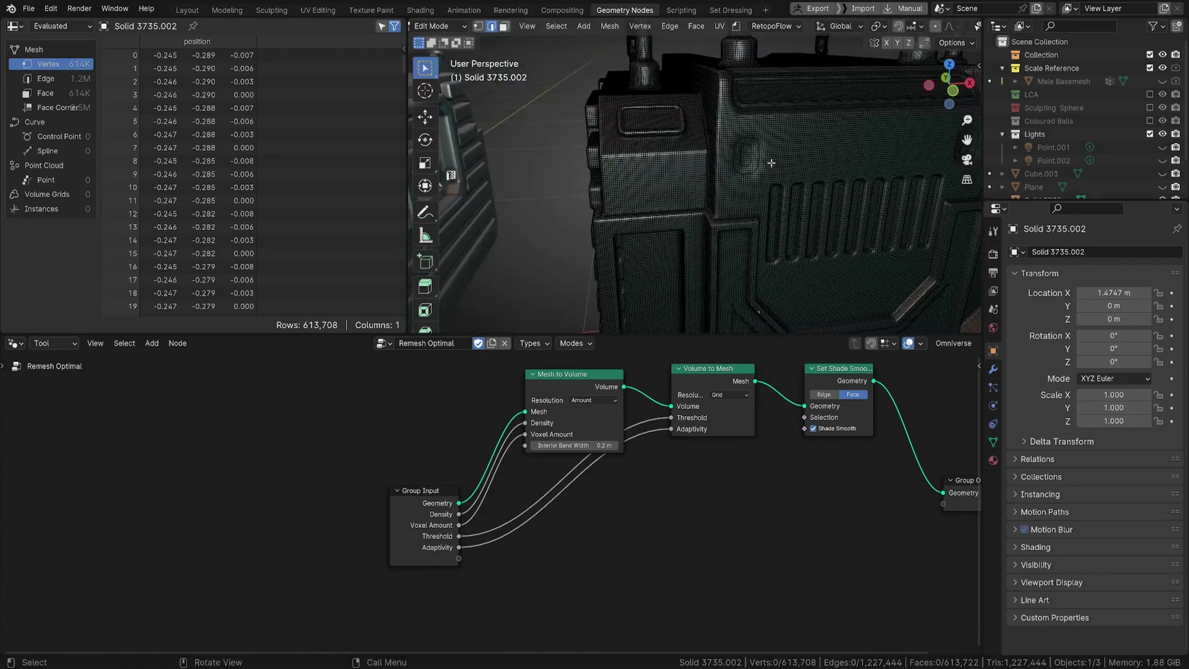
pyautogui.keyDown('shift'); pyautogui.moveTo(771, 162); pyautogui.dragTo(583, 231, button='middle'); pyautogui.keyUp('shift')
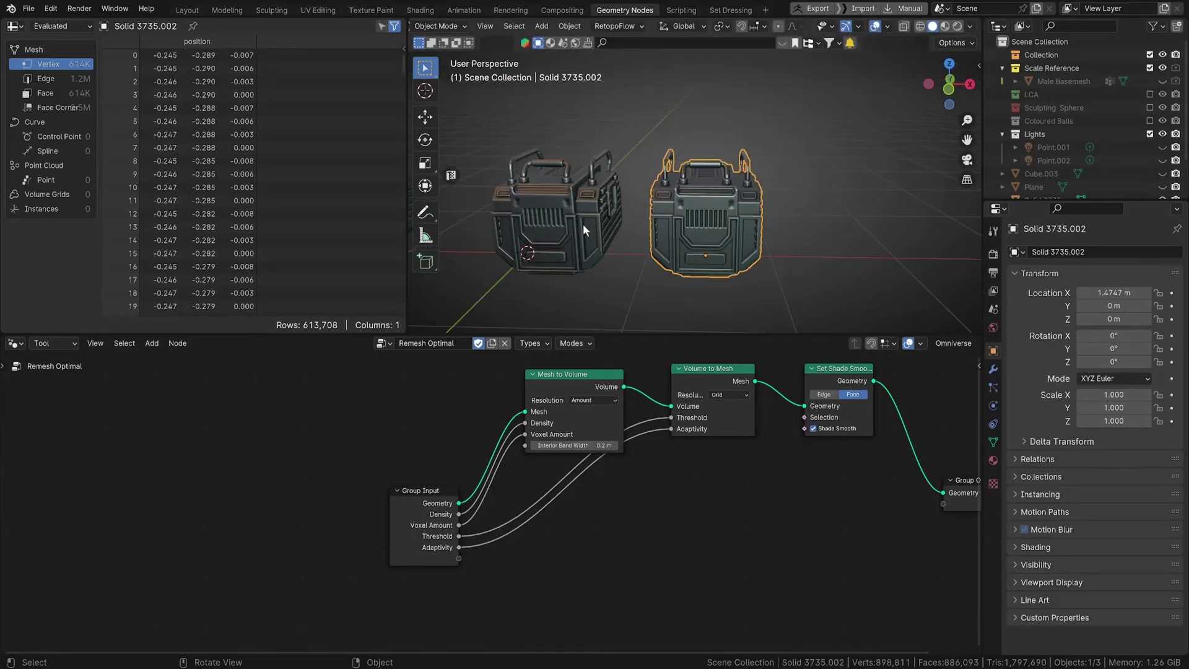
# Step: Inspect the Remesh Optimal case's topology around the handles and front, and compare both remeshed cases in Object Mode
pyautogui.moveTo(579, 233); pyautogui.dragTo(567, 236, button='middle')
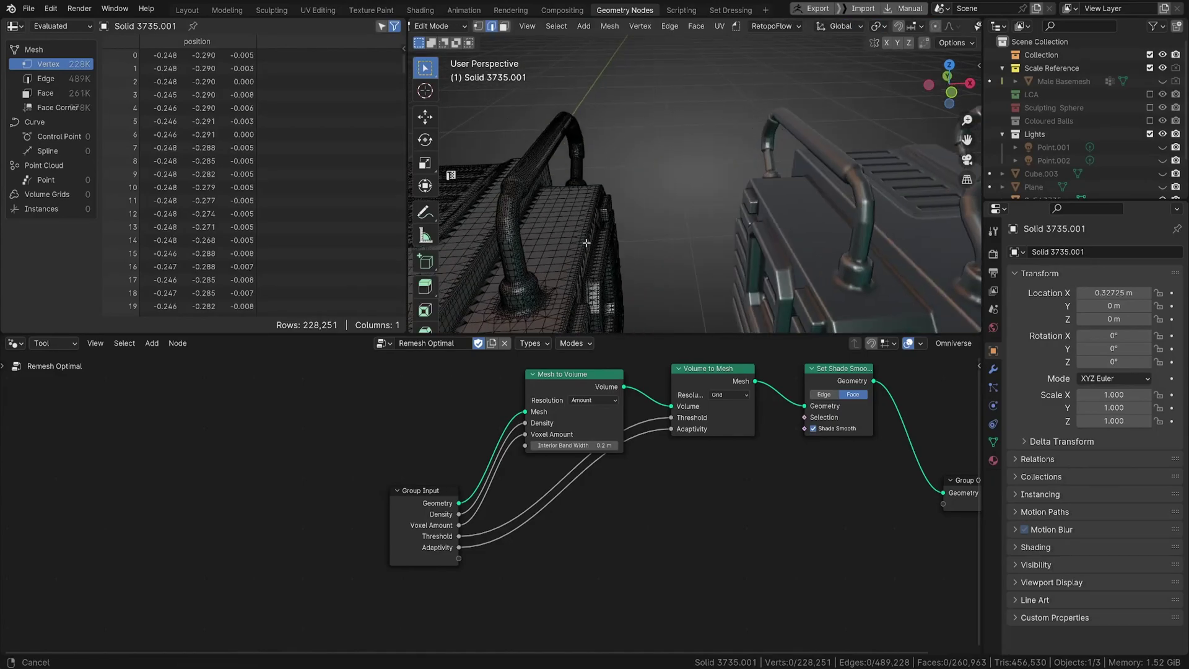
pyautogui.scroll(3, 721, 198)
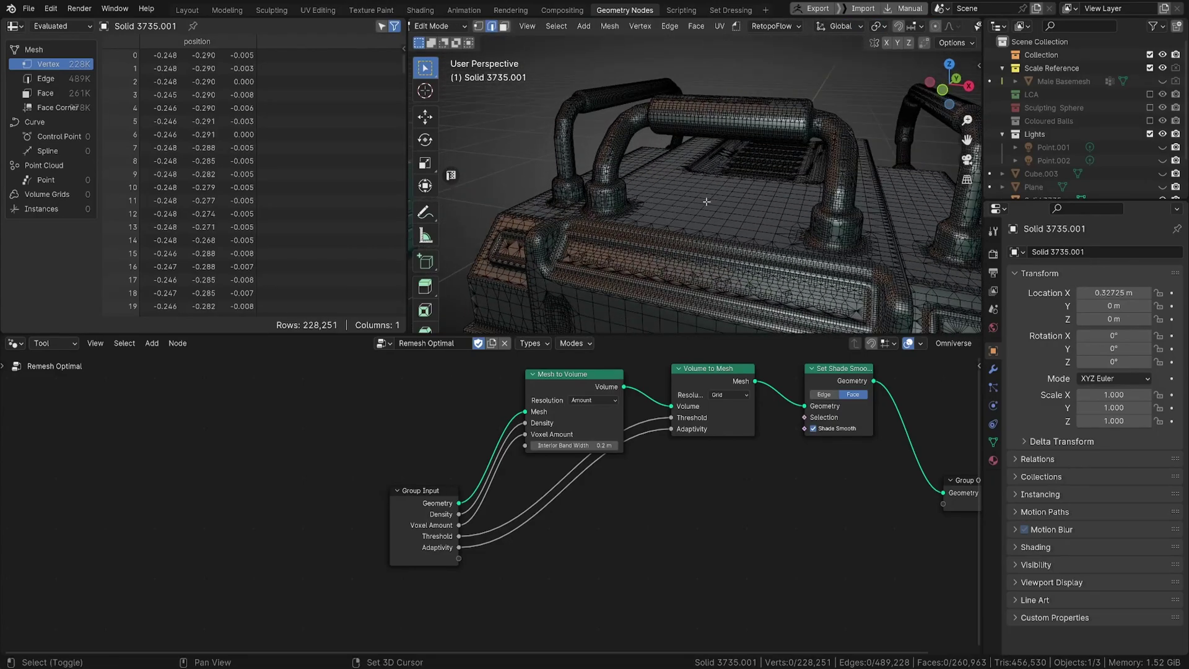
pyautogui.moveTo(721, 199); pyautogui.dragTo(660, 175, button='middle')
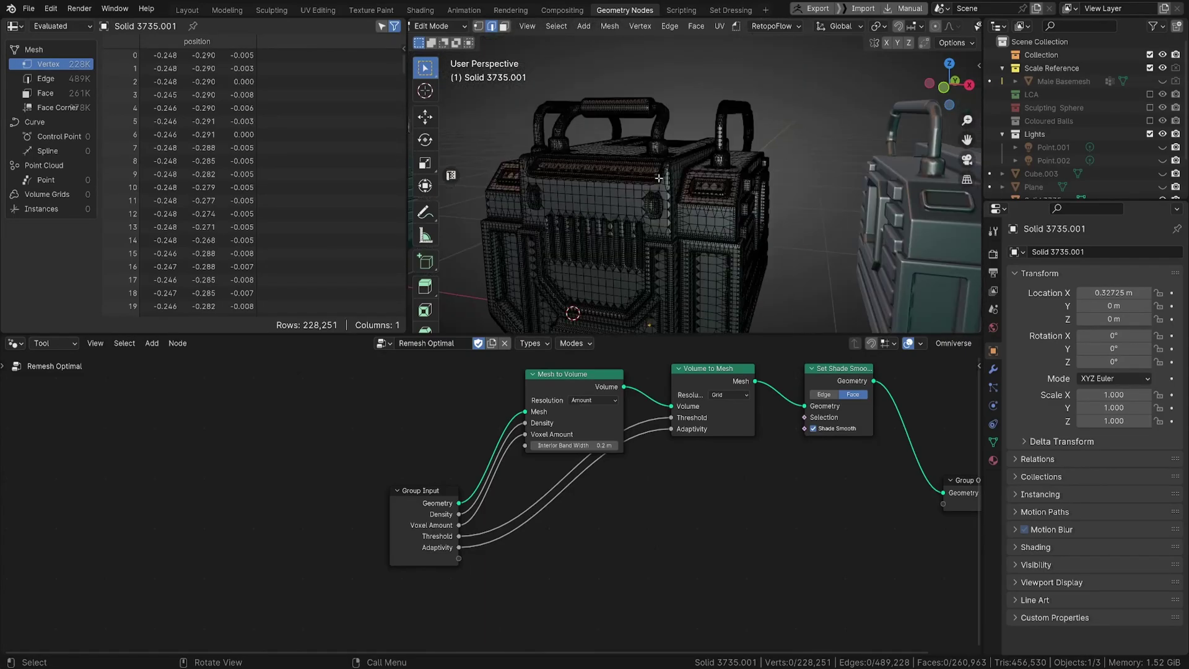
pyautogui.moveTo(660, 180); pyautogui.dragTo(762, 205, button='middle')
pyautogui.scroll(-2, 646, 192)
pyautogui.press('Tab')
pyautogui.scroll(3, 843, 201)
pyautogui.click(823, 204)
pyautogui.click(696, 214)
pyautogui.click(862, 203)
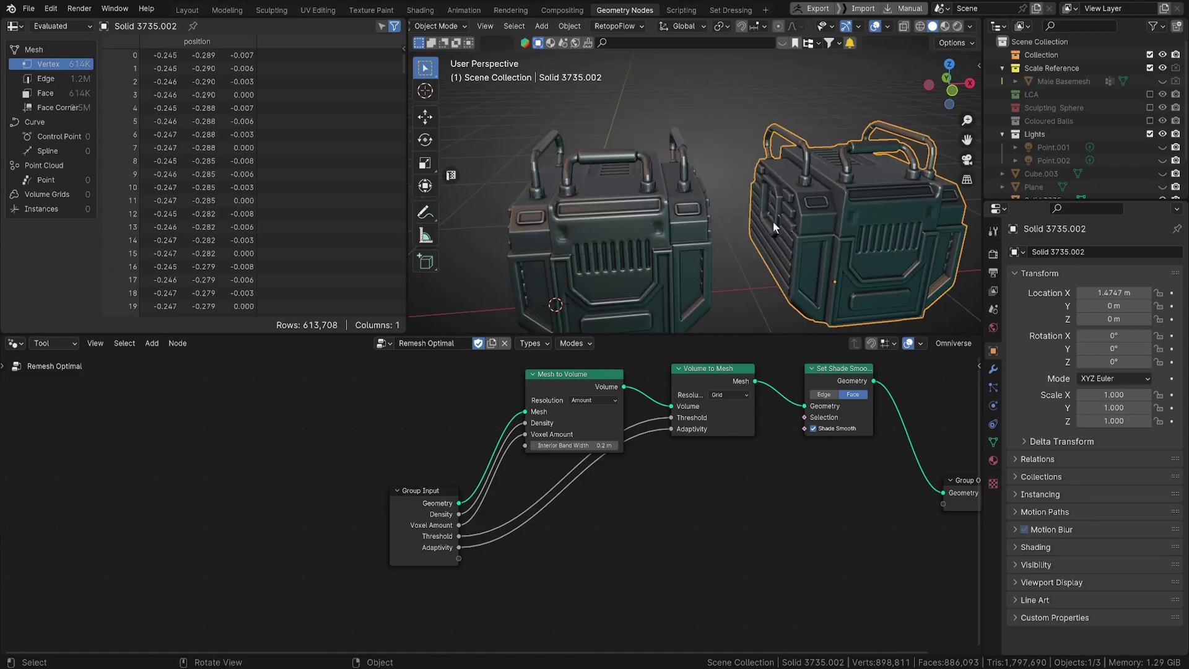
# Step: Mark the Remesh Optimal tool as an asset
pyautogui.scroll(-3, 771, 221)
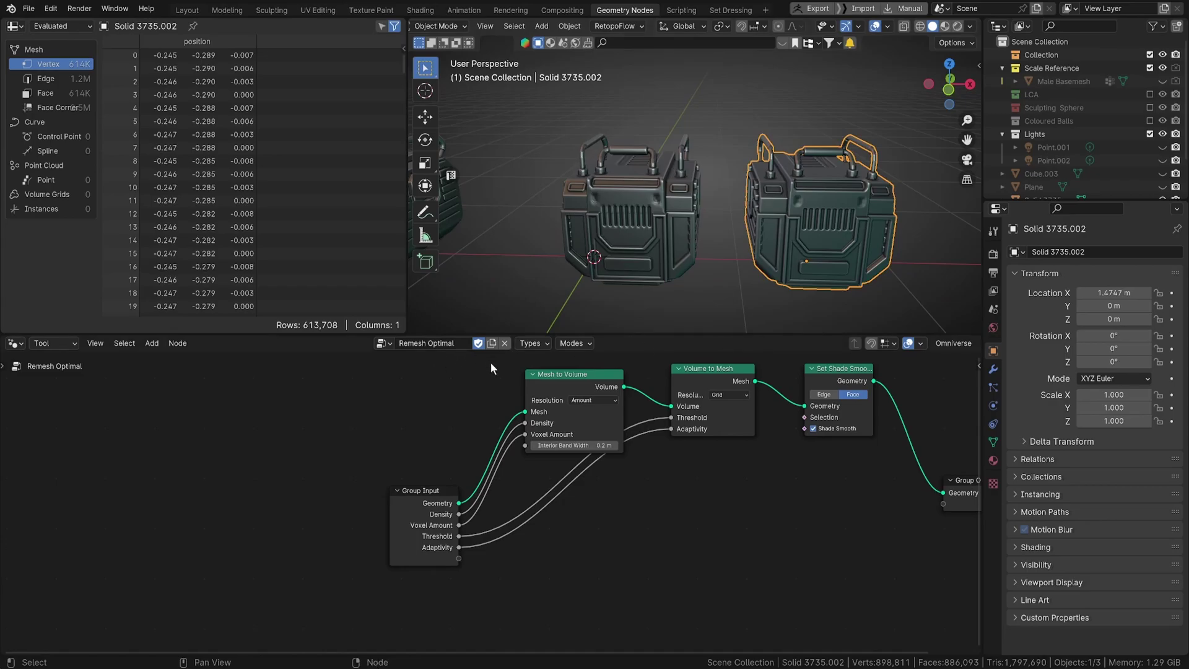
pyautogui.rightClick(443, 344)
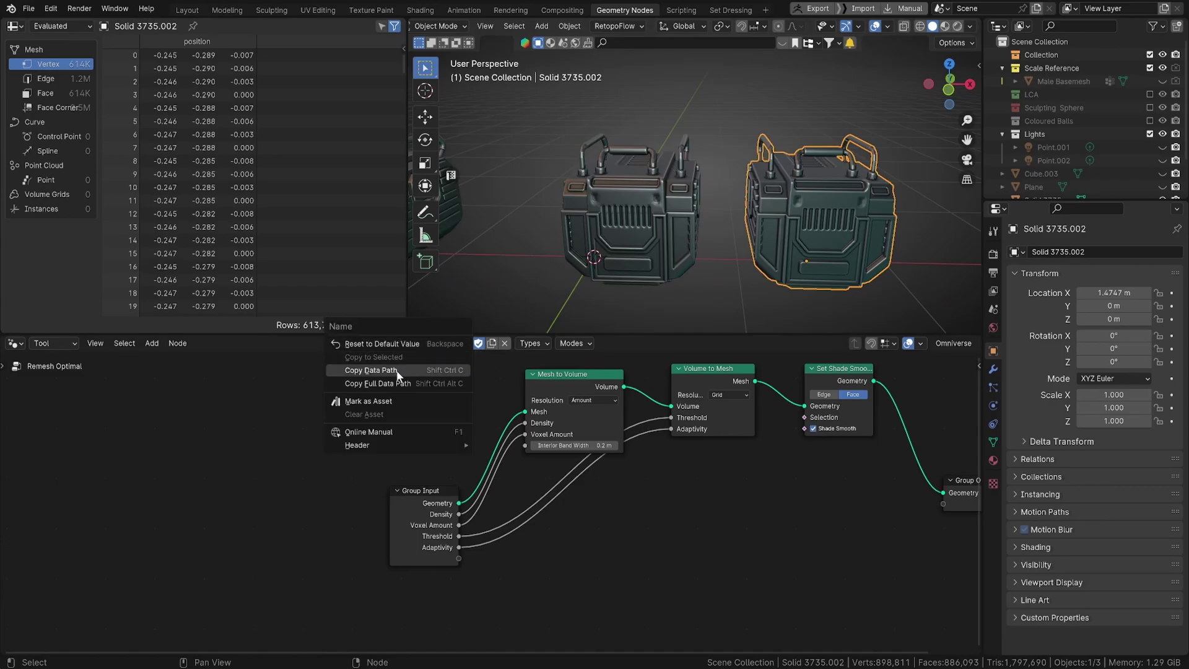
pyautogui.click(389, 403)
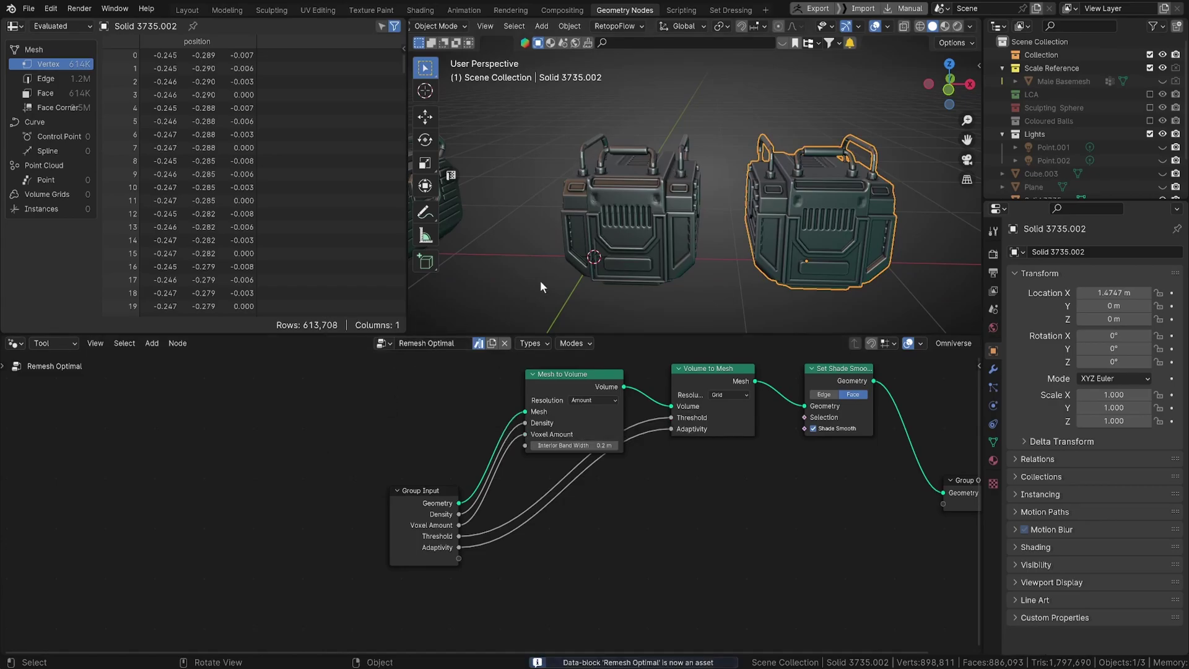
# Step: Open the Remesh Even node group and mark it as an asset
pyautogui.click(383, 343)
pyautogui.click(408, 364)
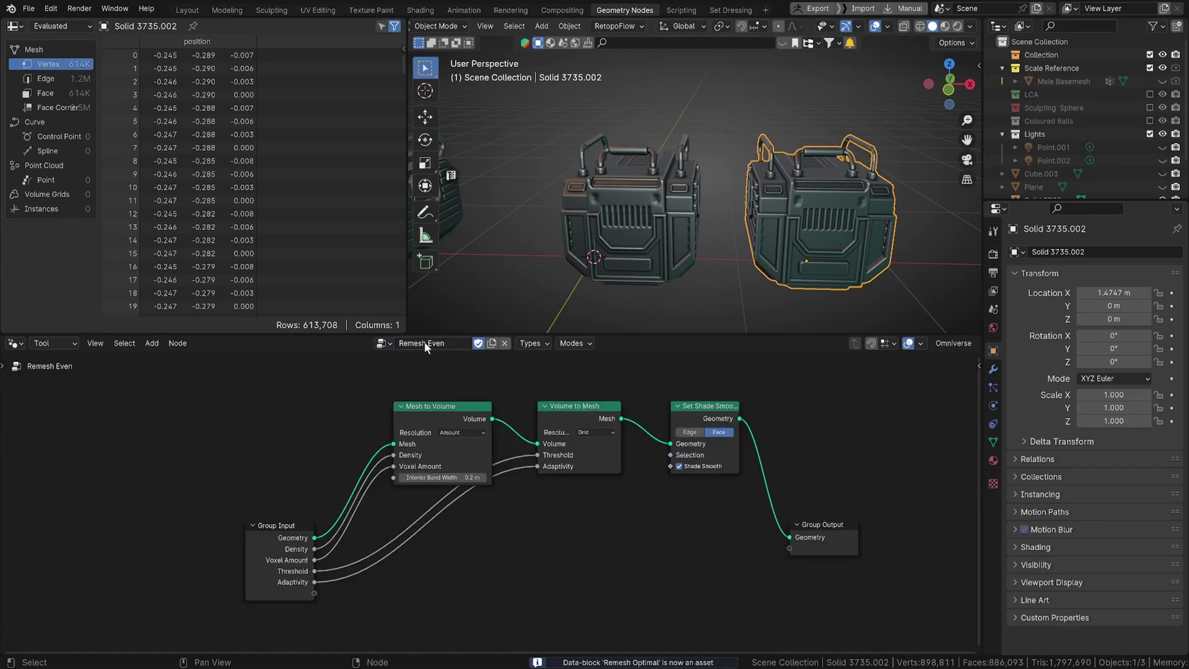
pyautogui.rightClick(425, 343)
pyautogui.click(399, 344)
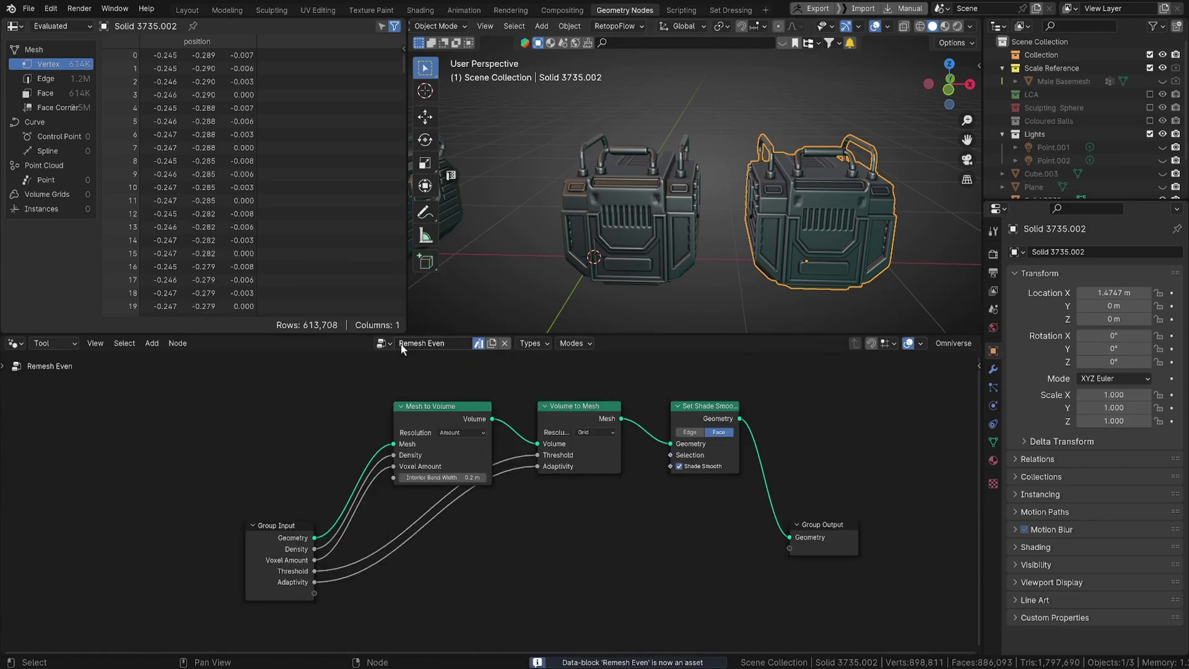
pyautogui.scroll(-4, 593, 276)
pyautogui.moveTo(561, 250); pyautogui.dragTo(661, 281, button='middle')
pyautogui.scroll(2, 607, 259)
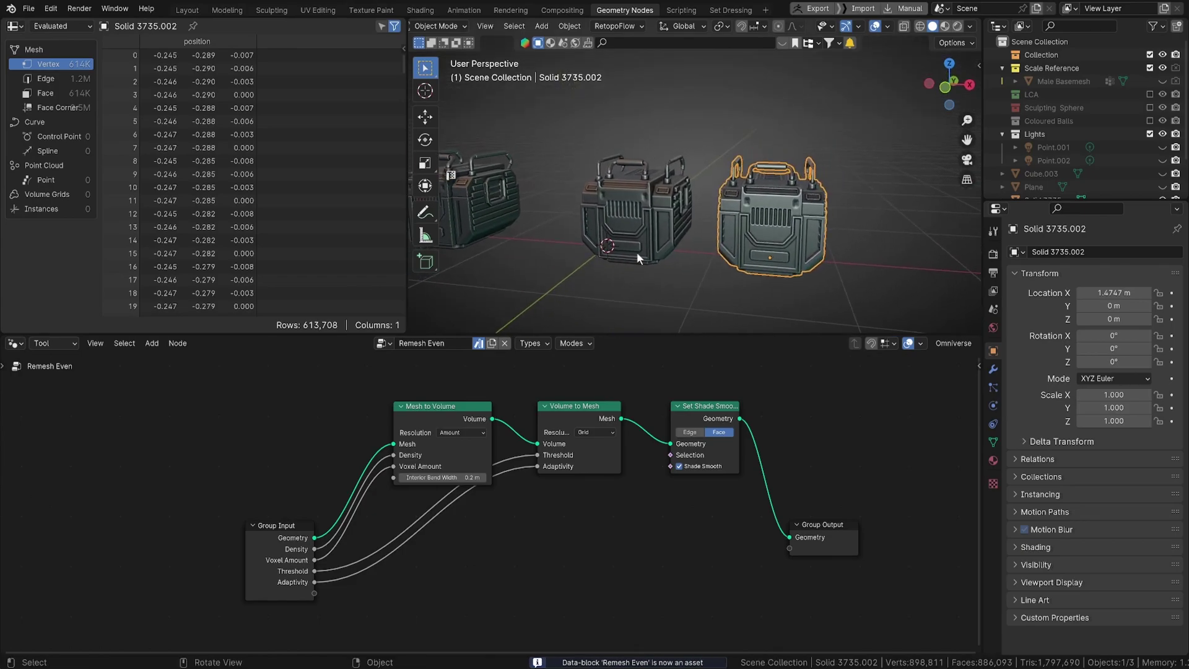
# Step: Search the User Library assets for "rem" in the Set Dressing workspace
pyautogui.click(736, 14)
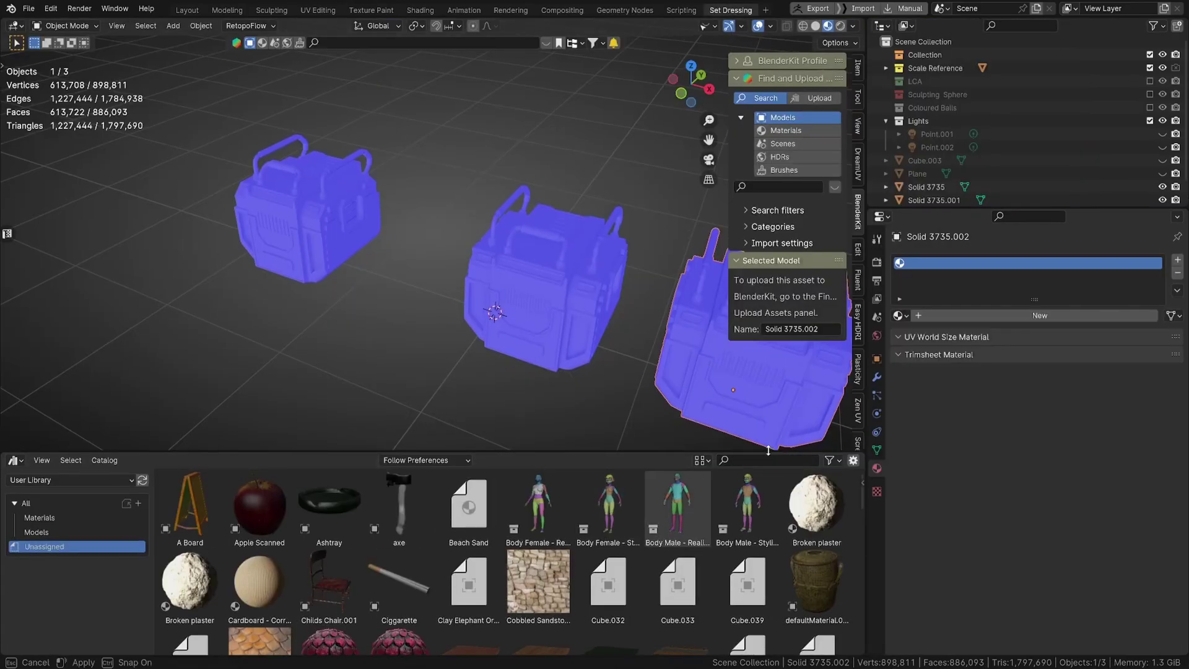
pyautogui.write('reme')
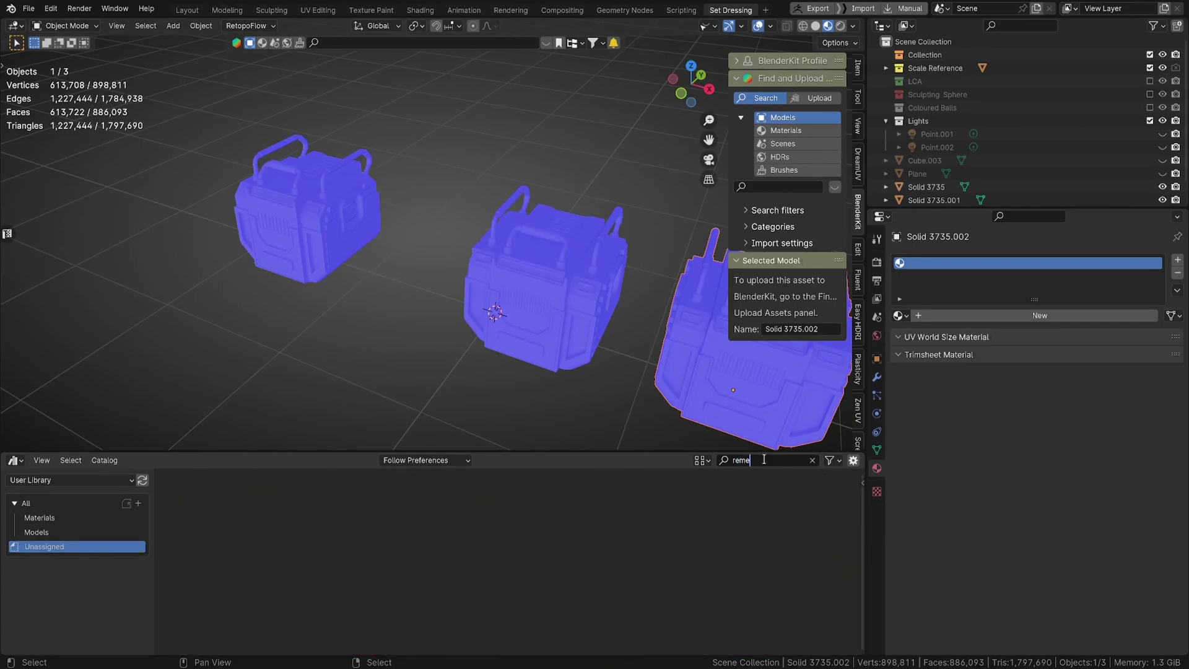
pyautogui.press('BackSpace')
pyautogui.press('Return')
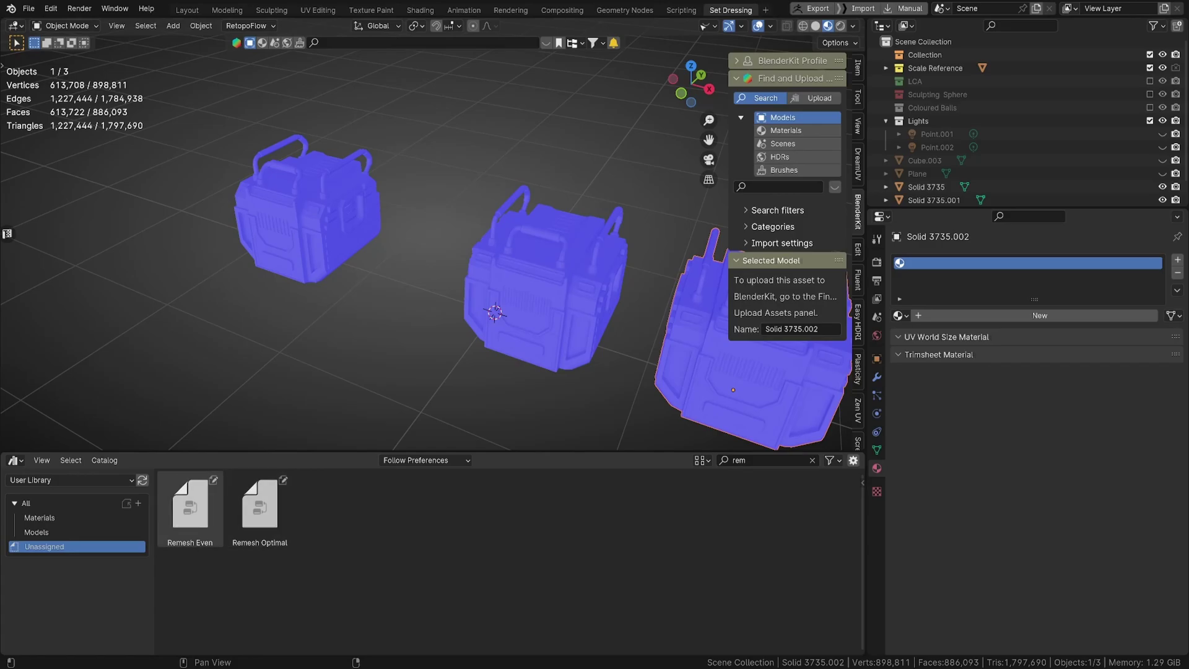
# Step: Create a new asset catalog named Tools in the User Library
pyautogui.click(138, 503)
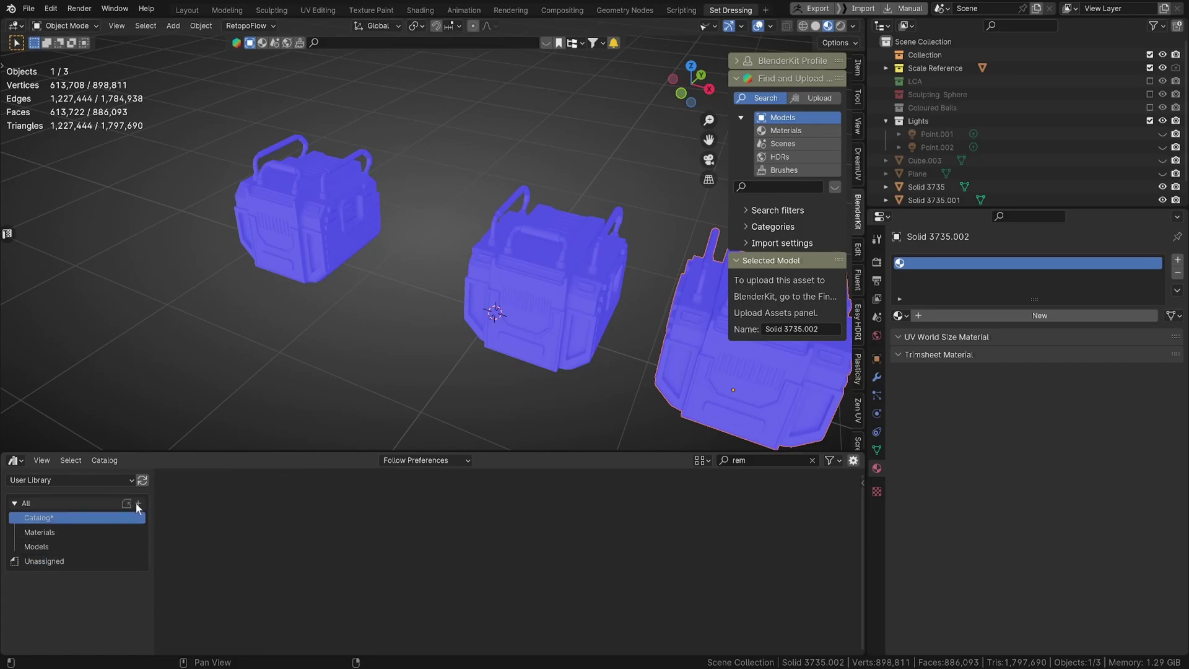
pyautogui.doubleClick(49, 519)
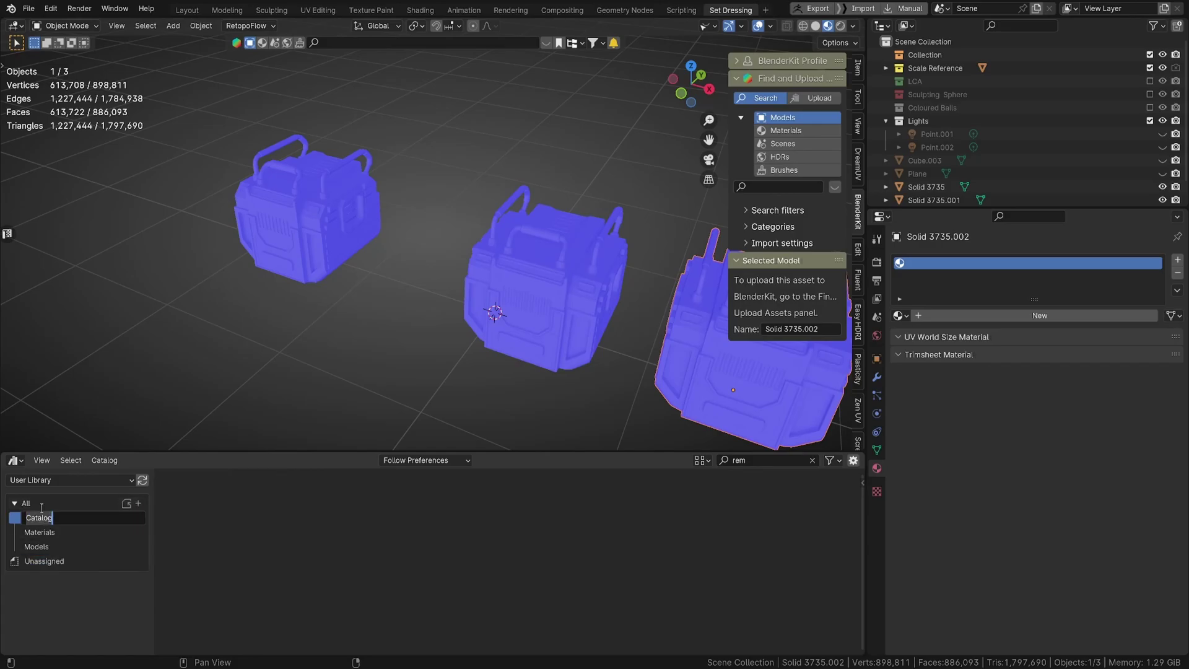
pyautogui.write('Tools')
pyautogui.press('Return')
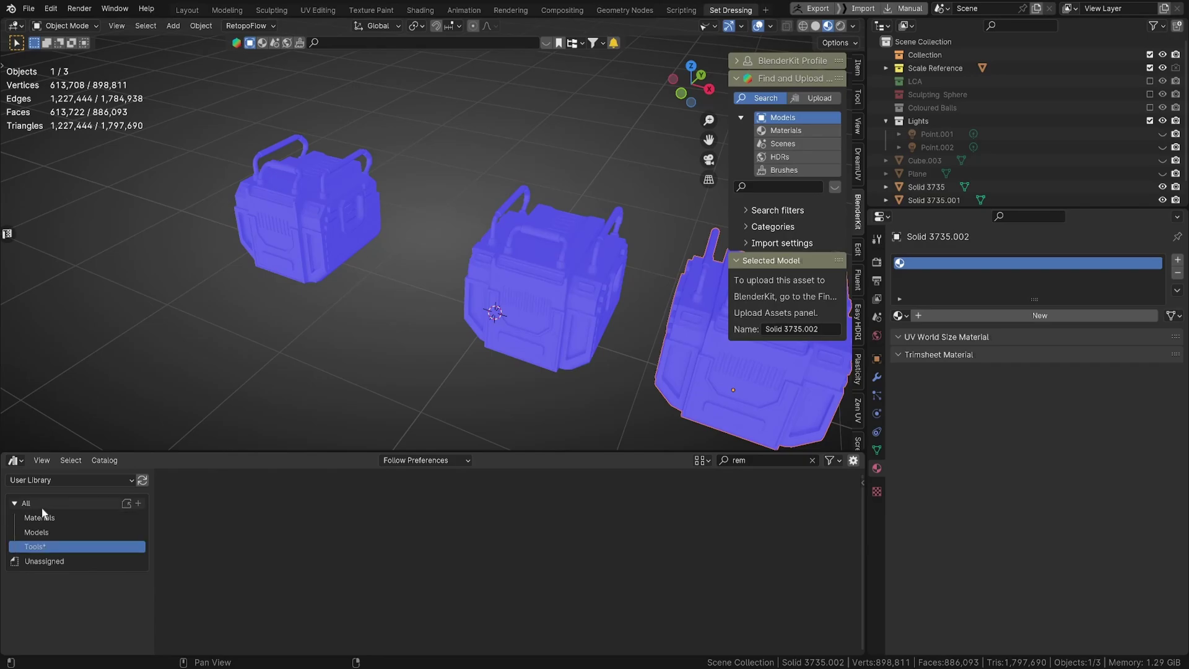
# Step: Move the unassigned Remesh Even and Remesh Optimal assets into the Tools catalog and save the file
pyautogui.click(95, 561)
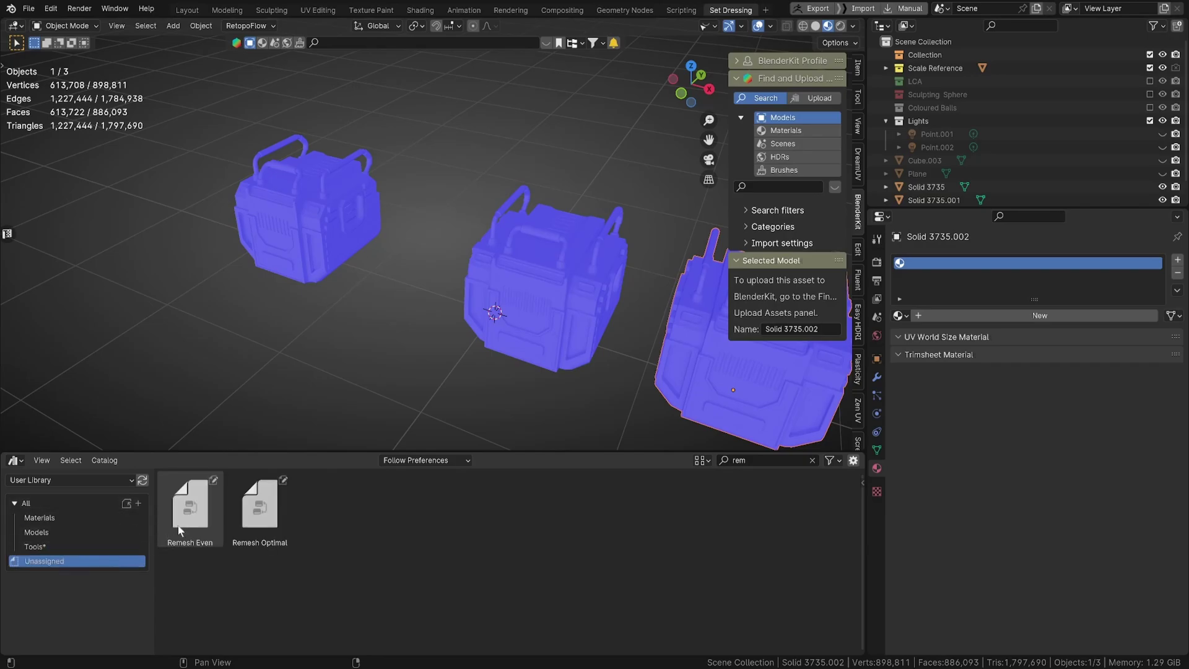
pyautogui.moveTo(186, 527); pyautogui.dragTo(71, 544)
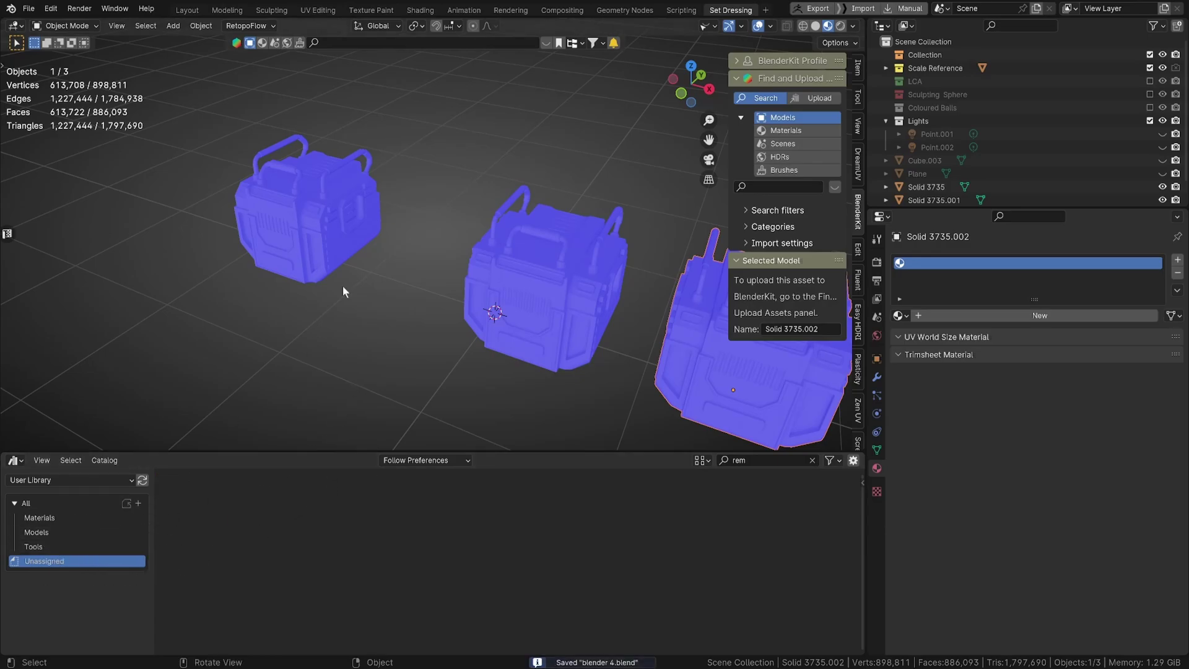
pyautogui.moveTo(371, 258); pyautogui.dragTo(412, 146, button='middle')
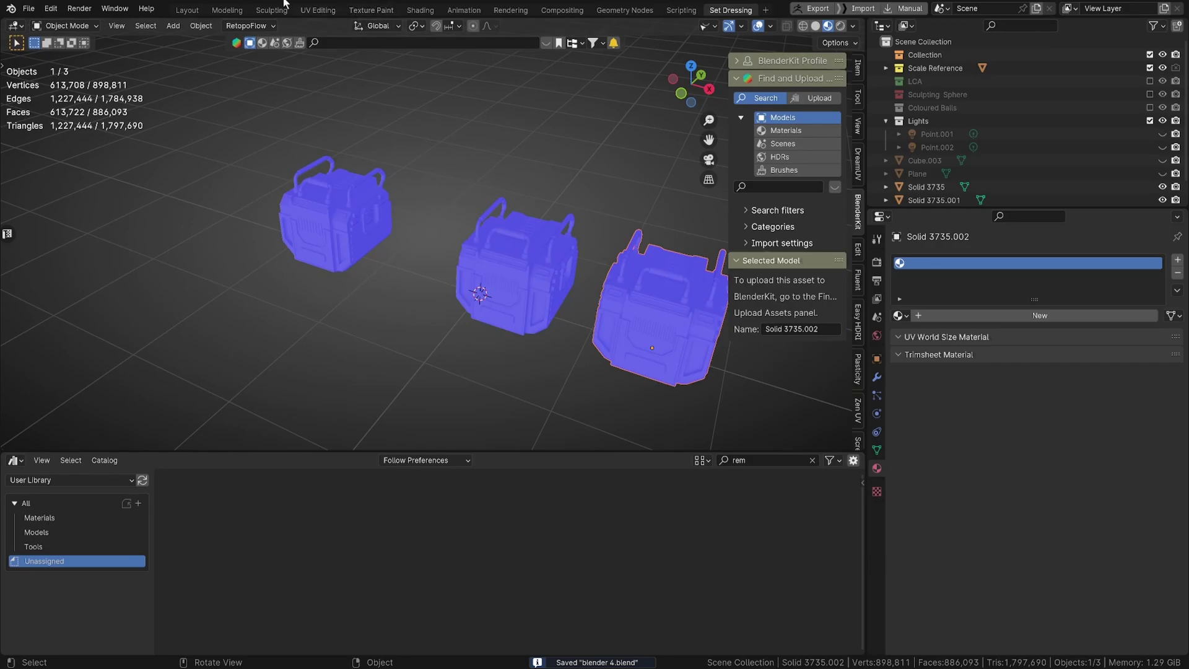
# Step: In the Layout workspace, enter Edit Mode on the middle case and re-add the Remesh Even tool to Quick Favorites
pyautogui.click(187, 10)
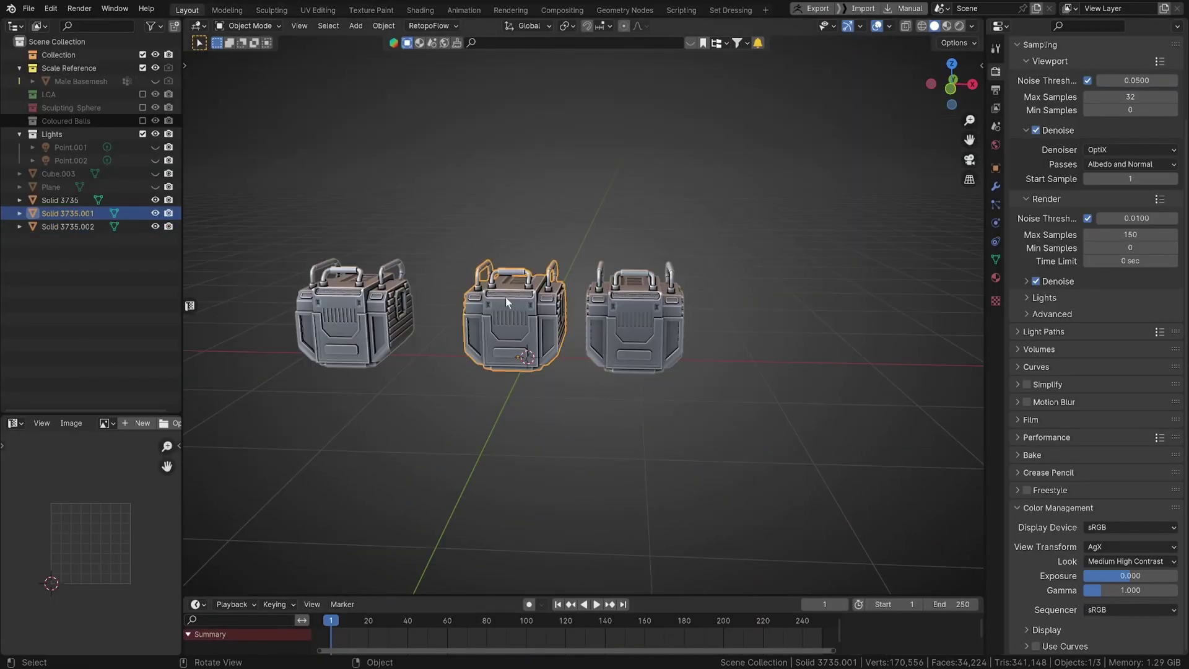
pyautogui.press('Tab')
pyautogui.scroll(3, 536, 331)
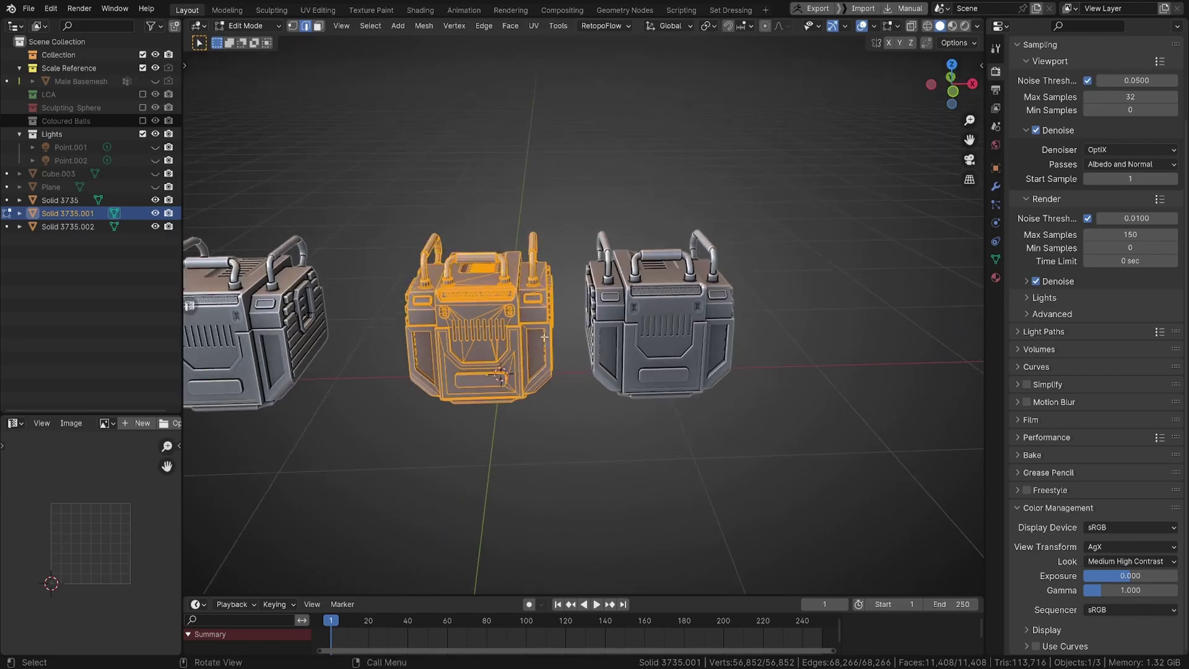
pyautogui.moveTo(536, 331); pyautogui.dragTo(546, 211, button='middle')
pyautogui.click(558, 26)
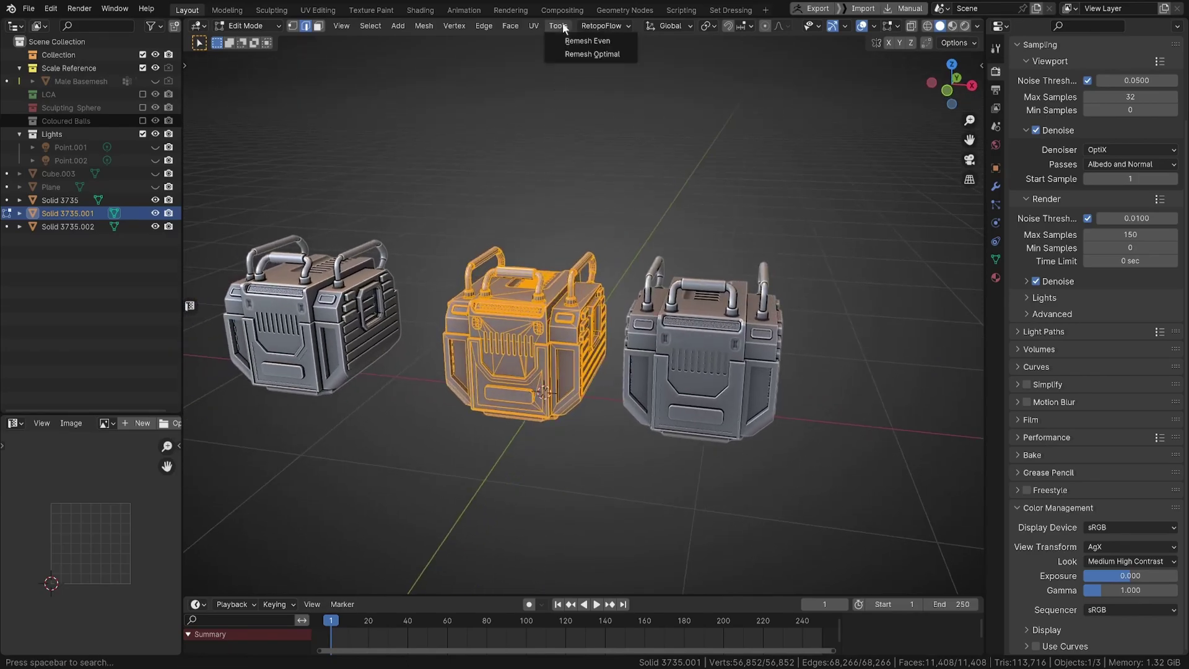
pyautogui.rightClick(570, 39)
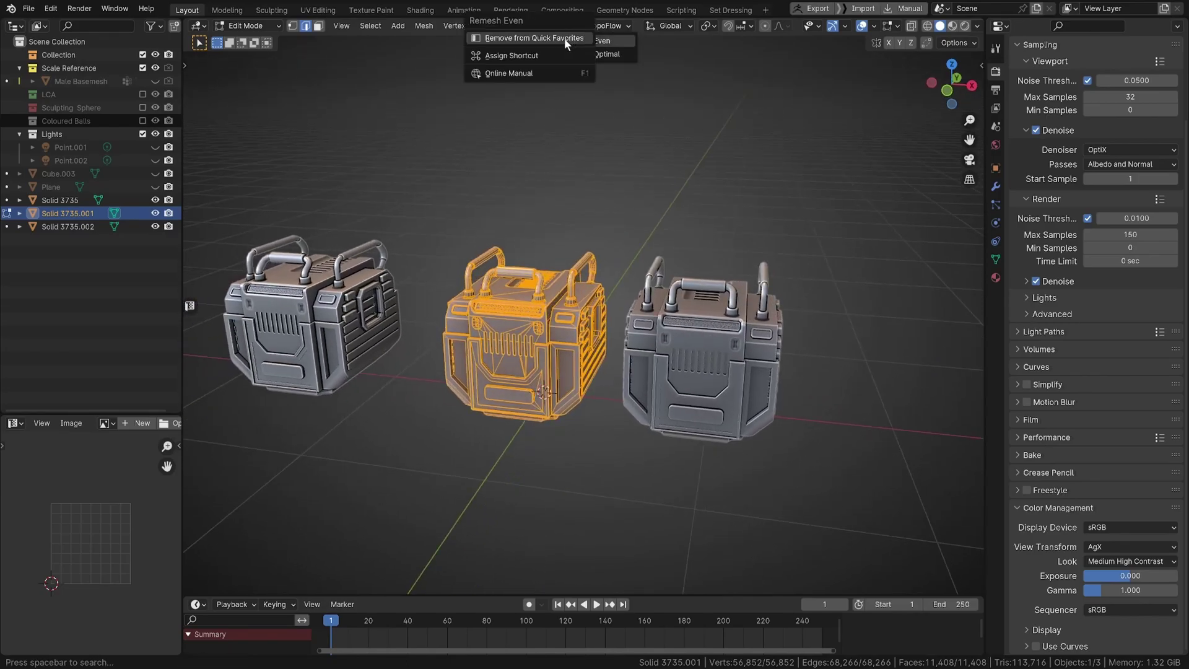
pyautogui.click(564, 38)
pyautogui.rightClick(576, 38)
pyautogui.click(576, 39)
# Step: Apply Remesh Even to the middle case from Quick Favorites, inspect the mesh up close and return to Object Mode
pyautogui.press('q')
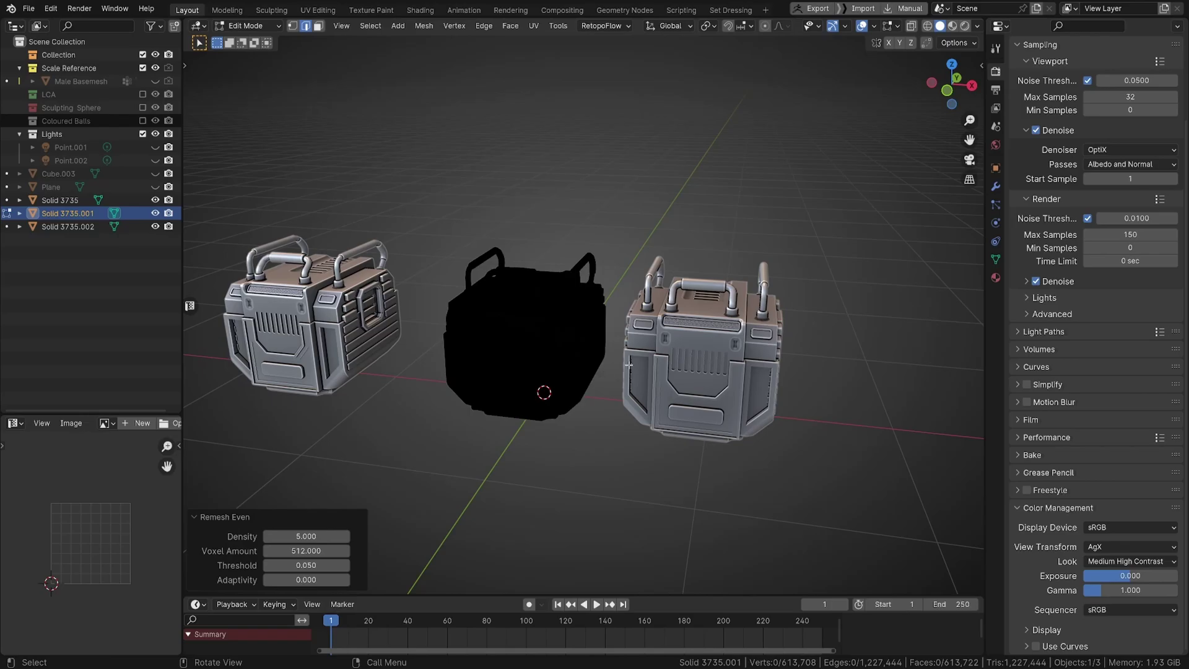
pyautogui.moveTo(542, 363); pyautogui.dragTo(551, 345, button='middle')
pyautogui.scroll(6, 552, 345)
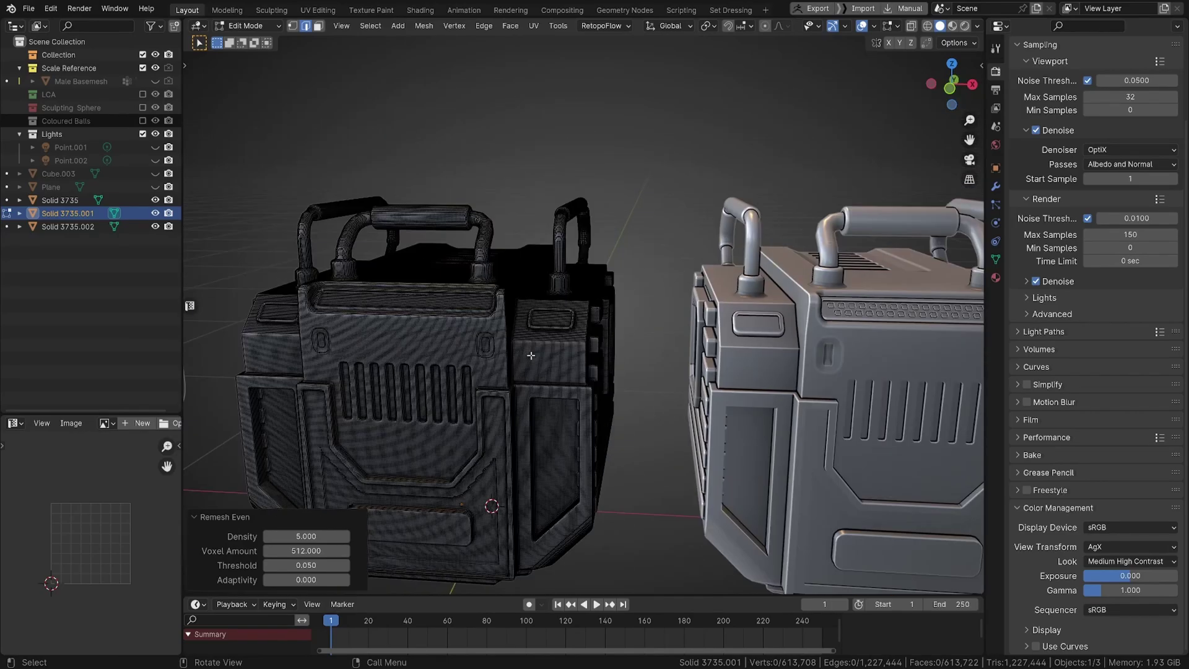
pyautogui.press('Tab')
pyautogui.scroll(-4, 725, 346)
# Step: Select only the third case, Solid 3735.002, and enter Edit Mode on it
pyautogui.keyDown('shift'); pyautogui.click(749, 338); pyautogui.keyUp('shift')
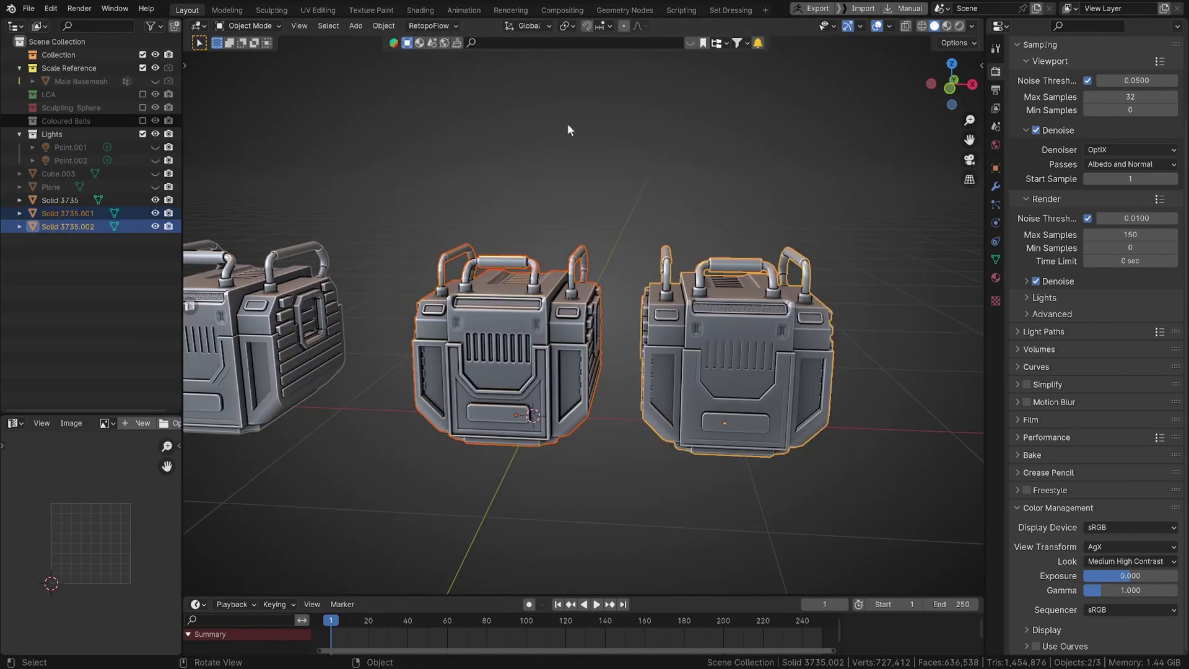
pyautogui.rightClick(754, 336)
pyautogui.press('Tab')
pyautogui.press('Tab')
pyautogui.click(715, 321)
pyautogui.press('Tab')
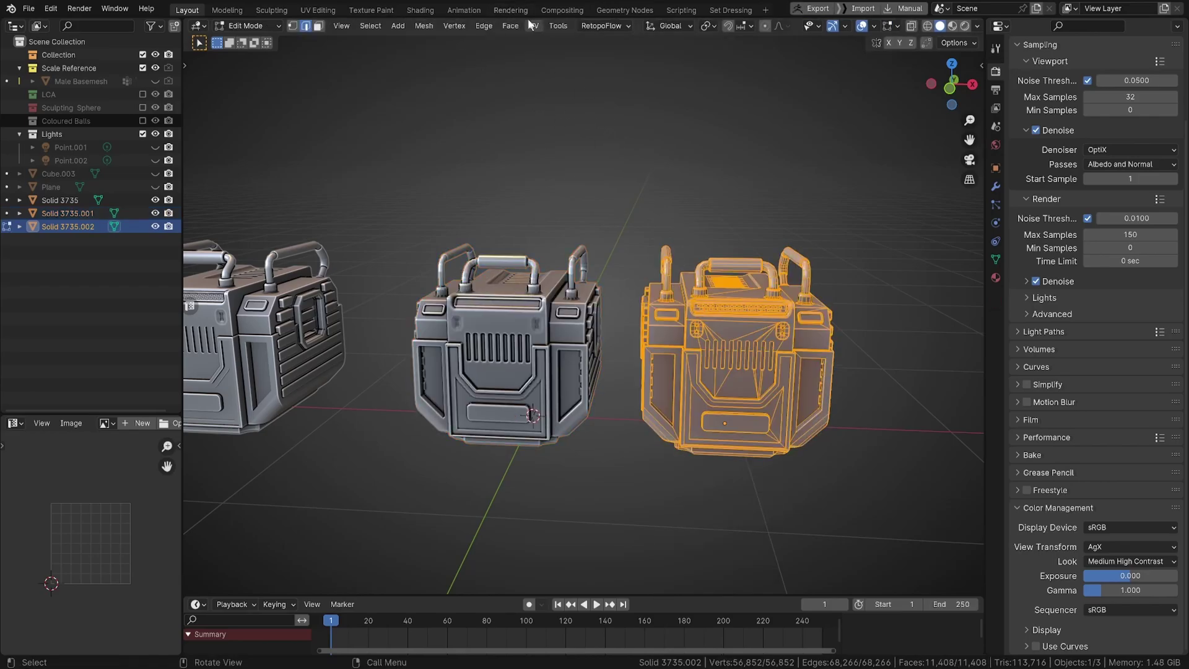
# Step: Apply the Remesh Optimal tool to the third case, inspect its wireframe and return to Object Mode
pyautogui.click(567, 27)
pyautogui.rightClick(571, 150)
pyautogui.press('Tab')
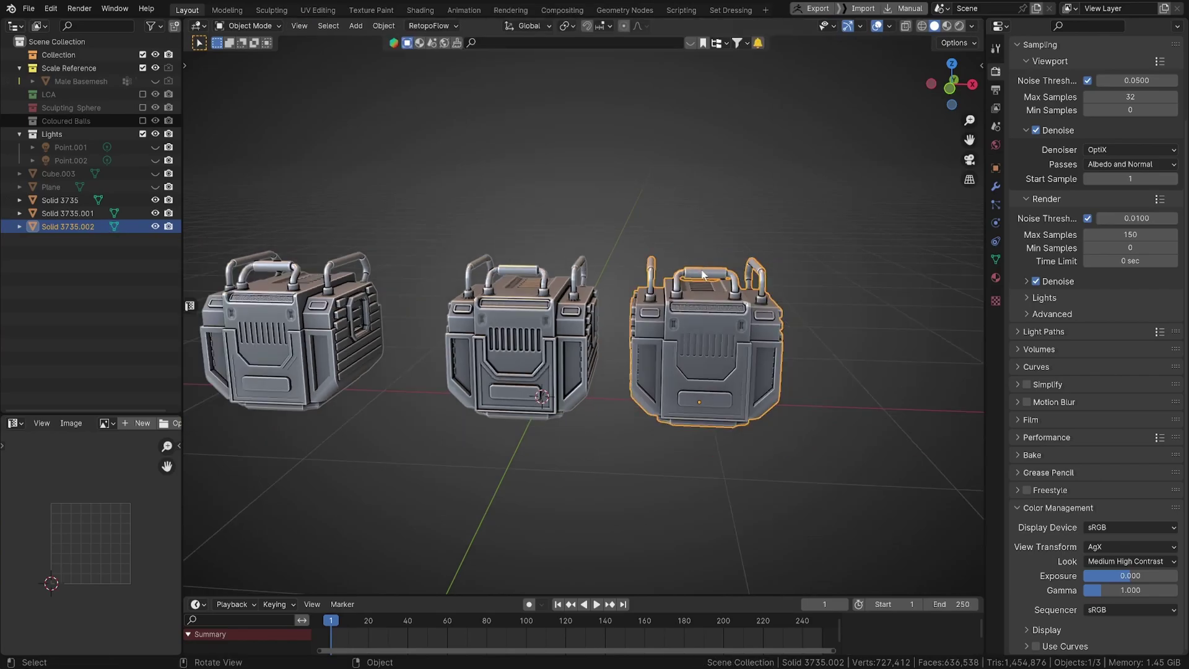
pyautogui.press('q')
pyautogui.click(716, 270)
pyautogui.press('q')
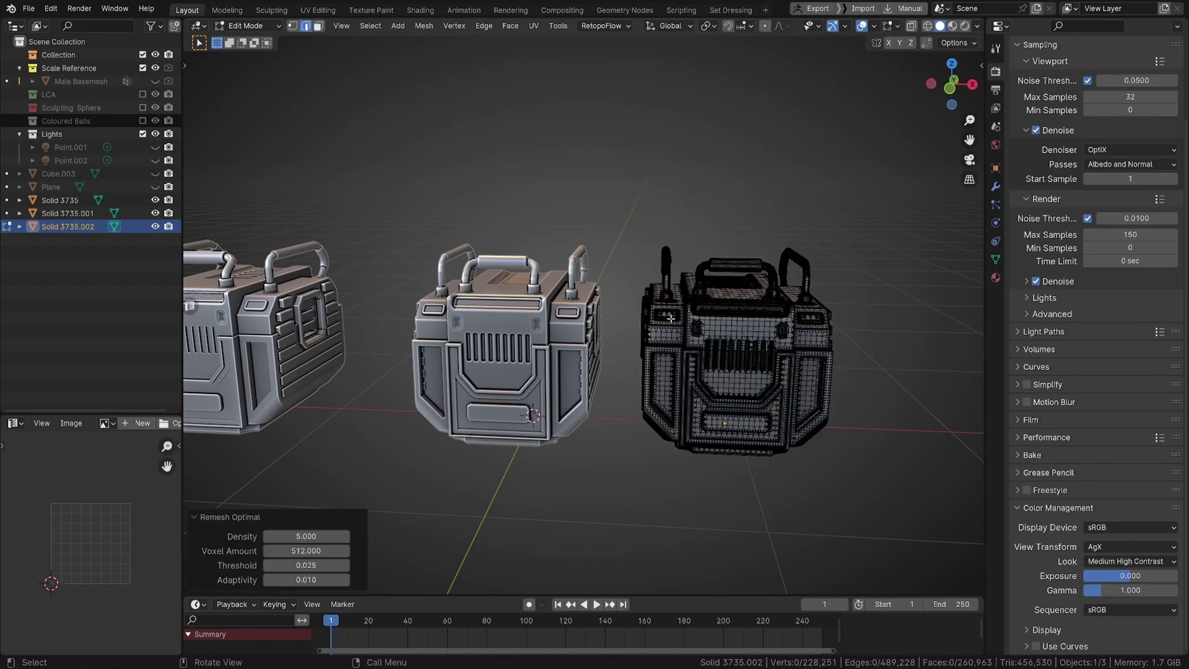
pyautogui.scroll(1, 734, 389)
pyautogui.moveTo(771, 390); pyautogui.dragTo(751, 405, button='middle')
pyautogui.scroll(-2, 751, 406)
pyautogui.press('Tab')
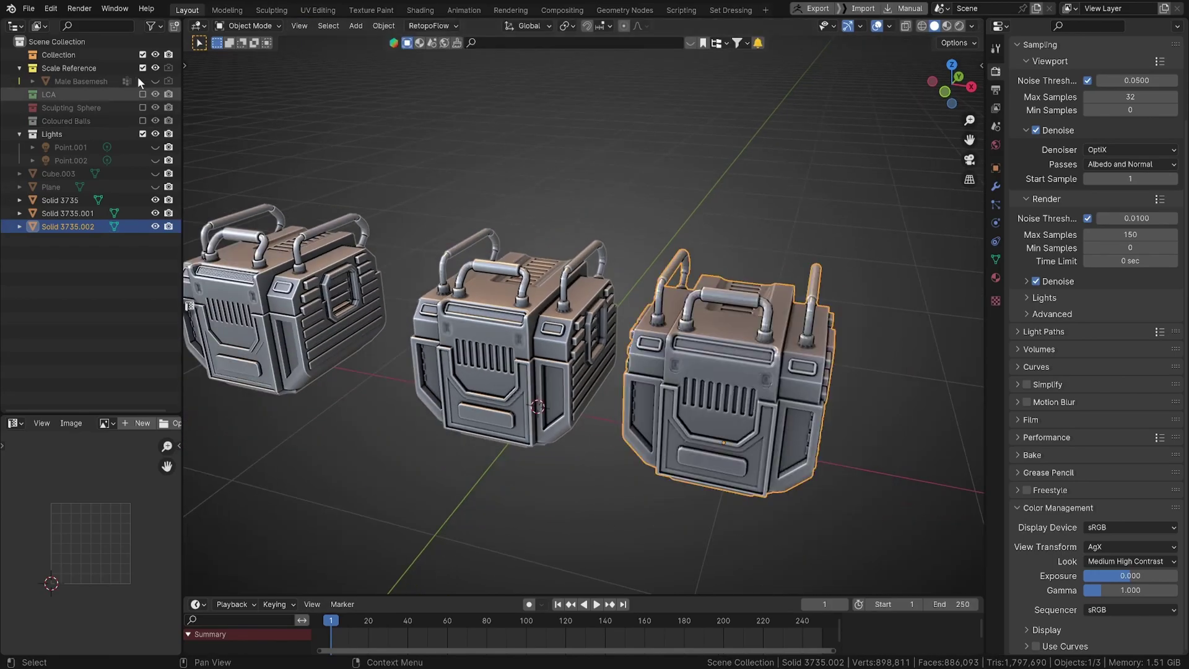
# Step: Examine the Remesh Optimal case's front handle and panel up close in the Sculpting workspace
pyautogui.click(265, 11)
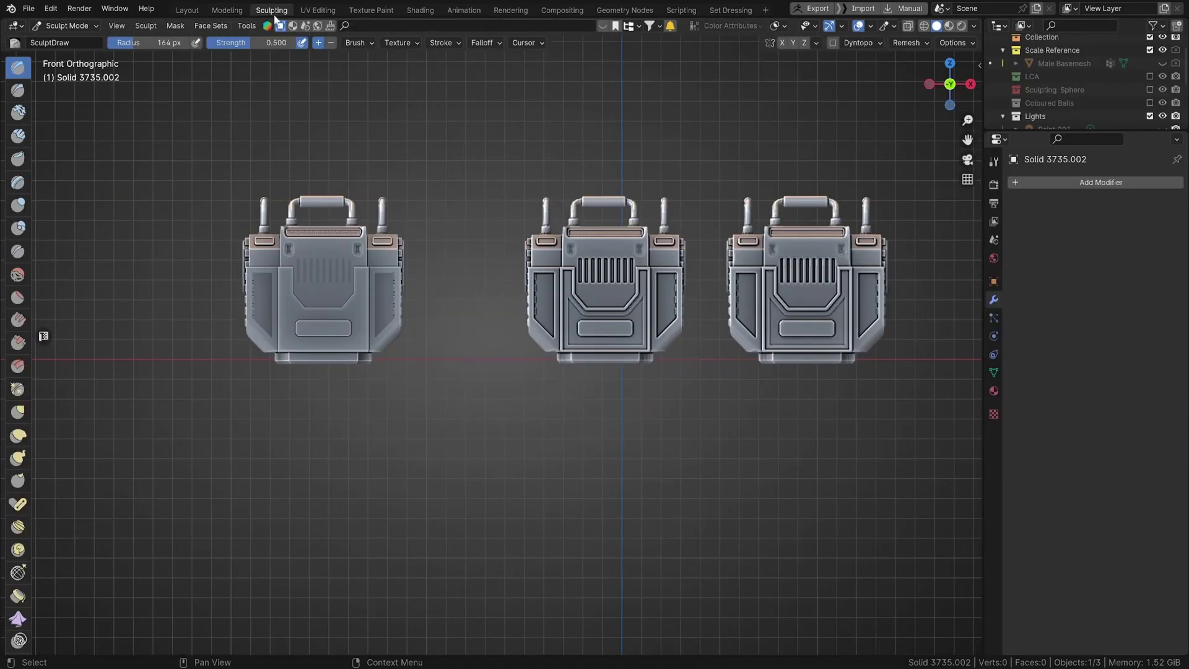
pyautogui.moveTo(496, 310)
pyautogui.mouseDown(button='middle')
pyautogui.moveTo(557, 298)
pyautogui.moveTo(487, 374)
pyautogui.moveTo(505, 415)
pyautogui.mouseUp(button='middle')
pyautogui.scroll(5, 544, 303)
pyautogui.scroll(-1, 487, 375)
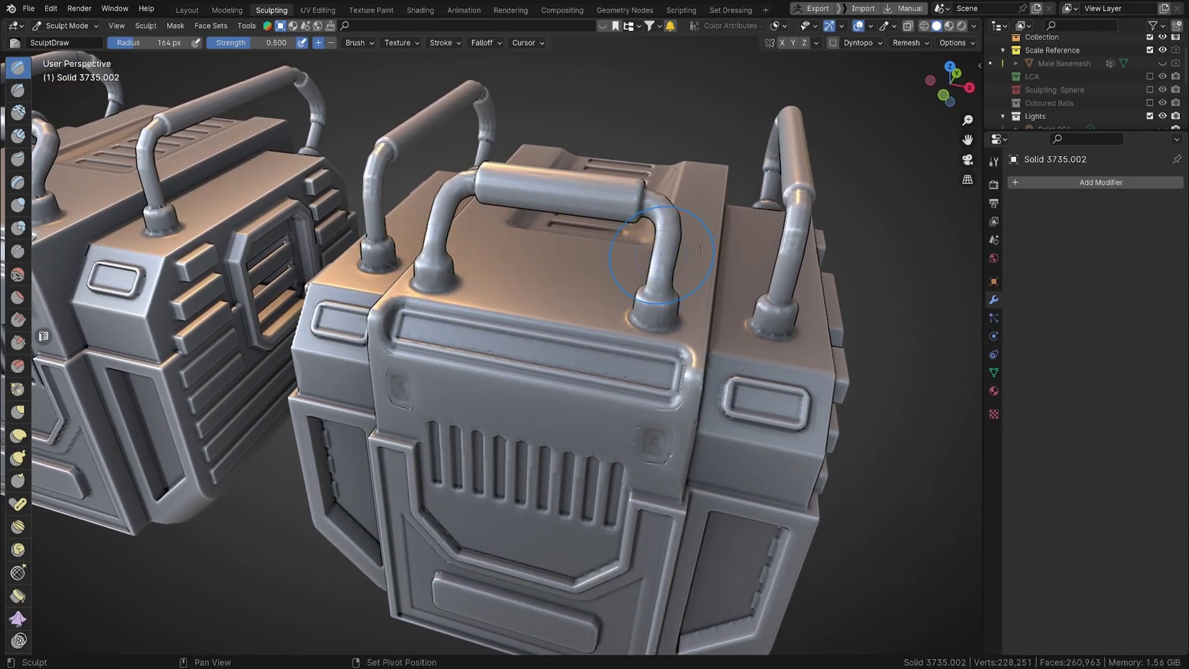
pyautogui.keyDown('shift'); pyautogui.moveTo(743, 251); pyautogui.dragTo(743, 291); pyautogui.keyUp('shift')
pyautogui.scroll(2, 684, 346)
pyautogui.moveTo(685, 353)
pyautogui.mouseDown(button='middle')
pyautogui.moveTo(688, 380)
pyautogui.moveTo(593, 394)
pyautogui.mouseUp(button='middle')
pyautogui.scroll(1, 599, 378)
pyautogui.scroll(-1, 610, 371)
# Step: Turn on Dyntopo for the Remesh Optimal case and set the Draw brush radius to 58 px
pyautogui.press('n')
pyautogui.press('n')
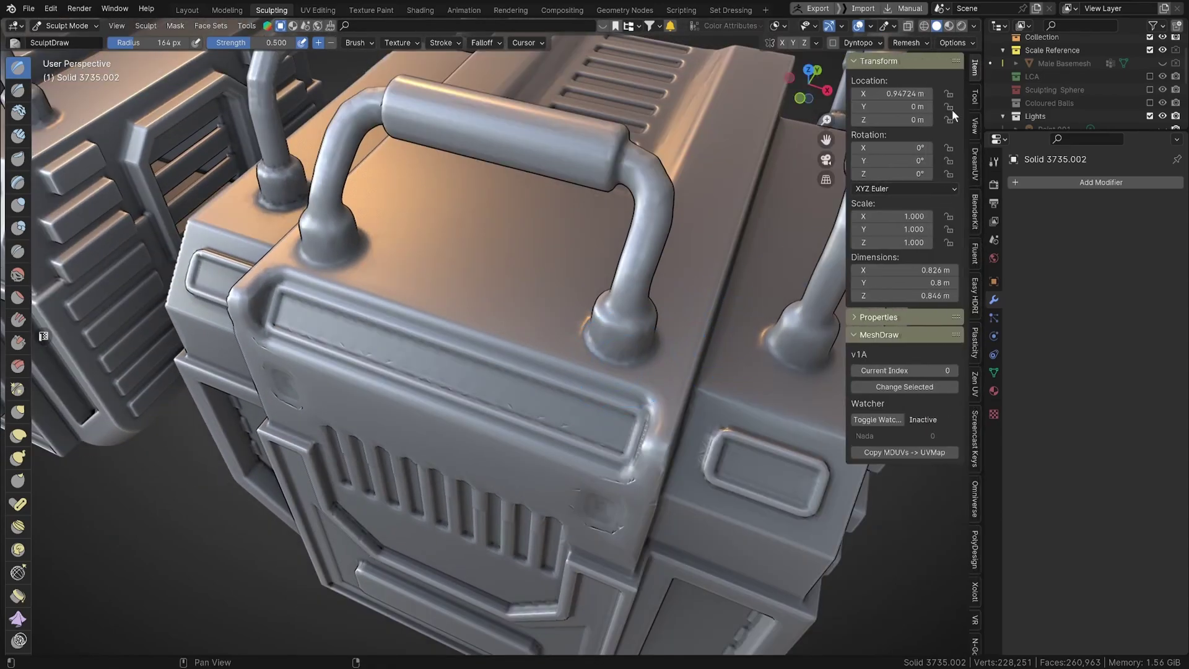
pyautogui.click(975, 97)
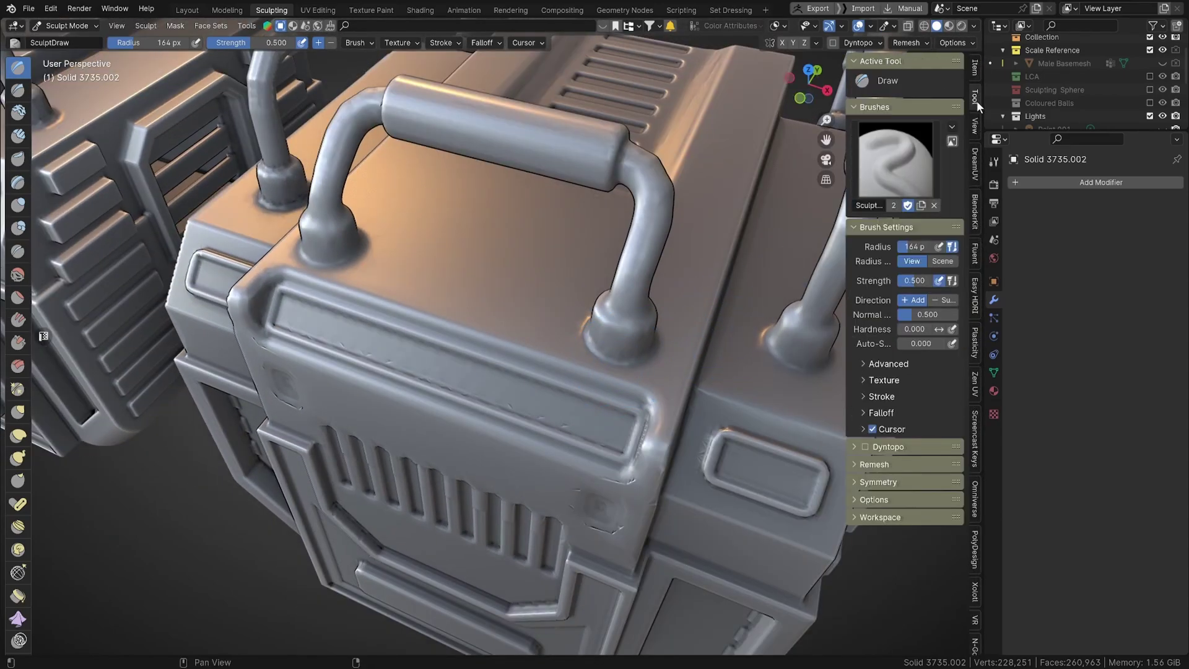
pyautogui.click(861, 446)
pyautogui.click(854, 446)
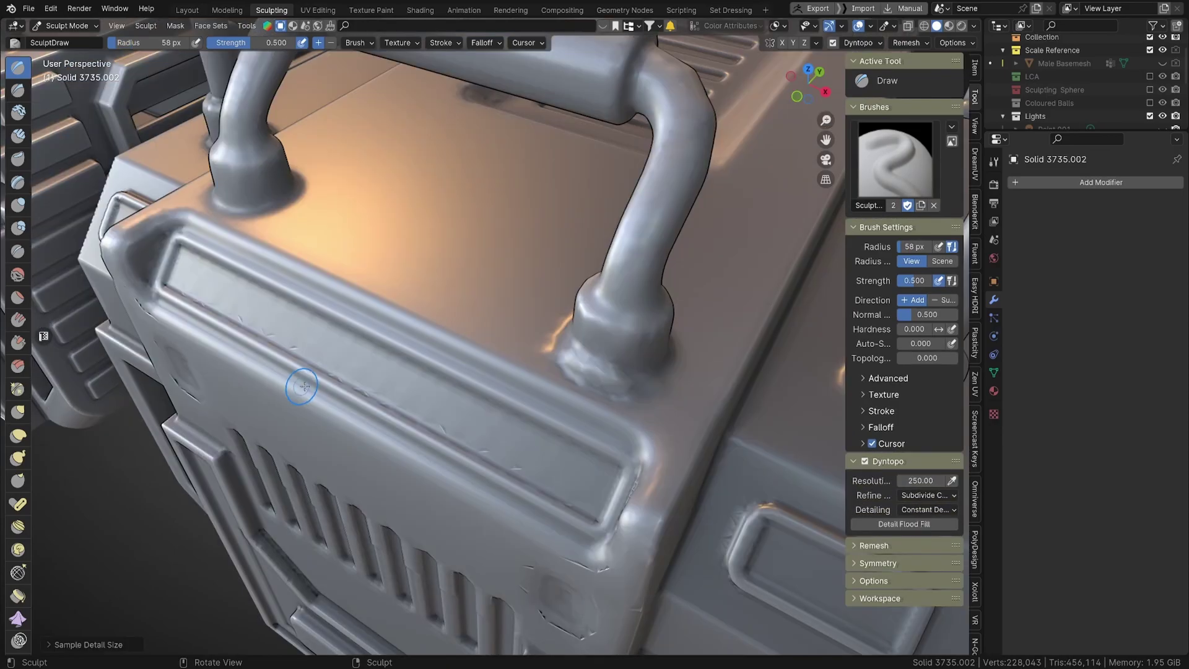
# Step: Sculpt strokes with the Draw brush around the base of the front handle on the Remesh Optimal case
pyautogui.moveTo(377, 365); pyautogui.dragTo(412, 375, button='middle')
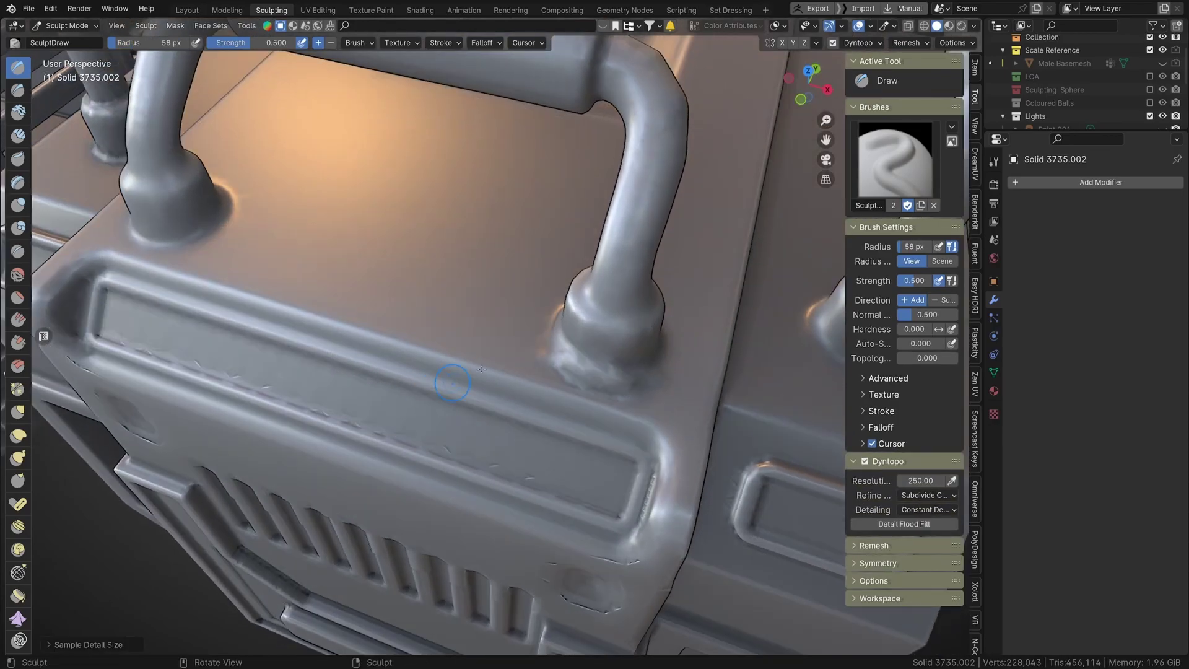
pyautogui.scroll(1, 611, 346)
pyautogui.keyDown('shift'); pyautogui.moveTo(631, 371); pyautogui.dragTo(567, 398, button='middle'); pyautogui.keyUp('shift')
pyautogui.moveTo(611, 370); pyautogui.dragTo(505, 387)
pyautogui.moveTo(505, 387)
pyautogui.mouseDown(button='middle')
pyautogui.moveTo(517, 366)
pyautogui.moveTo(552, 412)
pyautogui.moveTo(576, 366)
pyautogui.mouseUp(button='middle')
pyautogui.moveTo(576, 366); pyautogui.dragTo(480, 354)
pyautogui.moveTo(480, 354)
pyautogui.mouseDown(button='middle')
pyautogui.moveTo(552, 365)
pyautogui.moveTo(526, 348)
pyautogui.moveTo(613, 470)
pyautogui.mouseUp(button='middle')
# Step: Continue the sculpt strokes around the far side of the handle base and undo the last stroke
pyautogui.moveTo(614, 471); pyautogui.dragTo(547, 347, button='middle')
pyautogui.scroll(3, 546, 347)
pyautogui.moveTo(512, 383)
pyautogui.mouseDown()
pyautogui.moveTo(468, 434)
pyautogui.moveTo(347, 415)
pyautogui.mouseUp()
pyautogui.moveTo(347, 415); pyautogui.dragTo(486, 436, button='middle')
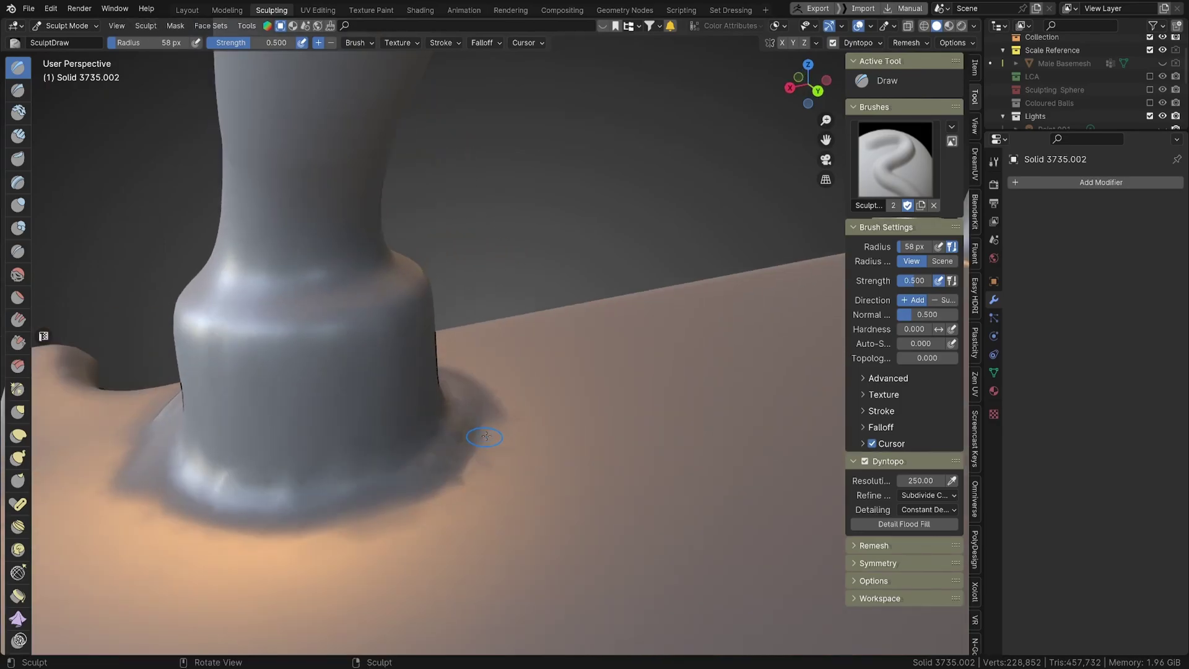
pyautogui.moveTo(485, 437)
pyautogui.mouseDown()
pyautogui.moveTo(285, 514)
pyautogui.moveTo(167, 461)
pyautogui.moveTo(239, 480)
pyautogui.mouseUp()
pyautogui.moveTo(239, 480)
pyautogui.mouseDown(button='middle')
pyautogui.moveTo(472, 488)
pyautogui.moveTo(489, 446)
pyautogui.moveTo(502, 409)
pyautogui.moveTo(376, 409)
pyautogui.moveTo(309, 441)
pyautogui.moveTo(317, 263)
pyautogui.mouseUp(button='middle')
pyautogui.hotkey('ctrl', 'z')
# Step: Leave Sculpt Mode on the Remesh Optimal case and enter it on the Remesh Even case, Solid 3735.001
pyautogui.click(68, 25)
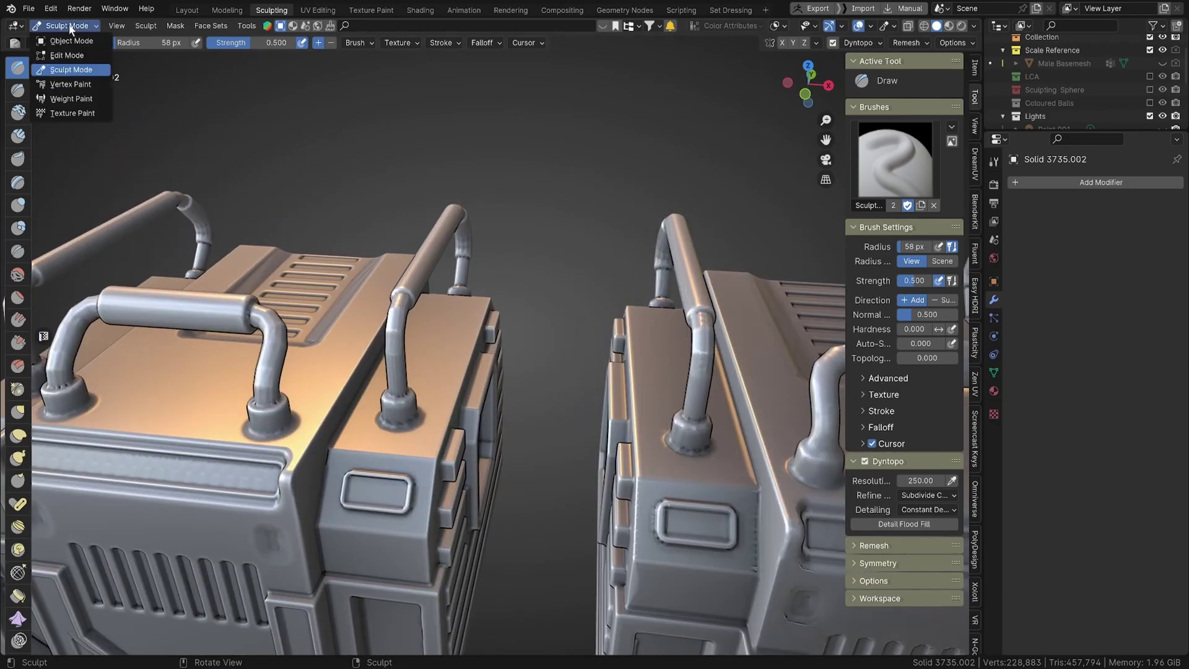
pyautogui.click(72, 39)
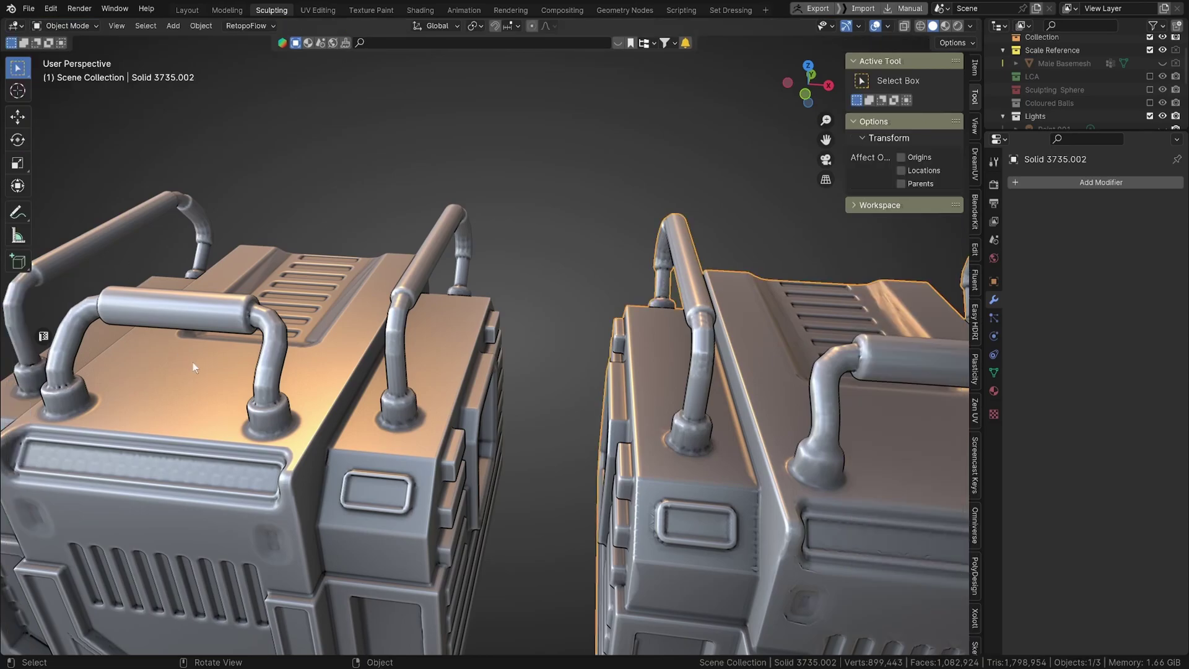
pyautogui.click(68, 25)
pyautogui.click(79, 71)
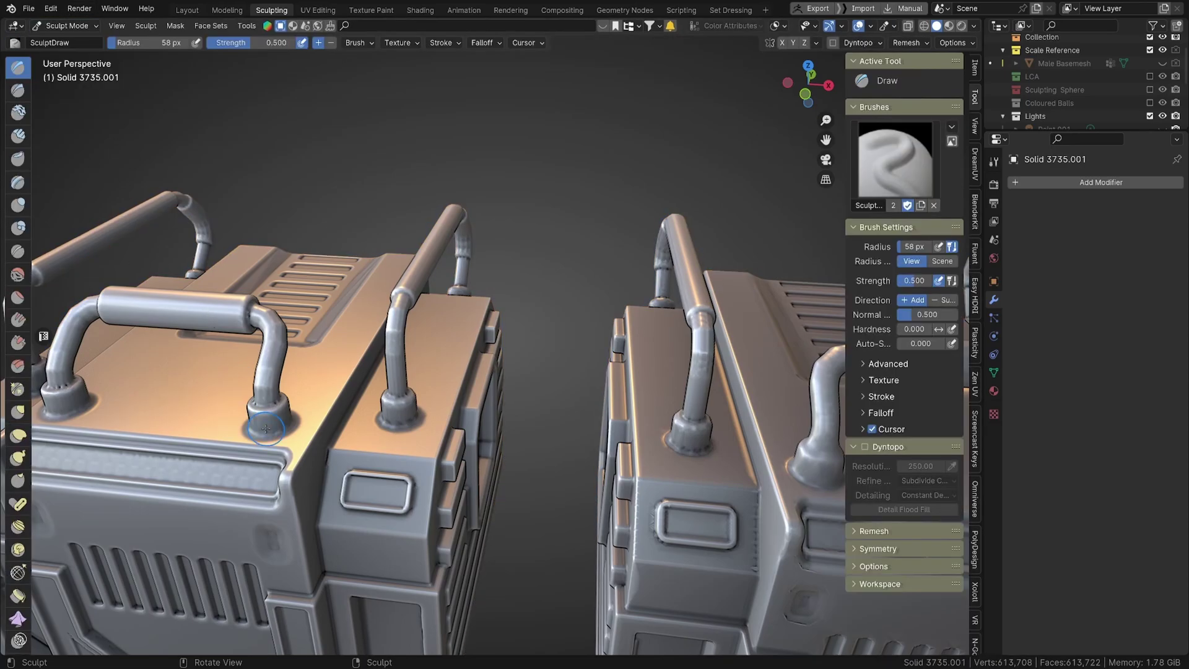
# Step: Sculpt a Draw stroke around the Remesh Even case's front handle base and compare both cases
pyautogui.scroll(8, 506, 383)
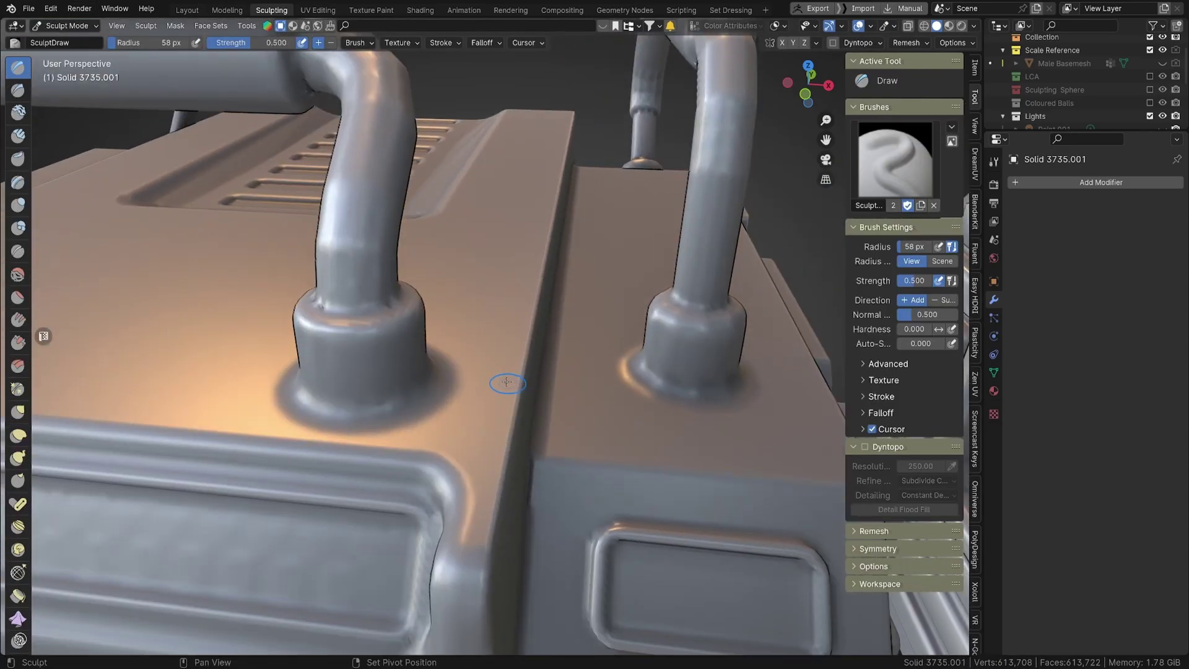
pyautogui.moveTo(507, 382)
pyautogui.mouseDown()
pyautogui.moveTo(366, 418)
pyautogui.moveTo(309, 406)
pyautogui.moveTo(429, 392)
pyautogui.moveTo(365, 428)
pyautogui.mouseUp()
pyautogui.scroll(-6, 365, 421)
pyautogui.keyDown('shift'); pyautogui.moveTo(366, 422); pyautogui.dragTo(353, 328, button='middle'); pyautogui.keyUp('shift')
pyautogui.moveTo(445, 366); pyautogui.dragTo(434, 309, button='middle')
pyautogui.scroll(-3, 433, 309)
pyautogui.moveTo(434, 310)
pyautogui.keyDown('shift'); pyautogui.mouseDown(button='middle')
pyautogui.moveTo(442, 315)
pyautogui.moveTo(421, 315)
pyautogui.moveTo(433, 308)
pyautogui.mouseUp(button='middle'); pyautogui.keyUp('shift')
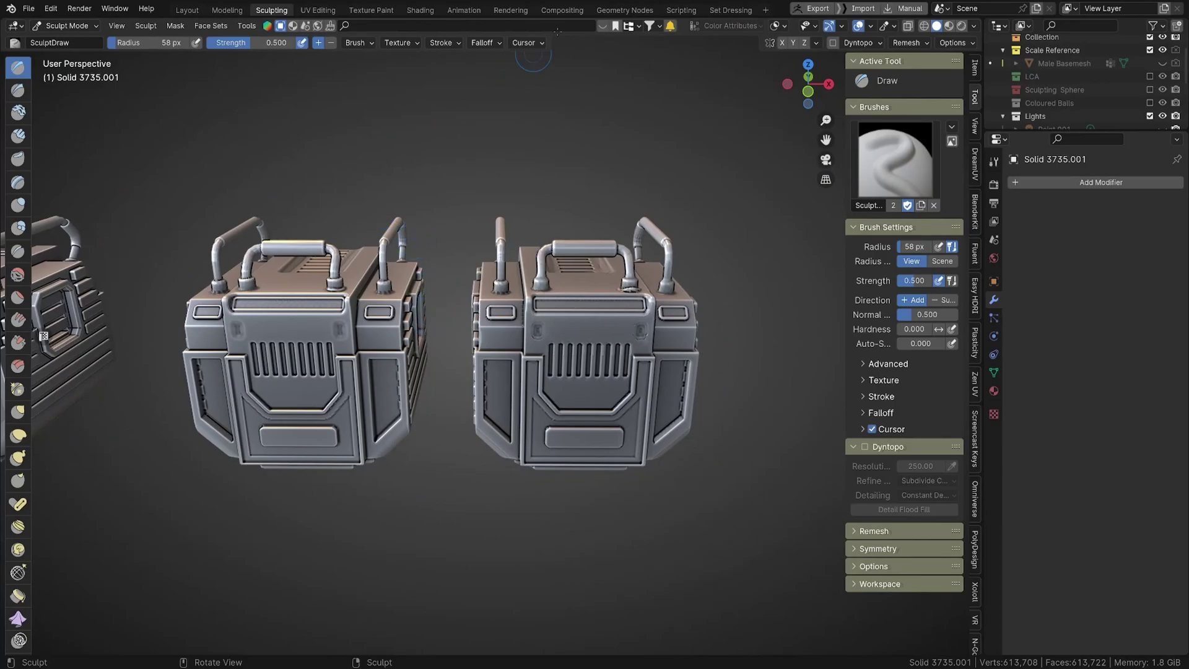
# Step: Review the cases and the complete Remesh Even node tree in the Geometry Nodes workspace, selecting all of its nodes
pyautogui.click(625, 9)
pyautogui.scroll(5, 638, 277)
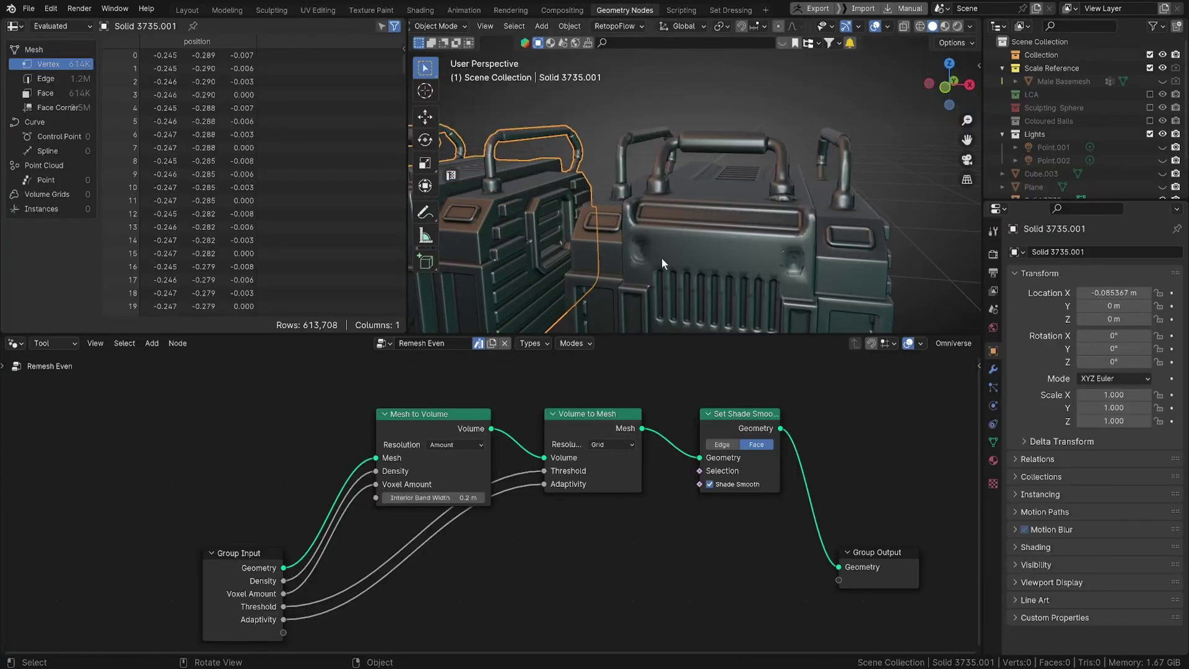
pyautogui.moveTo(659, 256); pyautogui.dragTo(661, 225, button='middle')
pyautogui.scroll(-2, 662, 225)
pyautogui.scroll(-3, 455, 424)
pyautogui.moveTo(264, 363); pyautogui.dragTo(869, 612)
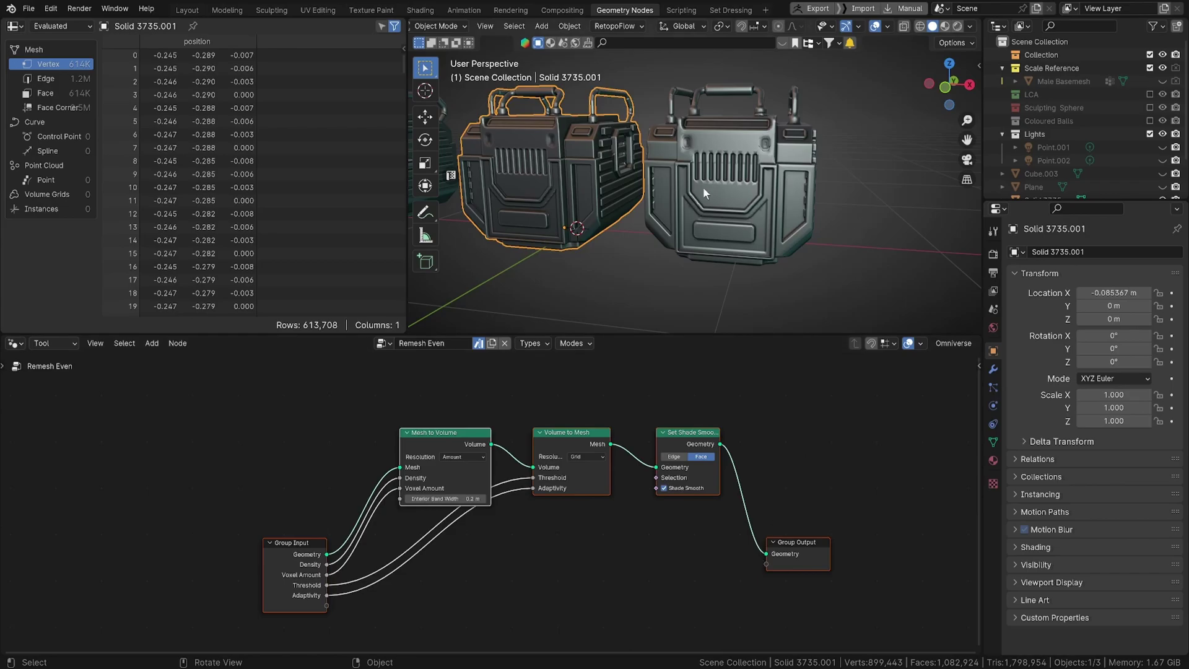
pyautogui.moveTo(704, 187); pyautogui.dragTo(724, 240, button='middle')
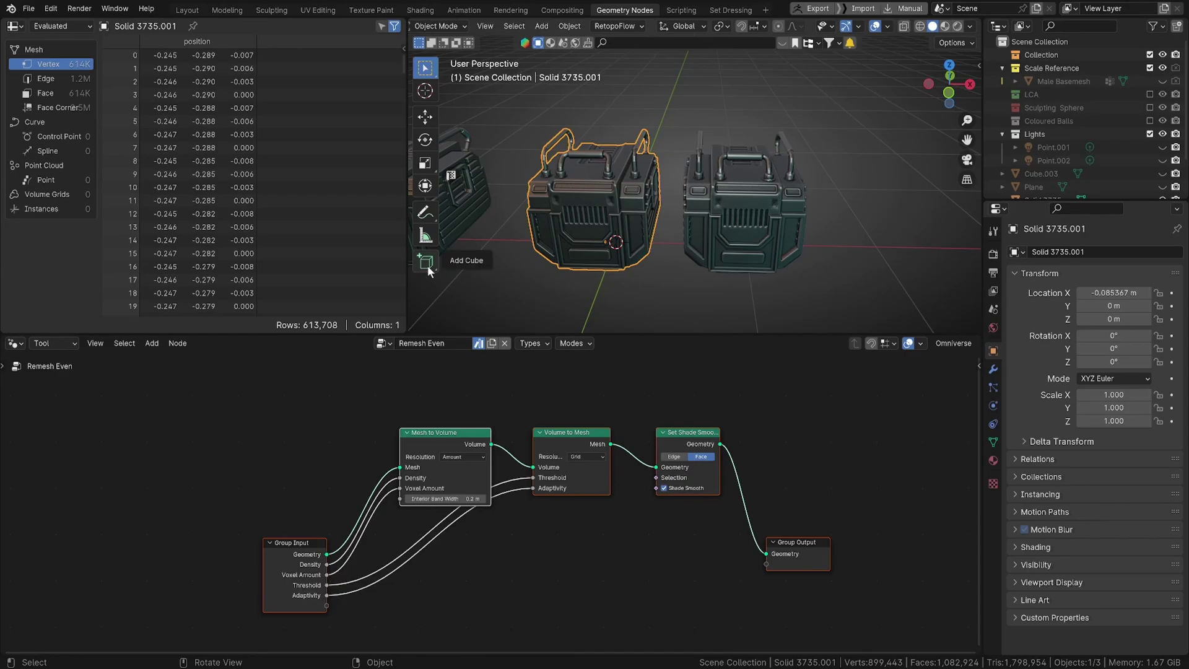
pyautogui.moveTo(644, 176); pyautogui.dragTo(659, 214, button='middle')
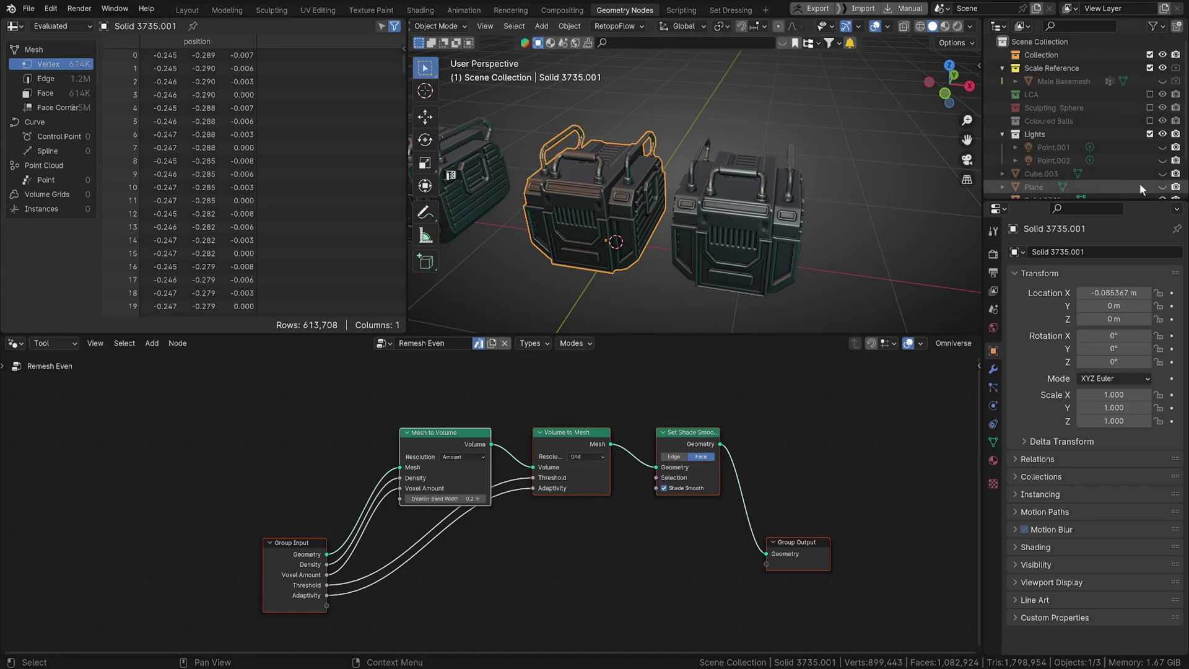
pyautogui.scroll(-2, 696, 203)
pyautogui.keyDown('shift'); pyautogui.moveTo(696, 203); pyautogui.dragTo(766, 195, button='middle'); pyautogui.keyUp('shift')
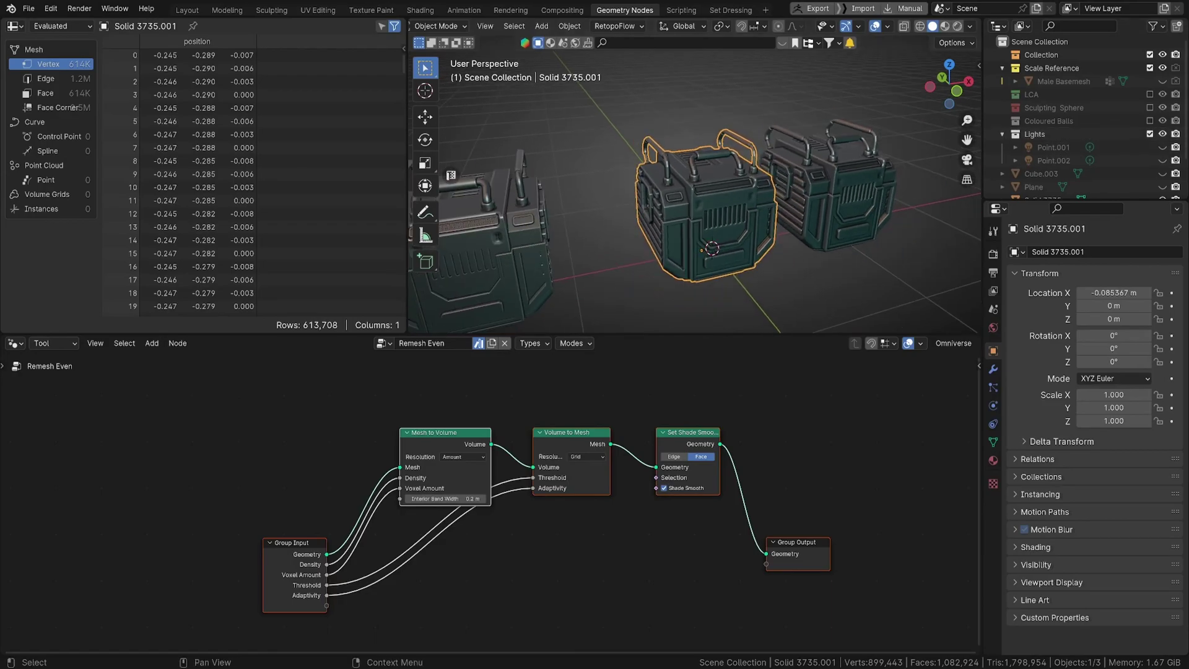